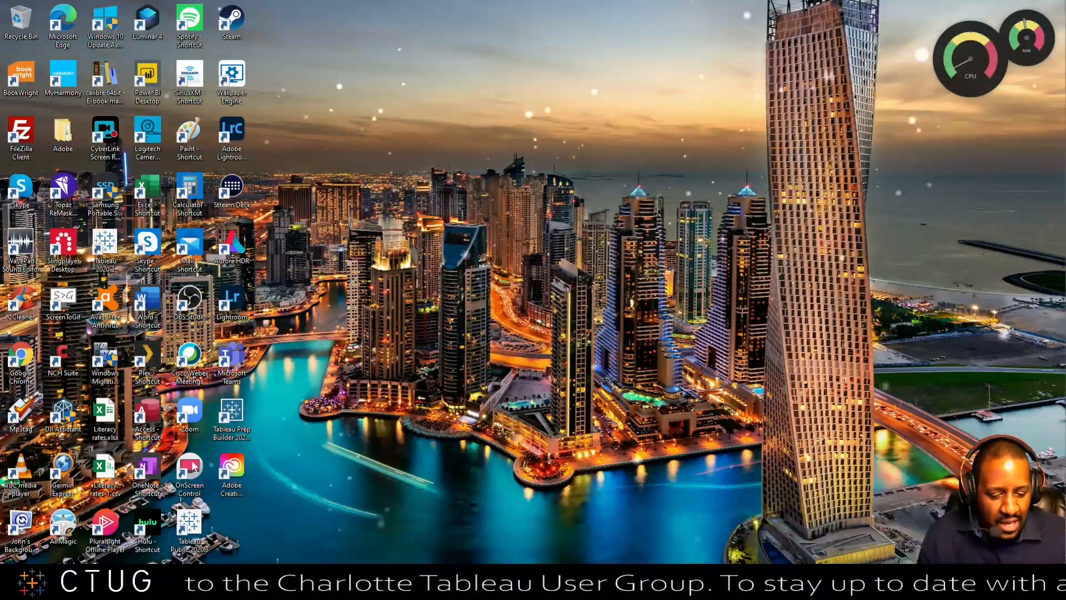
- Switch to the browser, expand the pinned September 2020 meeting post on the Charlotte group's community page, and return to the group's homepage
{"action": "key", "text": "alt+Tab"}
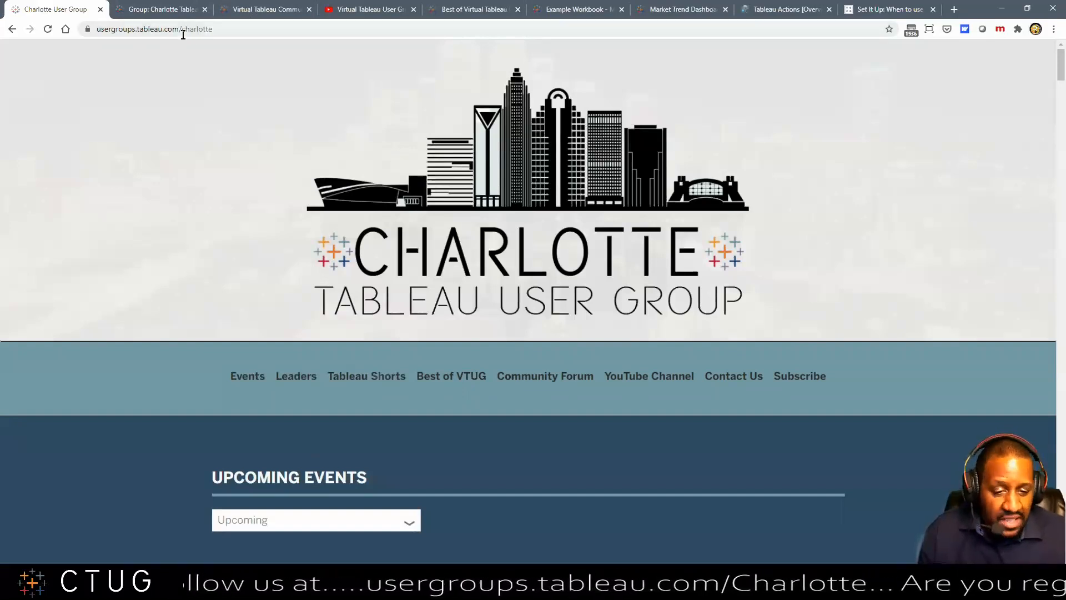
{"action": "left_click", "coordinate": [160, 15]}
{"action": "scroll", "coordinate": [494, 333], "scroll_direction": "down", "scroll_amount": 2}
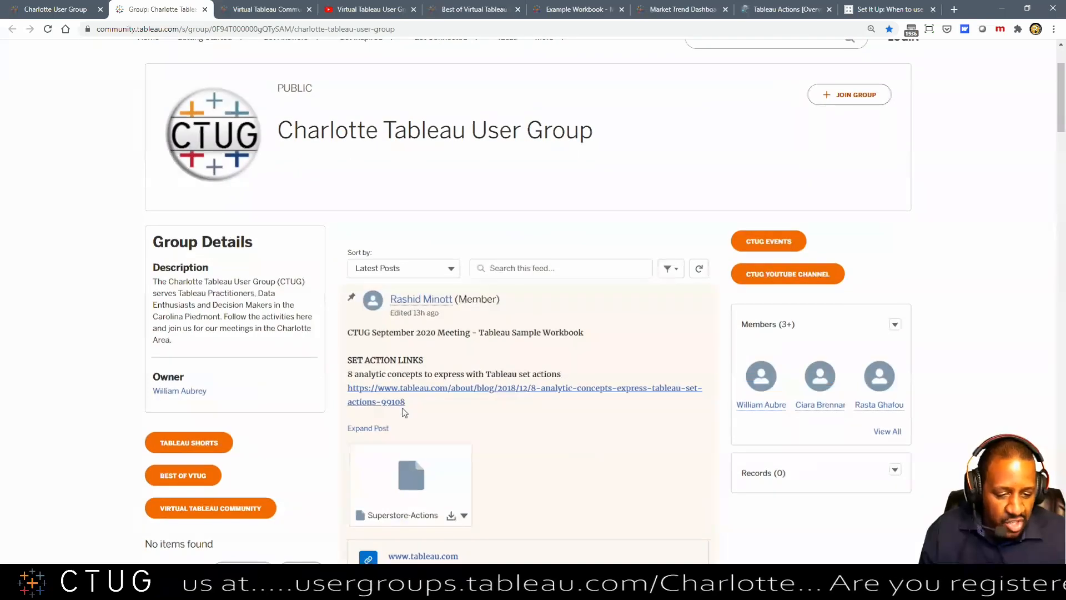
{"action": "left_click", "coordinate": [369, 428]}
{"action": "scroll", "coordinate": [474, 393], "scroll_direction": "down", "scroll_amount": 5}
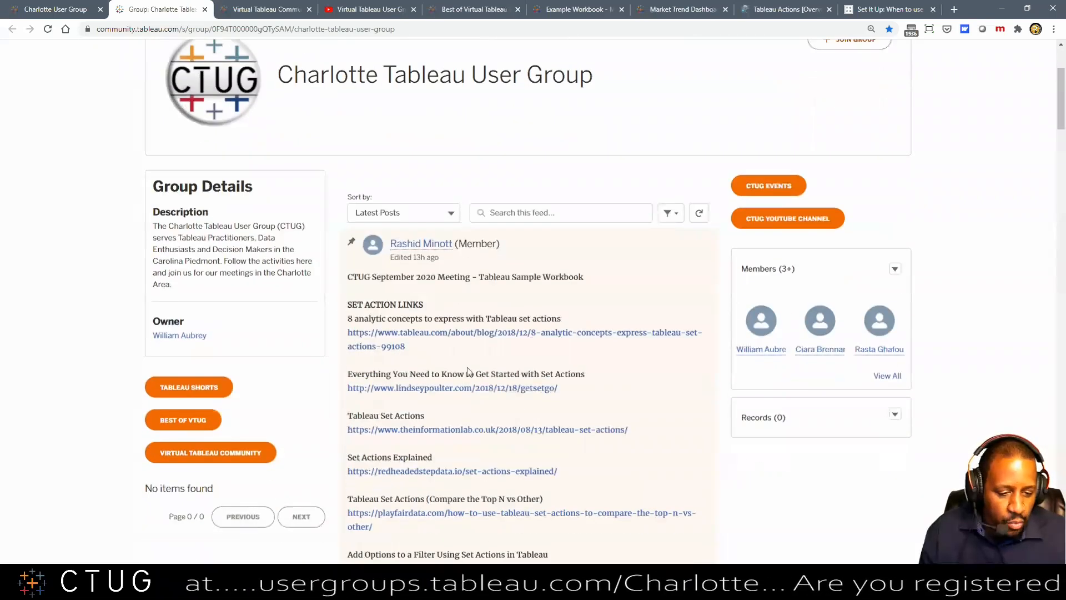
{"action": "scroll", "coordinate": [472, 333], "scroll_direction": "up", "scroll_amount": 6}
{"action": "scroll", "coordinate": [387, 108], "scroll_direction": "up", "scroll_amount": 2}
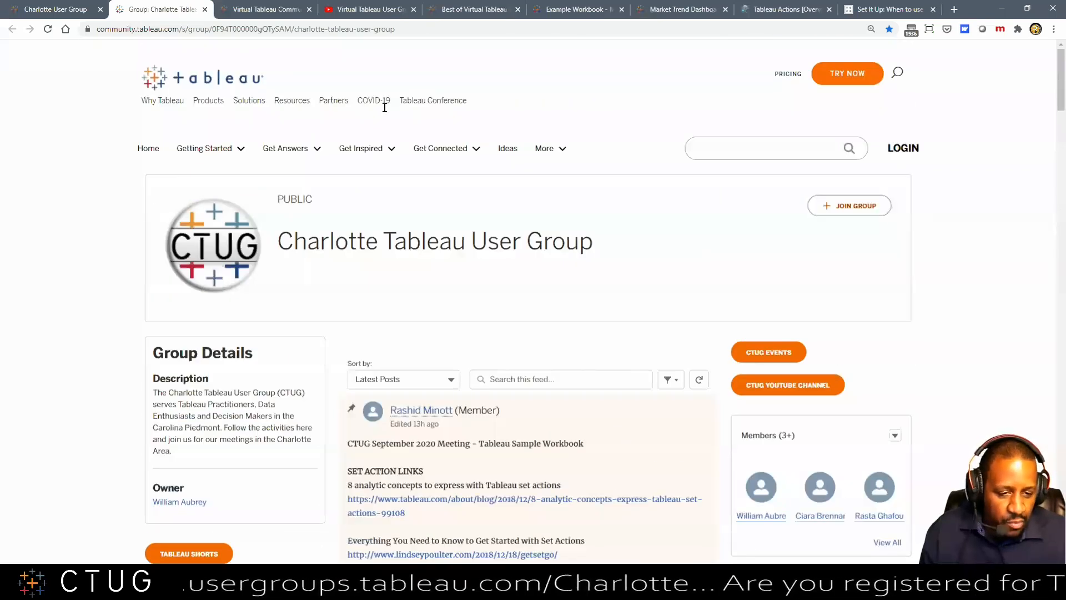
{"action": "left_click", "coordinate": [69, 9]}
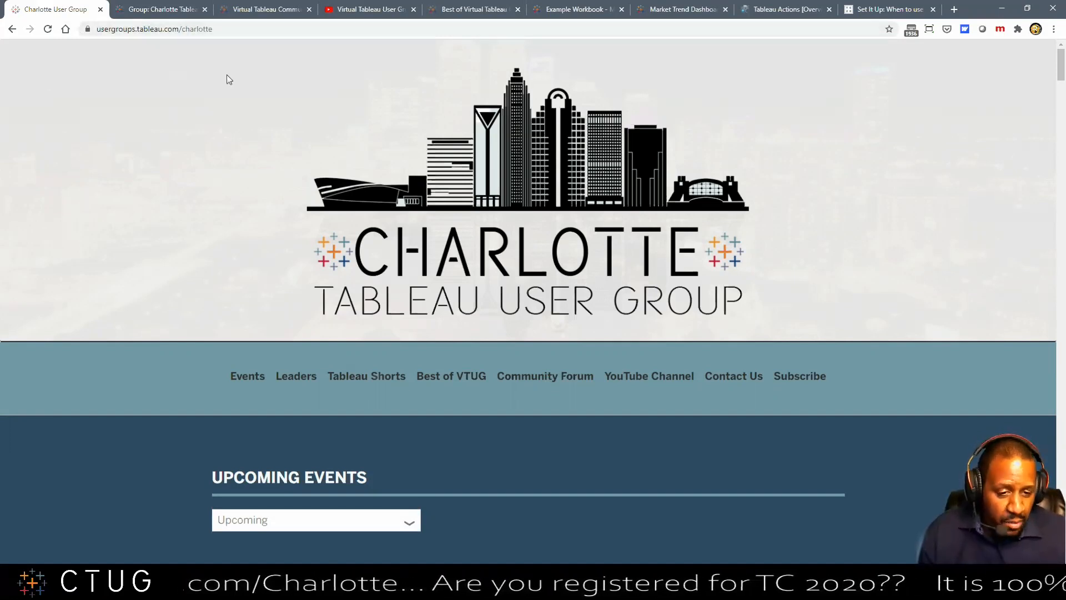
- Examine the introduction and first featured recording on the Best of the Virtual Tableau Community Events page
{"action": "left_click", "coordinate": [263, 11]}
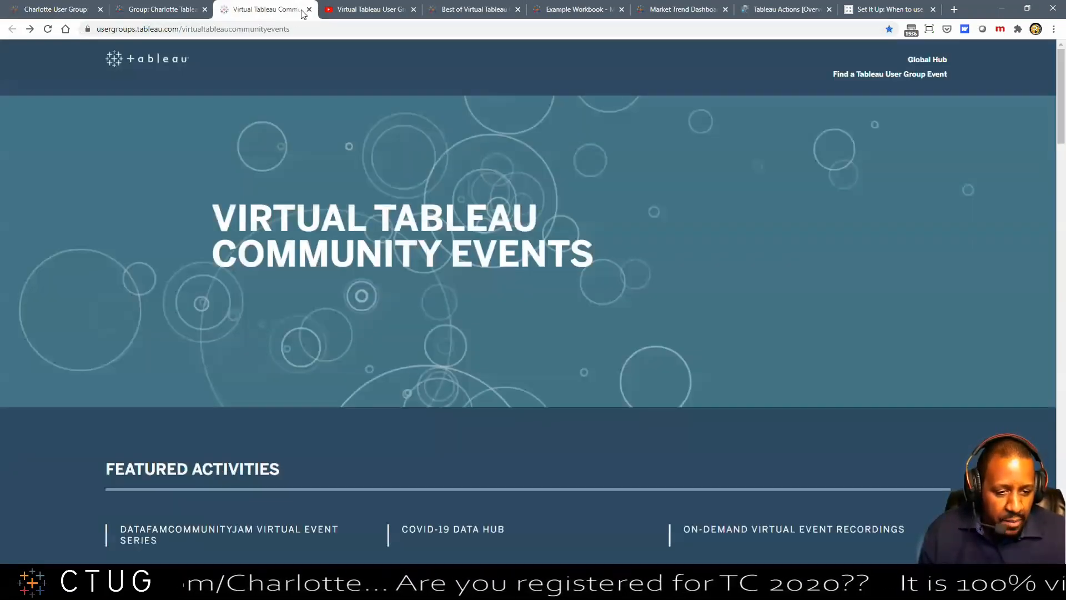
{"action": "left_click", "coordinate": [465, 11]}
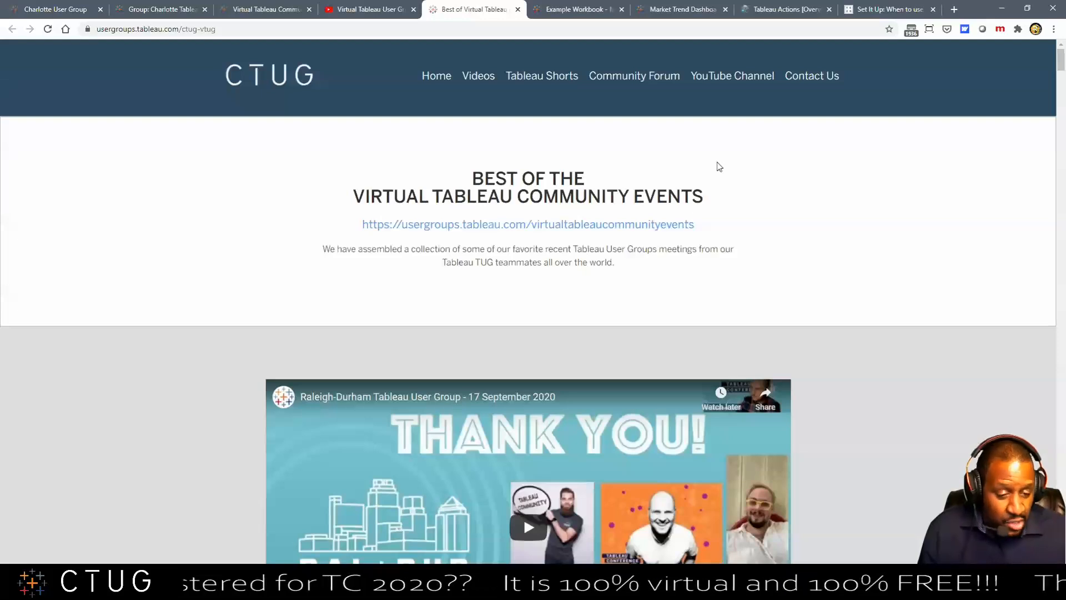
{"action": "scroll", "coordinate": [751, 184], "scroll_direction": "down", "scroll_amount": 2}
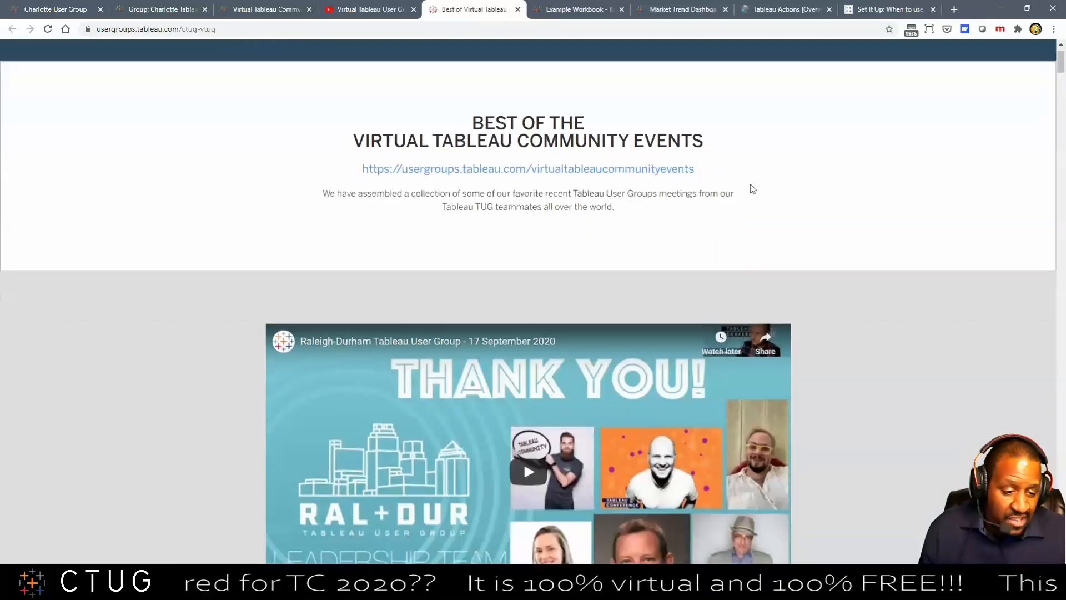
{"action": "scroll", "coordinate": [443, 257], "scroll_direction": "down", "scroll_amount": 1}
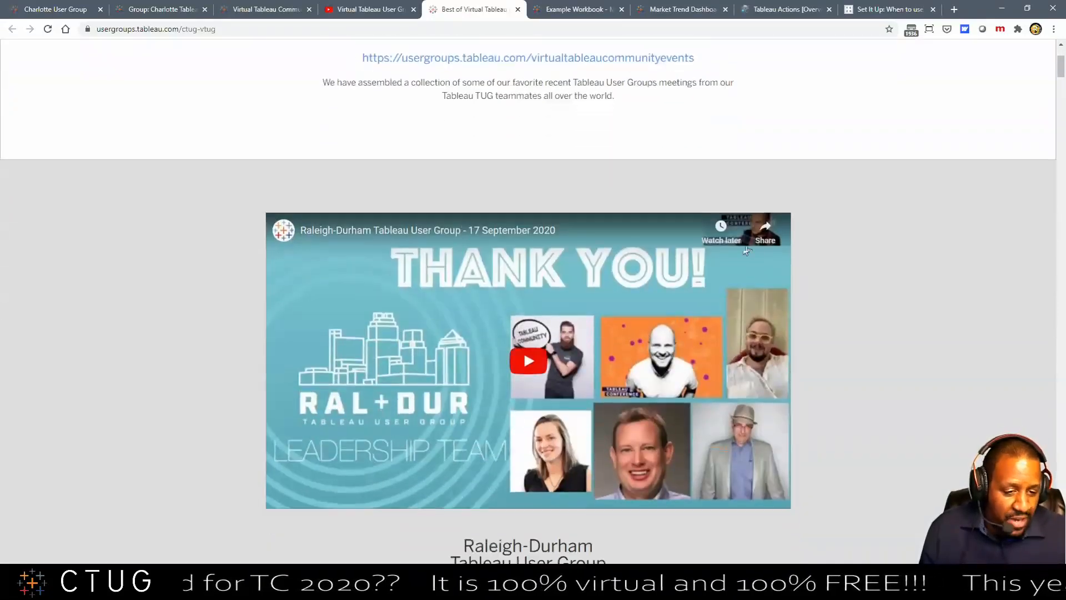
{"action": "scroll", "coordinate": [1064, 272], "scroll_direction": "down", "scroll_amount": 1}
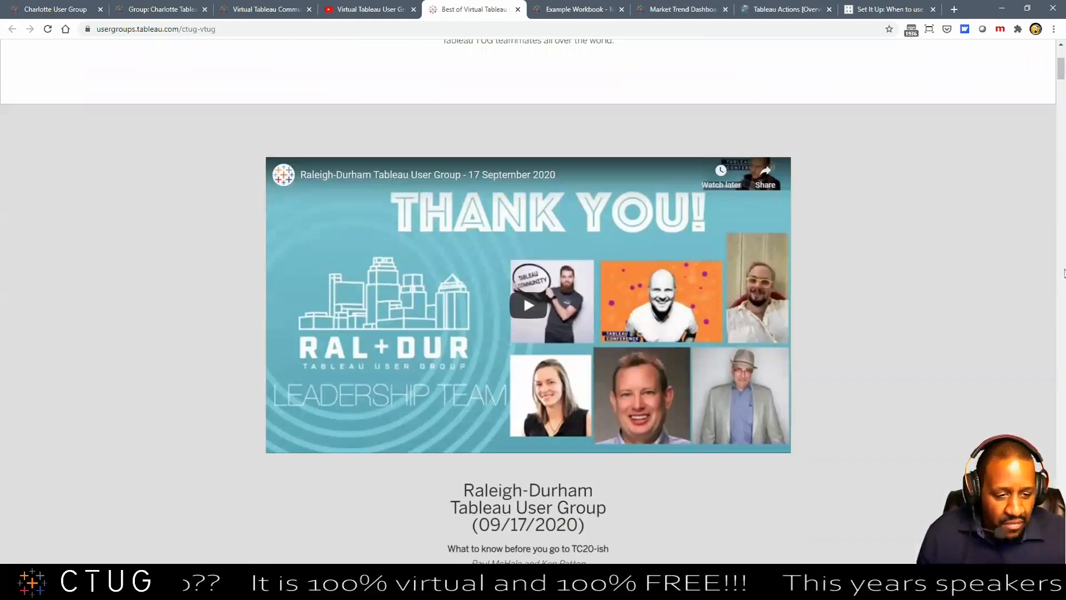
{"action": "scroll", "coordinate": [1065, 272], "scroll_direction": "up", "scroll_amount": 4}
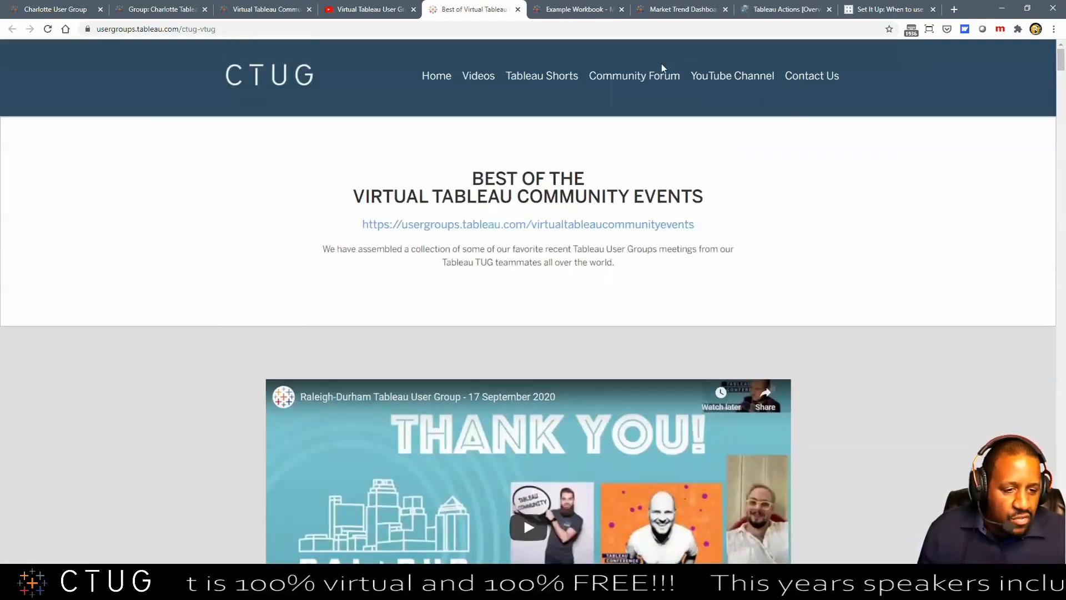
- Review the upcoming events and featured activities on the Virtual Tableau Community Events page
{"action": "left_click", "coordinate": [268, 16]}
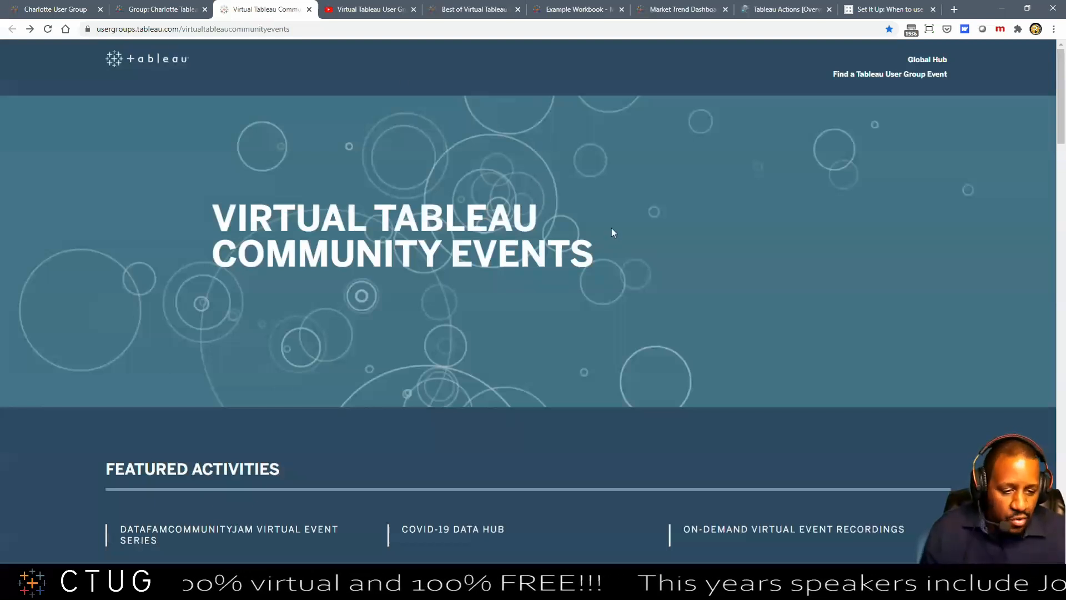
{"action": "scroll", "coordinate": [755, 224], "scroll_direction": "down", "scroll_amount": 9}
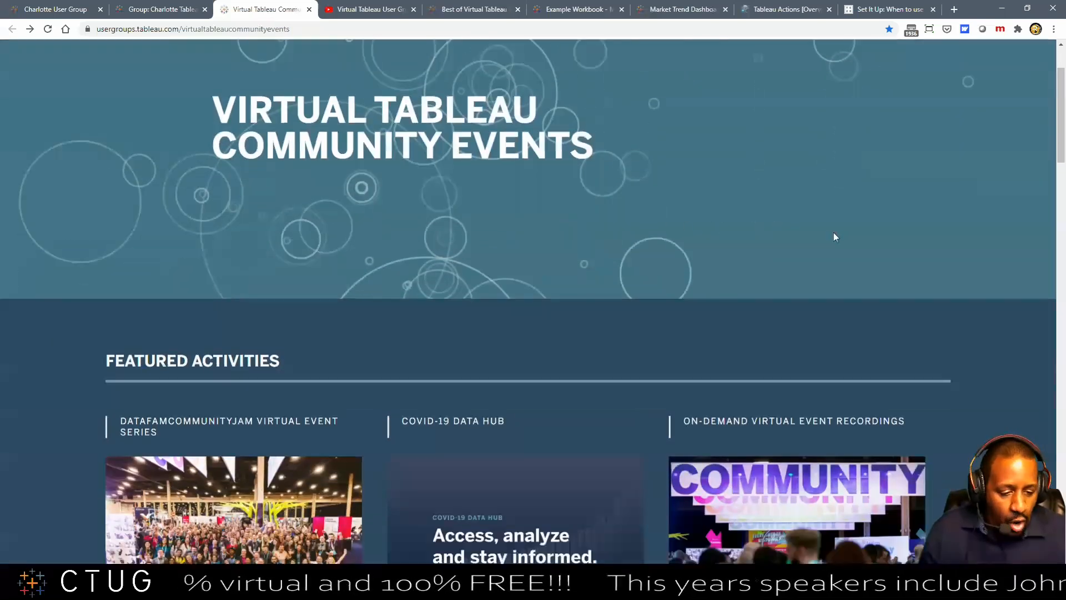
{"action": "scroll", "coordinate": [906, 230], "scroll_direction": "down", "scroll_amount": 9}
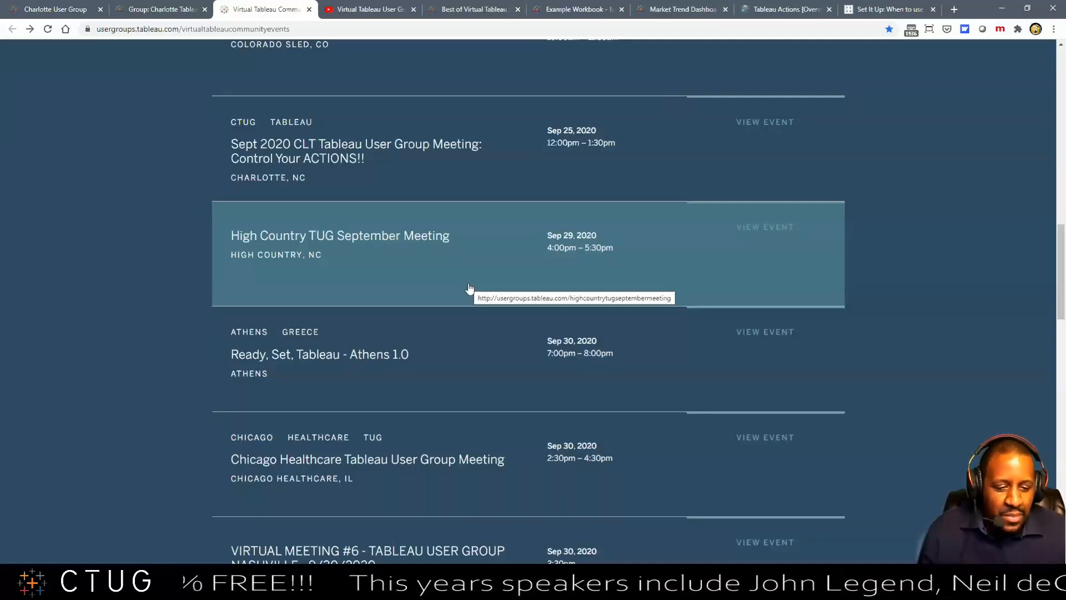
{"action": "scroll", "coordinate": [611, 290], "scroll_direction": "up", "scroll_amount": 2}
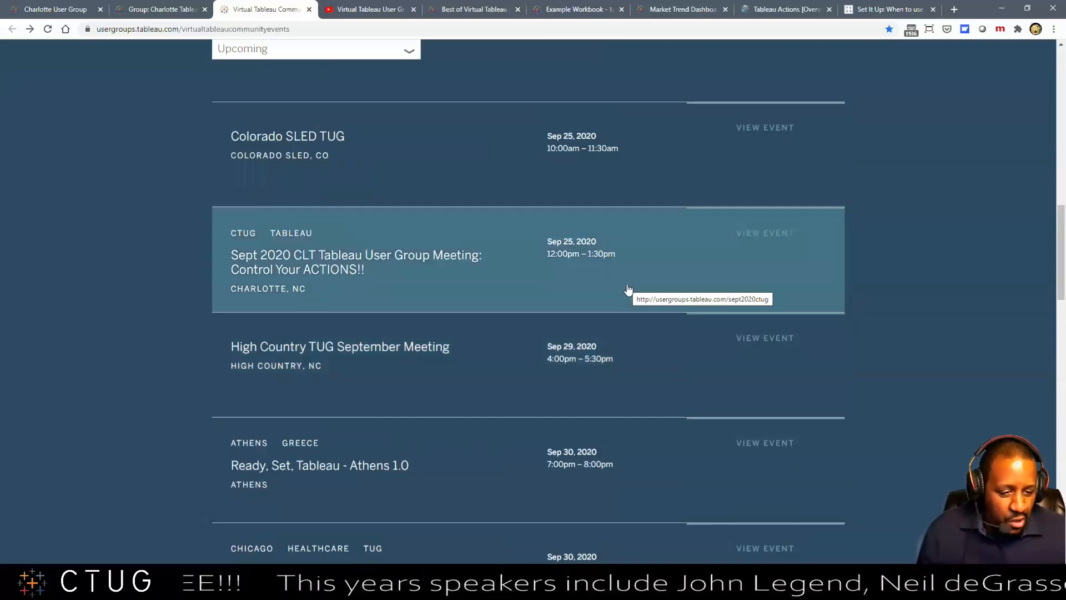
{"action": "scroll", "coordinate": [627, 288], "scroll_direction": "up", "scroll_amount": 8}
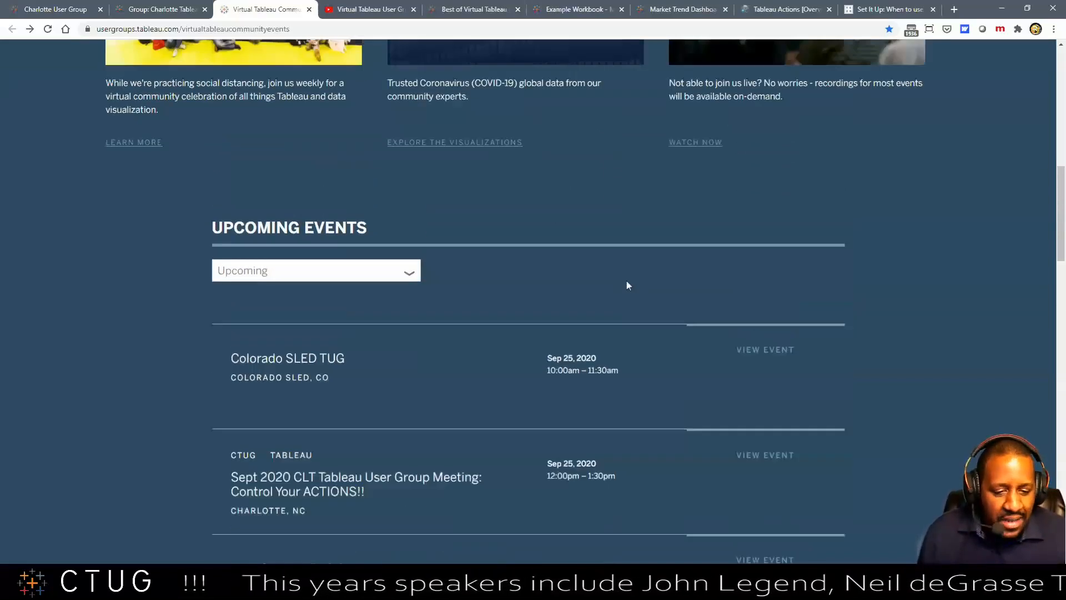
{"action": "scroll", "coordinate": [627, 285], "scroll_direction": "up", "scroll_amount": 3}
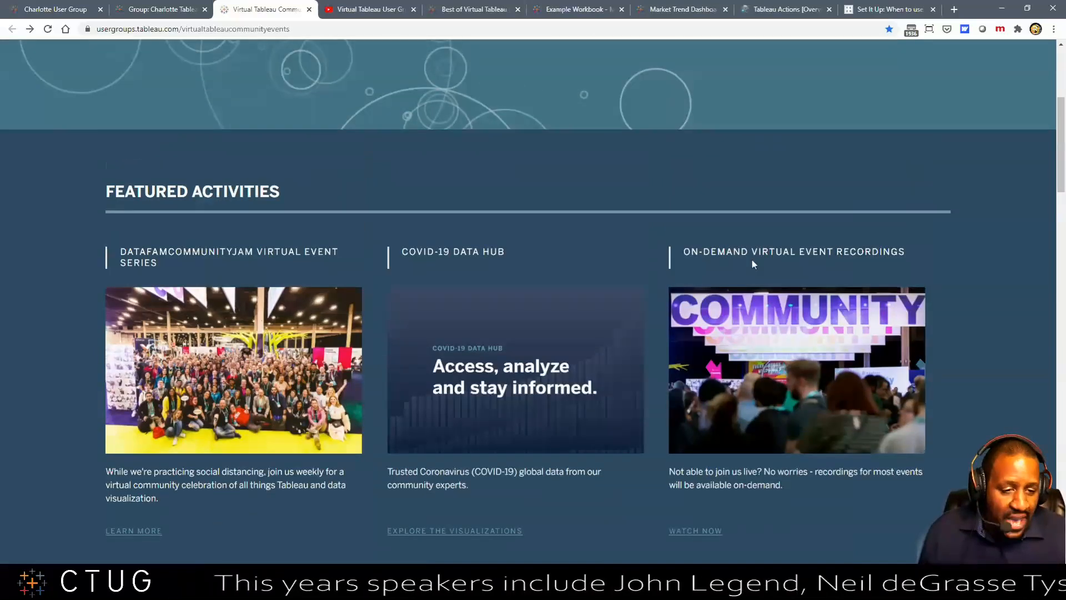
- Look through the recordings in the Virtual Tableau User Groups playlist on YouTube
{"action": "key", "text": "ctrl+Tab"}
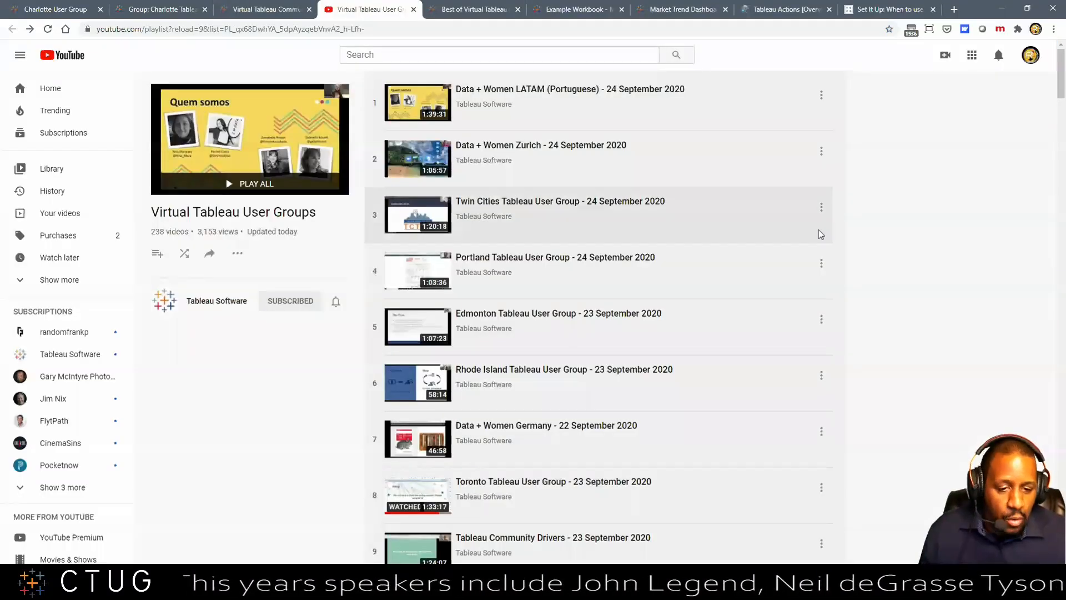
{"action": "scroll", "coordinate": [866, 166], "scroll_direction": "down", "scroll_amount": 8}
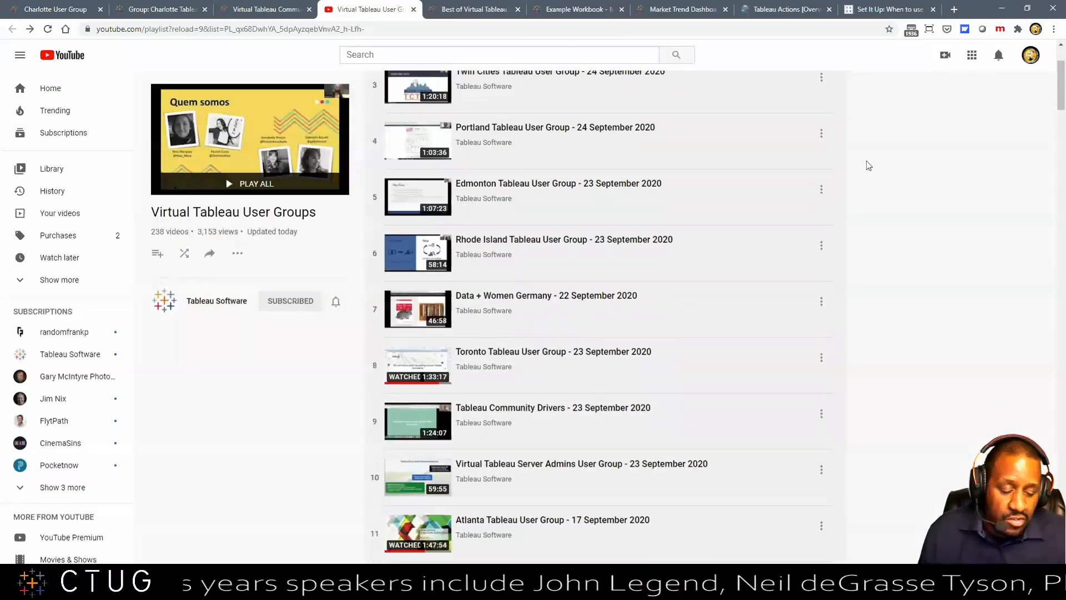
{"action": "scroll", "coordinate": [868, 166], "scroll_direction": "down", "scroll_amount": 8}
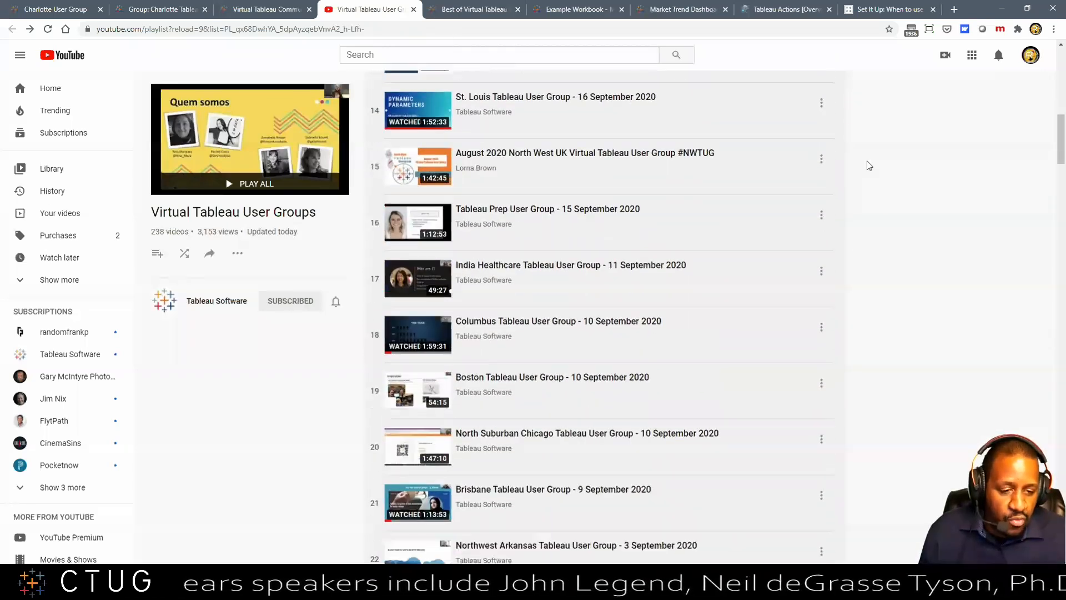
{"action": "scroll", "coordinate": [869, 166], "scroll_direction": "down", "scroll_amount": 9}
{"action": "scroll", "coordinate": [868, 164], "scroll_direction": "up", "scroll_amount": 9}
{"action": "scroll", "coordinate": [869, 165], "scroll_direction": "up", "scroll_amount": 17}
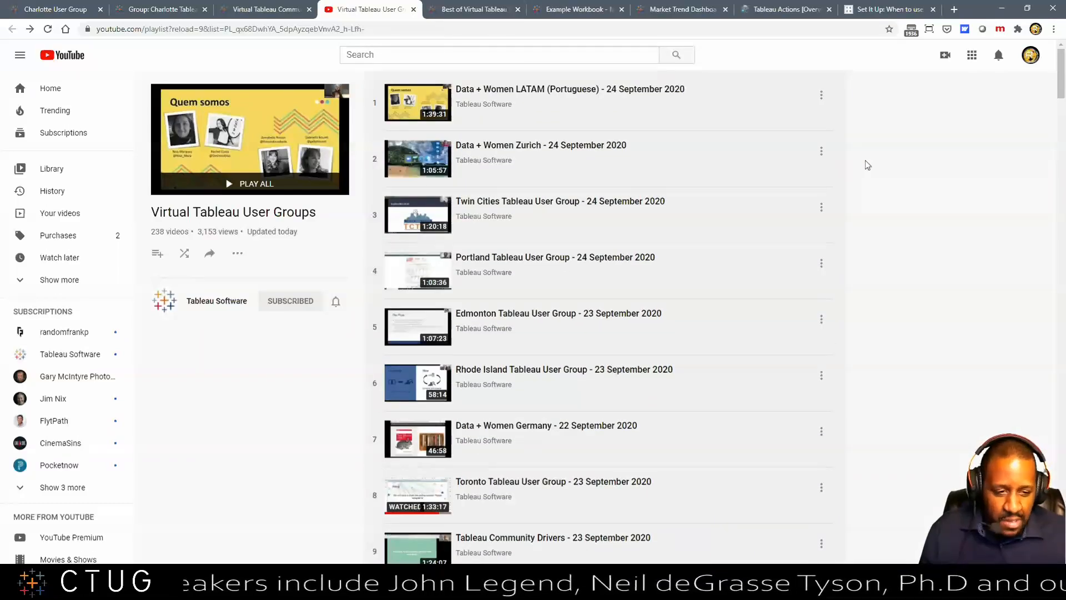
- Browse the recommended Raleigh-Durham, Atlanta and Phoenix + Boulder recordings on the Best of Virtual Tableau page
{"action": "left_click", "coordinate": [475, 10]}
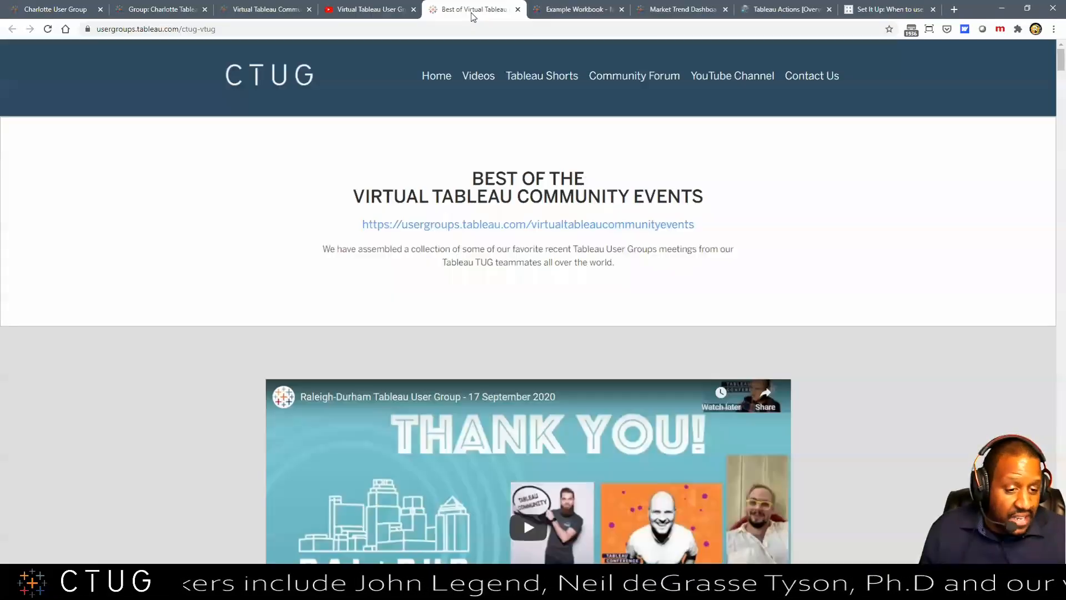
{"action": "scroll", "coordinate": [863, 221], "scroll_direction": "down", "scroll_amount": 2}
{"action": "scroll", "coordinate": [863, 220], "scroll_direction": "down", "scroll_amount": 8}
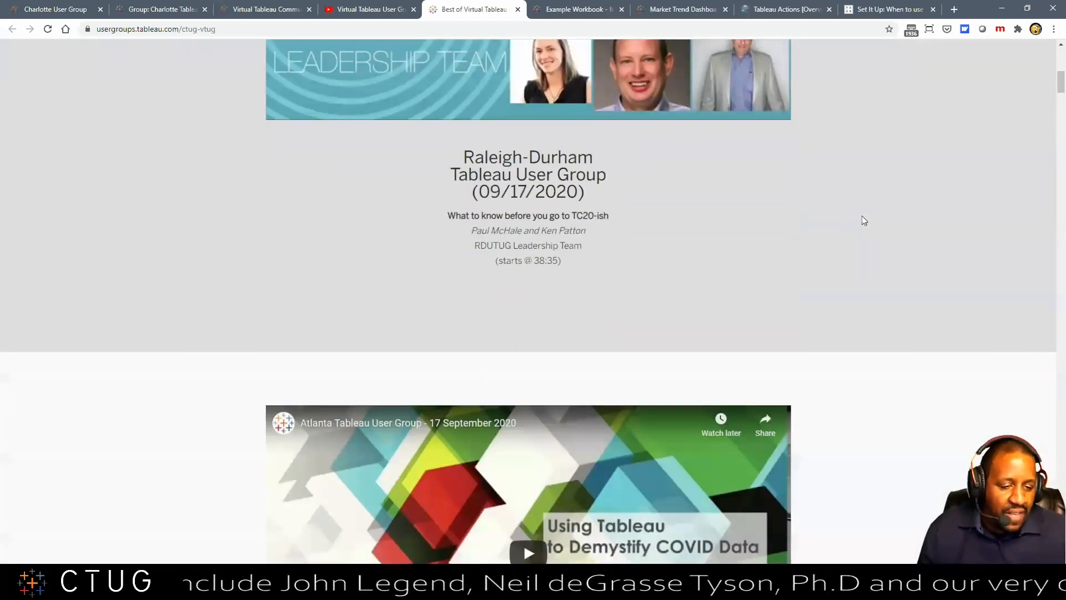
{"action": "scroll", "coordinate": [862, 220], "scroll_direction": "down", "scroll_amount": 2}
{"action": "scroll", "coordinate": [862, 209], "scroll_direction": "down", "scroll_amount": 10}
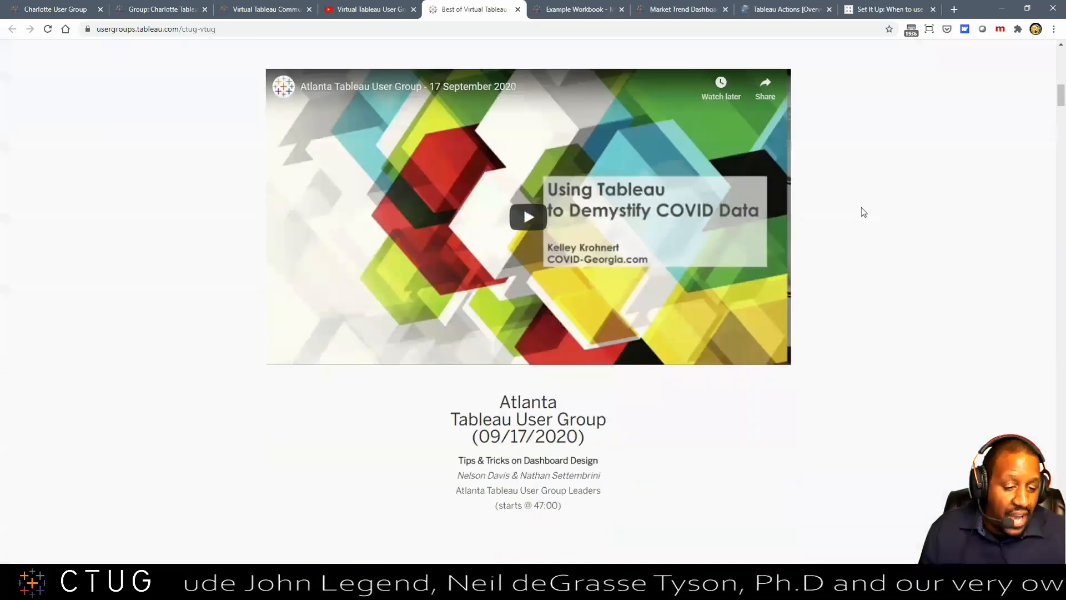
{"action": "scroll", "coordinate": [862, 208], "scroll_direction": "down", "scroll_amount": 1}
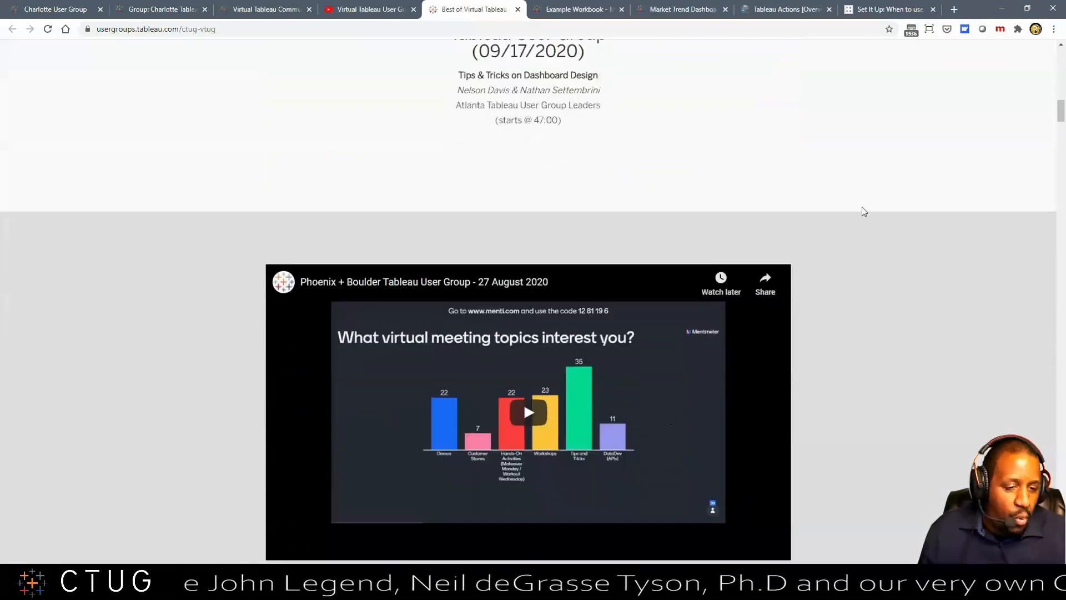
{"action": "scroll", "coordinate": [862, 207], "scroll_direction": "up", "scroll_amount": 8}
{"action": "scroll", "coordinate": [864, 210], "scroll_direction": "up", "scroll_amount": 15}
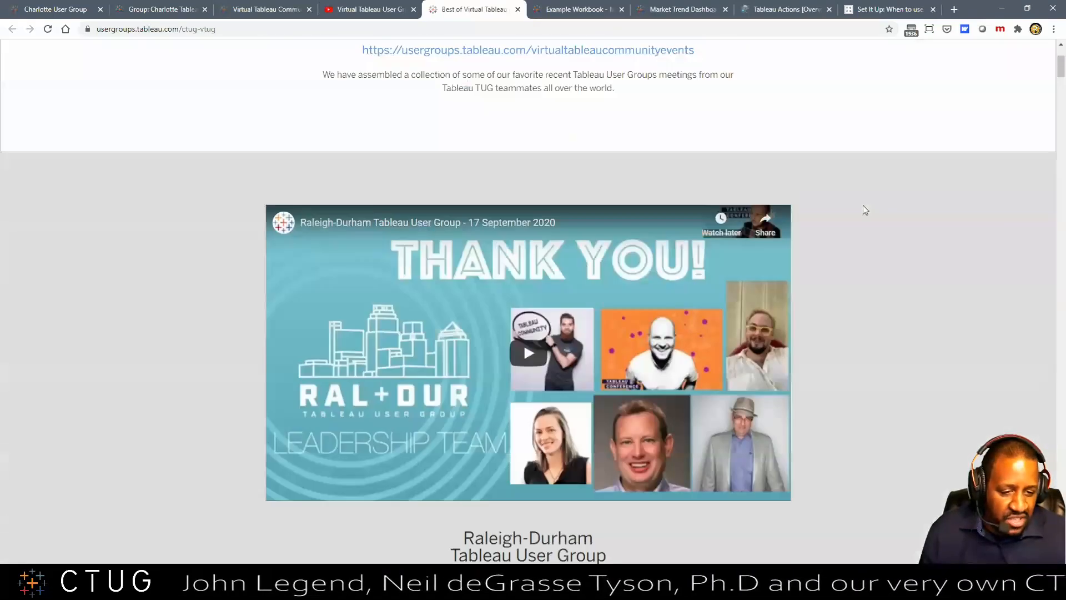
- Locate the Austin Tableau User Group session of 06/04/2020 on the Best of Virtual Tableau page
{"action": "left_click", "coordinate": [49, 9]}
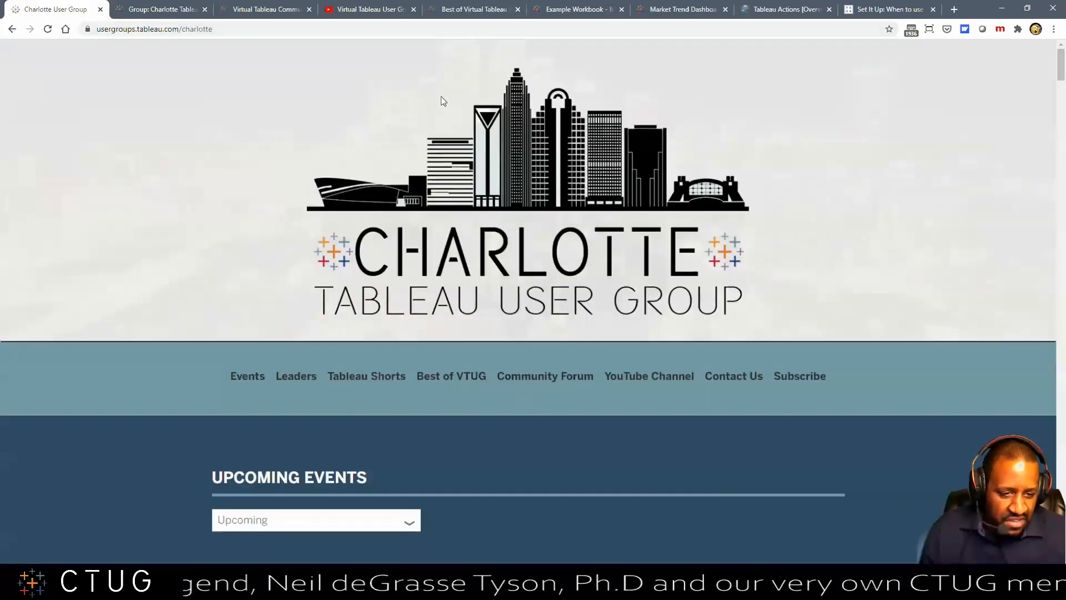
{"action": "left_click", "coordinate": [462, 8]}
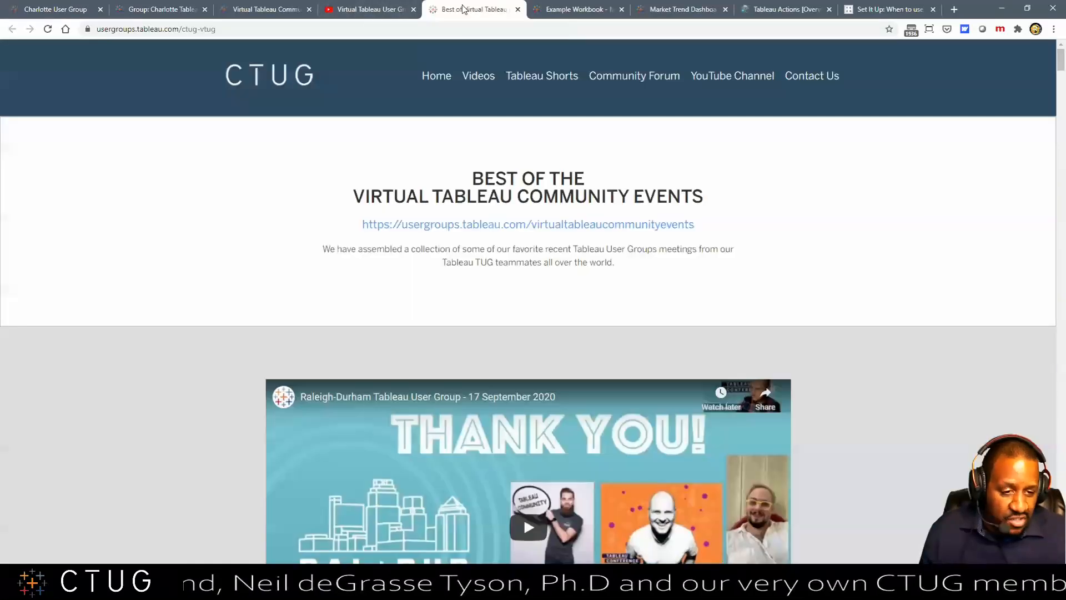
{"action": "scroll", "coordinate": [862, 220], "scroll_direction": "down", "scroll_amount": 2}
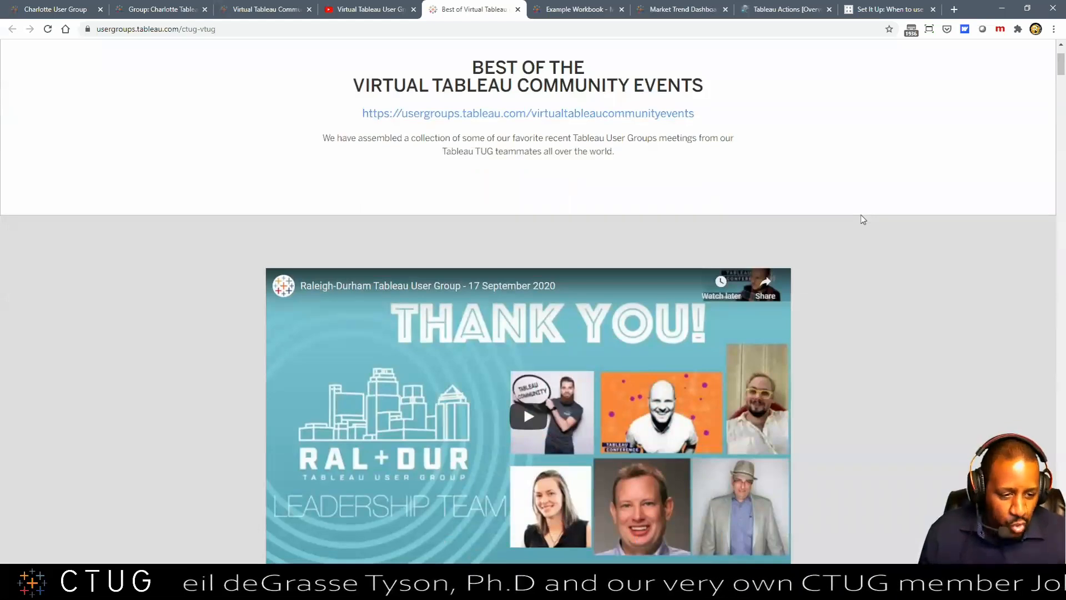
{"action": "scroll", "coordinate": [896, 203], "scroll_direction": "down", "scroll_amount": 4}
{"action": "scroll", "coordinate": [900, 205], "scroll_direction": "down", "scroll_amount": 3}
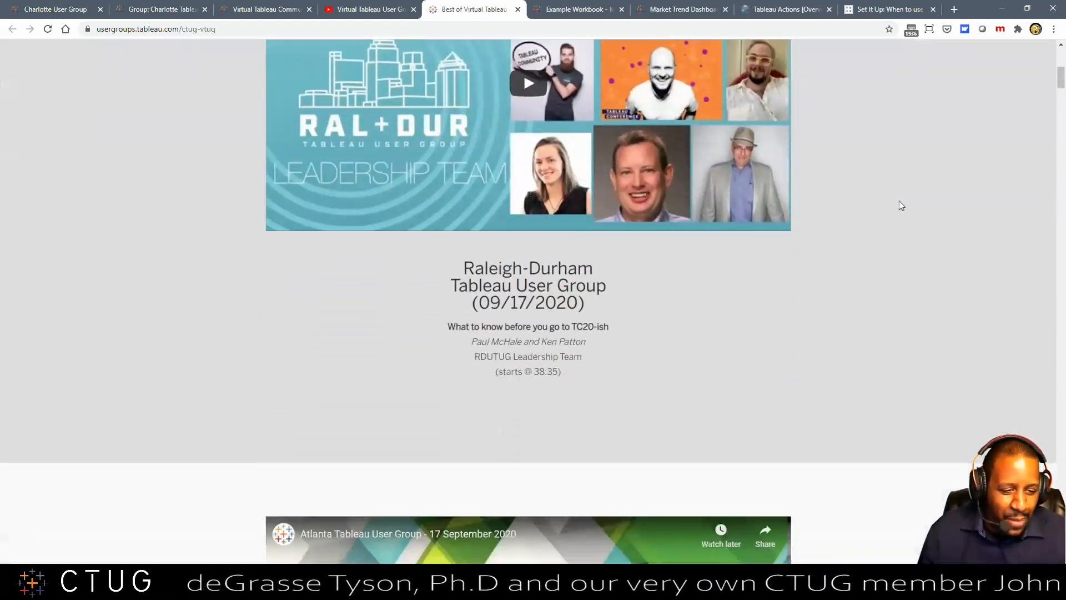
{"action": "scroll", "coordinate": [1062, 83], "scroll_direction": "down", "scroll_amount": 2}
{"action": "left_click_drag", "start_coordinate": [1062, 83], "coordinate": [1056, 342]}
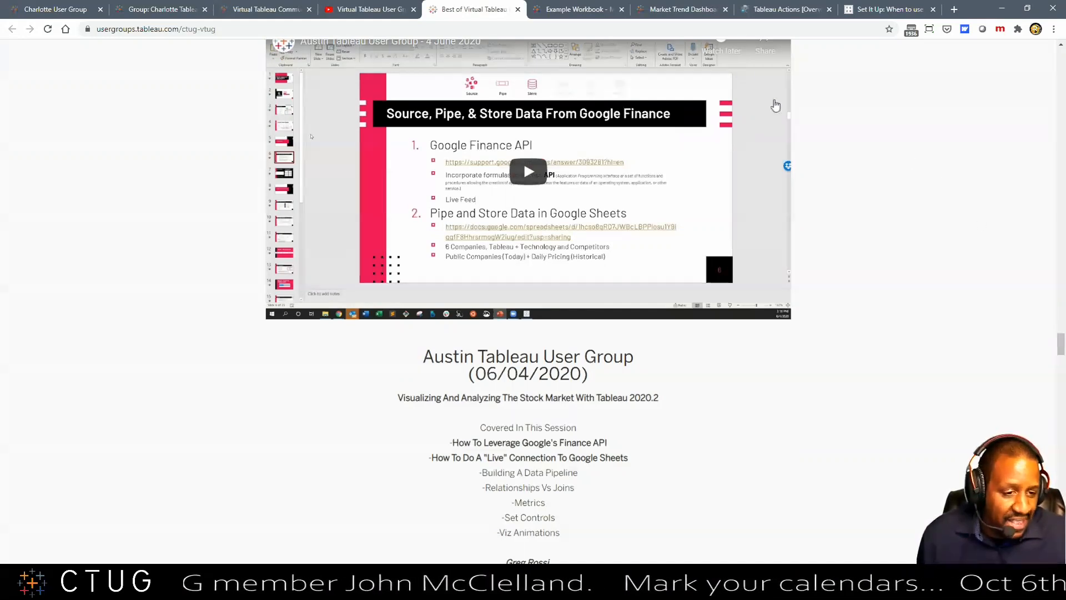
- Compare the Austin session entry with its Market Watch example workbook on Tableau Public, ending on the workbook
{"action": "left_click", "coordinate": [560, 12]}
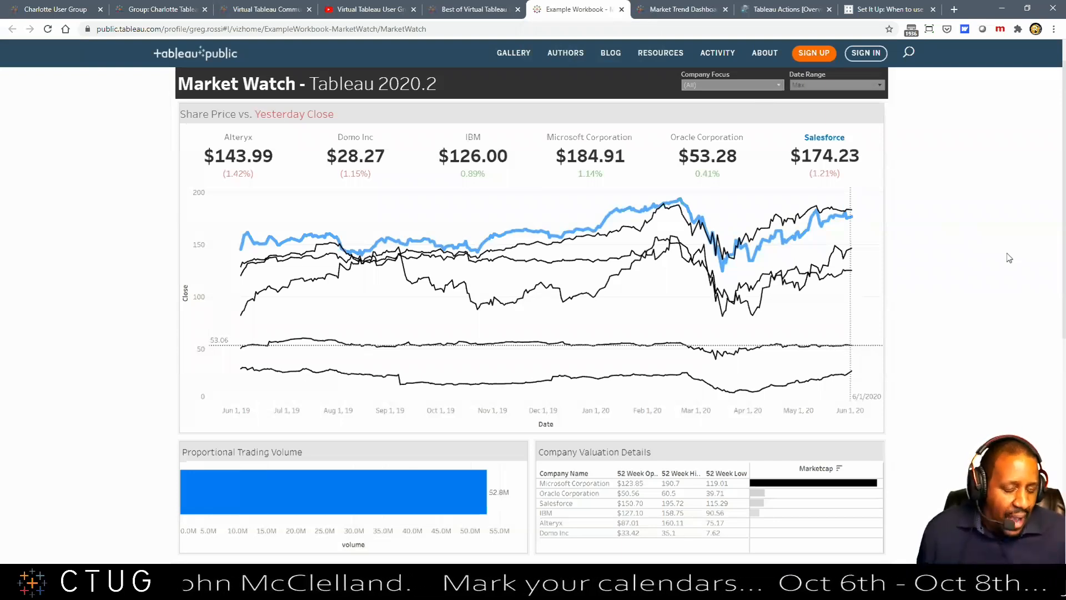
{"action": "left_click", "coordinate": [471, 11]}
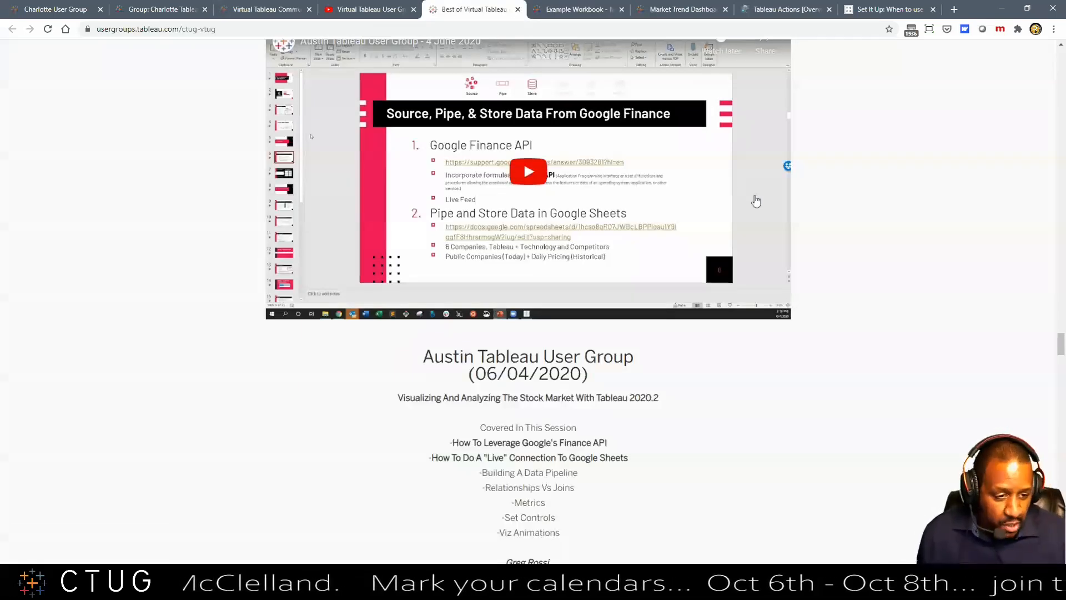
{"action": "scroll", "coordinate": [756, 201], "scroll_direction": "up", "scroll_amount": 1}
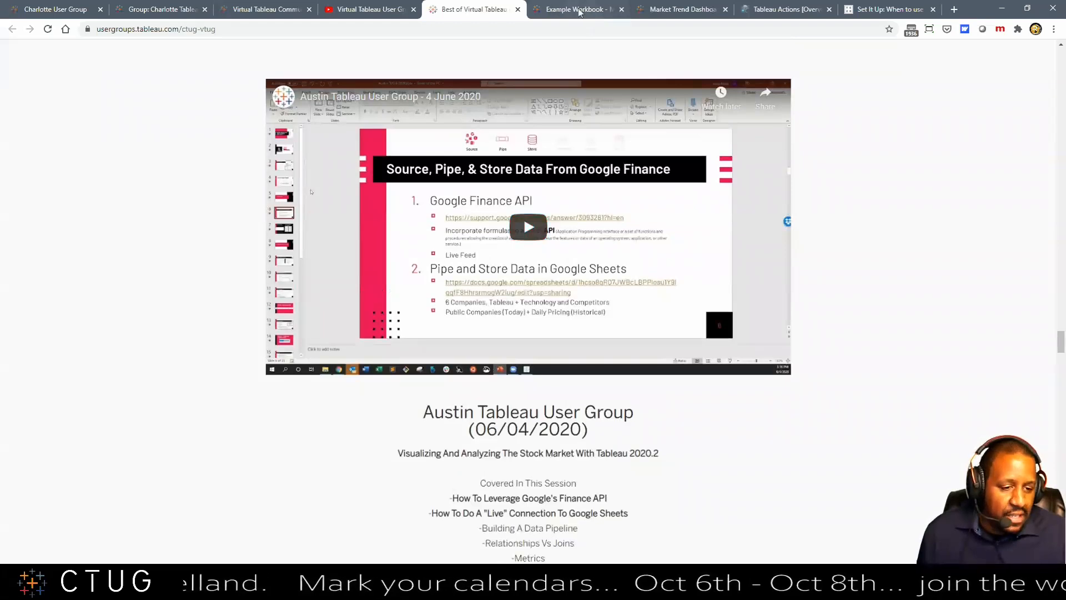
{"action": "left_click", "coordinate": [580, 10]}
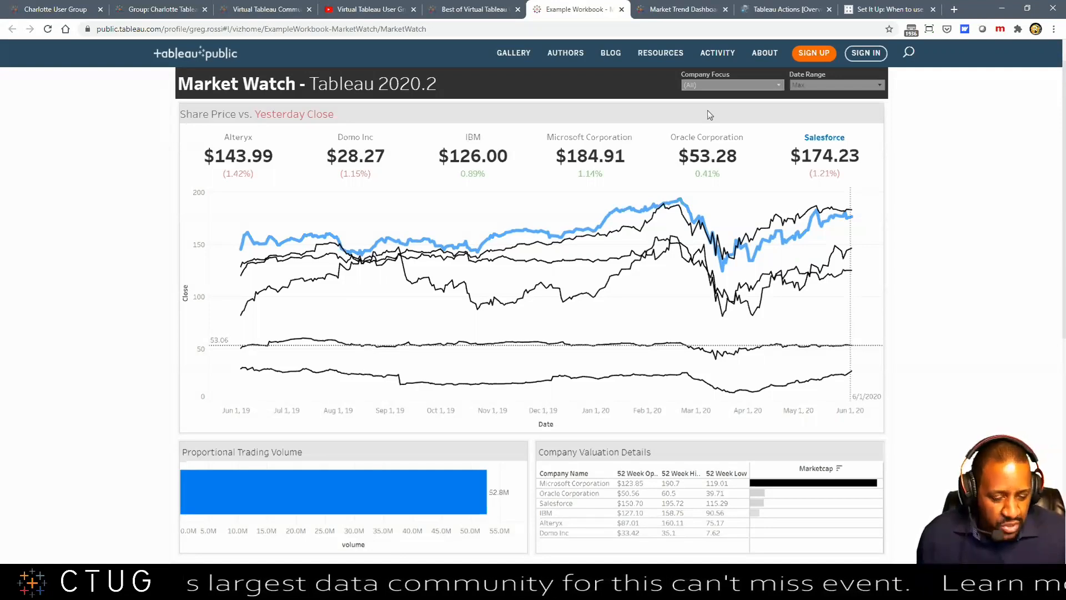
- Open the Market Trend Dashboard on Tableau Public and demonstrate its company selector with FedEx, Facebook, Google and Amazon
{"action": "left_click", "coordinate": [672, 12]}
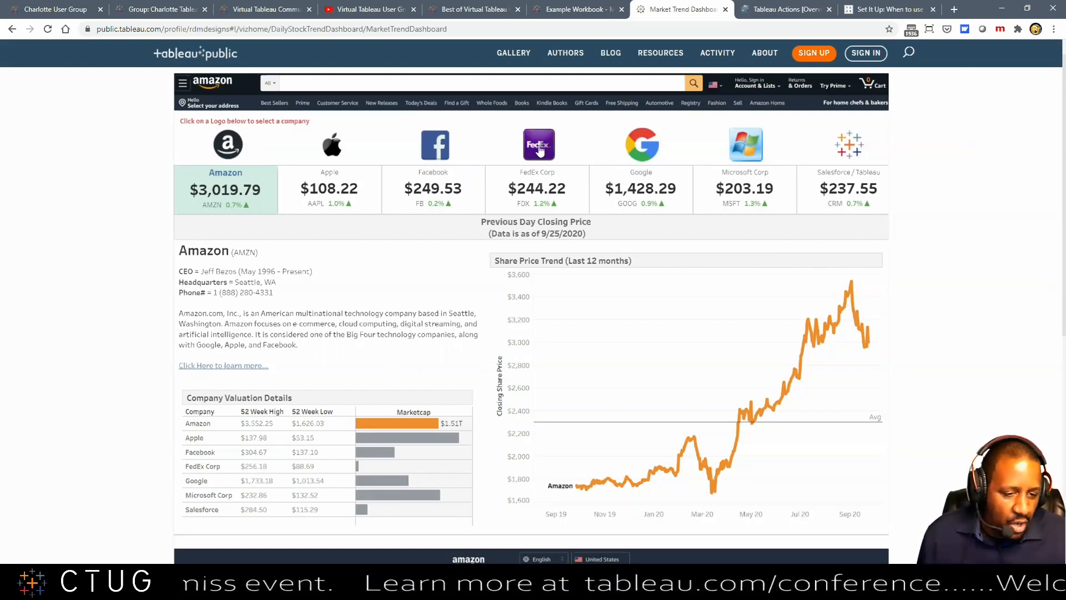
{"action": "left_click", "coordinate": [539, 151]}
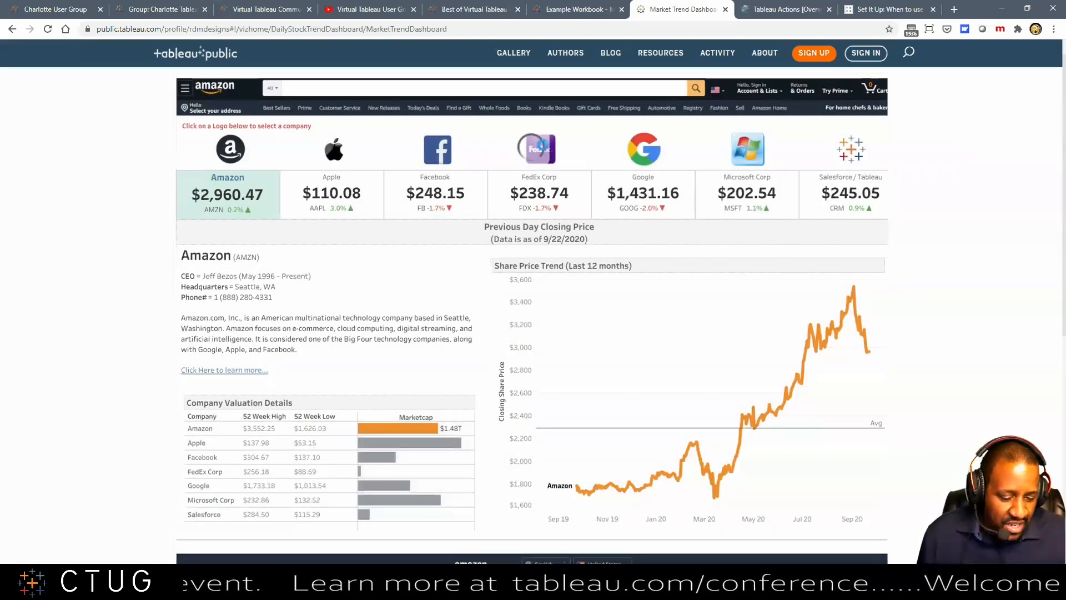
{"action": "left_click", "coordinate": [547, 151]}
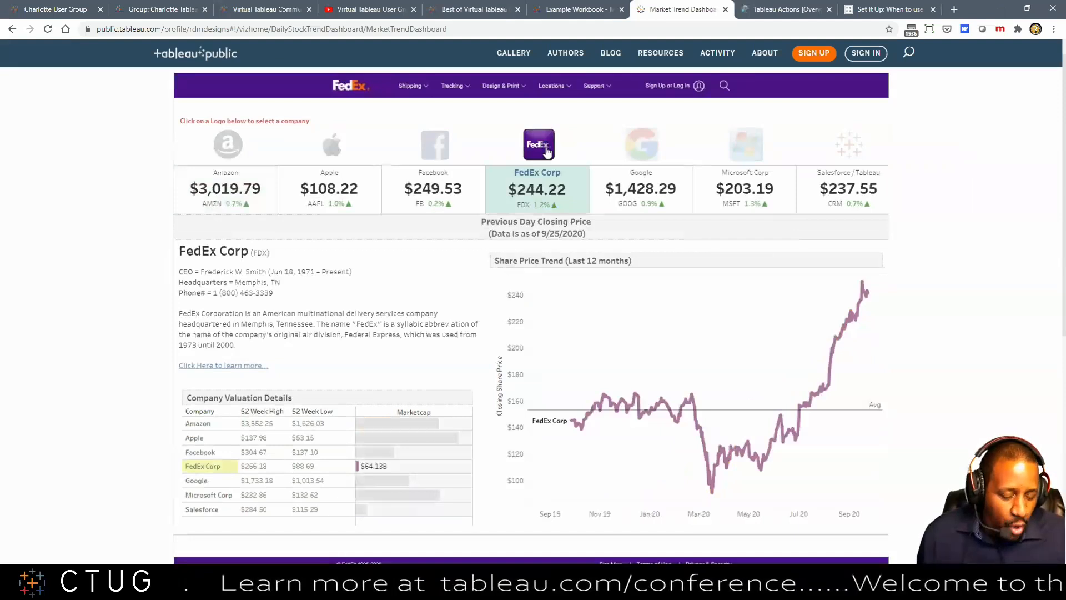
{"action": "left_click", "coordinate": [438, 147]}
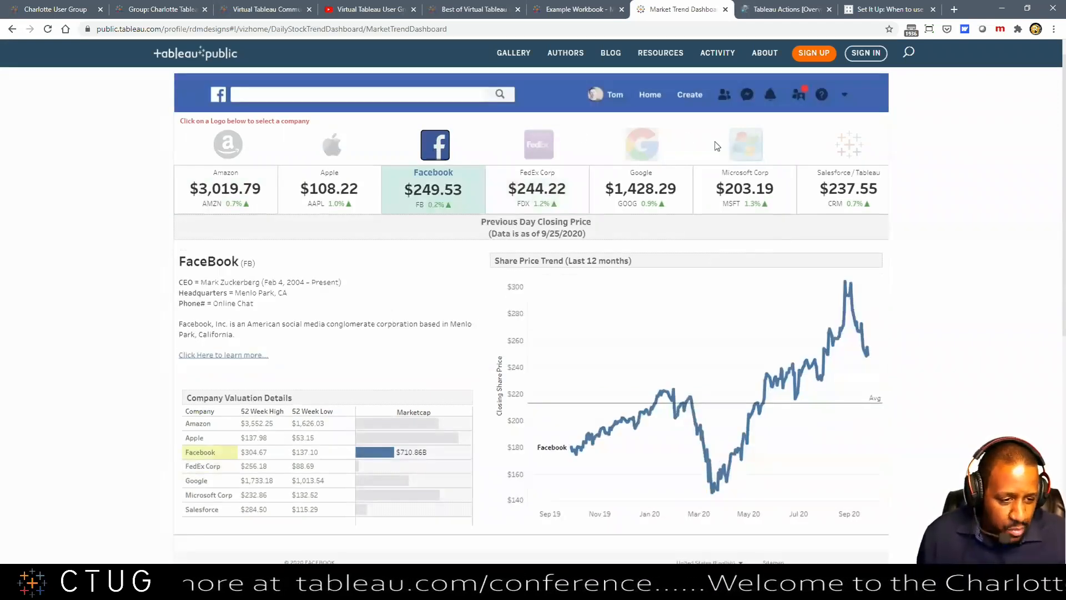
{"action": "left_click", "coordinate": [647, 153]}
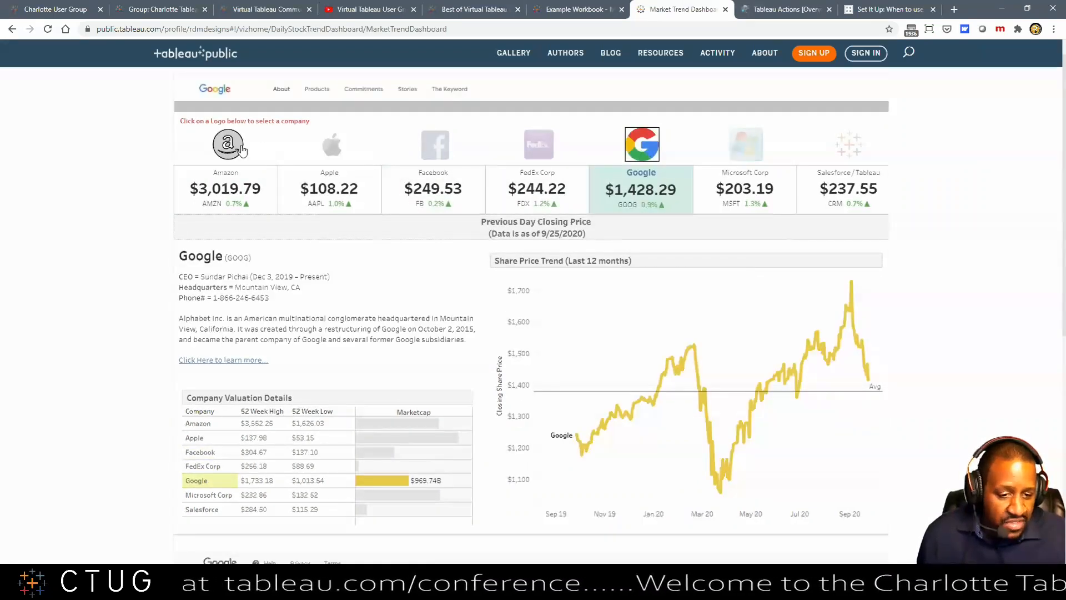
{"action": "left_click", "coordinate": [243, 149]}
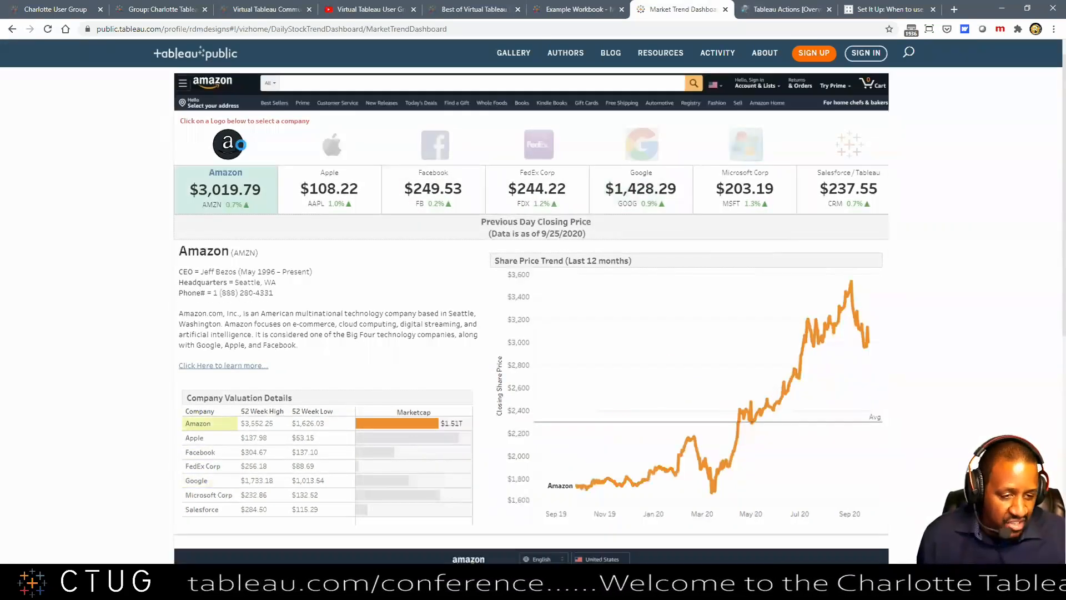
- Compare the Example Workbook with the Market Trend Dashboard, and add Google to the Amazon selection there
{"action": "left_click", "coordinate": [568, 15]}
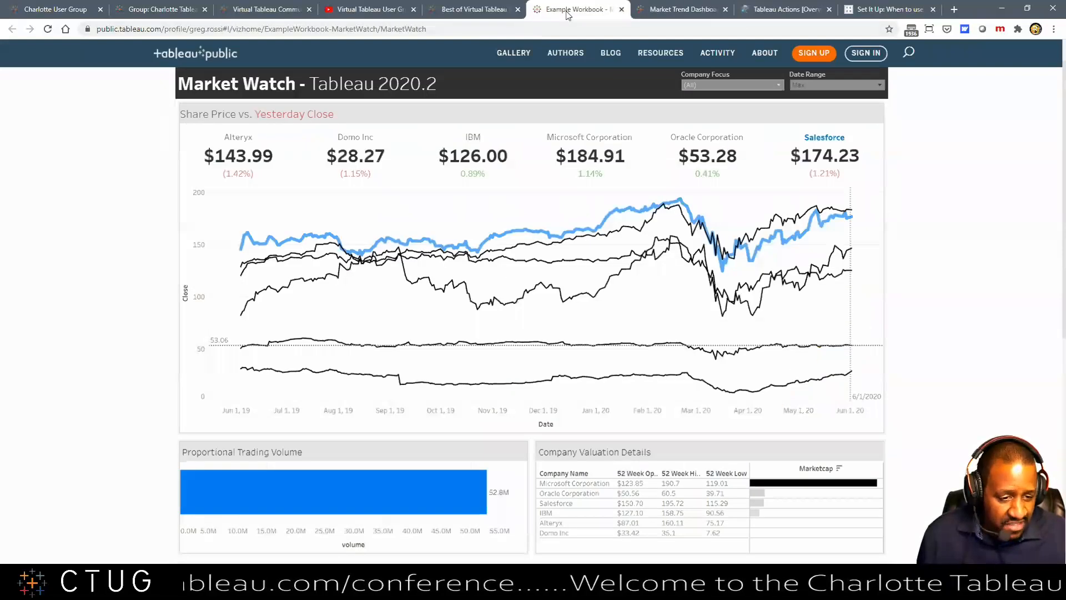
{"action": "mouse_move", "coordinate": [514, 263]}
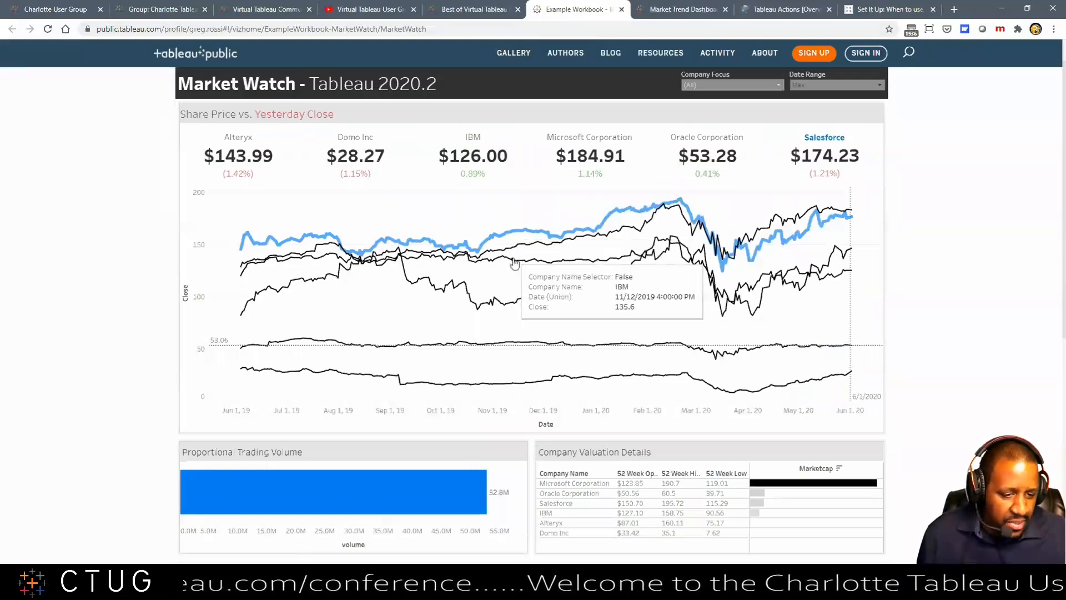
{"action": "left_click", "coordinate": [666, 13]}
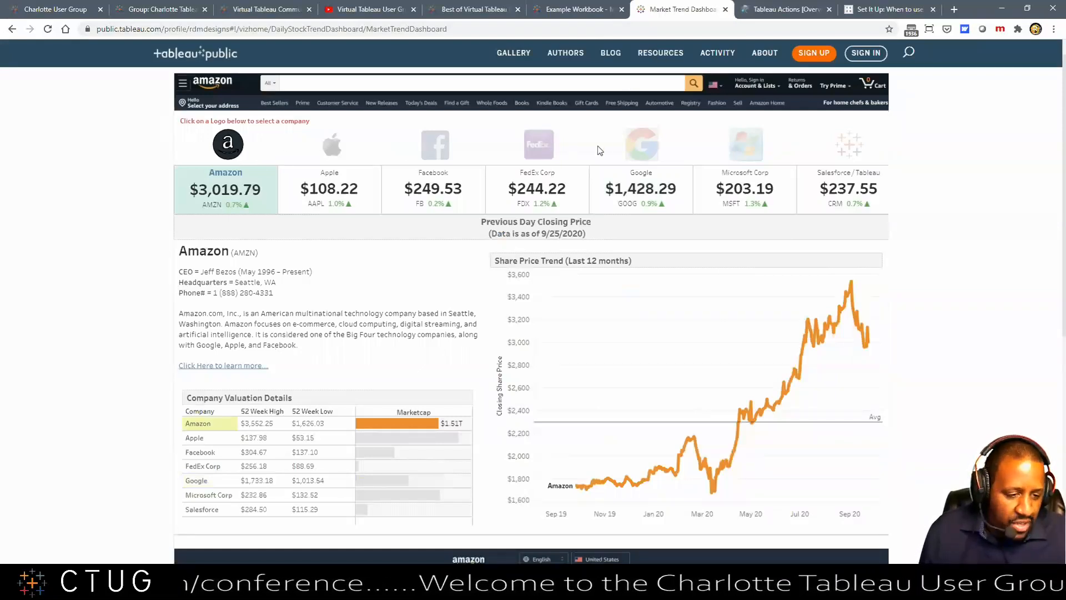
{"action": "left_click", "coordinate": [644, 147]}
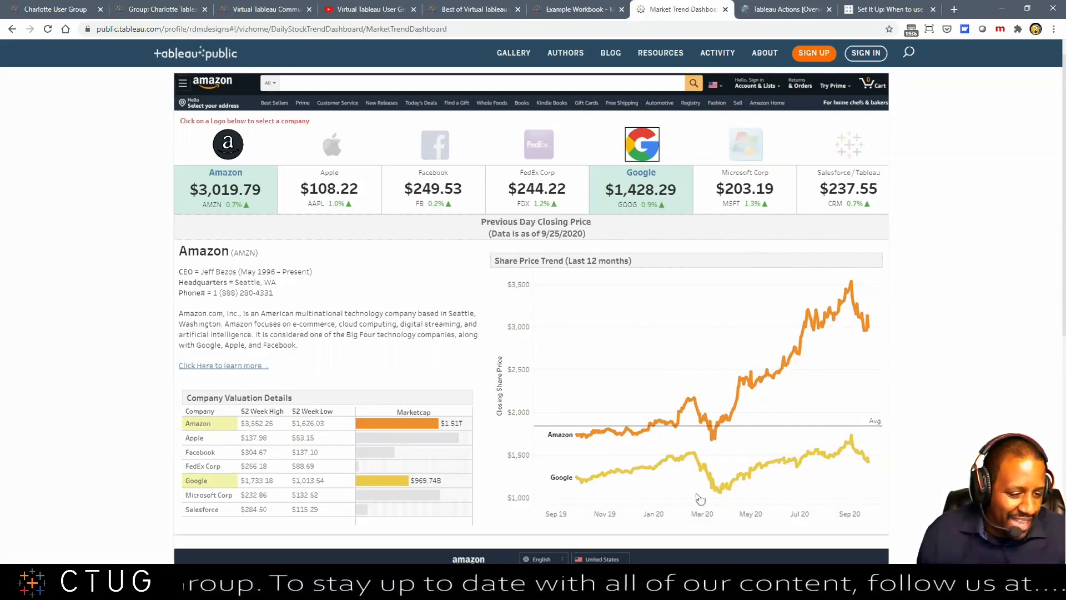
- Switch to the Superstore-Actions workbook in Tableau Desktop and show its Filter Actions dashboard
{"action": "mouse_move", "coordinate": [666, 588]}
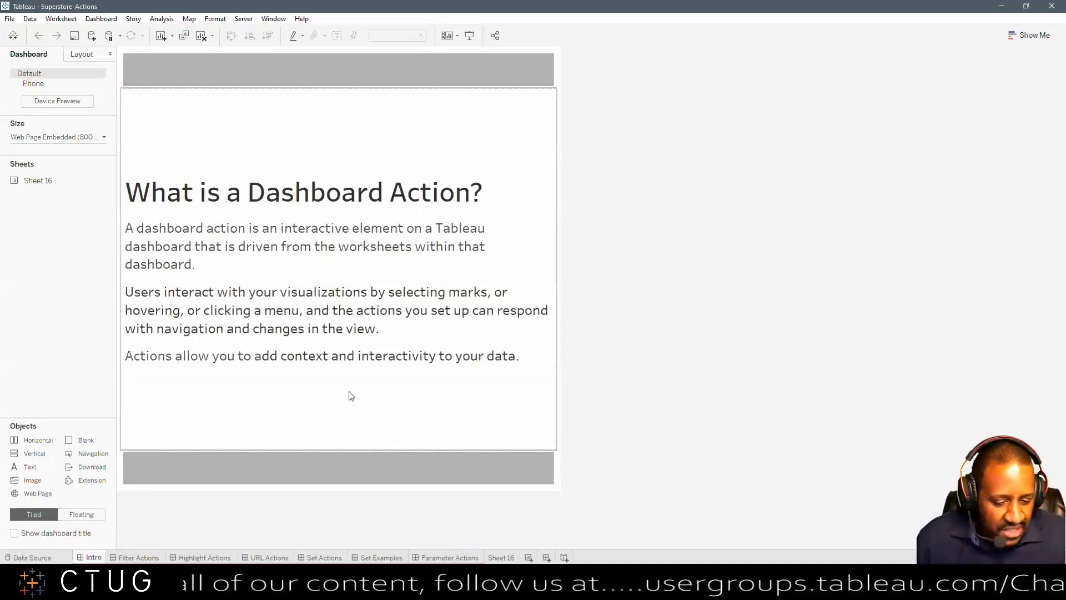
{"action": "left_click", "coordinate": [139, 557]}
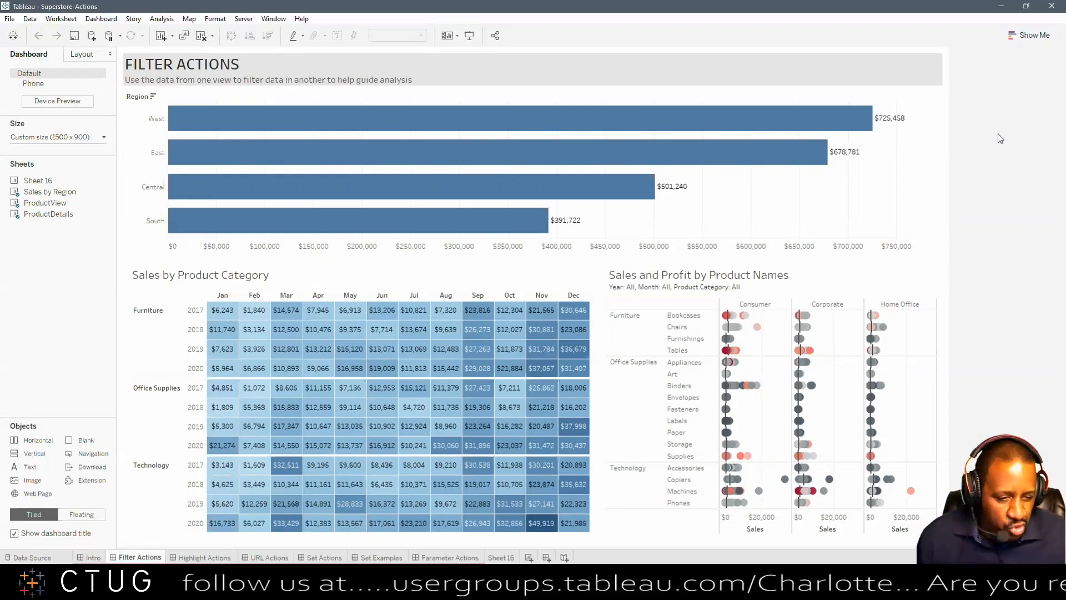
{"action": "mouse_move", "coordinate": [562, 114]}
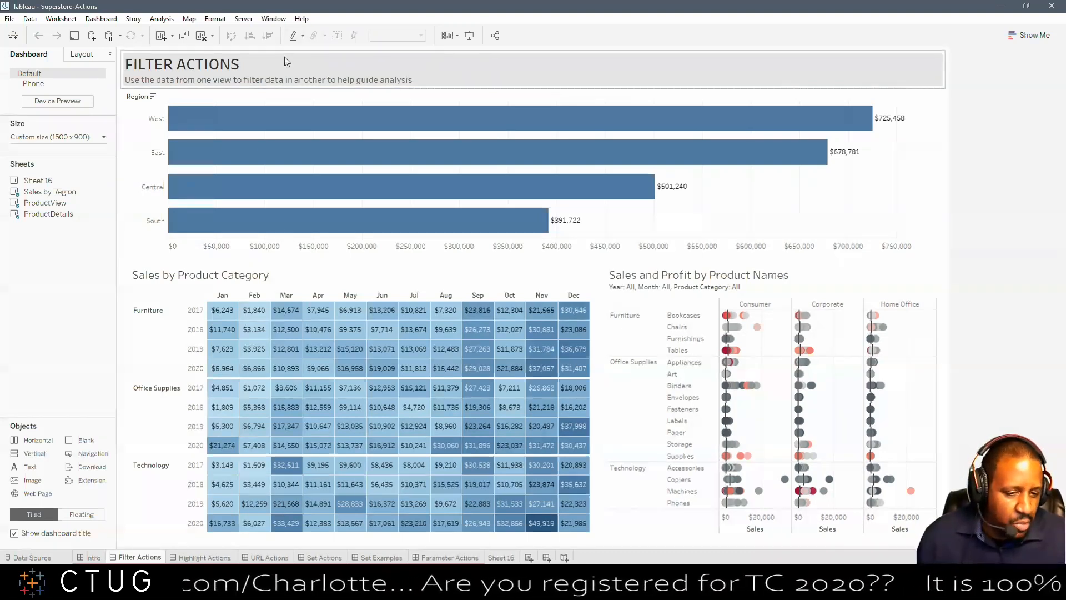
- View the settings of the Filter Actions dashboard's existing filter action, and leave them without changes
{"action": "left_click", "coordinate": [153, 19]}
{"action": "mouse_move", "coordinate": [101, 19]}
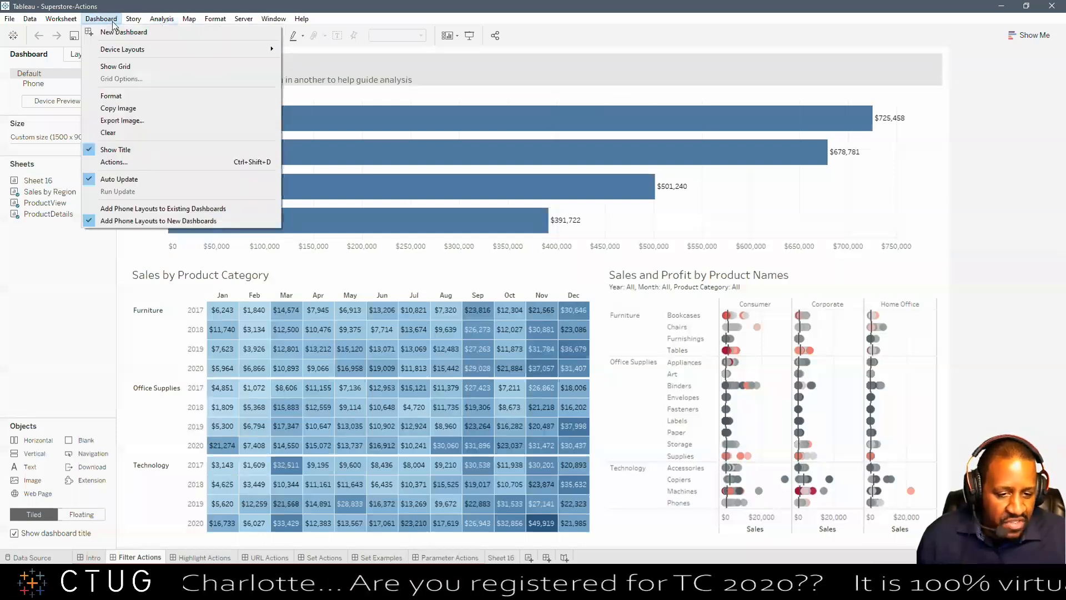
{"action": "left_click", "coordinate": [124, 162]}
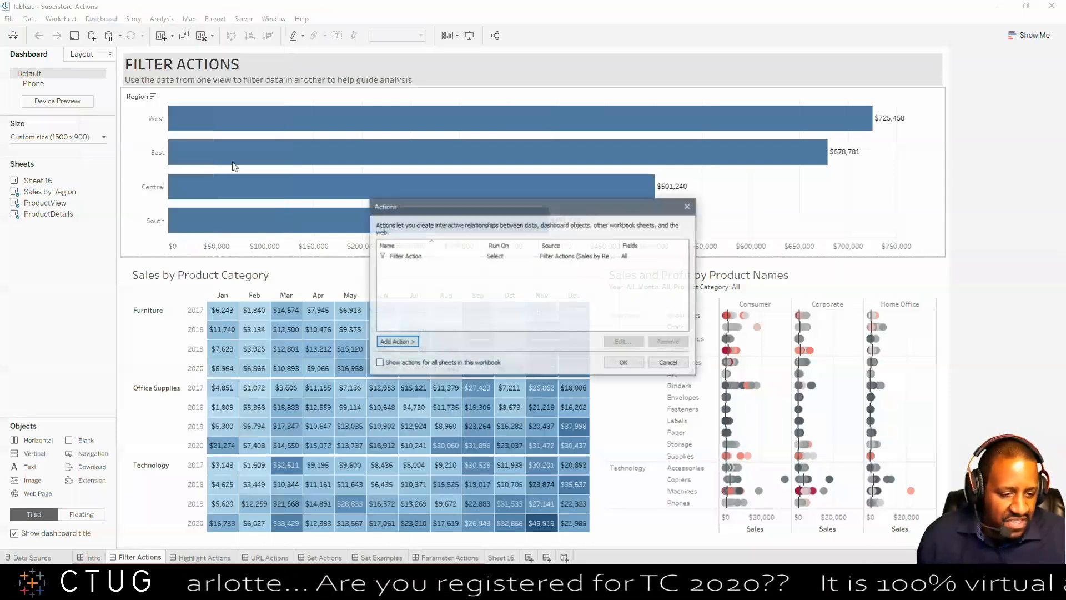
{"action": "left_click", "coordinate": [452, 256]}
{"action": "left_click", "coordinate": [614, 341]}
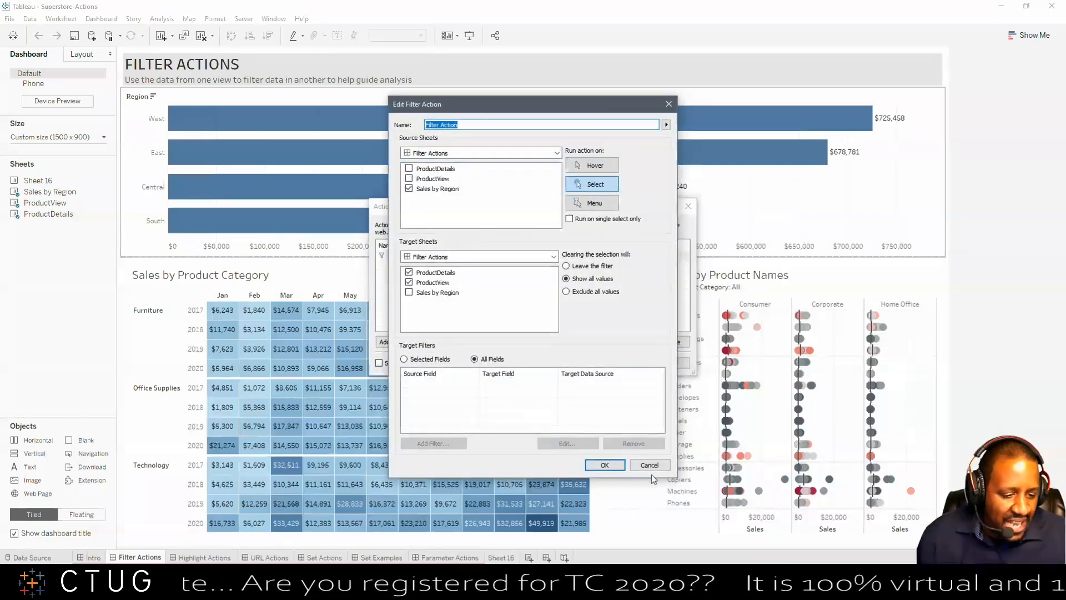
{"action": "left_click", "coordinate": [649, 465]}
{"action": "left_click", "coordinate": [659, 363]}
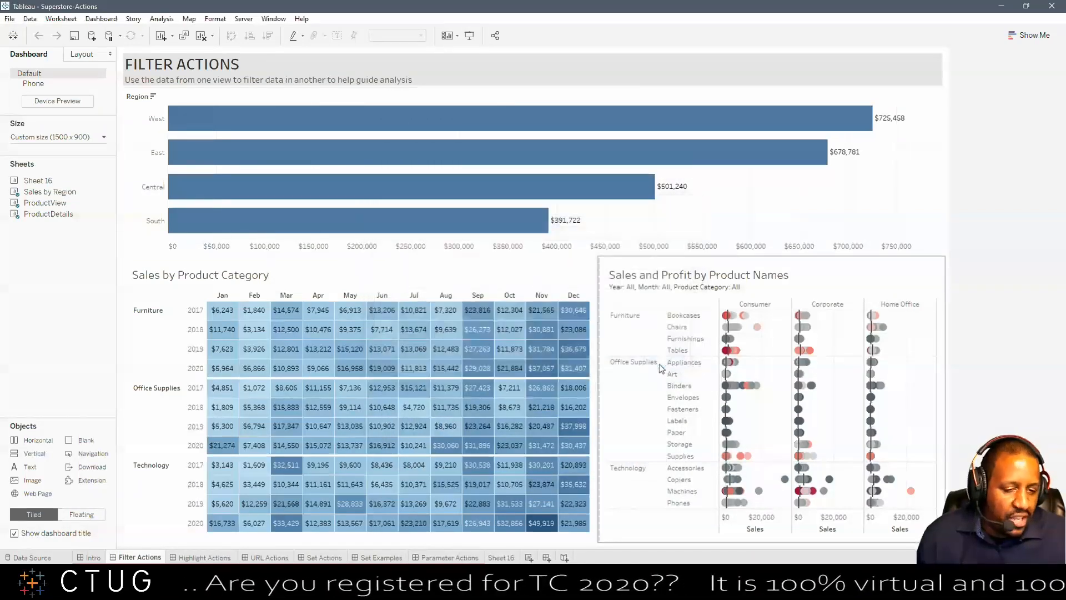
- Switch to the browser and locate the Superstore-Actions attachment in the Charlotte Tableau User Group's pinned post
{"action": "mouse_move", "coordinate": [240, 151]}
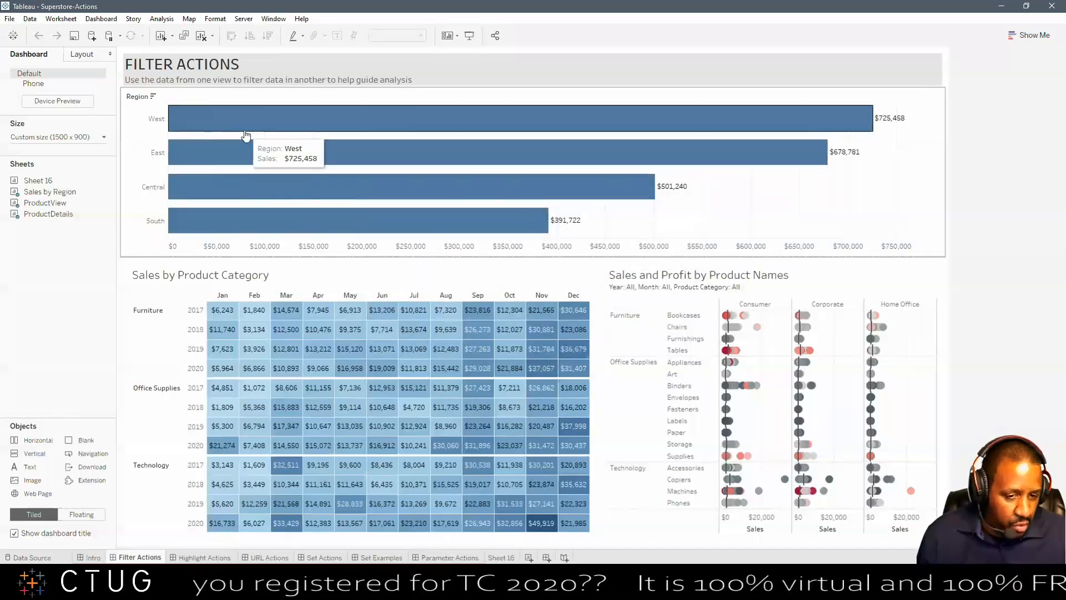
{"action": "mouse_move", "coordinate": [240, 123]}
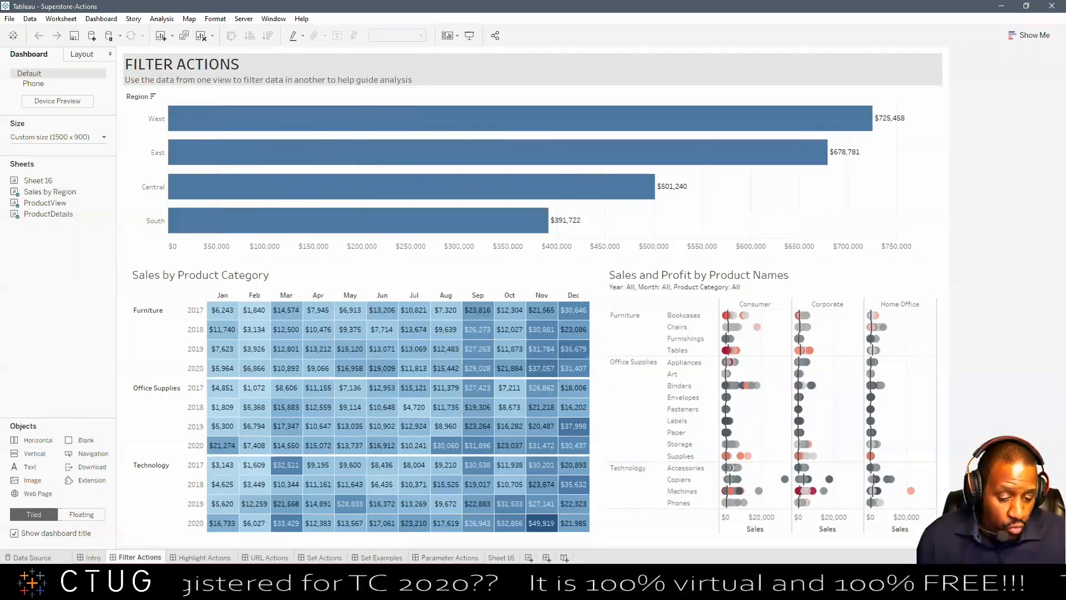
{"action": "key", "text": "alt+Tab"}
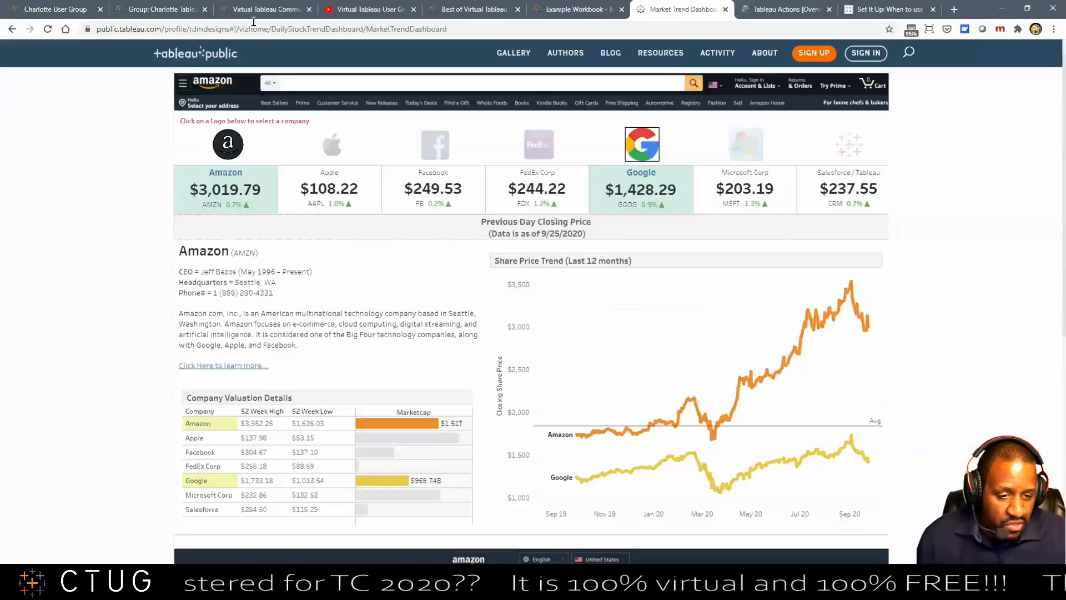
{"action": "left_click", "coordinate": [178, 15]}
{"action": "scroll", "coordinate": [544, 286], "scroll_direction": "down", "scroll_amount": 6}
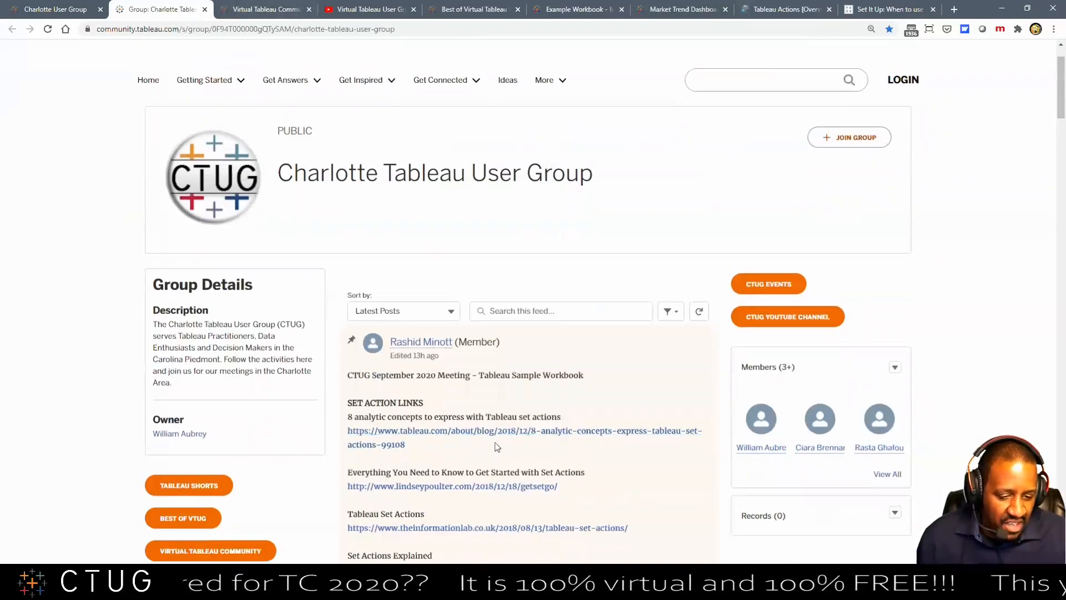
{"action": "scroll", "coordinate": [455, 450], "scroll_direction": "down", "scroll_amount": 4}
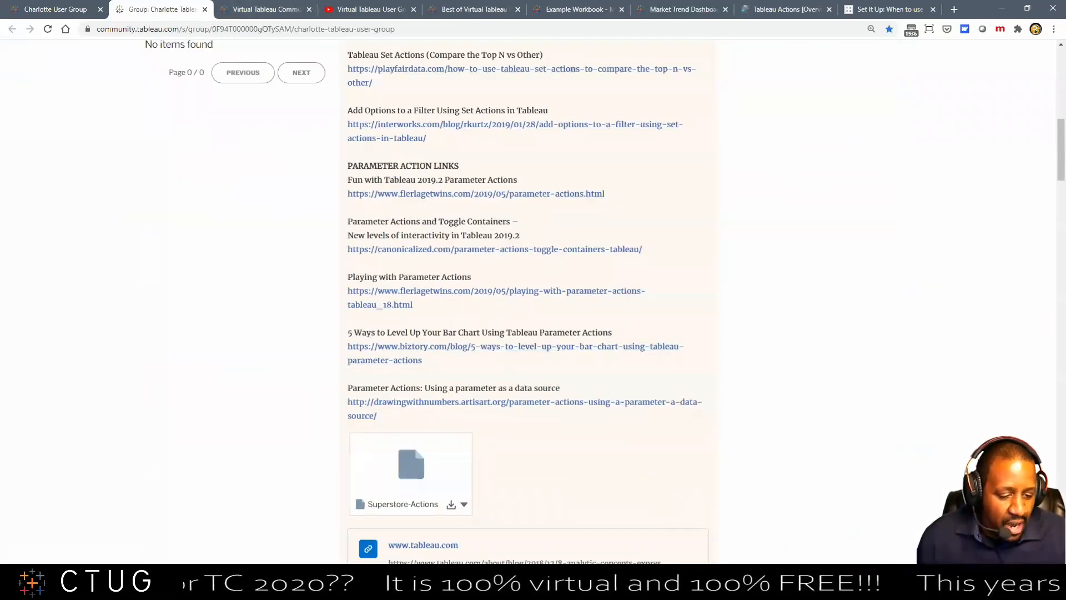
- Return to Tableau Desktop and review the filter action's source sheets, target sheets and run option without saving changes
{"action": "key", "text": "alt+Tab"}
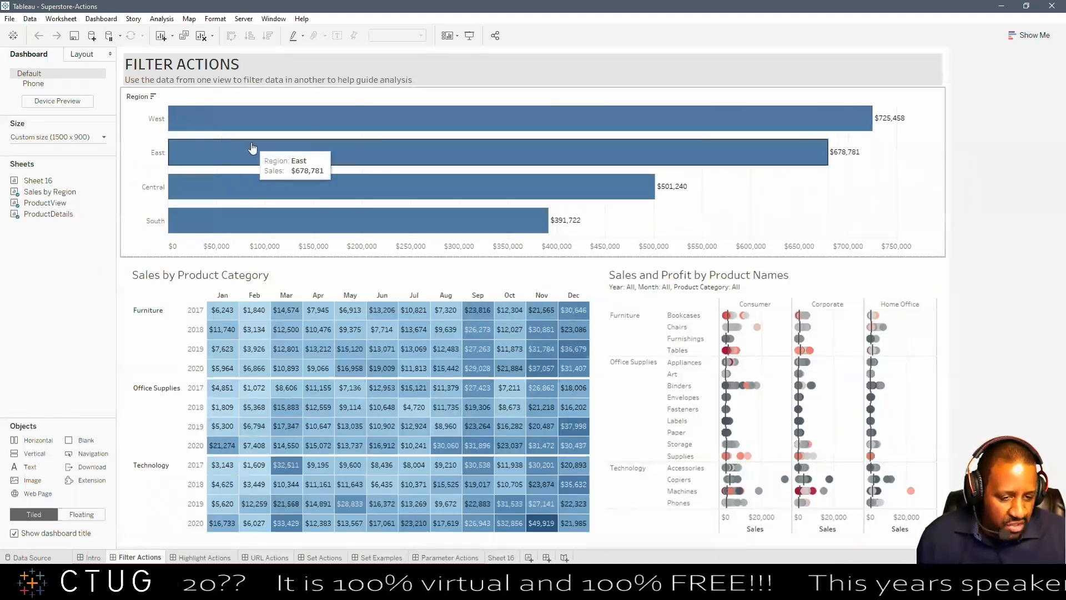
{"action": "left_click", "coordinate": [101, 18]}
{"action": "left_click", "coordinate": [121, 166]}
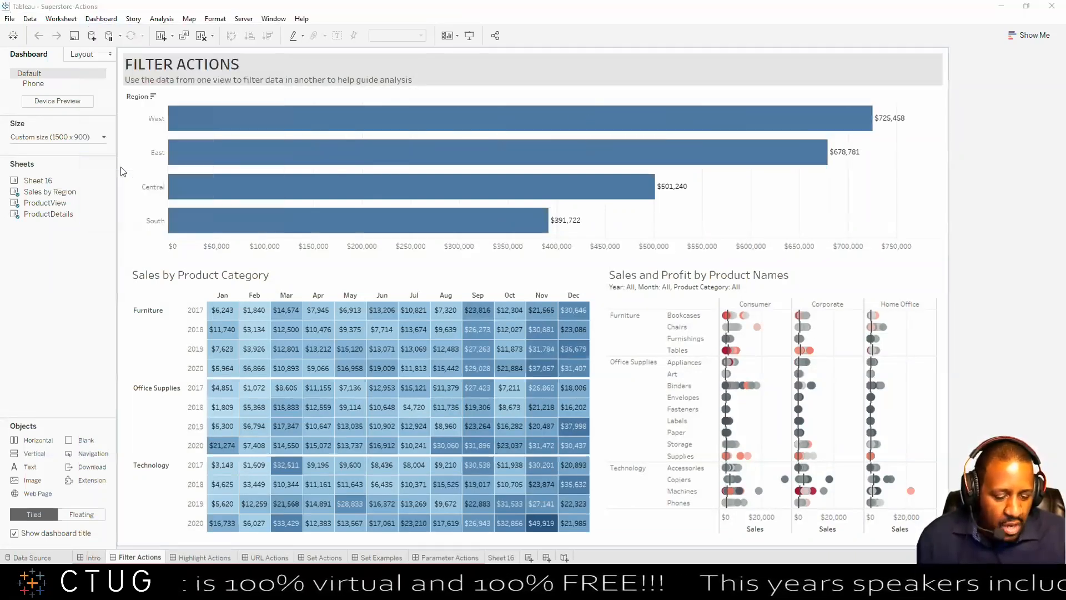
{"action": "left_click", "coordinate": [430, 257]}
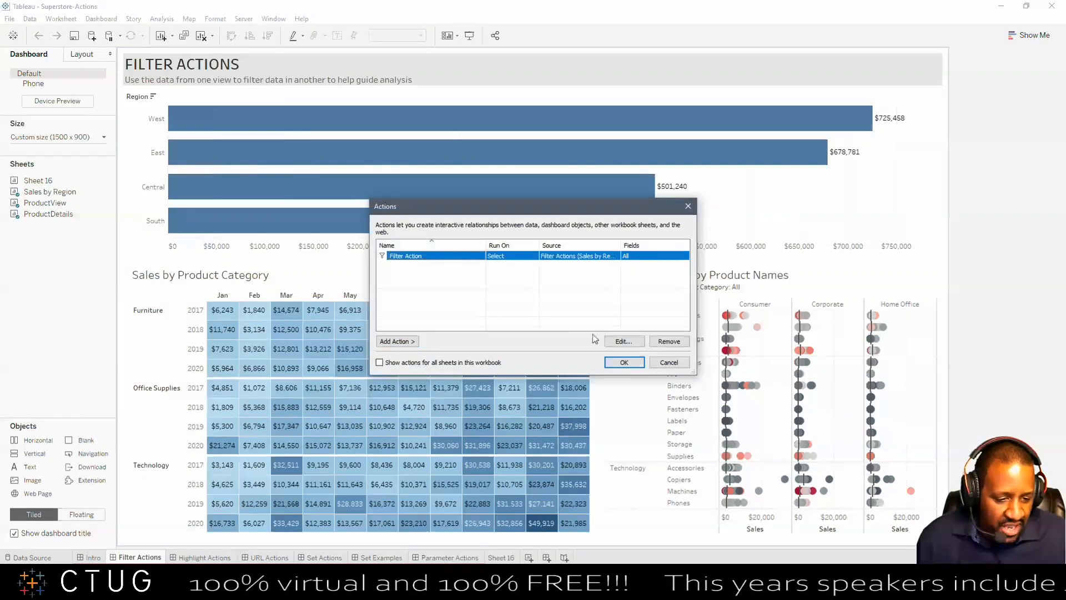
{"action": "left_click", "coordinate": [619, 342]}
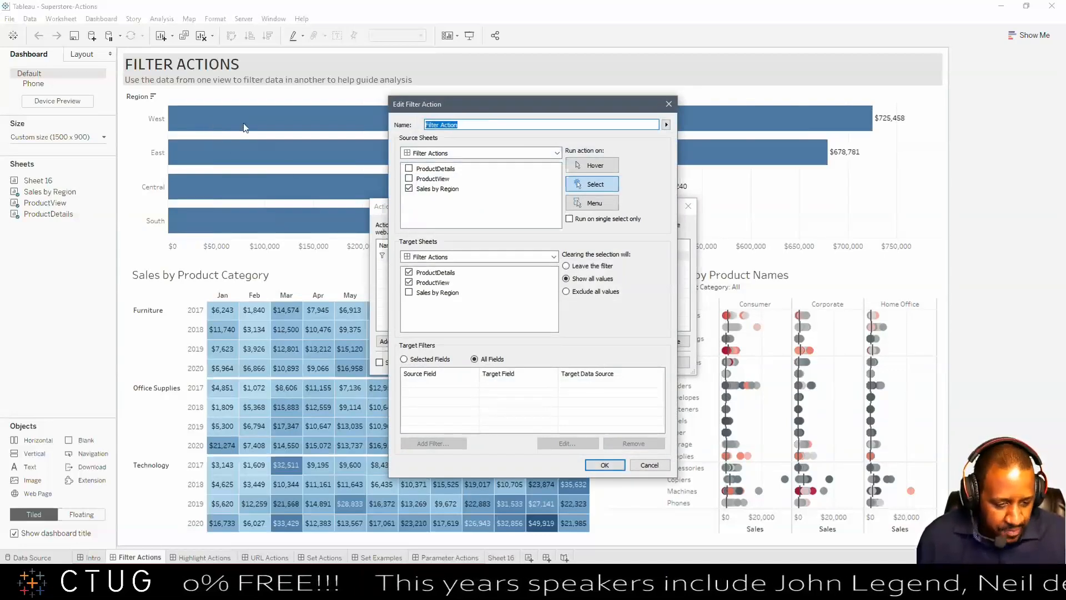
{"action": "left_click", "coordinate": [647, 465]}
{"action": "left_click", "coordinate": [632, 366]}
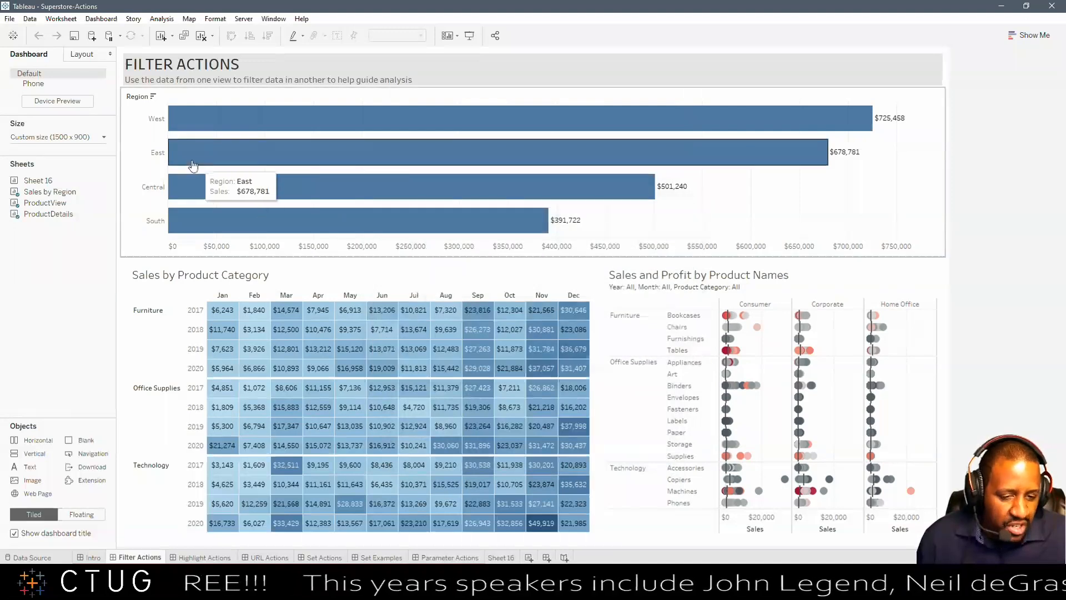
- Test the filter action by selecting the West region, the South region and the West region again
{"action": "left_click", "coordinate": [199, 133]}
{"action": "left_click", "coordinate": [200, 134]}
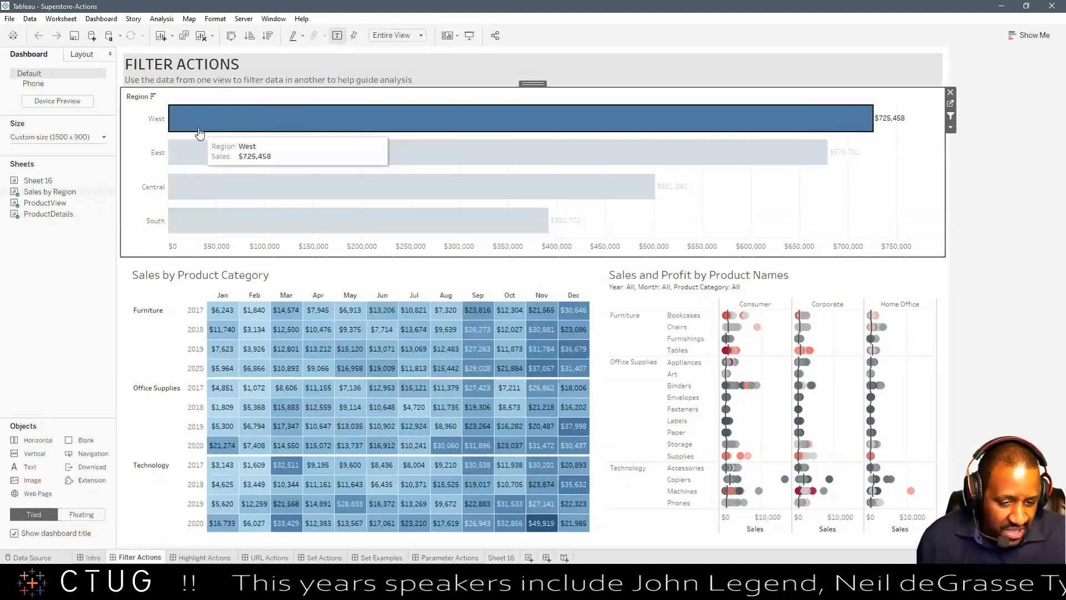
{"action": "left_click", "coordinate": [201, 220]}
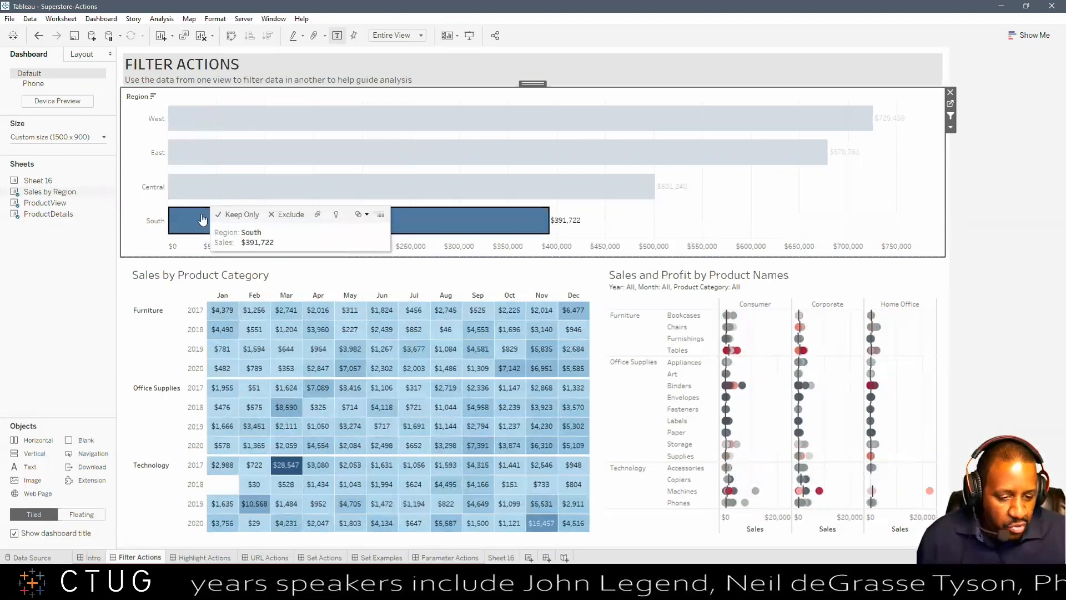
{"action": "left_click", "coordinate": [203, 131]}
- Open the filter action for editing, place its dialog beside the Actions list and point out its name
{"action": "left_click", "coordinate": [101, 19]}
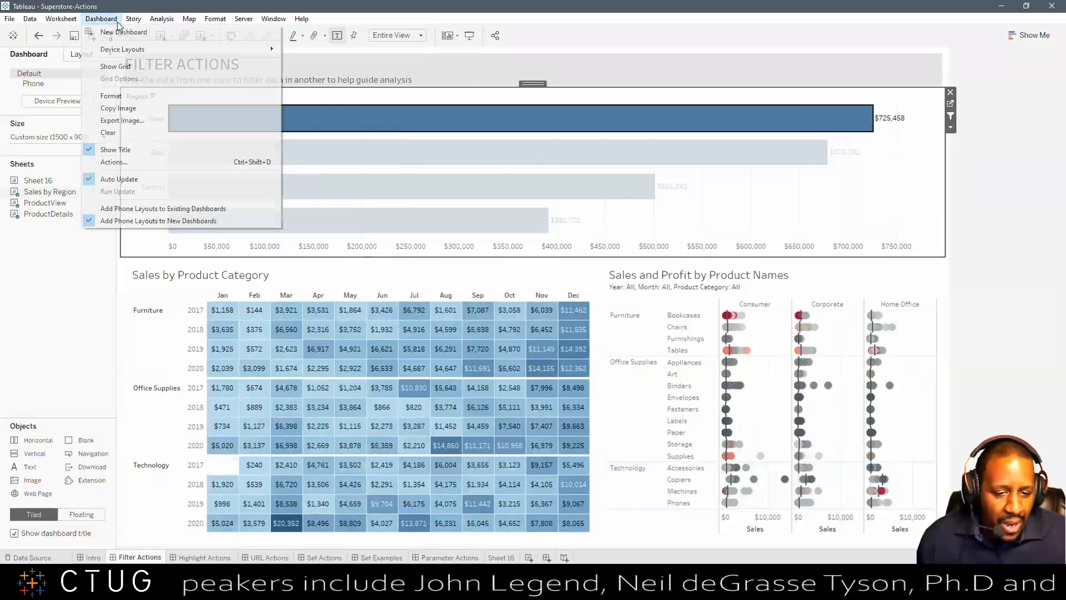
{"action": "left_click", "coordinate": [132, 162]}
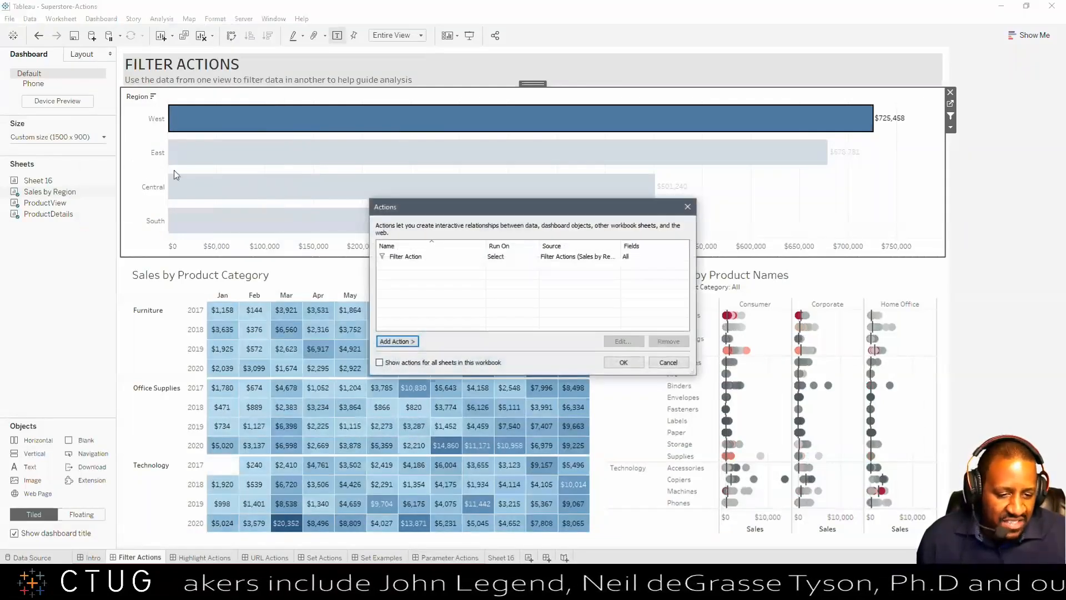
{"action": "left_click", "coordinate": [416, 258]}
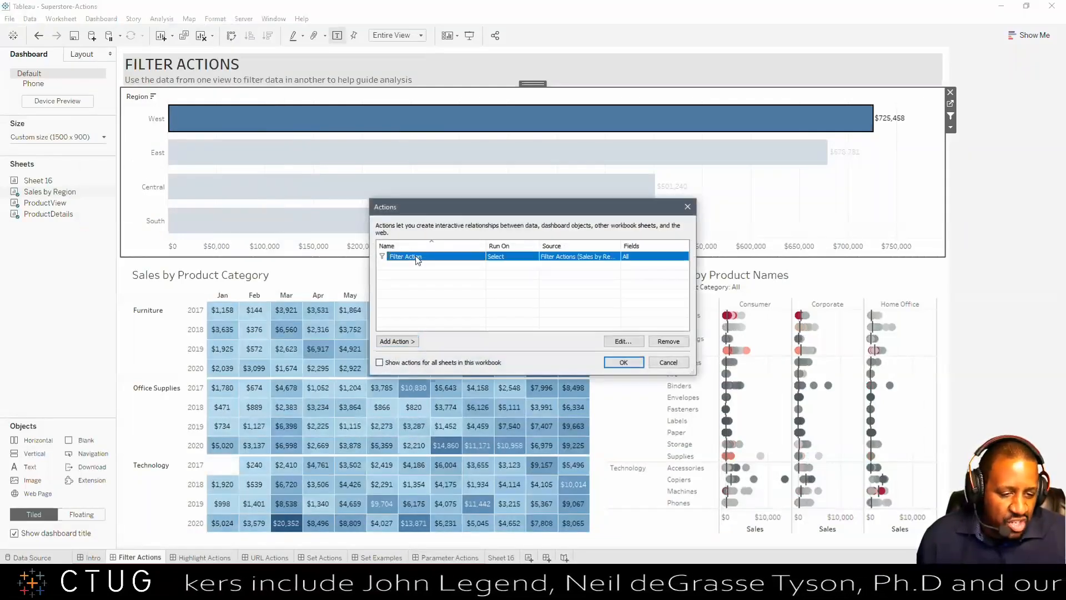
{"action": "left_click", "coordinate": [631, 342]}
{"action": "left_click_drag", "start_coordinate": [489, 105], "coordinate": [804, 113]}
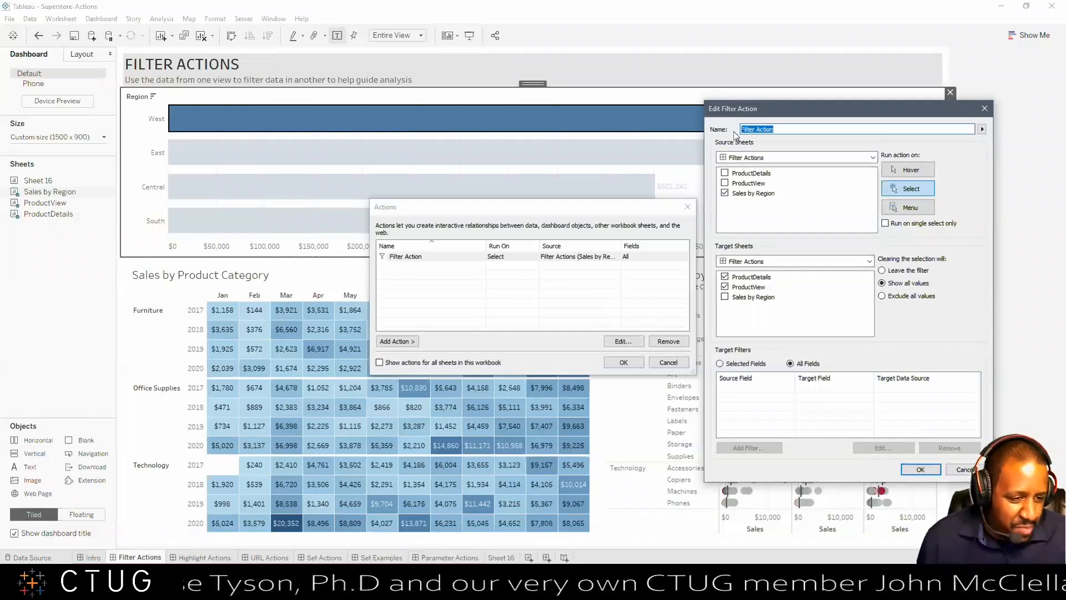
{"action": "left_click", "coordinate": [793, 131]}
{"action": "left_click_drag", "start_coordinate": [779, 130], "coordinate": [741, 129]}
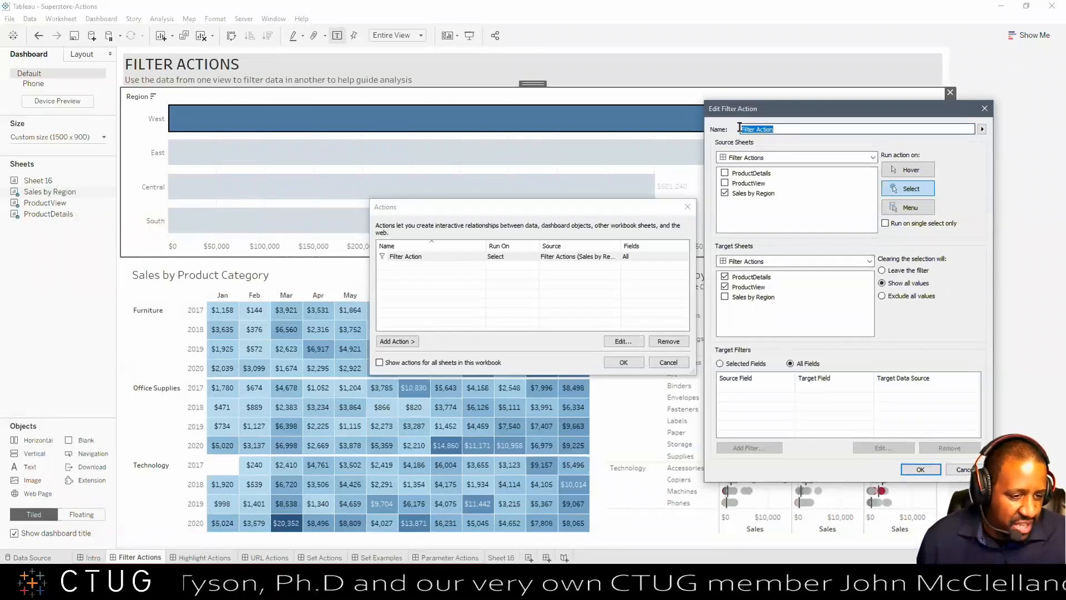
{"action": "left_click", "coordinate": [780, 130]}
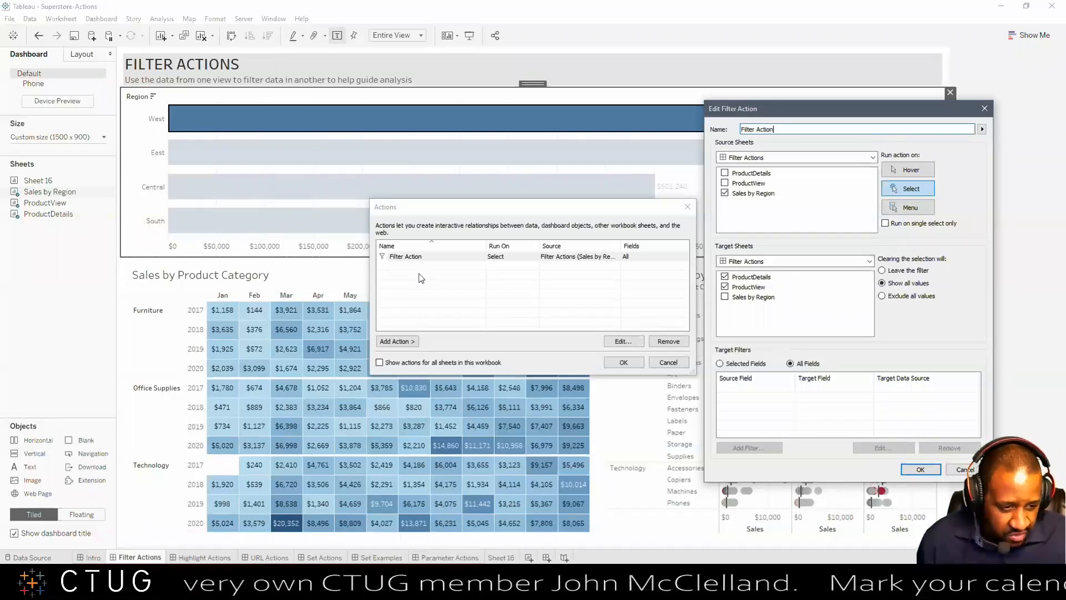
- Review the filter action's name and available target sheets, close the dialogs, and test the action on the East and Central regions
{"action": "left_click", "coordinate": [780, 129]}
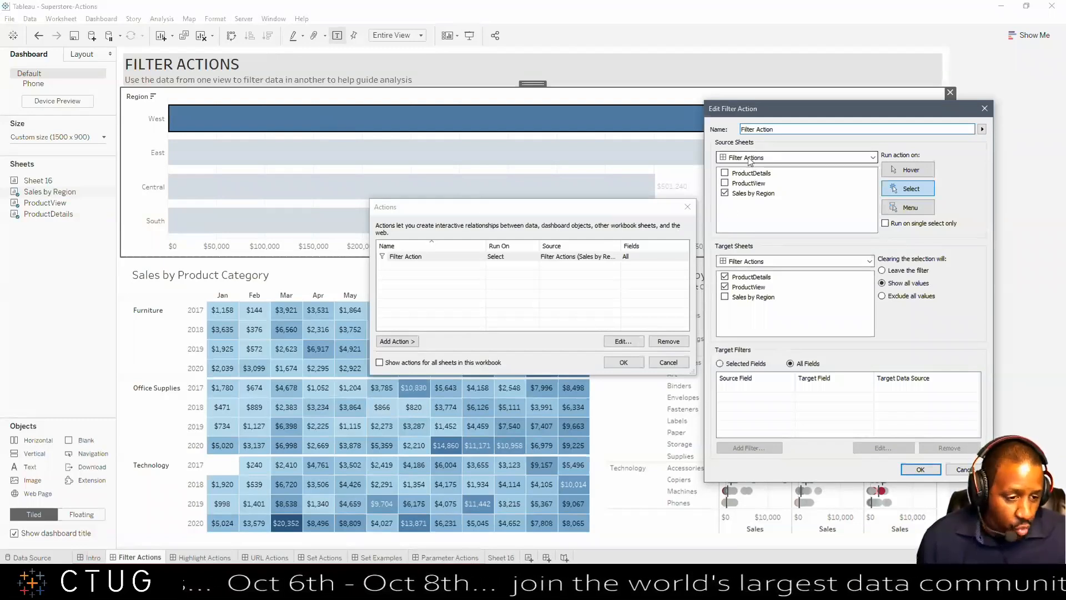
{"action": "left_click", "coordinate": [755, 261]}
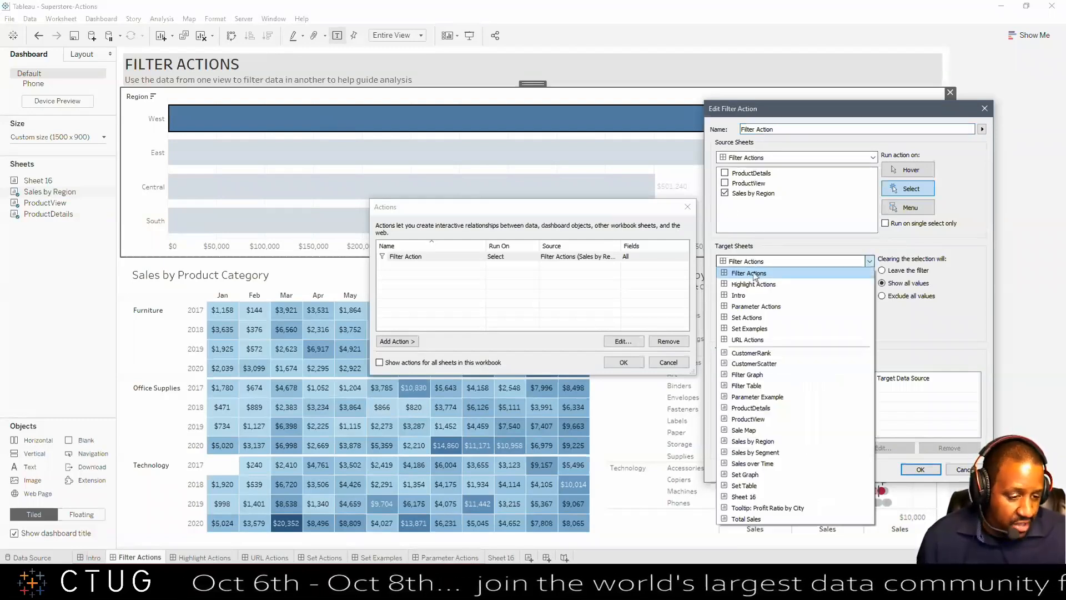
{"action": "left_click", "coordinate": [754, 274]}
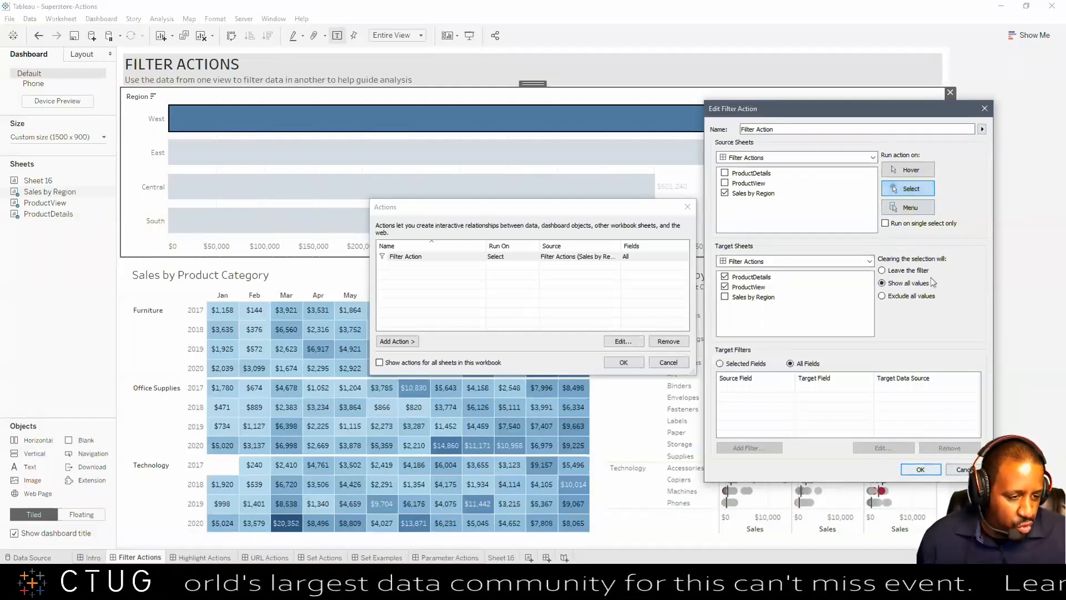
{"action": "left_click", "coordinate": [920, 469]}
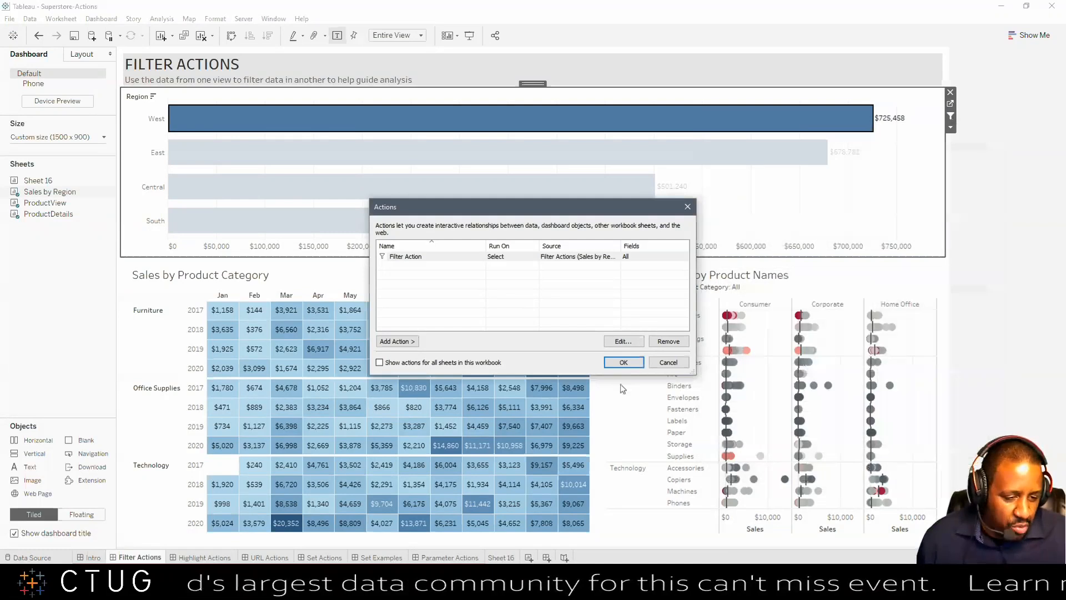
{"action": "left_click", "coordinate": [620, 361]}
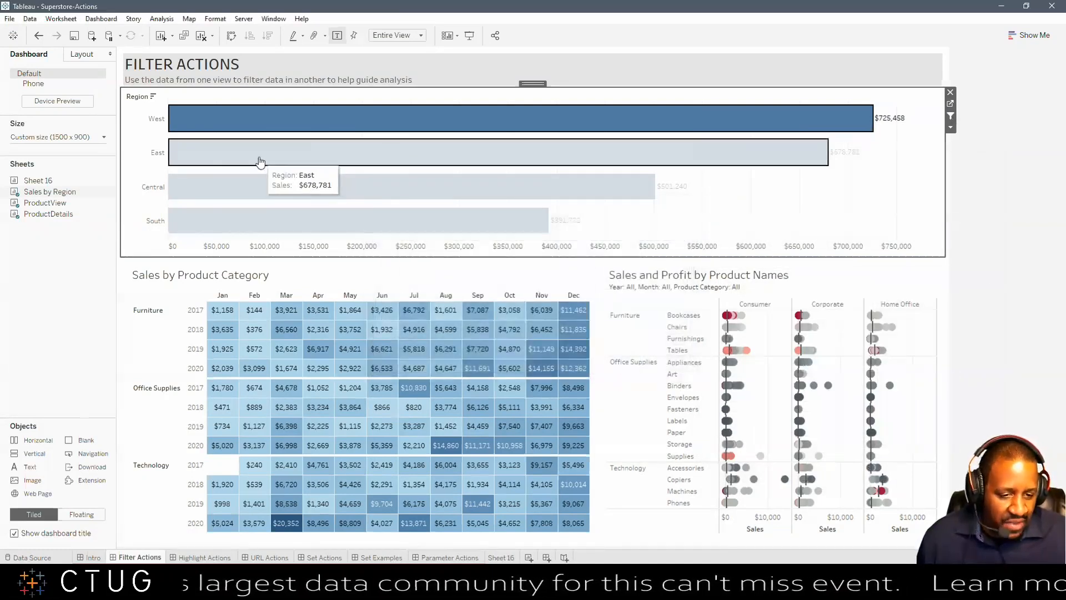
{"action": "left_click", "coordinate": [260, 161]}
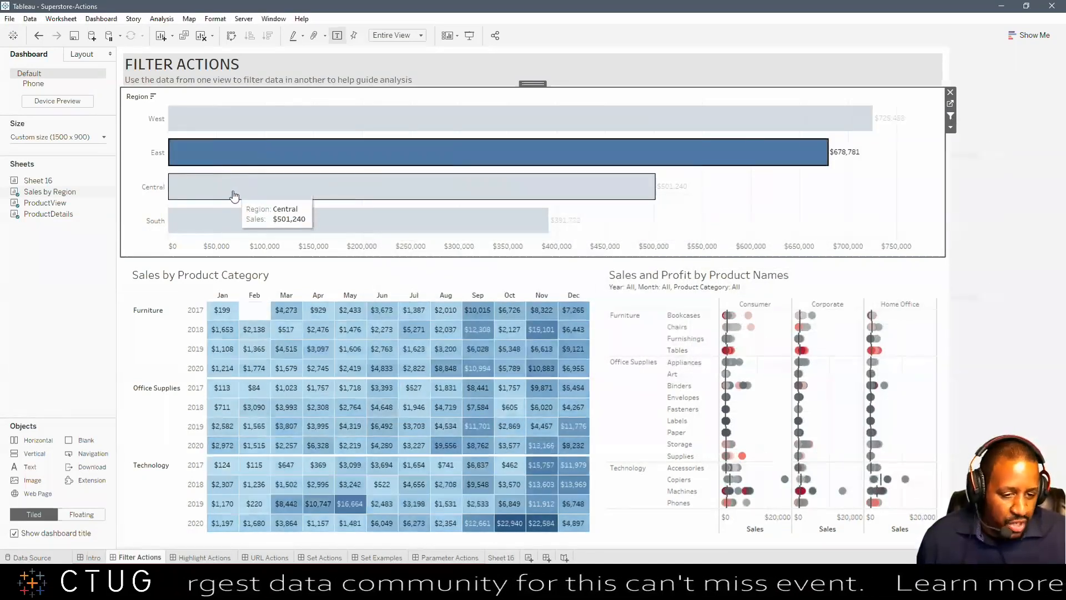
{"action": "left_click", "coordinate": [230, 198]}
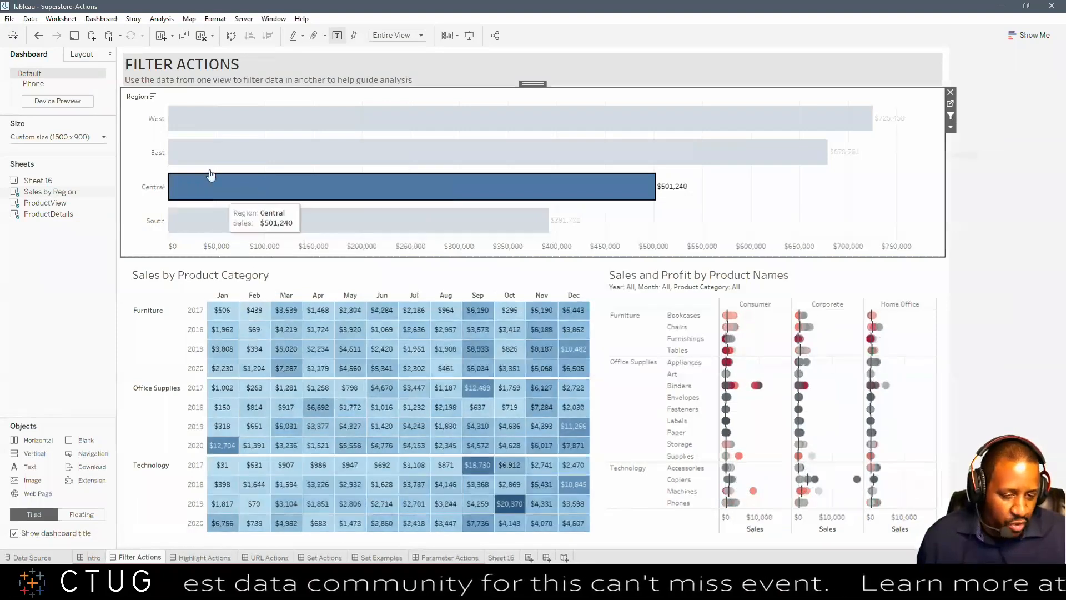
- Set the filter action to run on Hover and preview its filtering for the East and West regions
{"action": "left_click", "coordinate": [162, 20]}
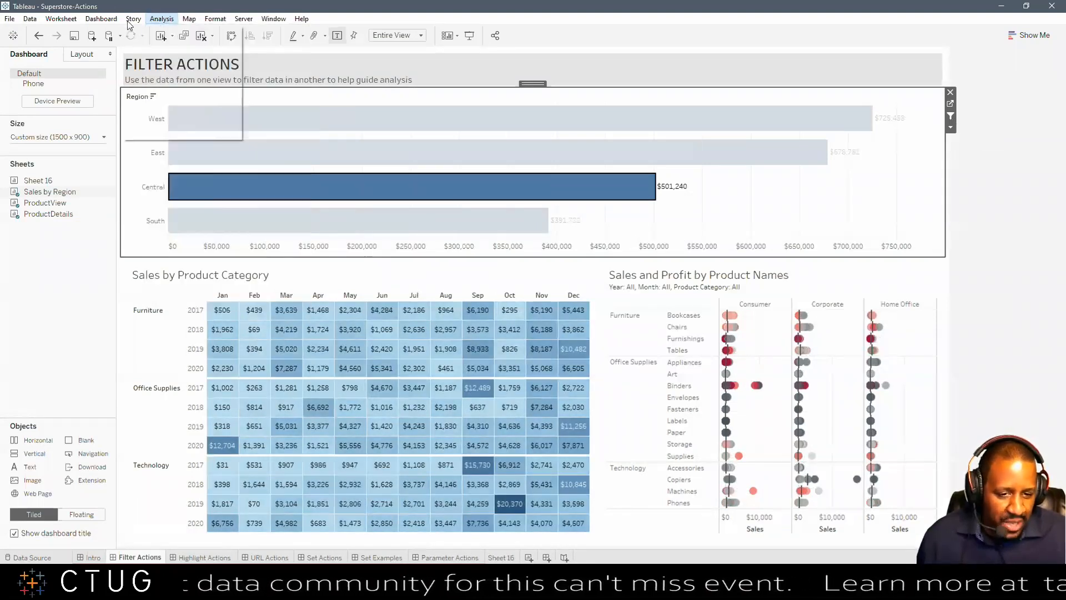
{"action": "left_click", "coordinate": [101, 19]}
{"action": "left_click", "coordinate": [126, 162]}
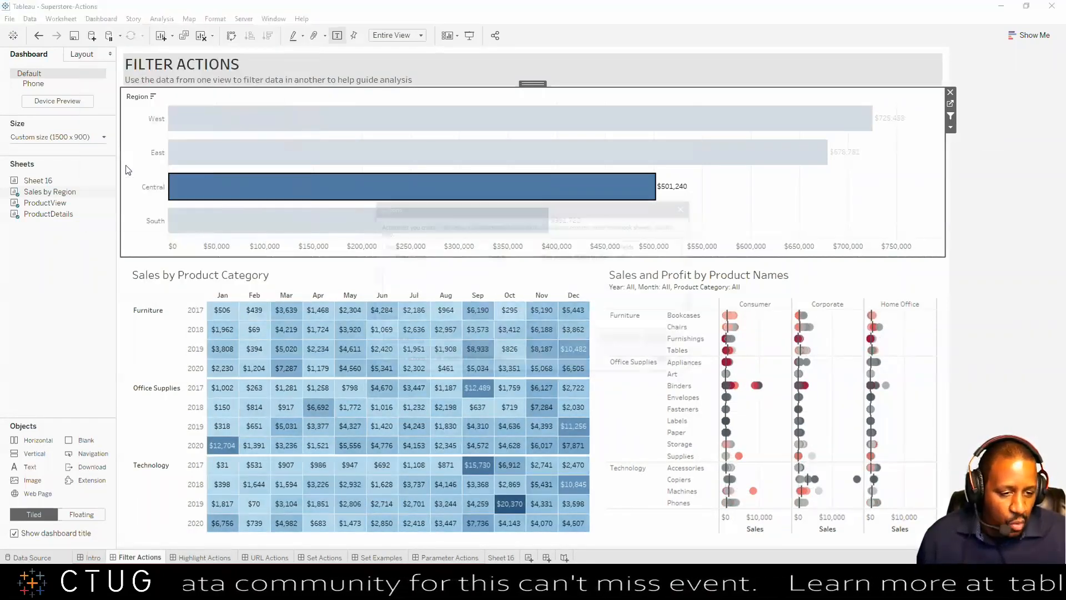
{"action": "left_click", "coordinate": [528, 255]}
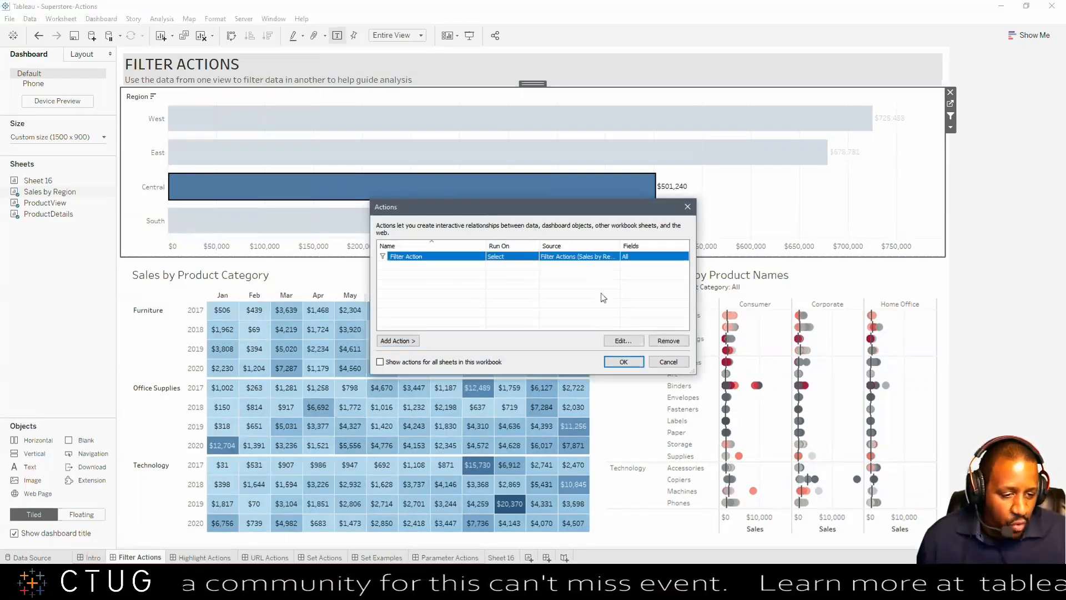
{"action": "left_click", "coordinate": [626, 339]}
{"action": "left_click", "coordinate": [593, 168]}
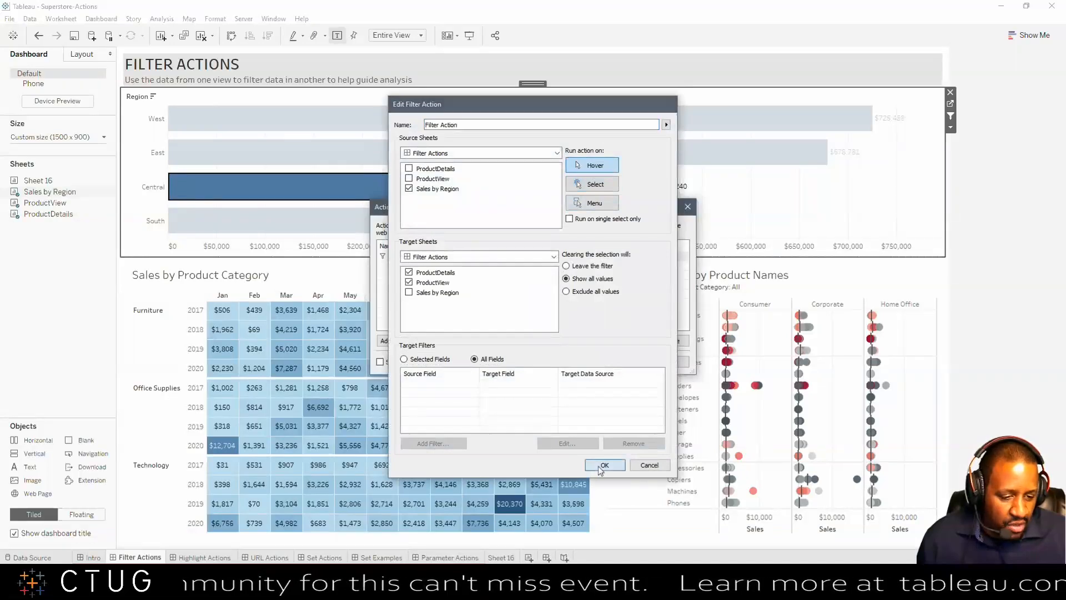
{"action": "left_click", "coordinate": [598, 465]}
{"action": "left_click", "coordinate": [615, 364]}
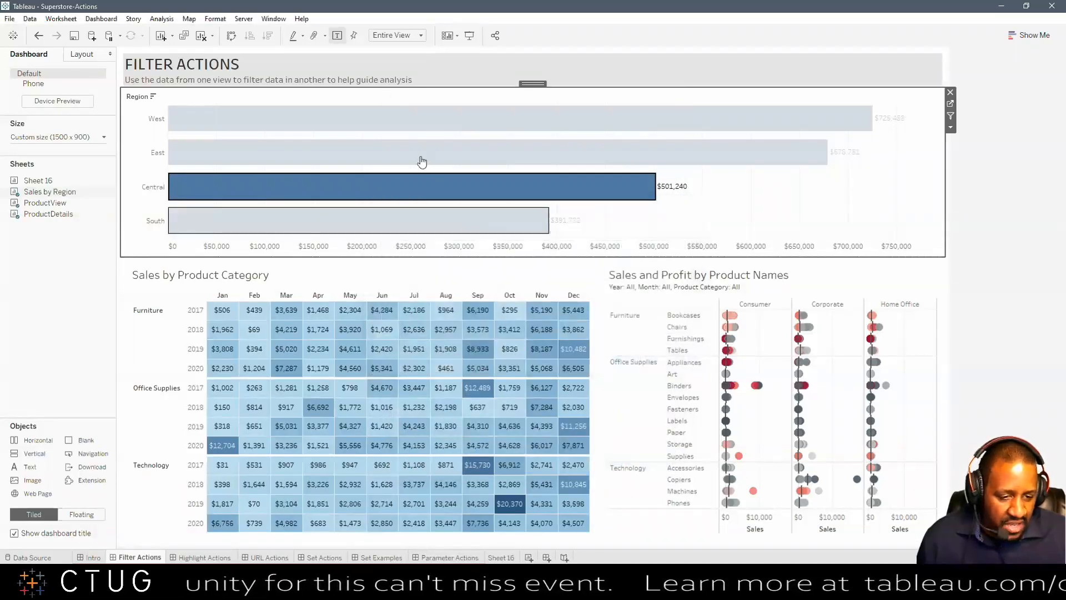
{"action": "mouse_move", "coordinate": [414, 173]}
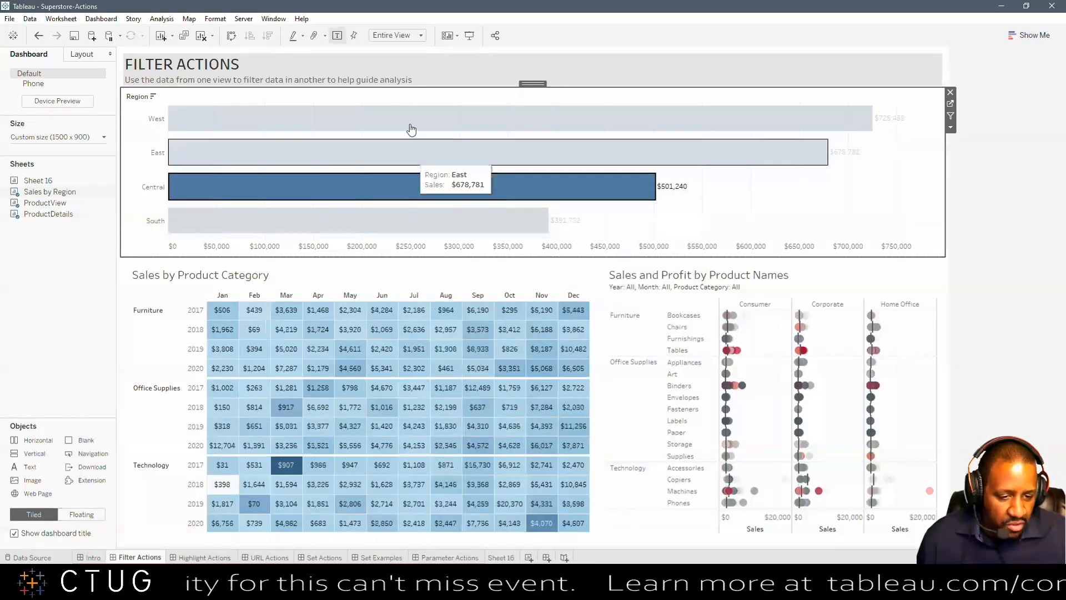
{"action": "mouse_move", "coordinate": [409, 131]}
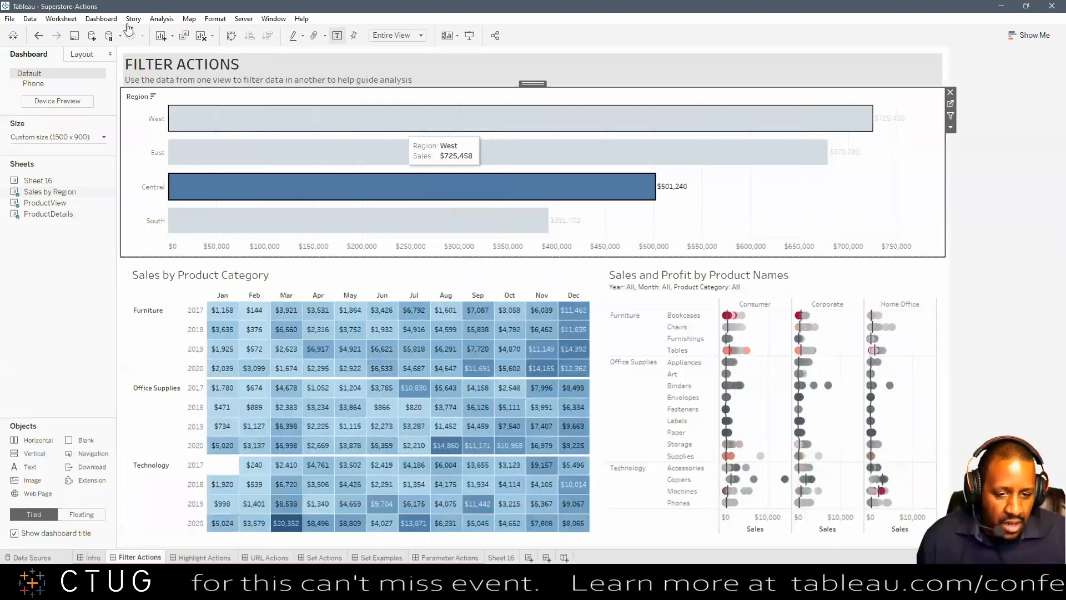
- Set the filter action to run from the Menu option and rename it "Click Here to Filter"
{"action": "left_click", "coordinate": [101, 19]}
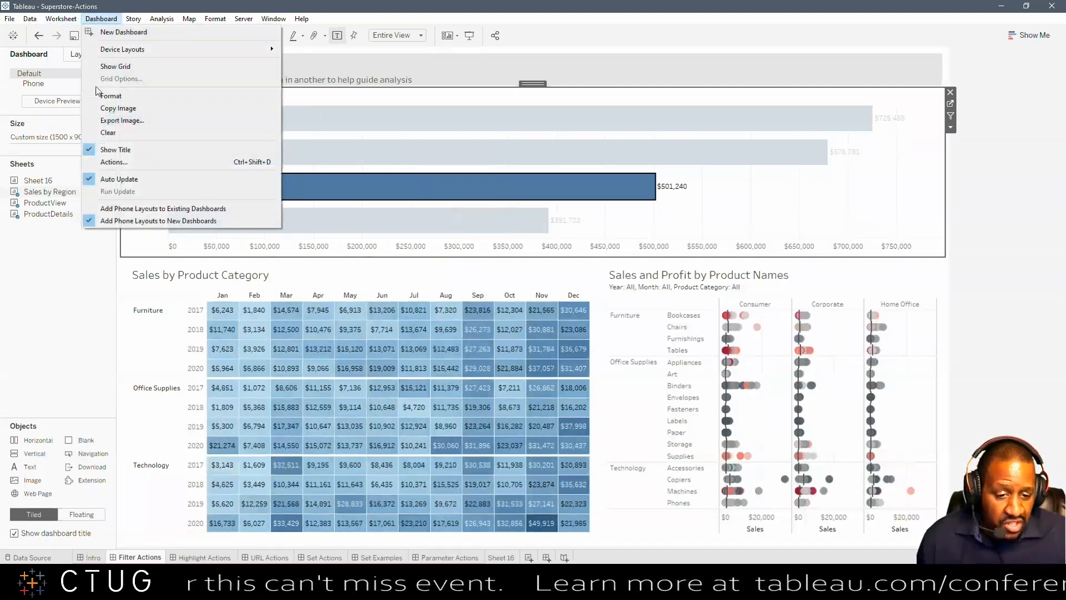
{"action": "left_click", "coordinate": [111, 162]}
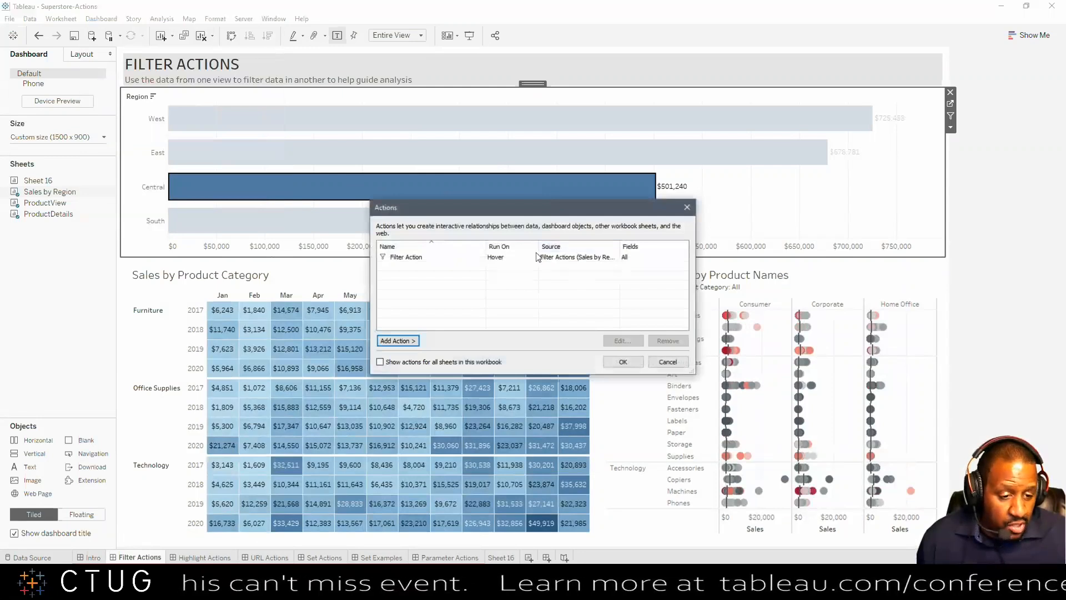
{"action": "left_click", "coordinate": [601, 260]}
{"action": "left_click", "coordinate": [614, 339]}
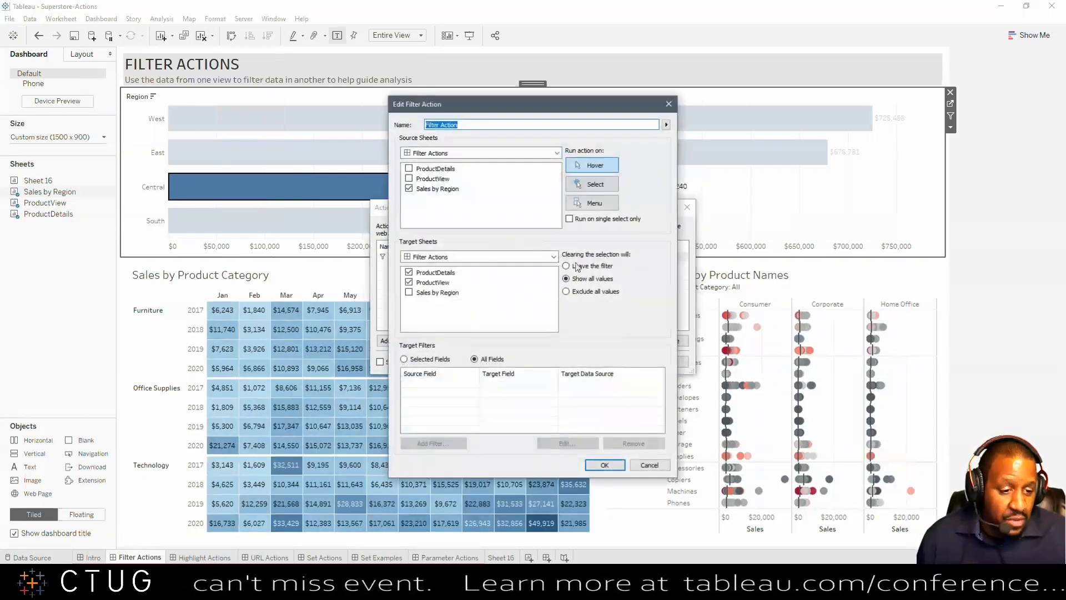
{"action": "left_click", "coordinate": [591, 203]}
{"action": "left_click_drag", "start_coordinate": [462, 120], "coordinate": [423, 125]}
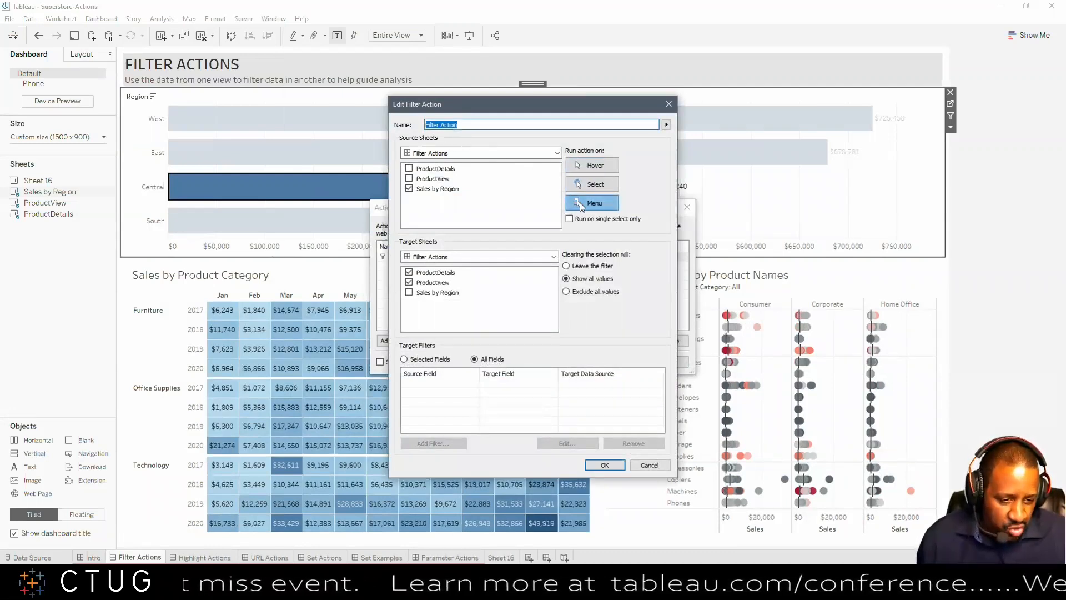
{"action": "left_click", "coordinate": [463, 125]}
{"action": "left_click_drag", "start_coordinate": [472, 126], "coordinate": [415, 126]}
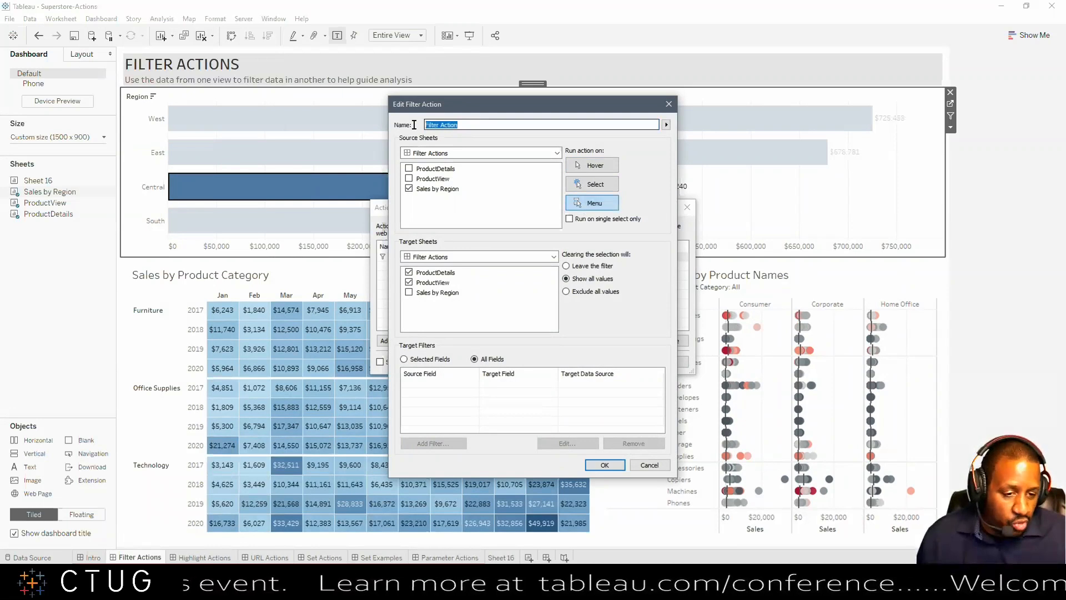
{"action": "type", "text": "Click Here to Filter"}
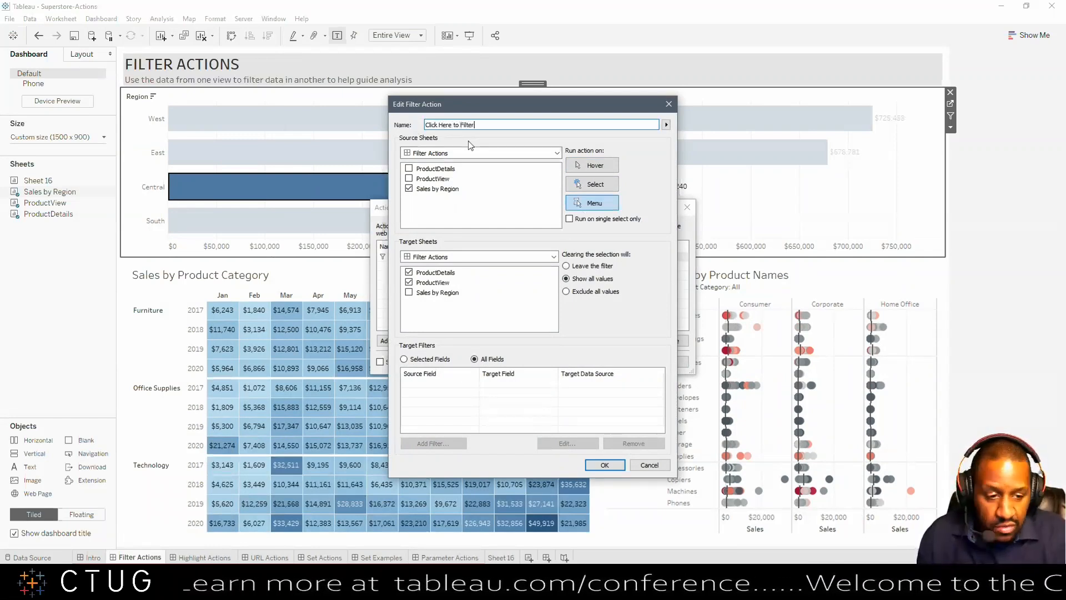
{"action": "left_click", "coordinate": [600, 463]}
{"action": "left_click", "coordinate": [622, 362]}
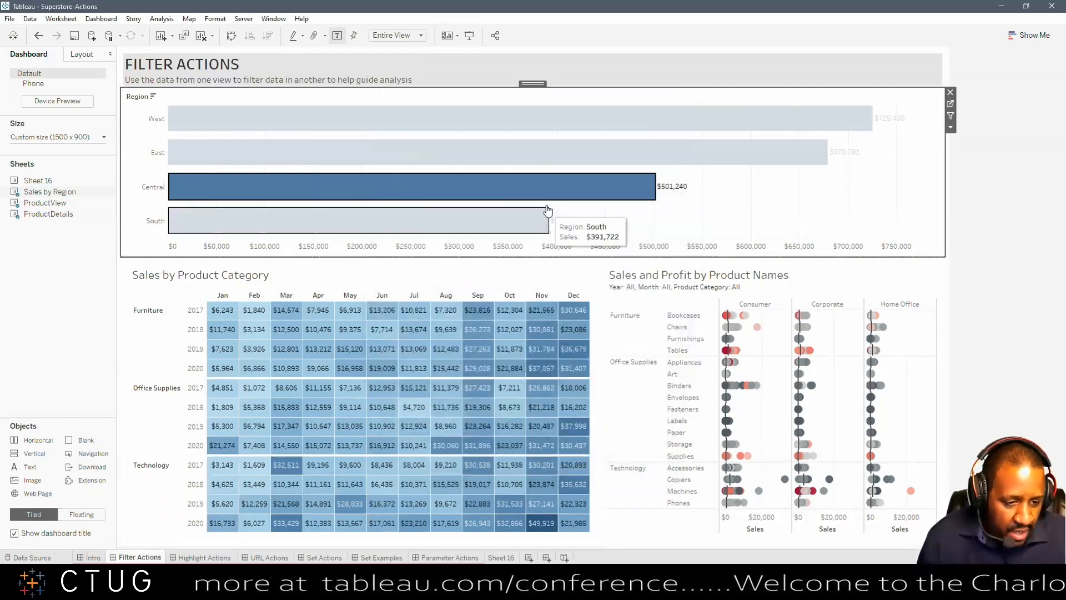
- Test the menu action by filtering the dashboard through the Central region's "Click Here to Filter" link
{"action": "left_click", "coordinate": [535, 190]}
{"action": "left_click", "coordinate": [535, 190]}
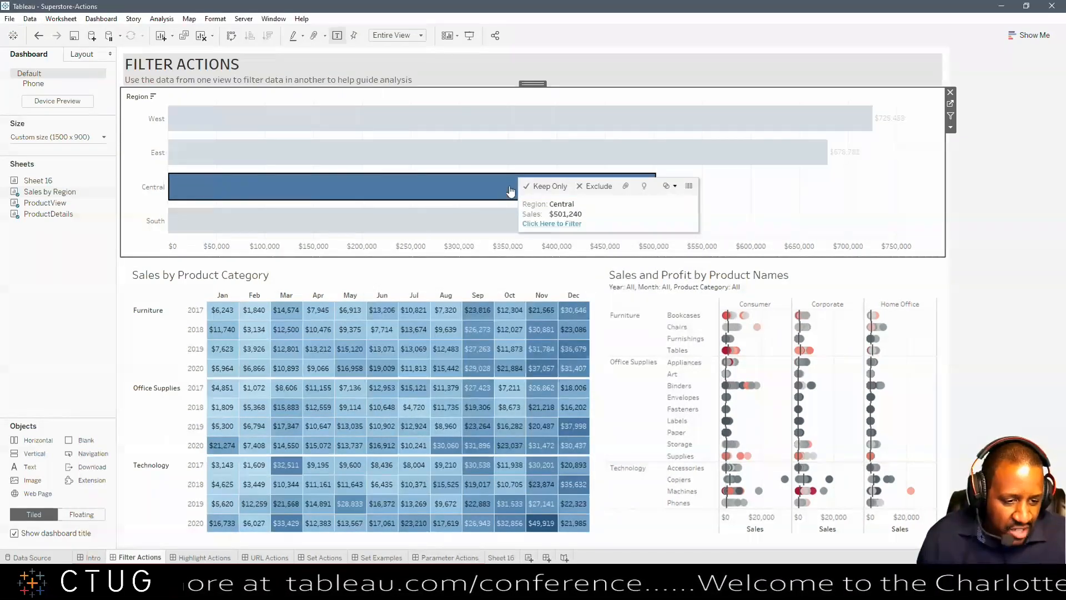
{"action": "left_click", "coordinate": [550, 224]}
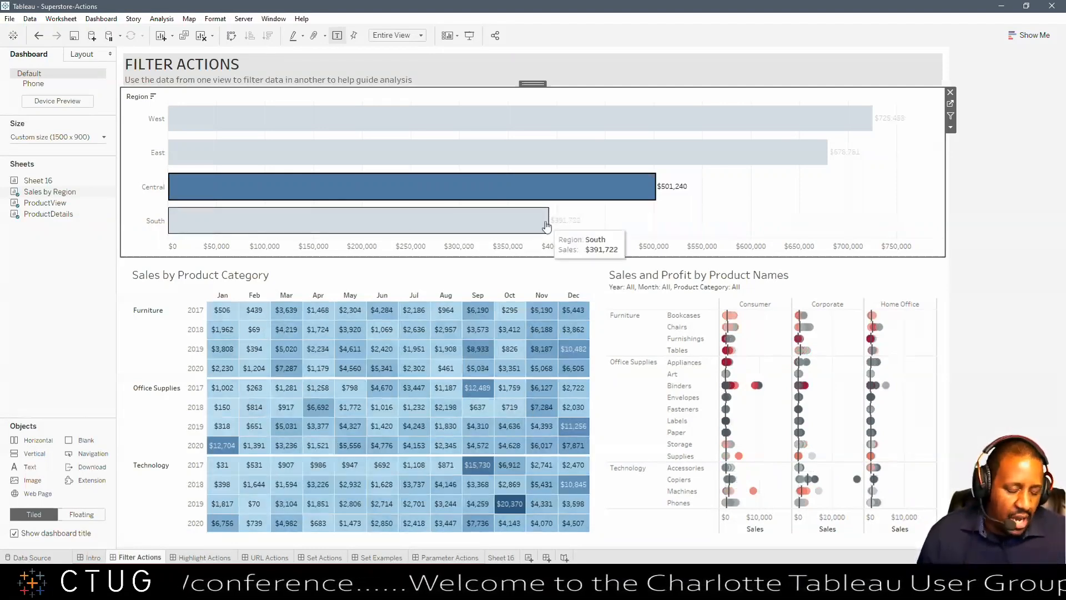
- Set the "Click Here to Filter" action to run on Select and enable "Run on single select only"
{"action": "left_click", "coordinate": [111, 19]}
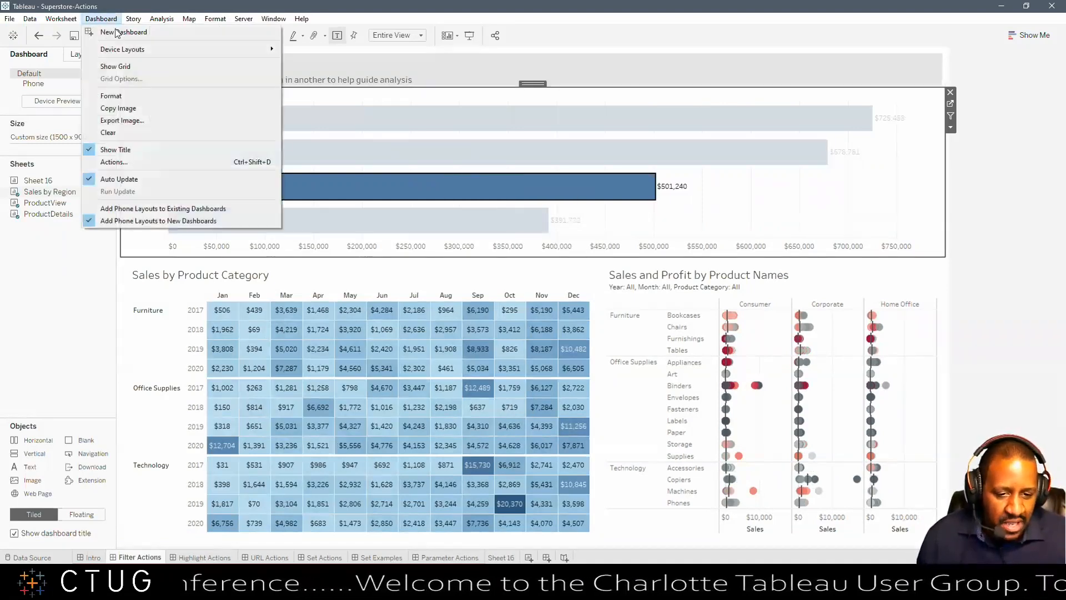
{"action": "left_click", "coordinate": [124, 162]}
{"action": "left_click", "coordinate": [501, 259]}
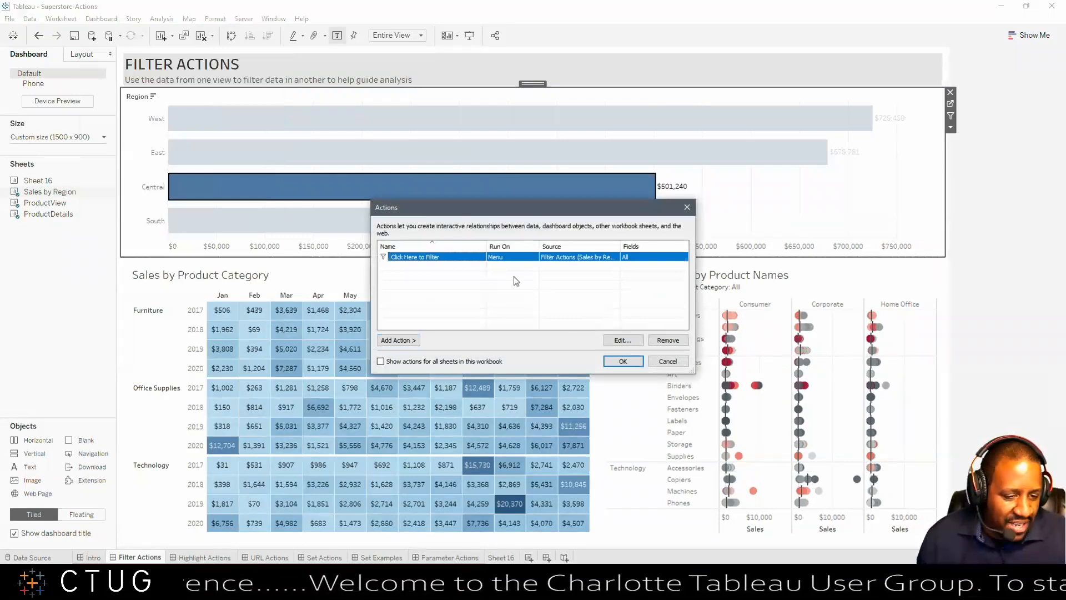
{"action": "left_click", "coordinate": [618, 340]}
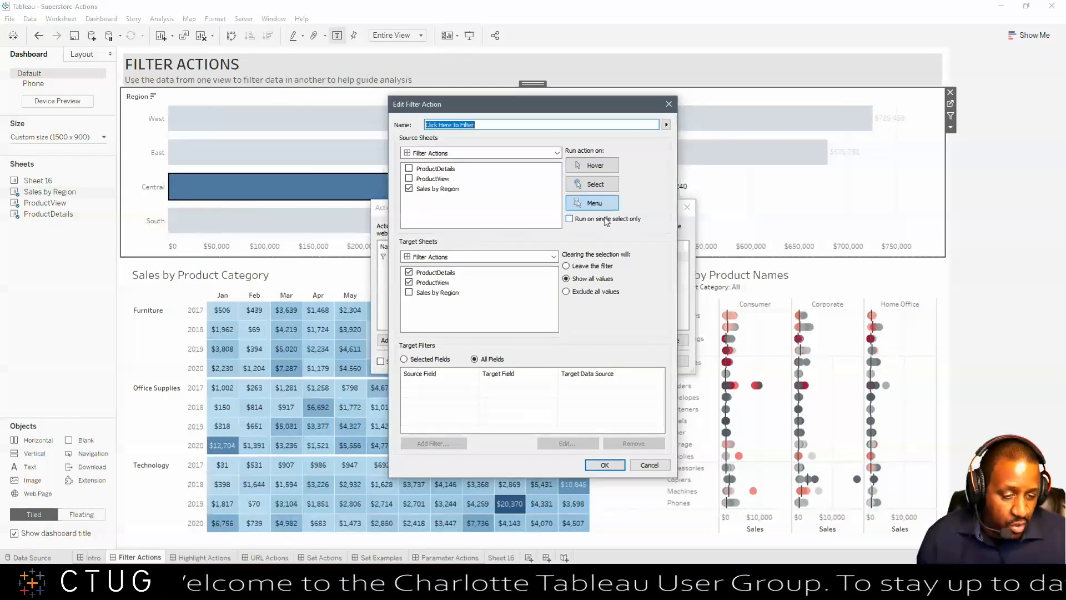
{"action": "left_click", "coordinate": [588, 187]}
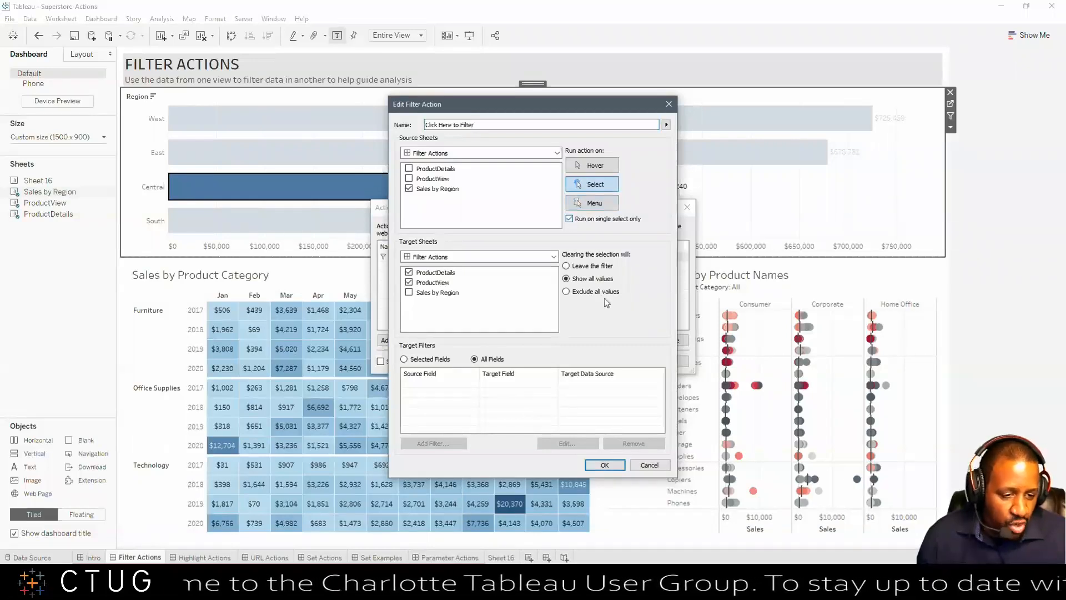
{"action": "left_click", "coordinate": [604, 464]}
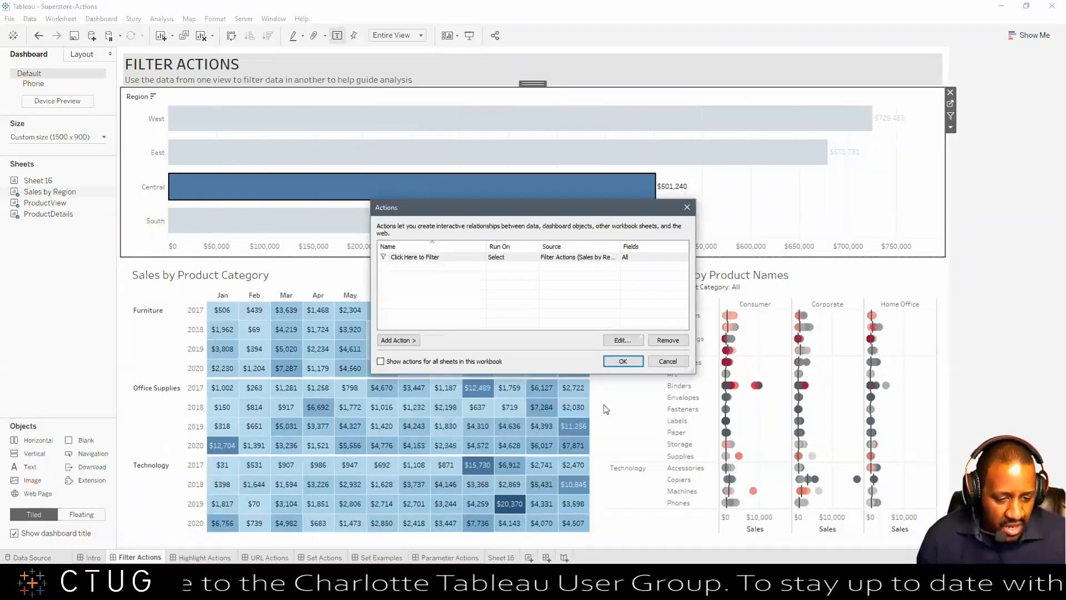
{"action": "left_click", "coordinate": [614, 364]}
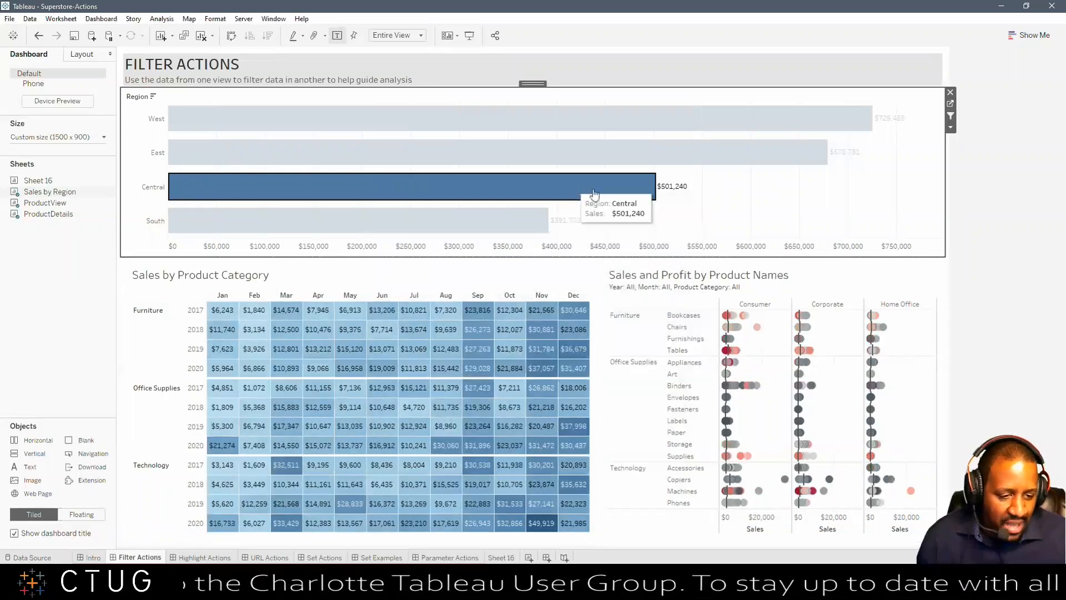
- Test single-select filtering on East and Central, add East to the selection, clear it, select South and add Central
{"action": "left_click", "coordinate": [582, 161]}
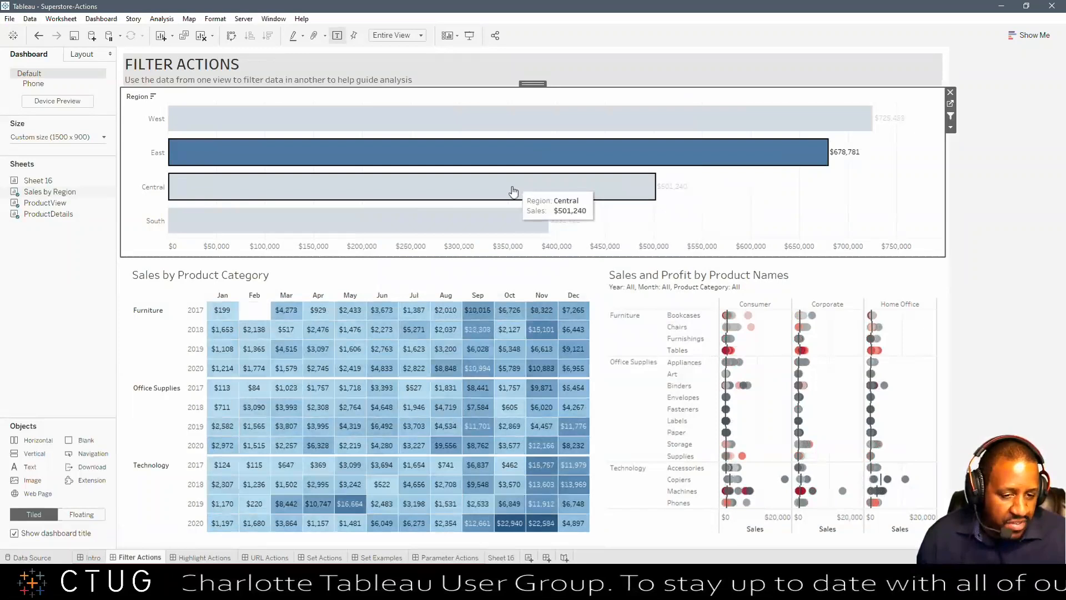
{"action": "left_click", "coordinate": [513, 192]}
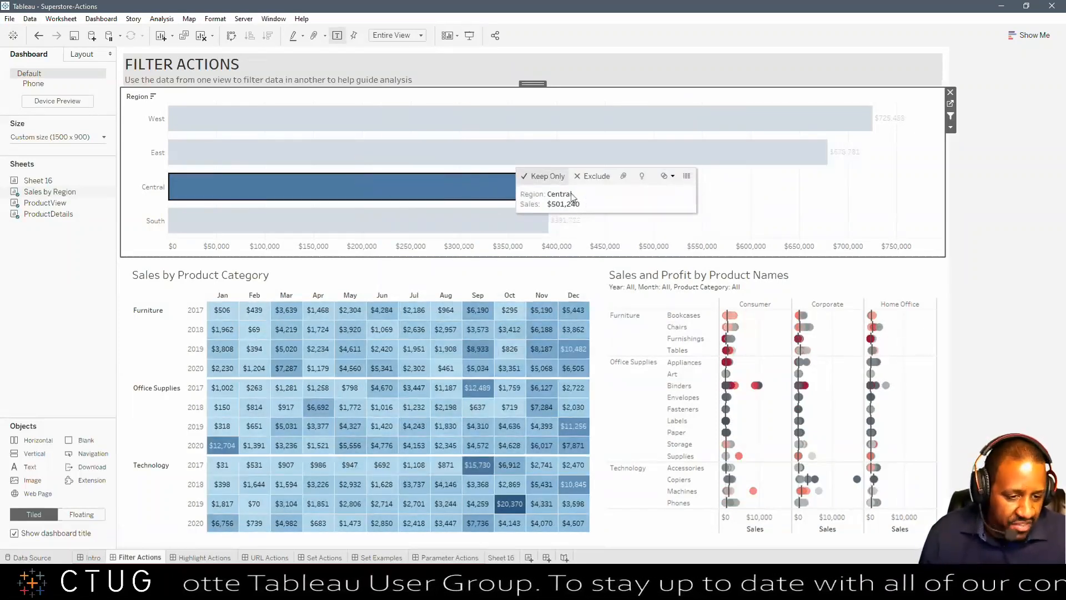
{"action": "left_click", "coordinate": [628, 160], "text": "ctrl"}
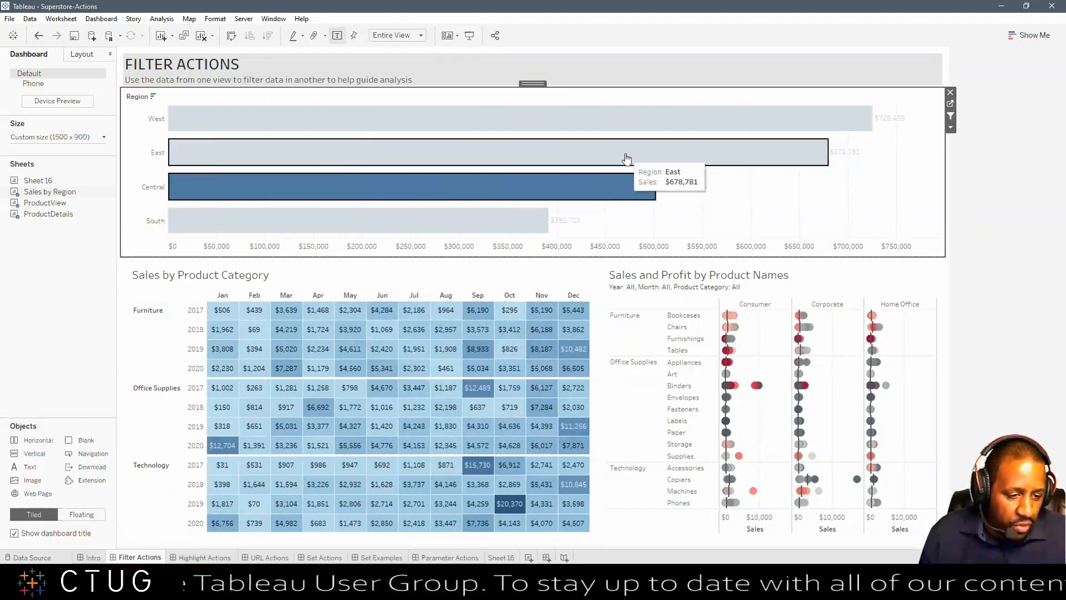
{"action": "left_click", "coordinate": [731, 201]}
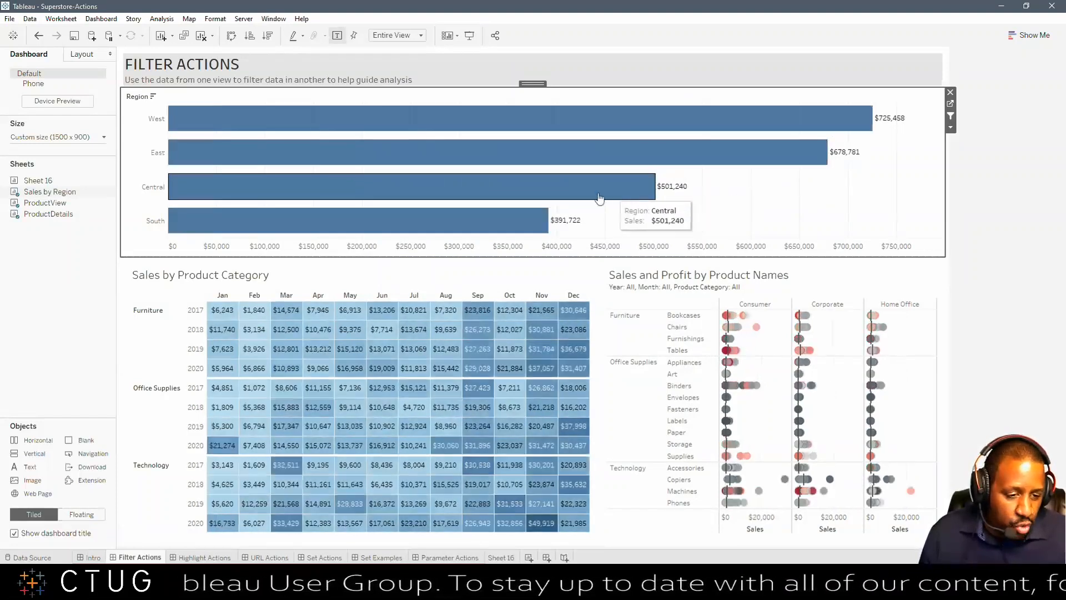
{"action": "left_click", "coordinate": [512, 208]}
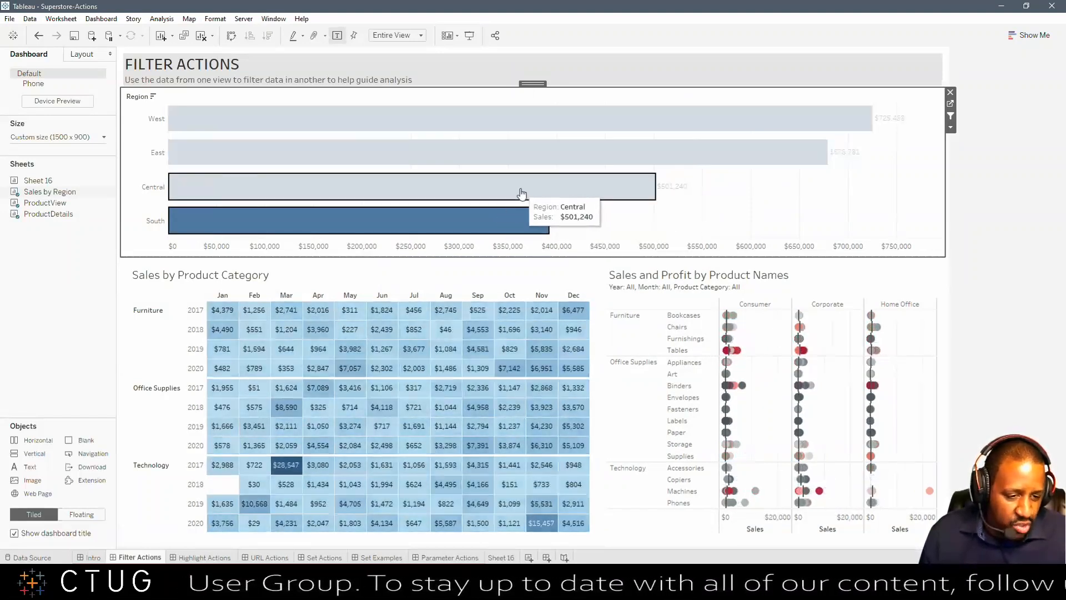
{"action": "left_click", "coordinate": [521, 193]}
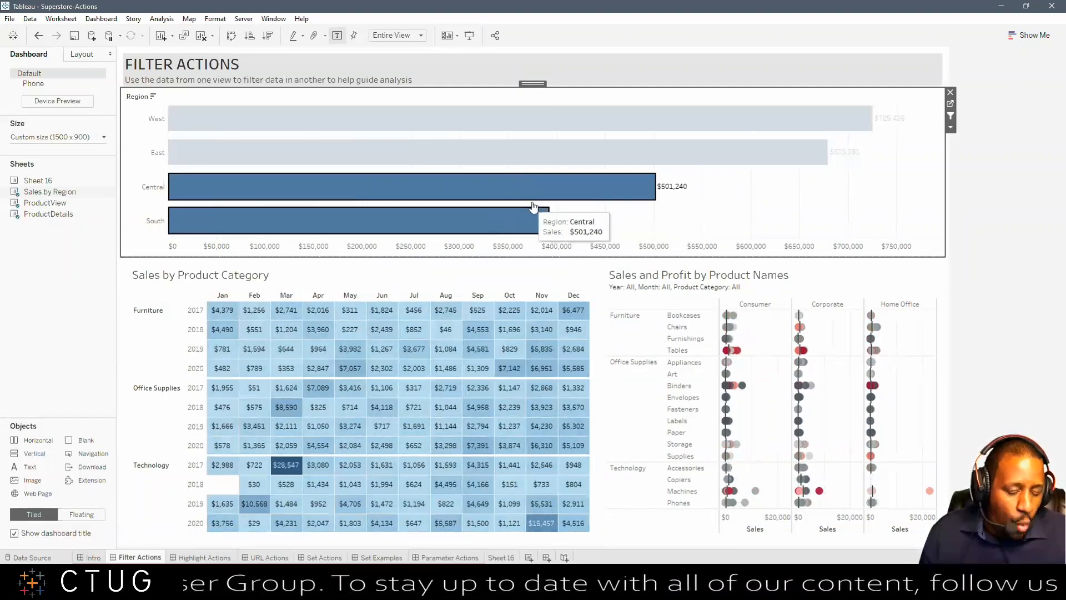
- Clear the region selection and disable "Run on single select only" for the "Click Here to Filter" action
{"action": "left_click", "coordinate": [731, 203]}
{"action": "left_click", "coordinate": [101, 19]}
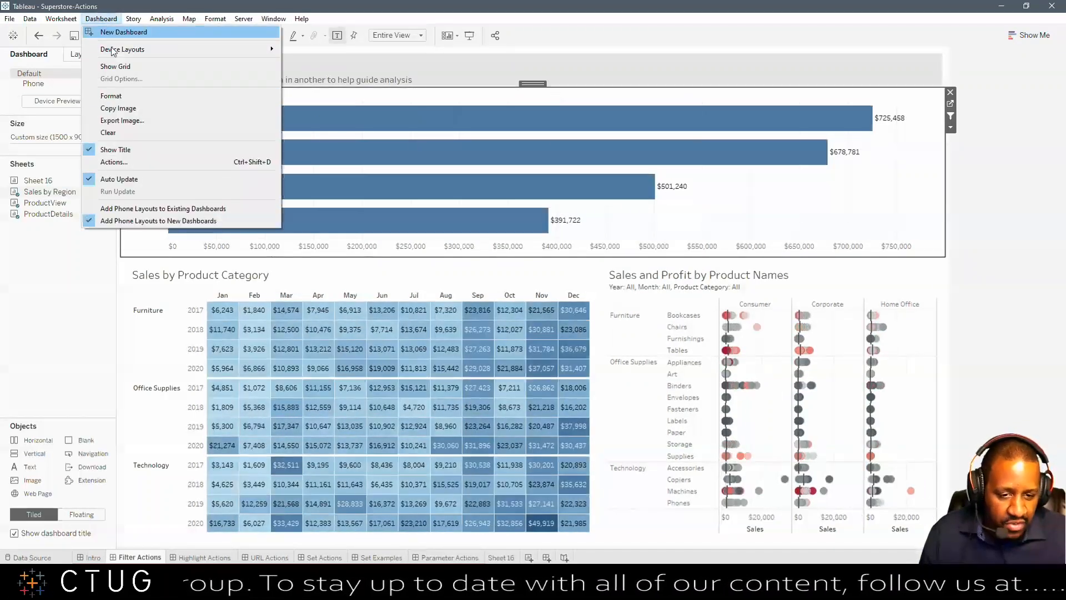
{"action": "left_click", "coordinate": [111, 160]}
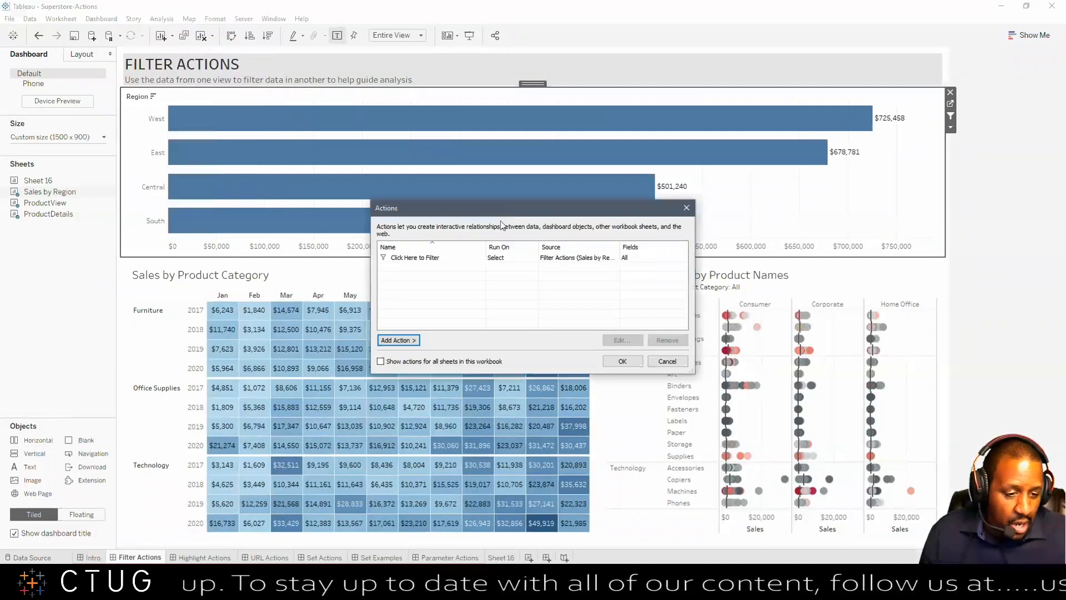
{"action": "left_click", "coordinate": [410, 258]}
{"action": "left_click", "coordinate": [612, 341]}
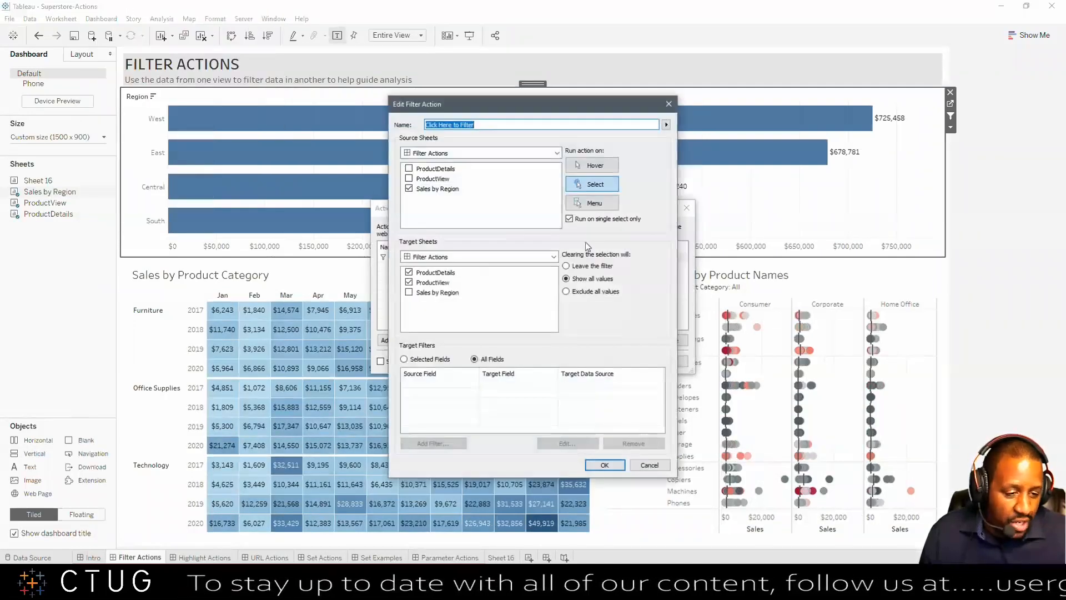
{"action": "left_click", "coordinate": [569, 220]}
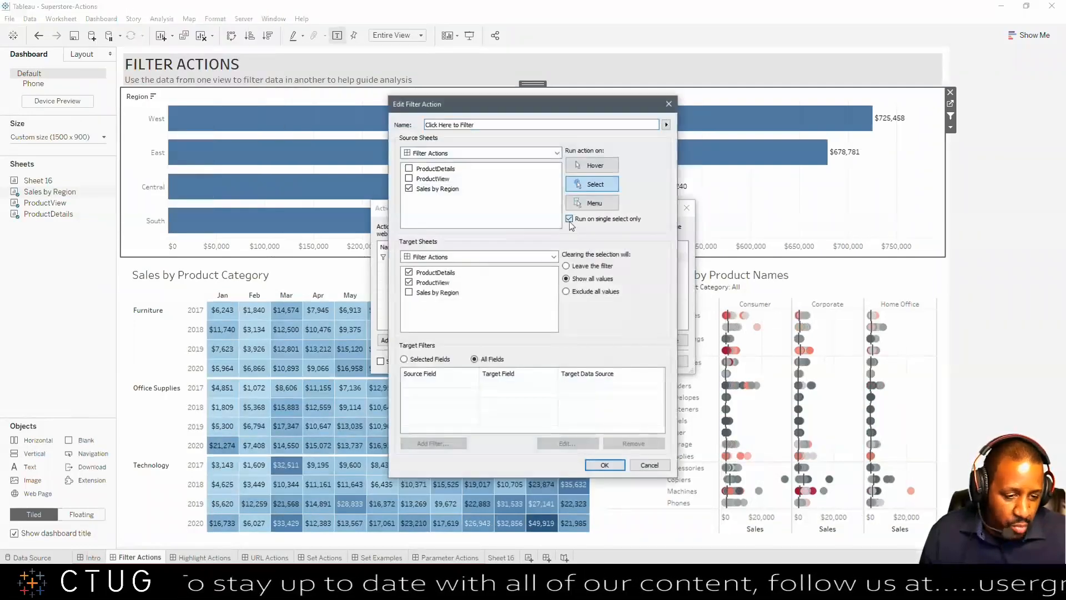
{"action": "left_click", "coordinate": [605, 465]}
{"action": "left_click", "coordinate": [621, 361]}
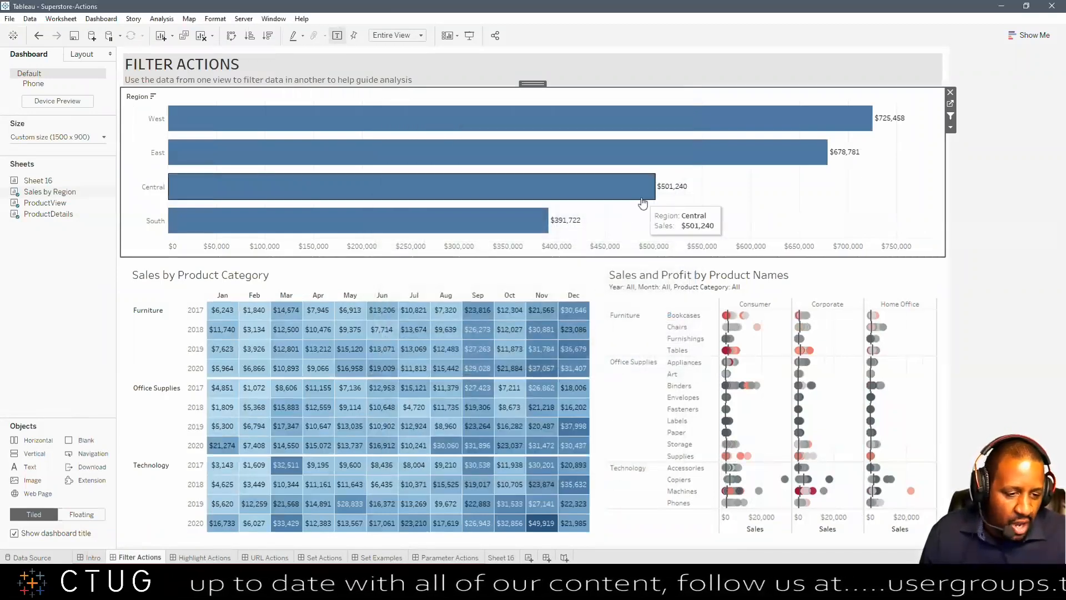
- Test multi-select filtering by selecting South, adding Central and East, and then selecting South alone and West alone
{"action": "left_click", "coordinate": [524, 222]}
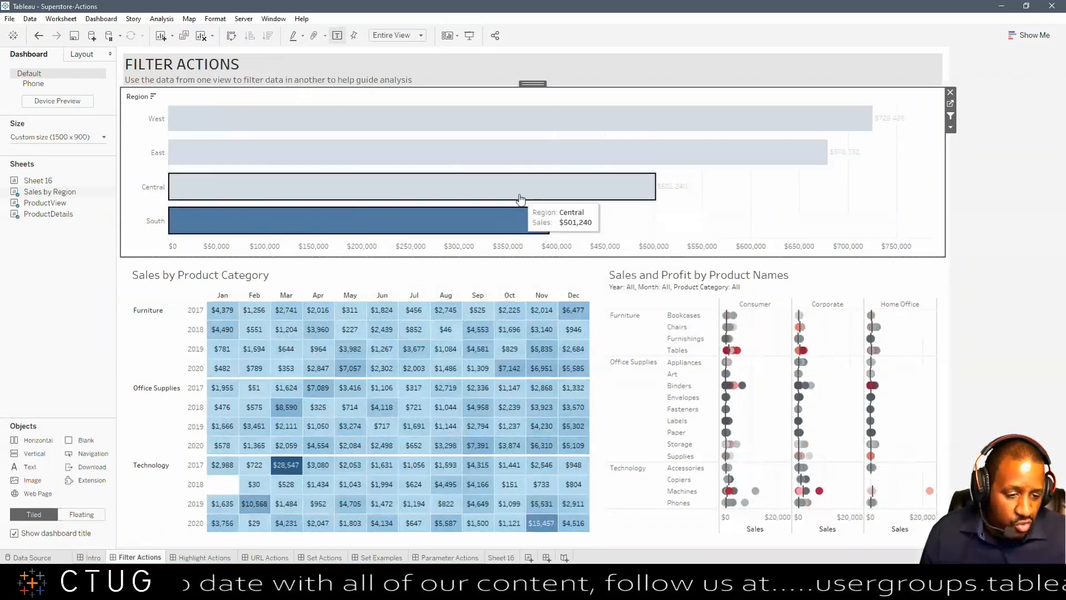
{"action": "left_click", "coordinate": [520, 192], "text": "ctrl"}
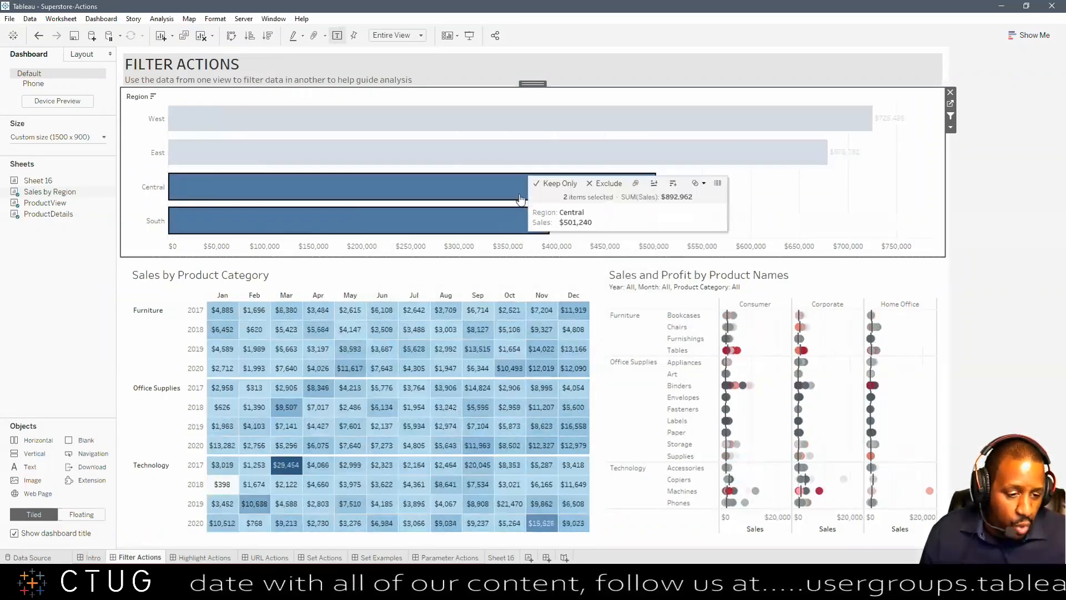
{"action": "left_click", "coordinate": [509, 165], "text": "ctrl"}
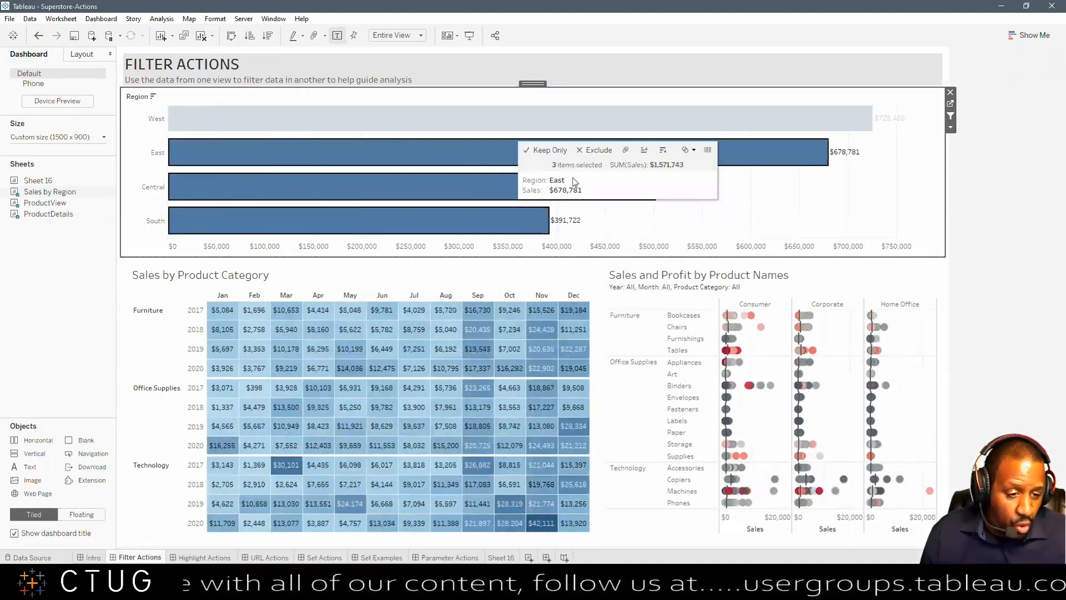
{"action": "left_click", "coordinate": [531, 227]}
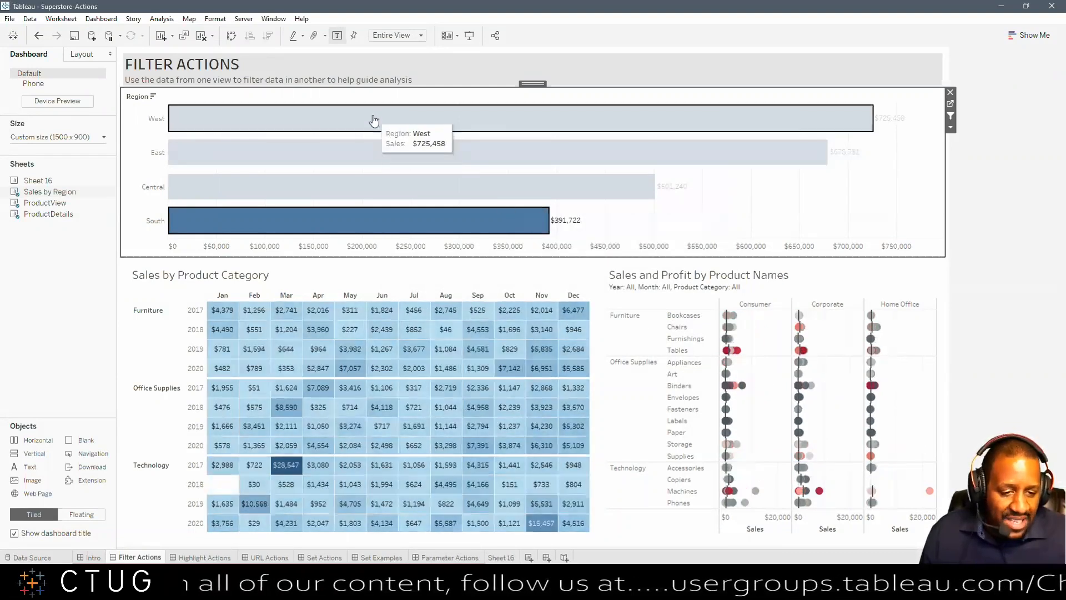
{"action": "left_click", "coordinate": [373, 121]}
- Review the "Click Here to Filter" action's "Show all values" clearing option and test it by deselecting the West bar
{"action": "left_click", "coordinate": [101, 18]}
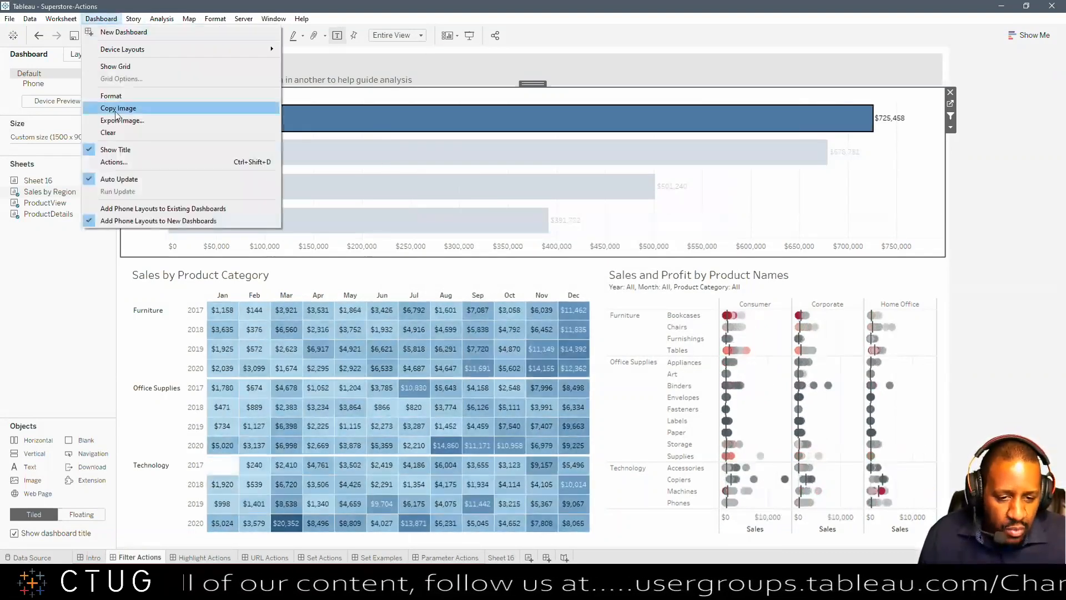
{"action": "left_click", "coordinate": [116, 162]}
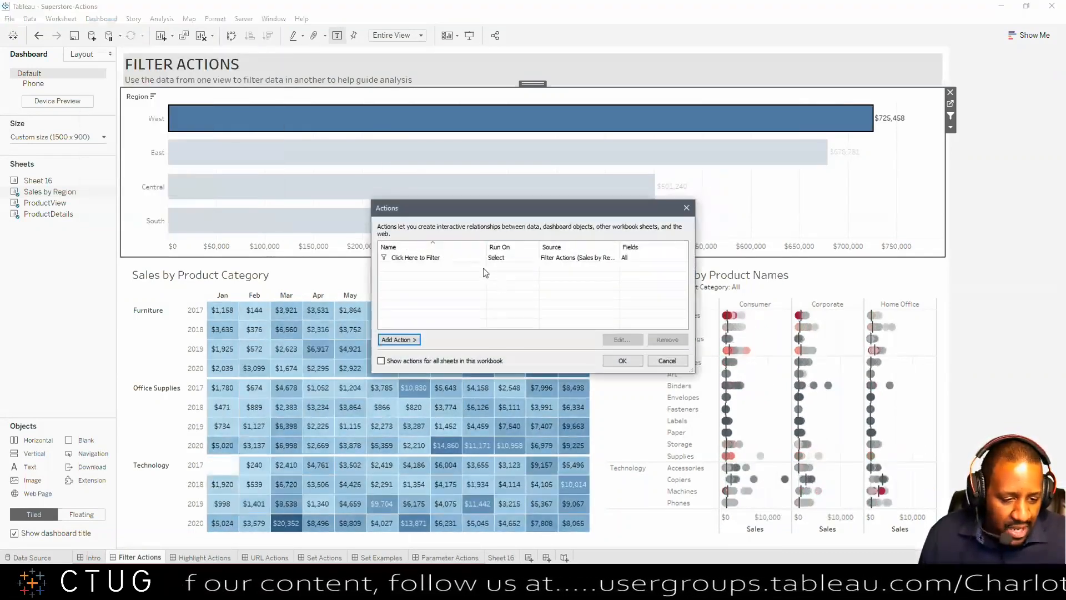
{"action": "left_click", "coordinate": [621, 339]}
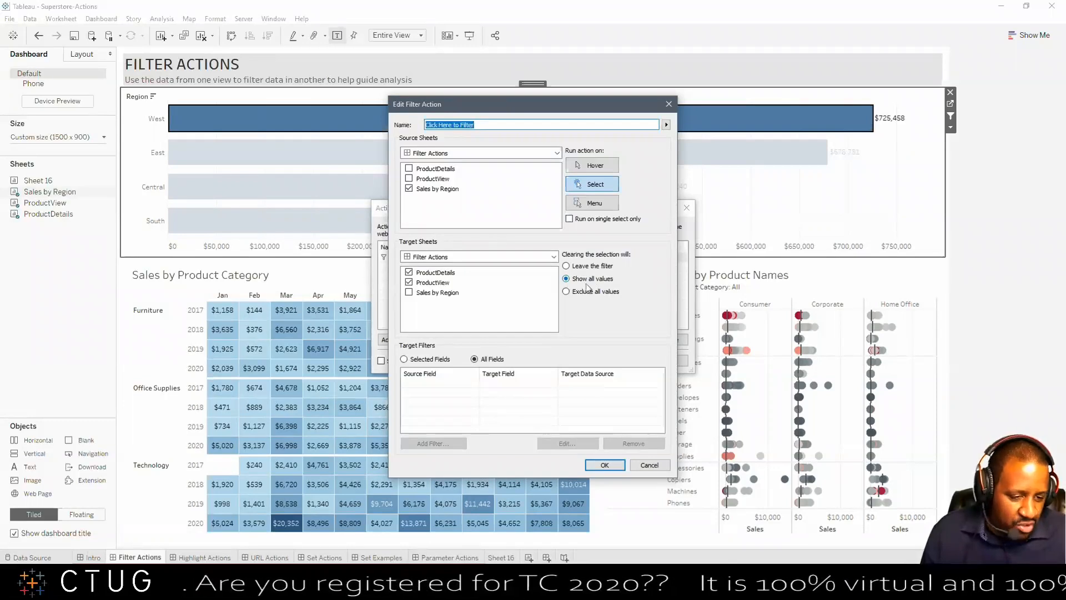
{"action": "left_click", "coordinate": [604, 466]}
{"action": "left_click", "coordinate": [621, 362]}
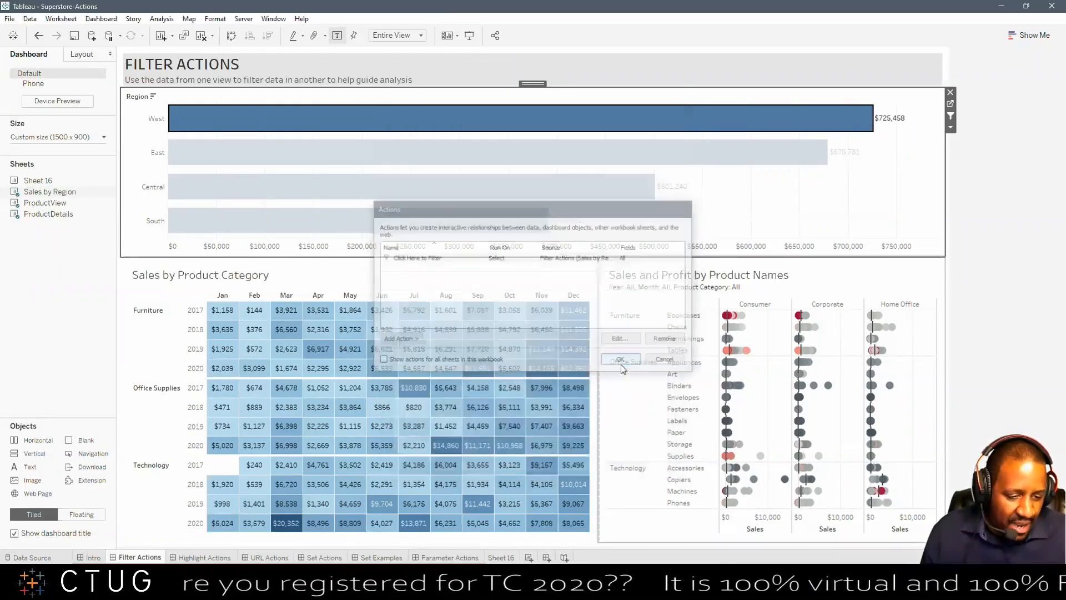
{"action": "left_click", "coordinate": [210, 123]}
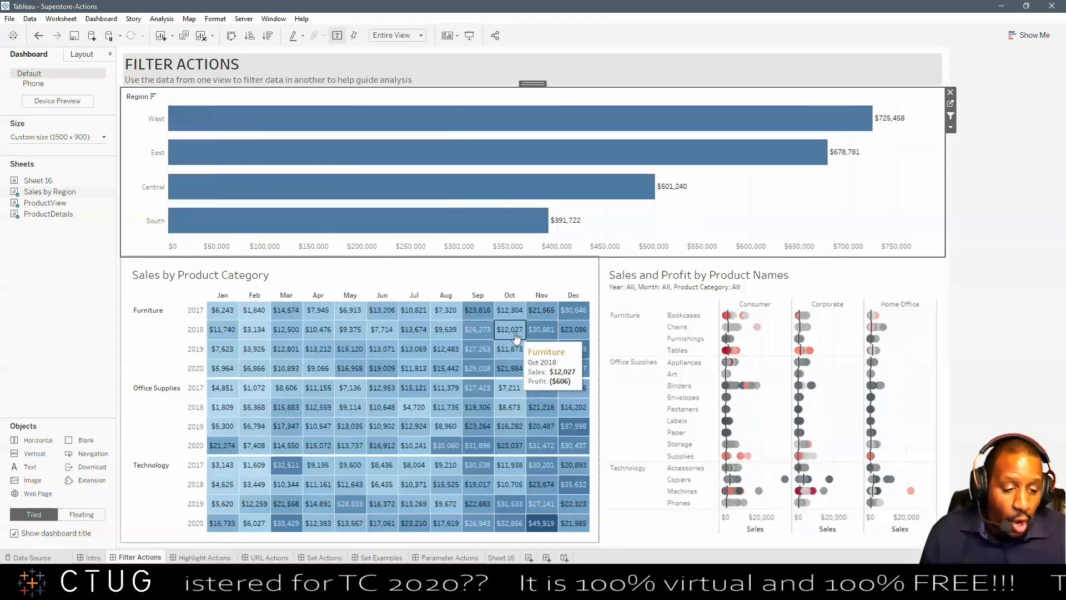
- Set the "Click Here to Filter" action to exclude all values when the selection is cleared
{"action": "left_click", "coordinate": [102, 19]}
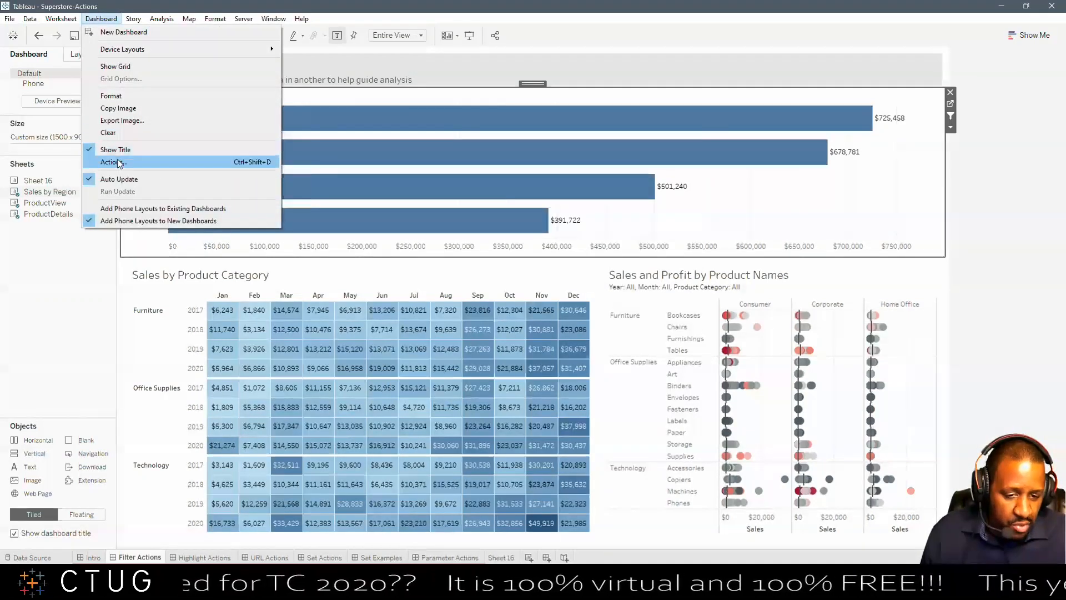
{"action": "left_click", "coordinate": [118, 162]}
{"action": "left_click", "coordinate": [472, 258]}
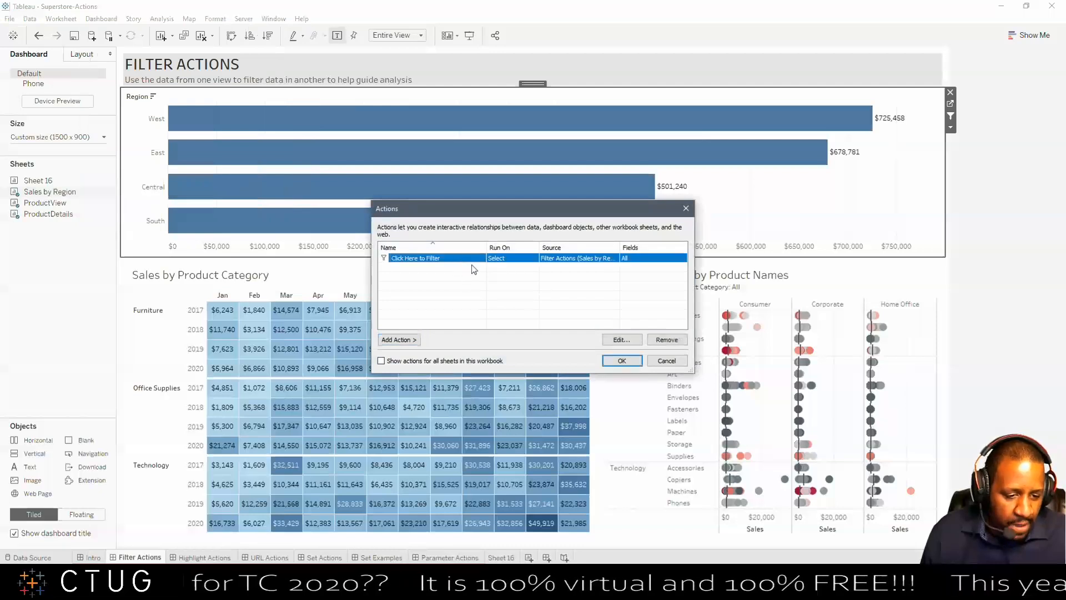
{"action": "left_click", "coordinate": [634, 342]}
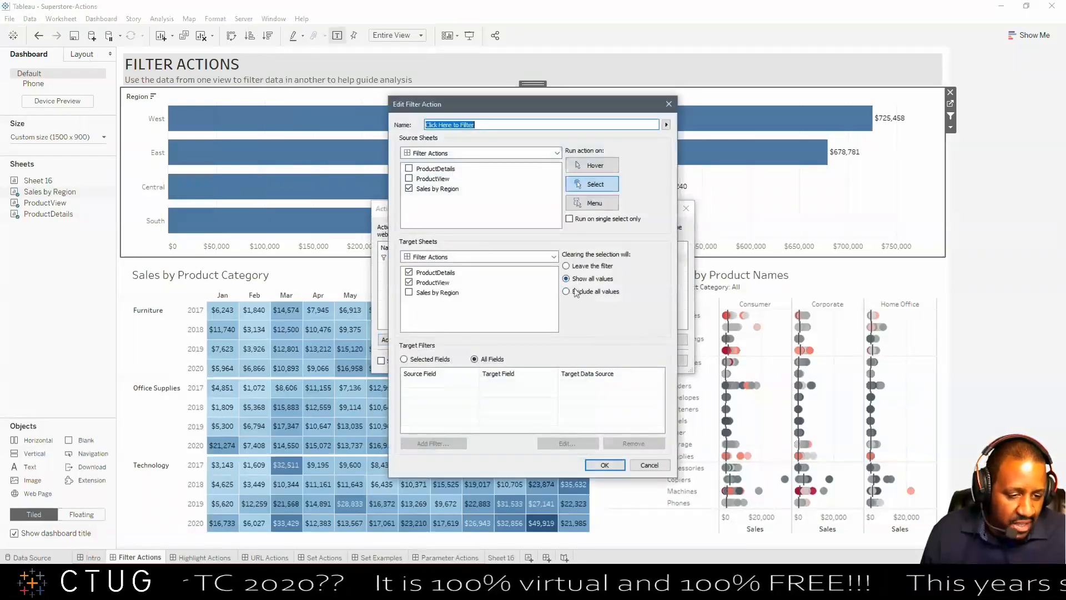
{"action": "left_click", "coordinate": [576, 291]}
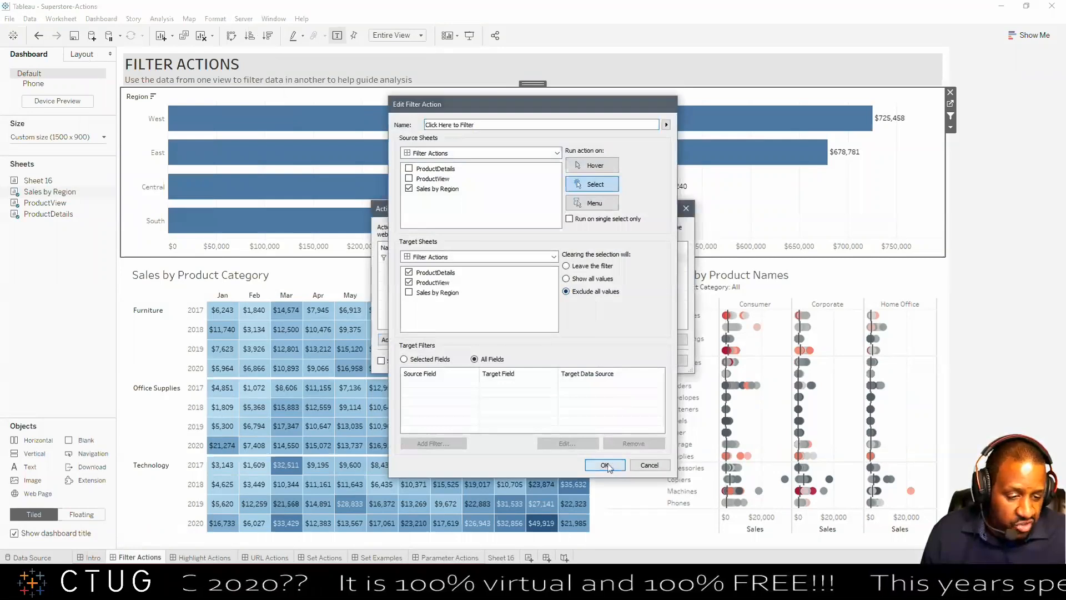
{"action": "left_click", "coordinate": [605, 465]}
{"action": "left_click", "coordinate": [620, 361]}
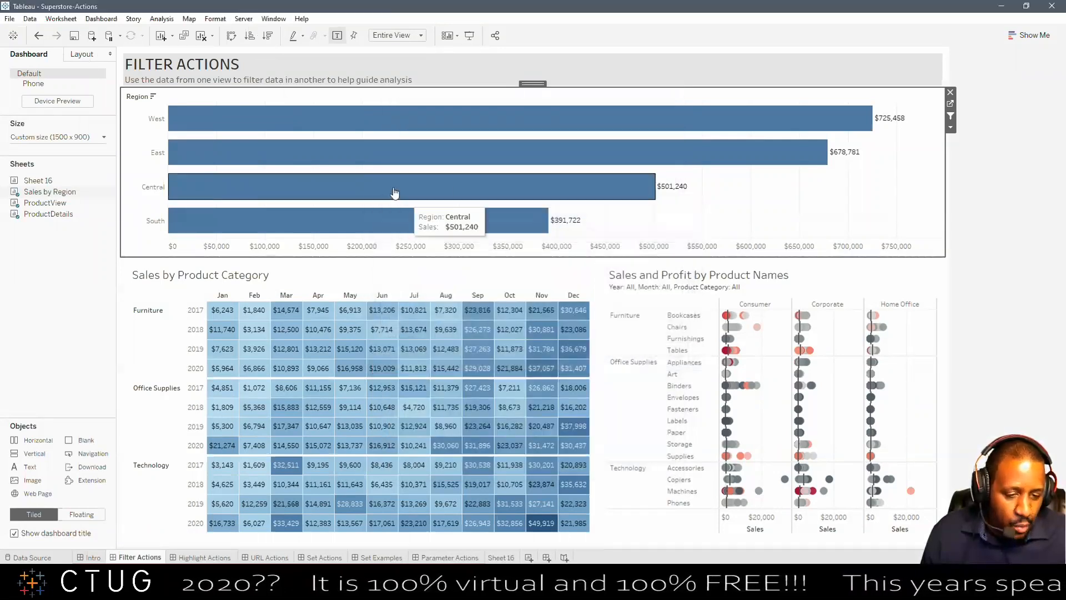
- Test the exclude-all-values behaviour by selecting and clearing the West bar twice
{"action": "left_click", "coordinate": [331, 125]}
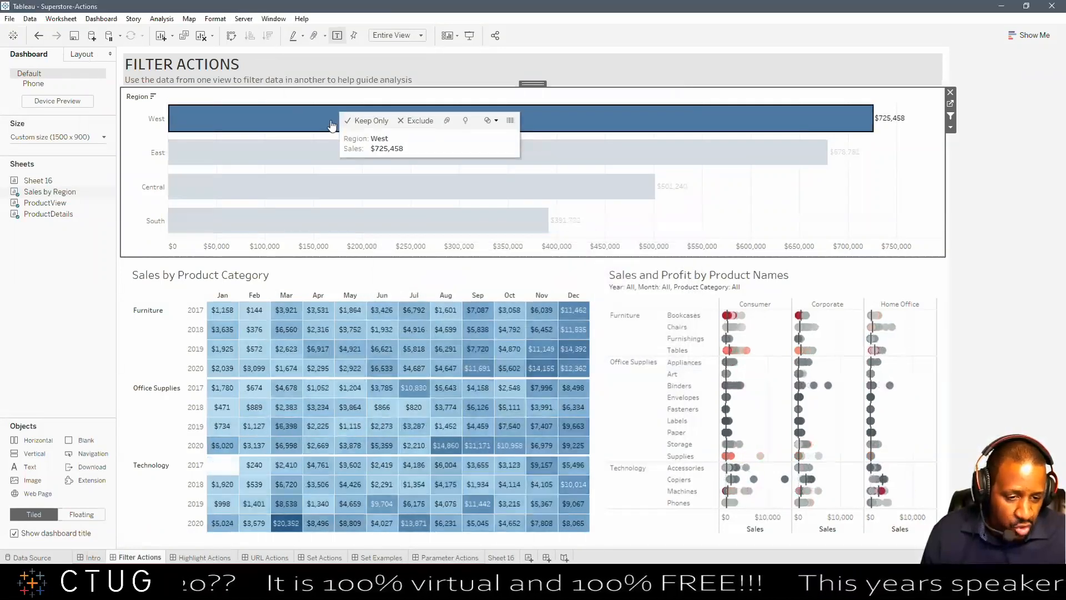
{"action": "left_click", "coordinate": [332, 125]}
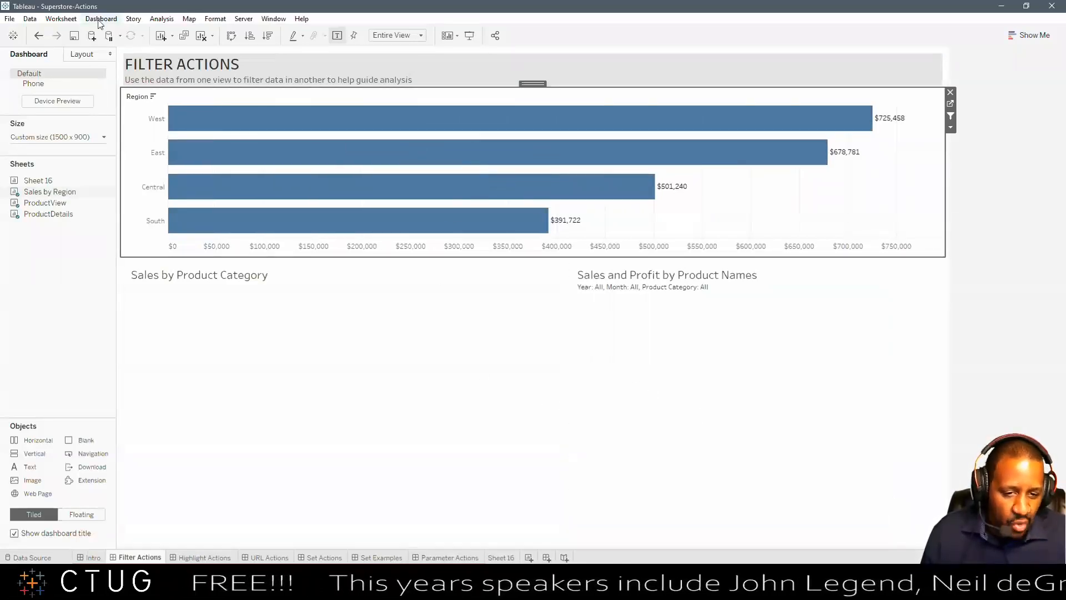
{"action": "left_click", "coordinate": [288, 124]}
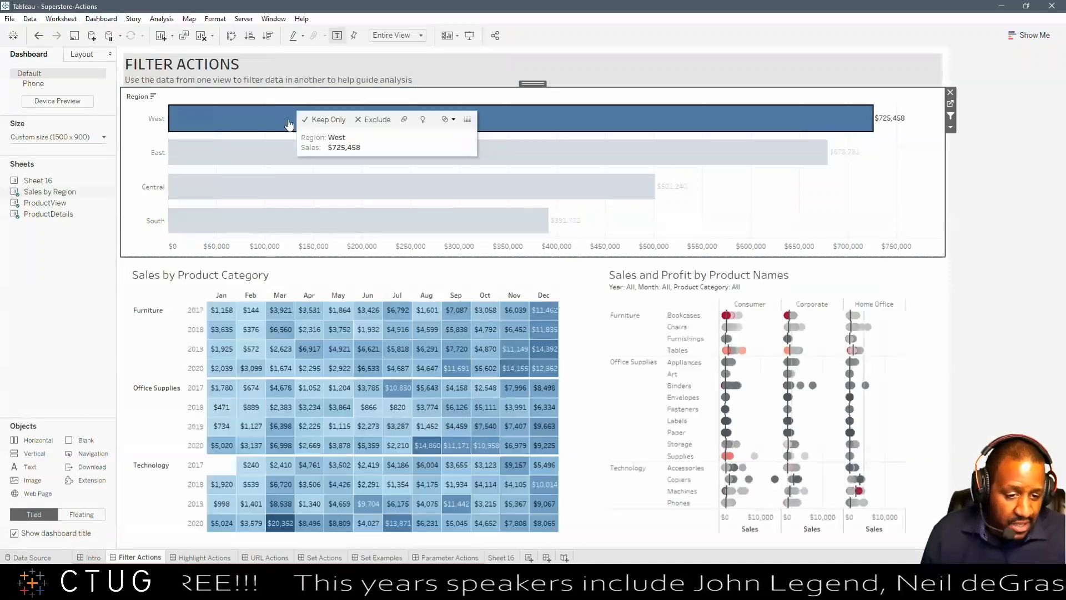
{"action": "left_click", "coordinate": [289, 123]}
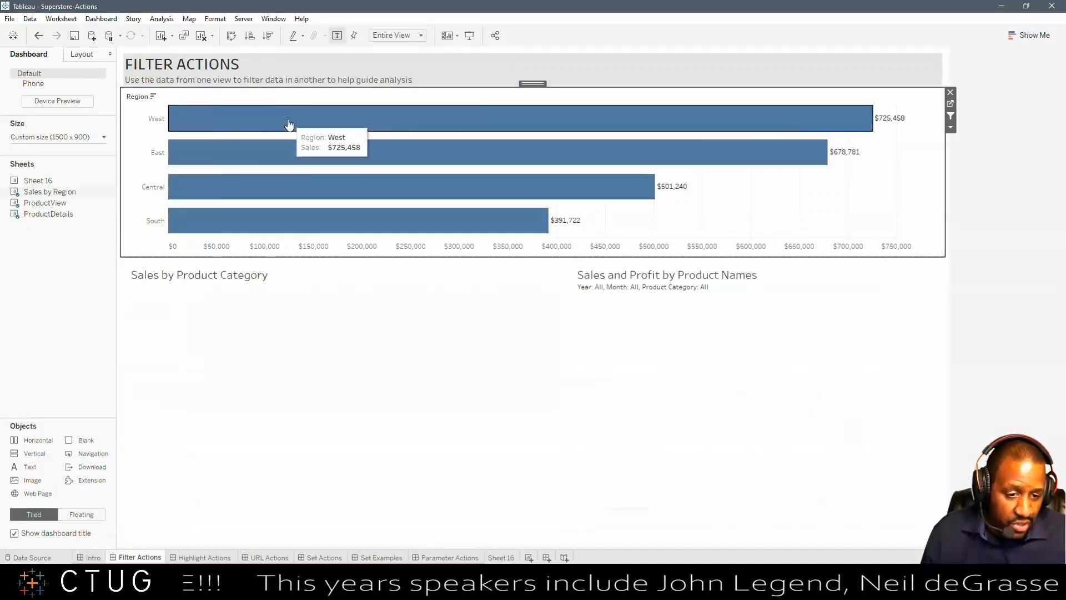
- Set the "Click Here to Filter" action to leave the filter when the selection is cleared
{"action": "left_click", "coordinate": [101, 20]}
{"action": "left_click", "coordinate": [135, 161]}
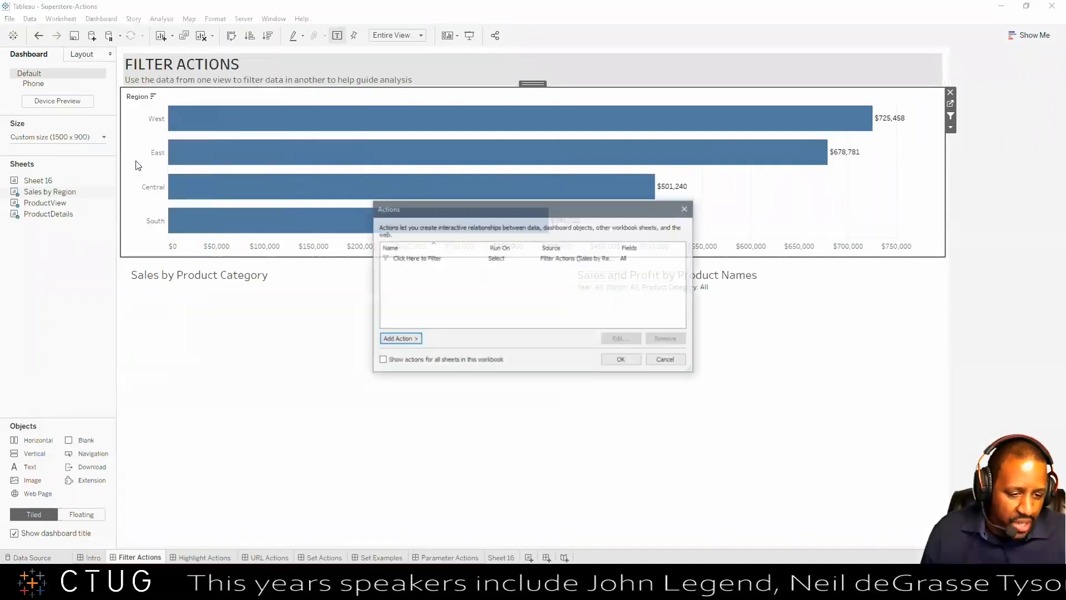
{"action": "left_click", "coordinate": [408, 261]}
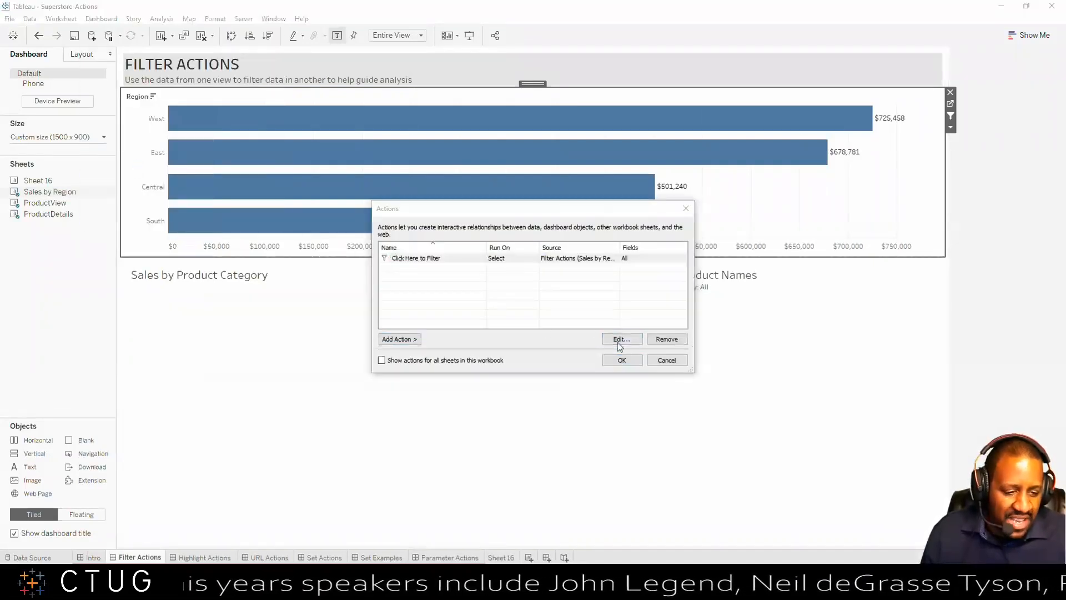
{"action": "left_click", "coordinate": [617, 340]}
{"action": "left_click", "coordinate": [567, 266]}
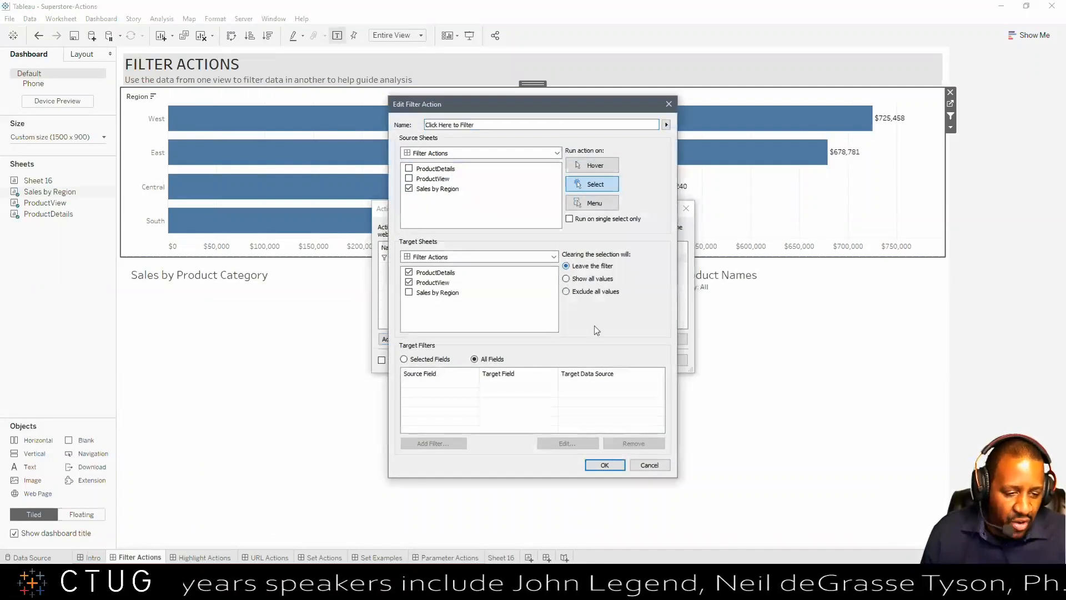
{"action": "left_click", "coordinate": [604, 466]}
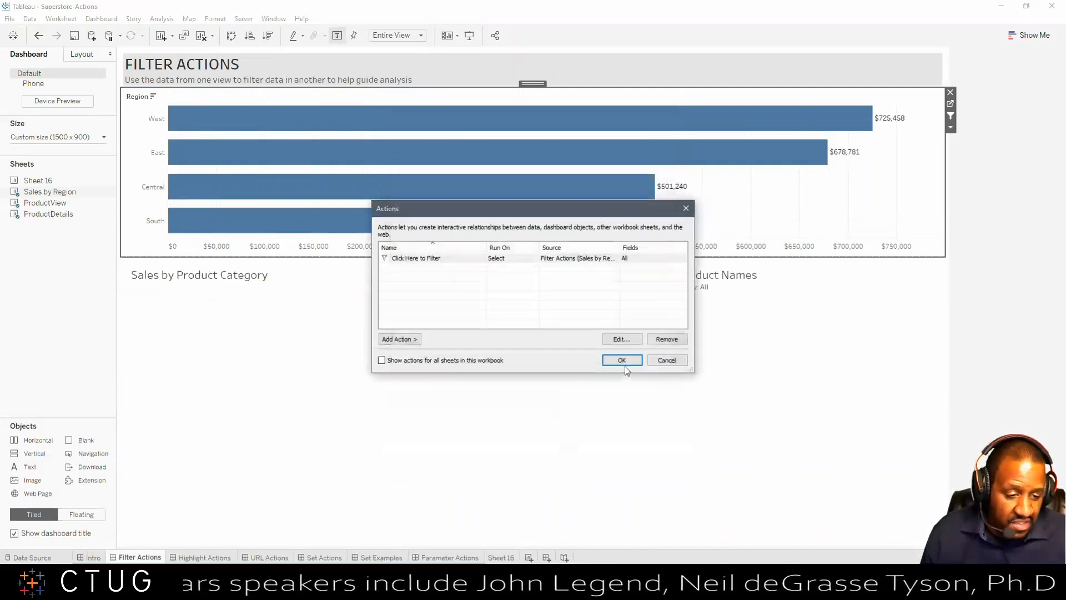
{"action": "left_click", "coordinate": [622, 360]}
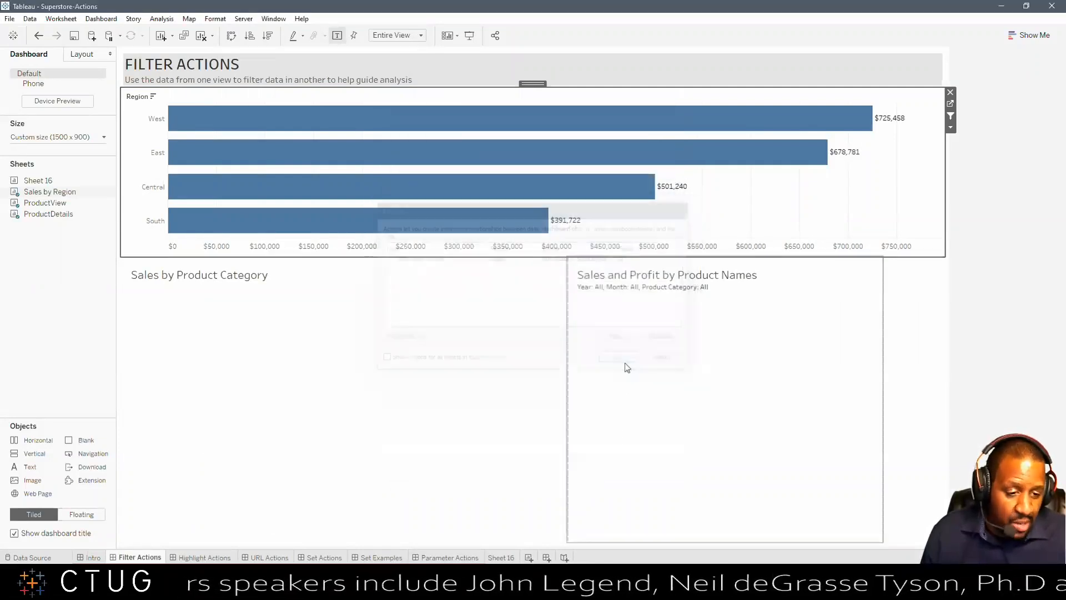
- Test the leave-the-filter behaviour by selecting and clearing the East bar and then the South bar
{"action": "left_click", "coordinate": [294, 160]}
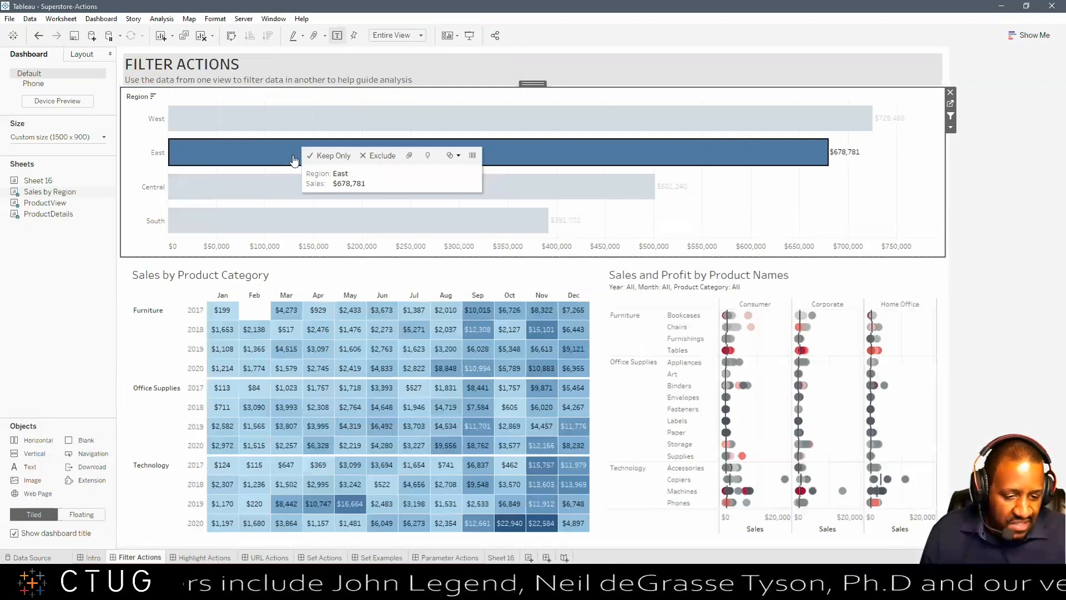
{"action": "left_click", "coordinate": [294, 160]}
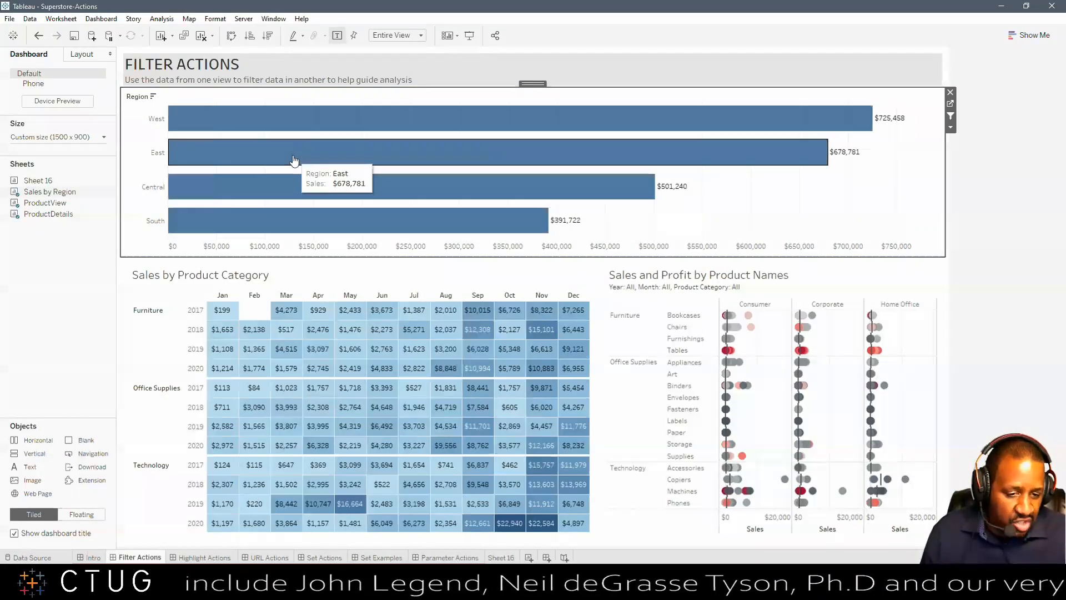
{"action": "left_click", "coordinate": [262, 222]}
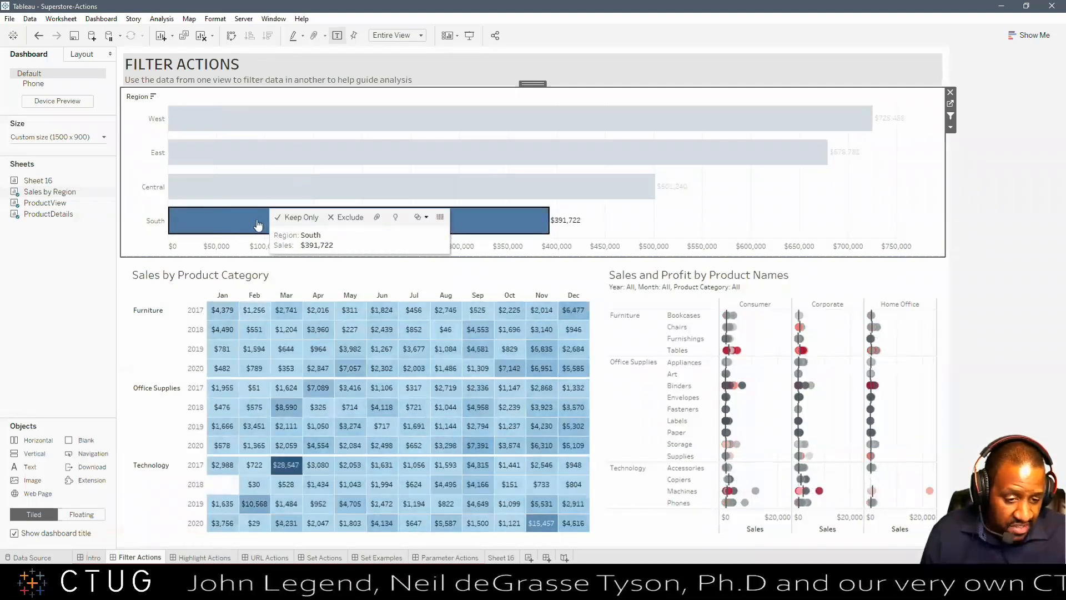
{"action": "left_click", "coordinate": [258, 224]}
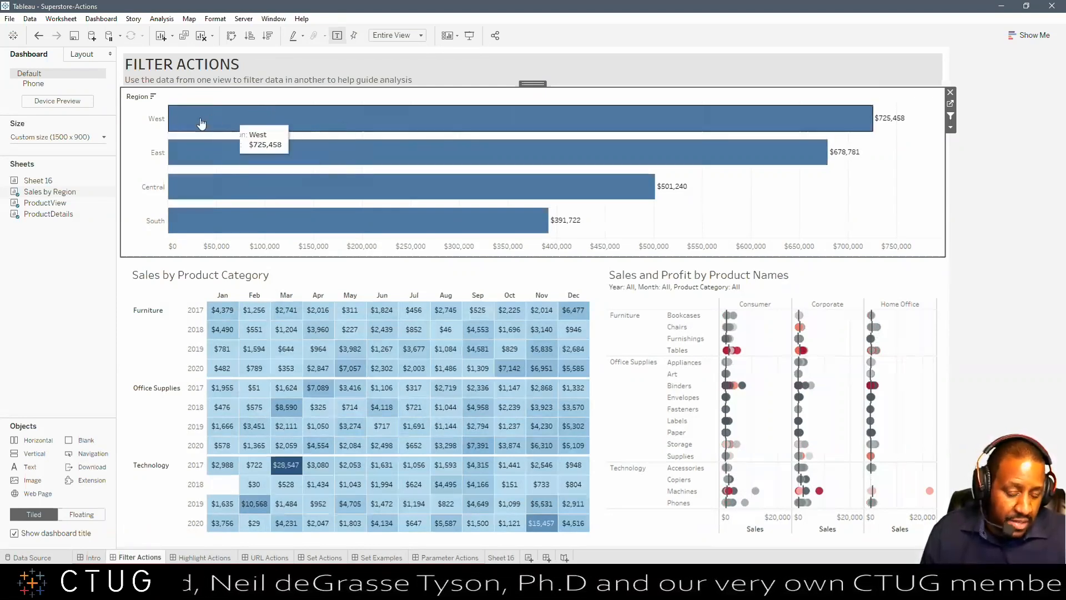
- Review the settings of the "Click Here to Filter" action, keeping them as they are
{"action": "left_click", "coordinate": [101, 19]}
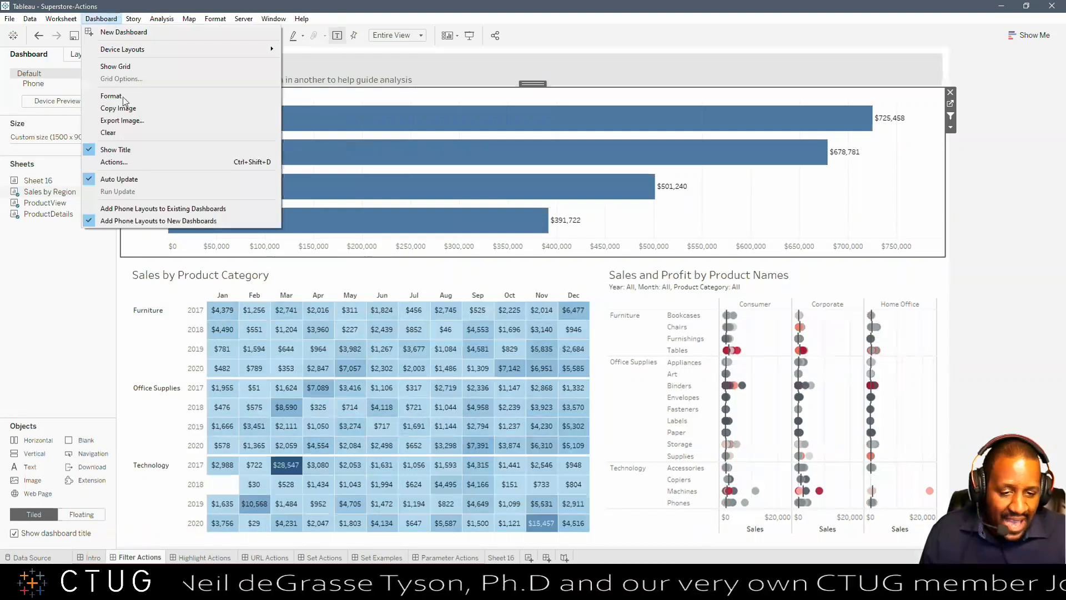
{"action": "left_click", "coordinate": [129, 162]}
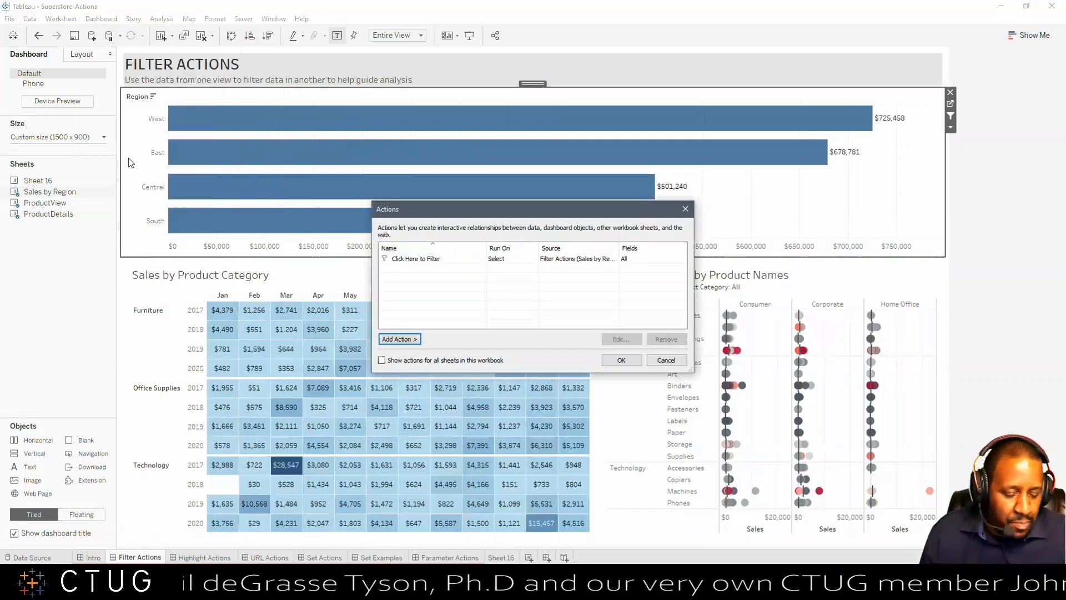
{"action": "left_click", "coordinate": [459, 260]}
{"action": "left_click", "coordinate": [617, 339]}
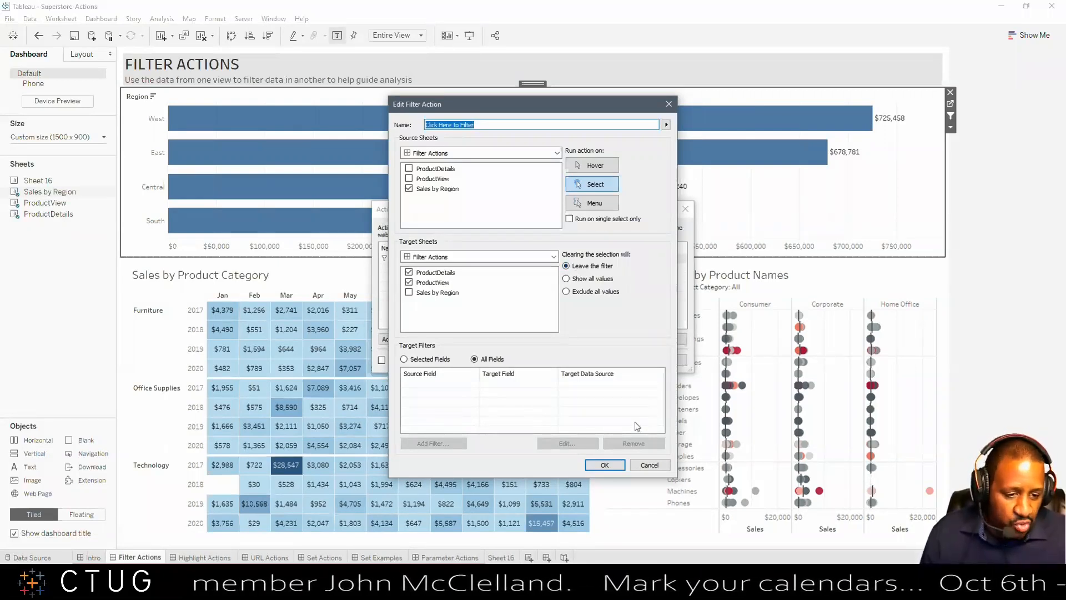
{"action": "left_click", "coordinate": [604, 465]}
{"action": "left_click", "coordinate": [622, 360]}
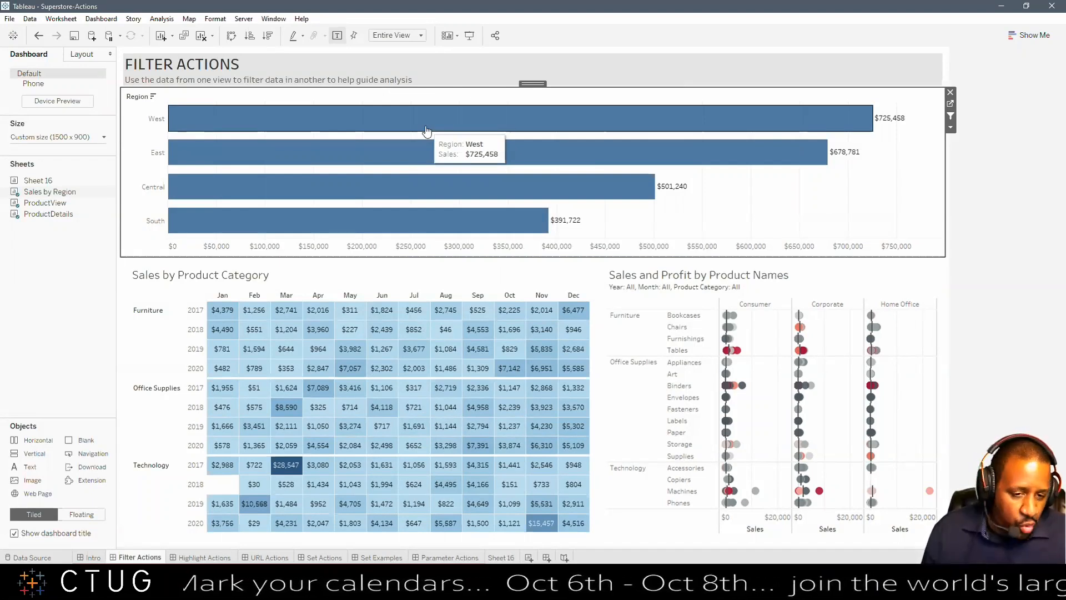
- Show the Region filter of the Sales by Region view on the Filter Actions dashboard
{"action": "left_click", "coordinate": [950, 127]}
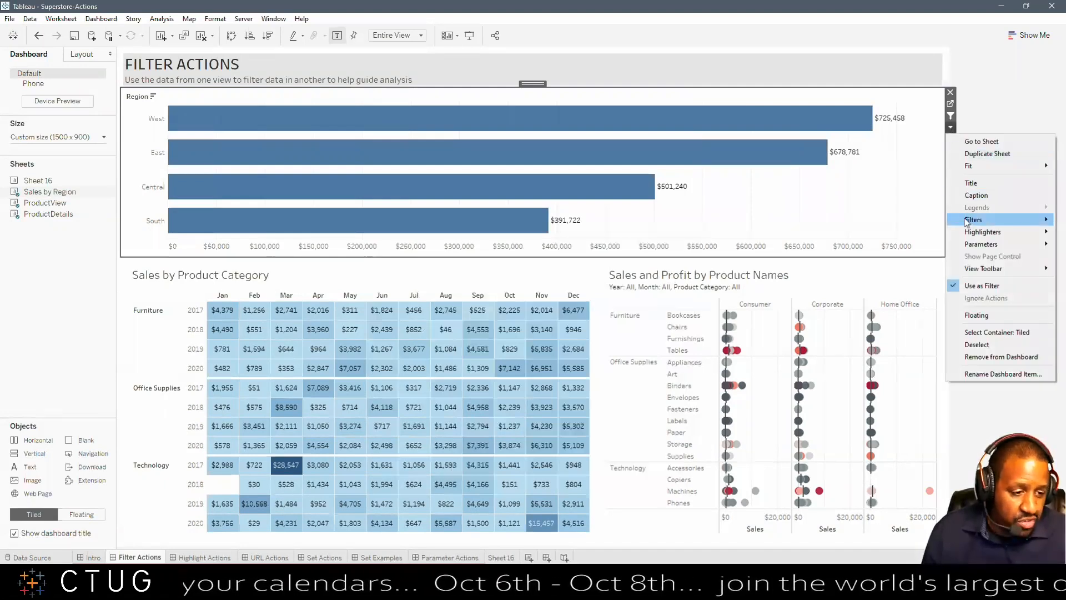
{"action": "mouse_move", "coordinate": [966, 222]}
{"action": "left_click", "coordinate": [908, 237]}
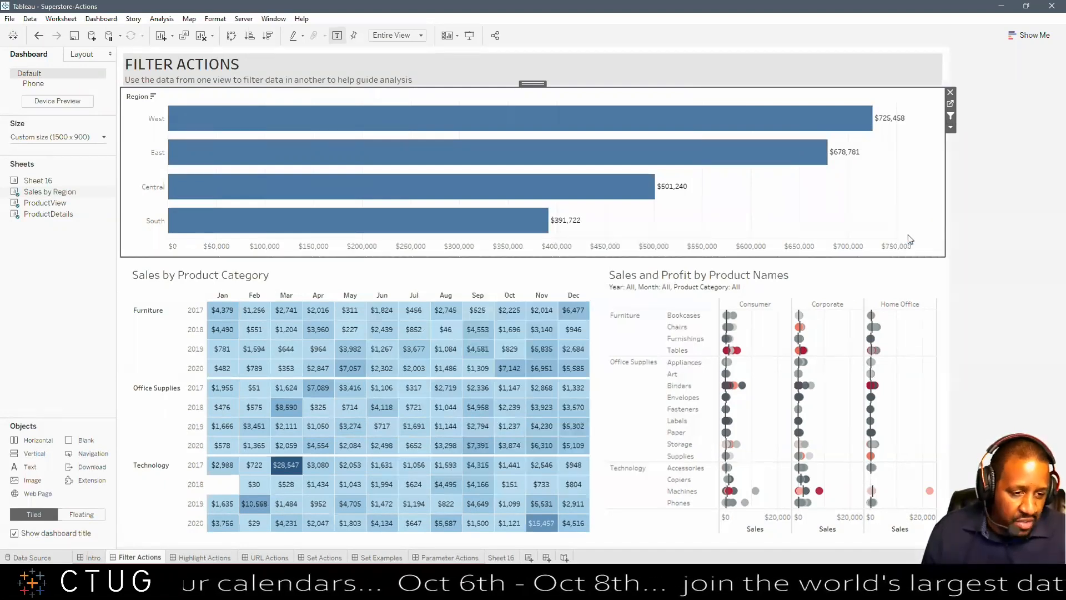
{"action": "left_click", "coordinate": [993, 139]}
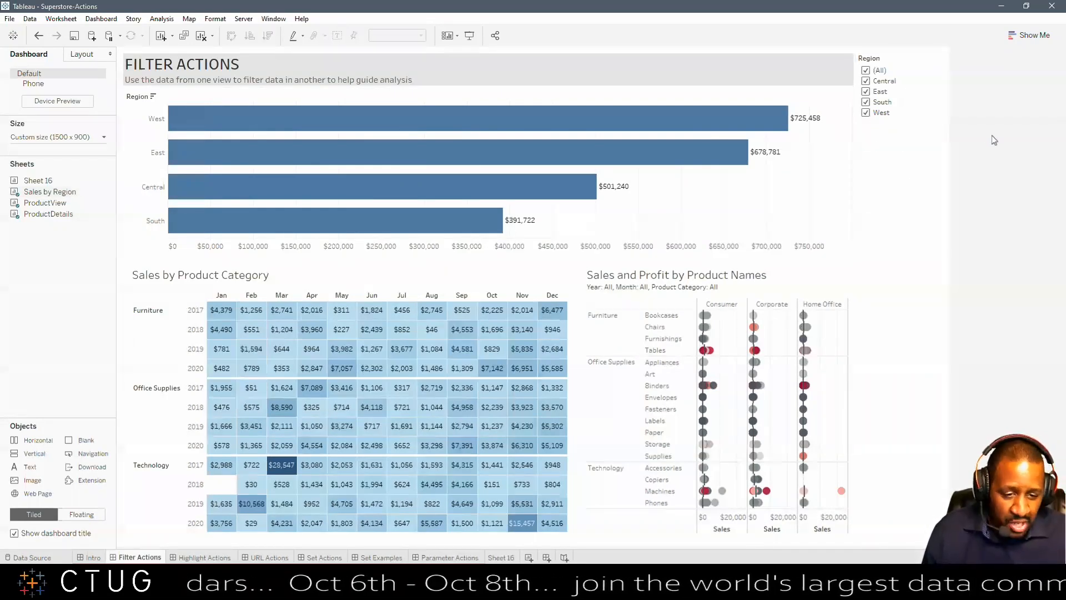
- Select and clear the West bar to compare the filter action with the Region filter card
{"action": "mouse_move", "coordinate": [560, 117]}
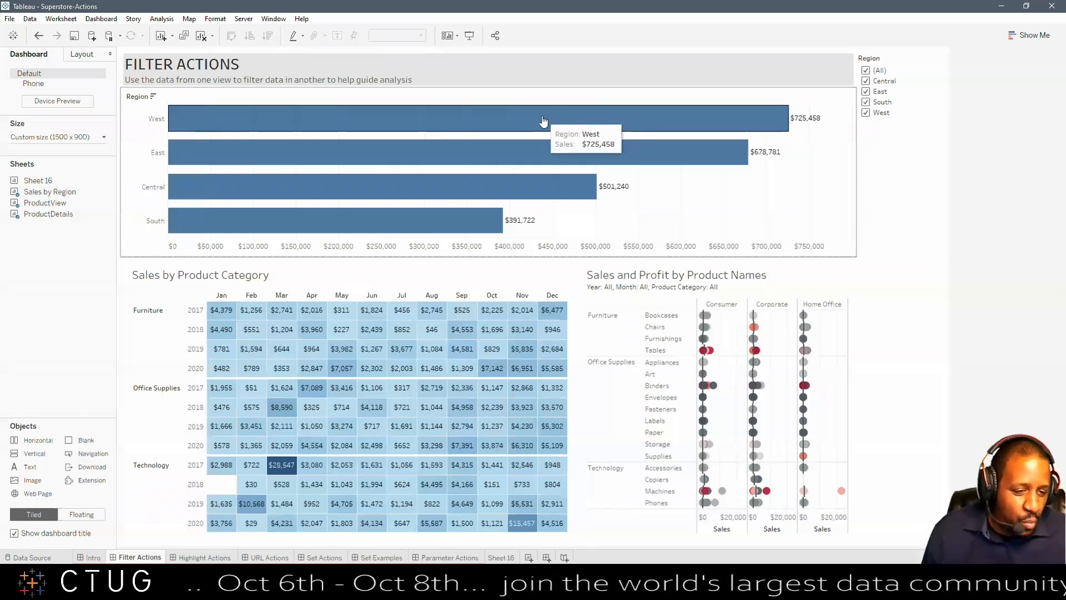
{"action": "left_click", "coordinate": [544, 121]}
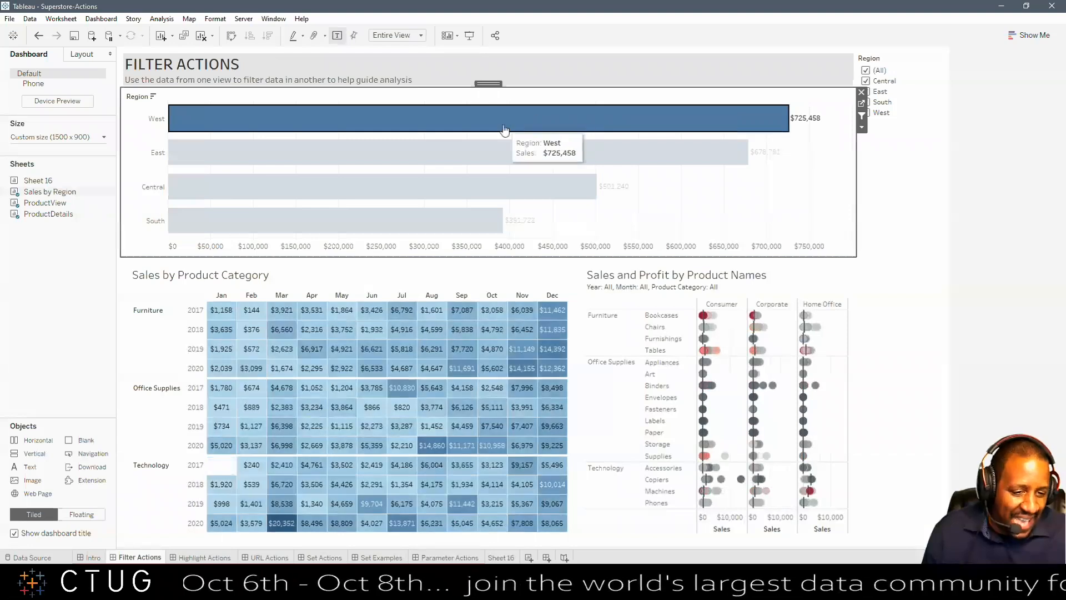
{"action": "left_click", "coordinate": [504, 128]}
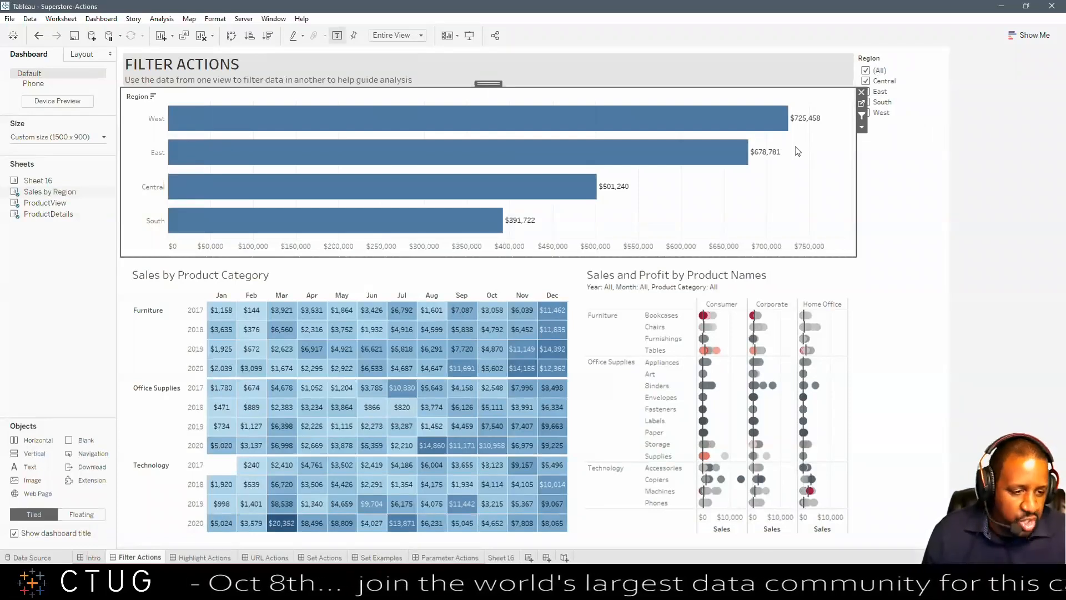
- Remove the Region filter card from the Filter Actions dashboard
{"action": "left_click", "coordinate": [928, 118]}
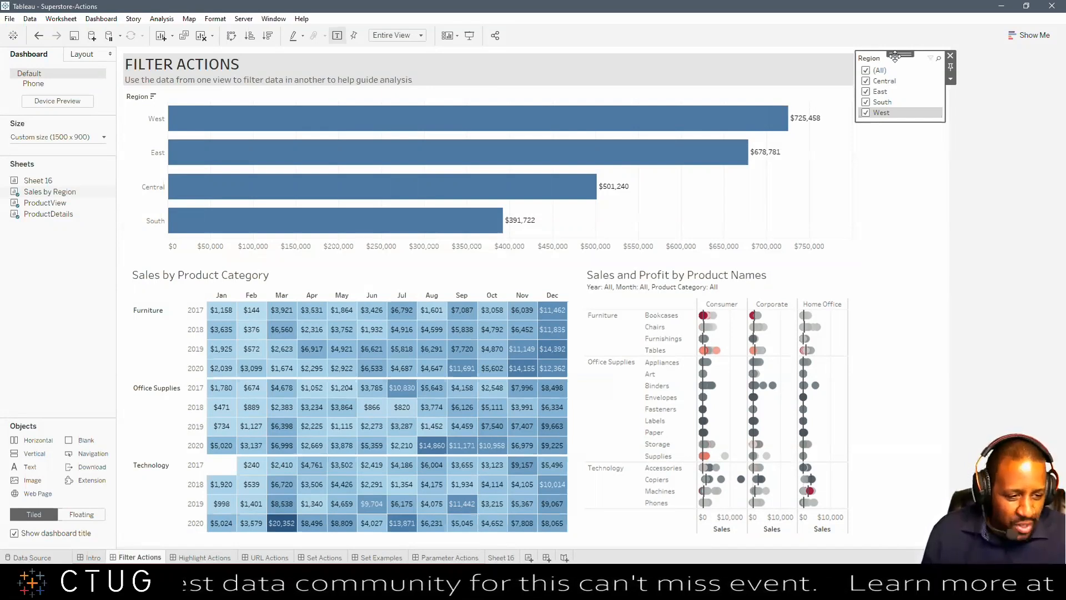
{"action": "left_click", "coordinate": [831, 107]}
{"action": "left_click", "coordinate": [919, 67]}
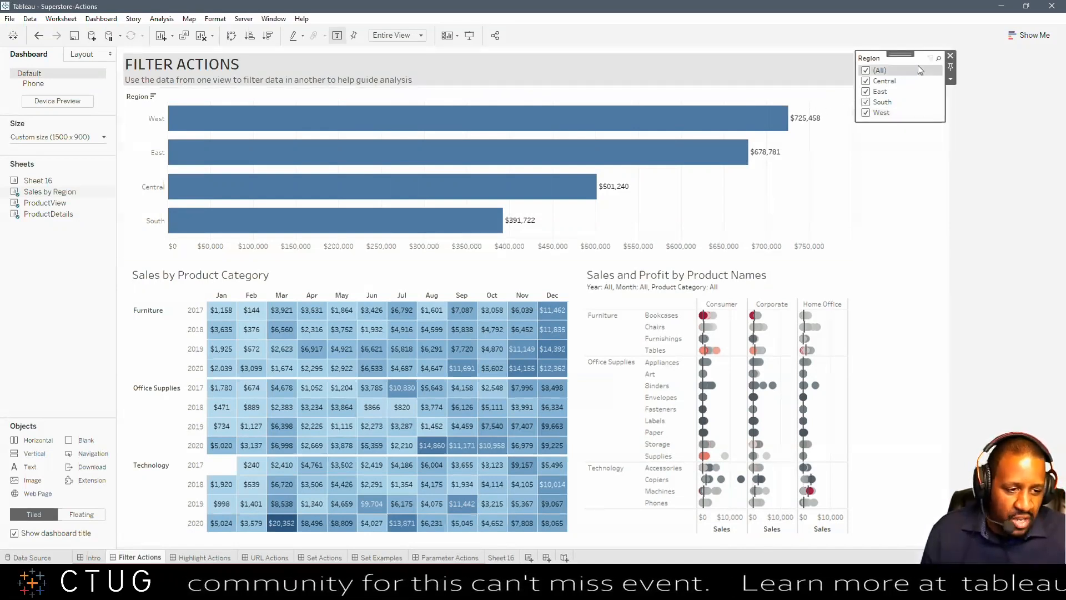
{"action": "left_click", "coordinate": [950, 56]}
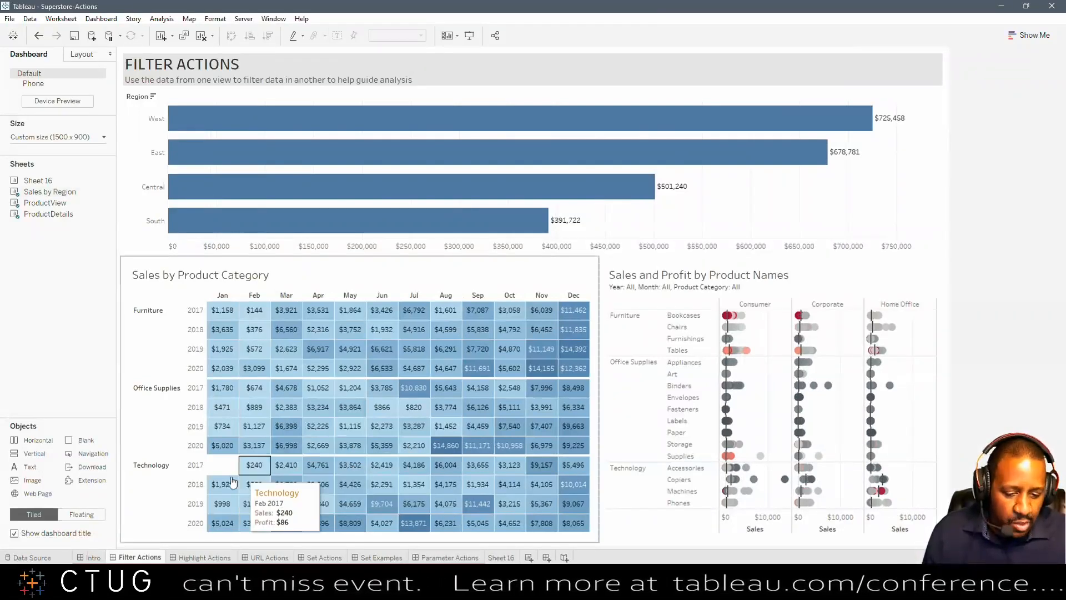
- Open the Highlight Actions dashboard and review the source sheets, targets and fields of its "Highlight Customer Name (Hover)" action
{"action": "left_click", "coordinate": [192, 557]}
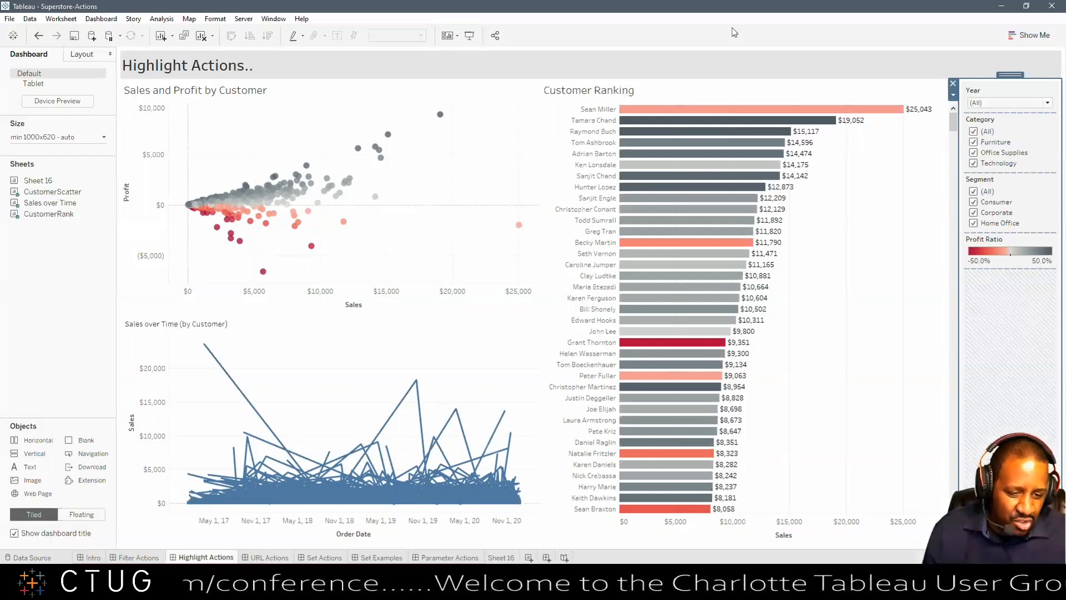
{"action": "left_click", "coordinate": [702, 110]}
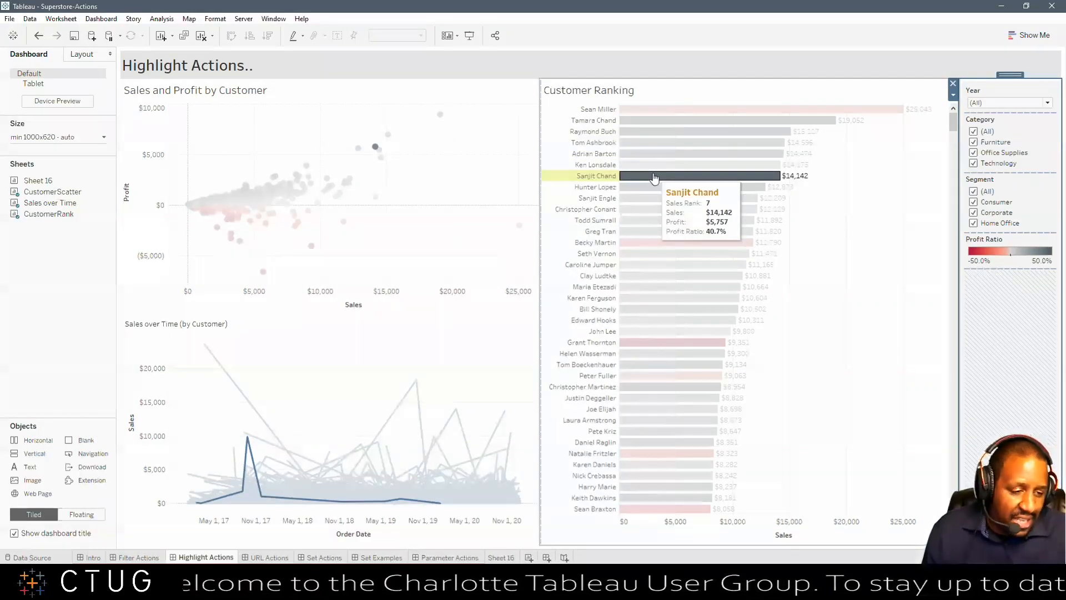
{"action": "left_click", "coordinate": [101, 18]}
{"action": "left_click", "coordinate": [114, 162]}
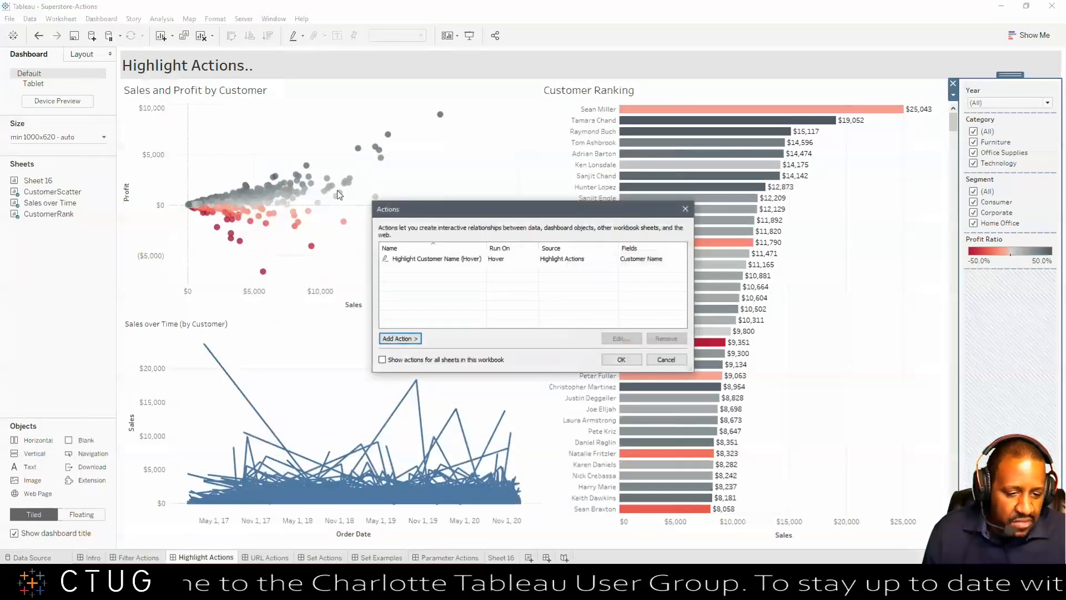
{"action": "left_click", "coordinate": [423, 260]}
{"action": "left_click", "coordinate": [625, 338]}
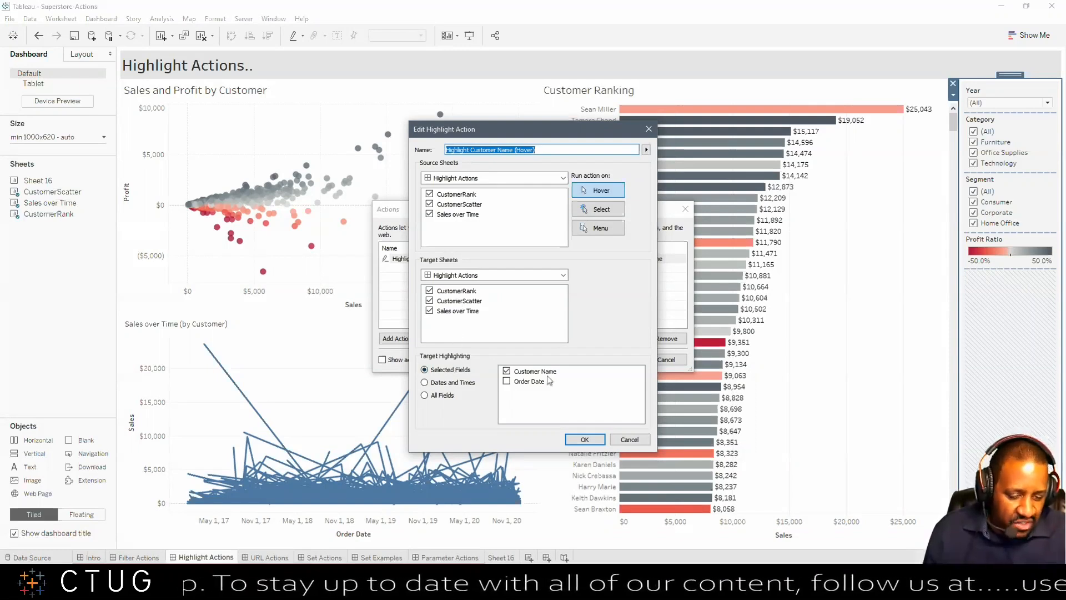
{"action": "left_click", "coordinate": [592, 440]}
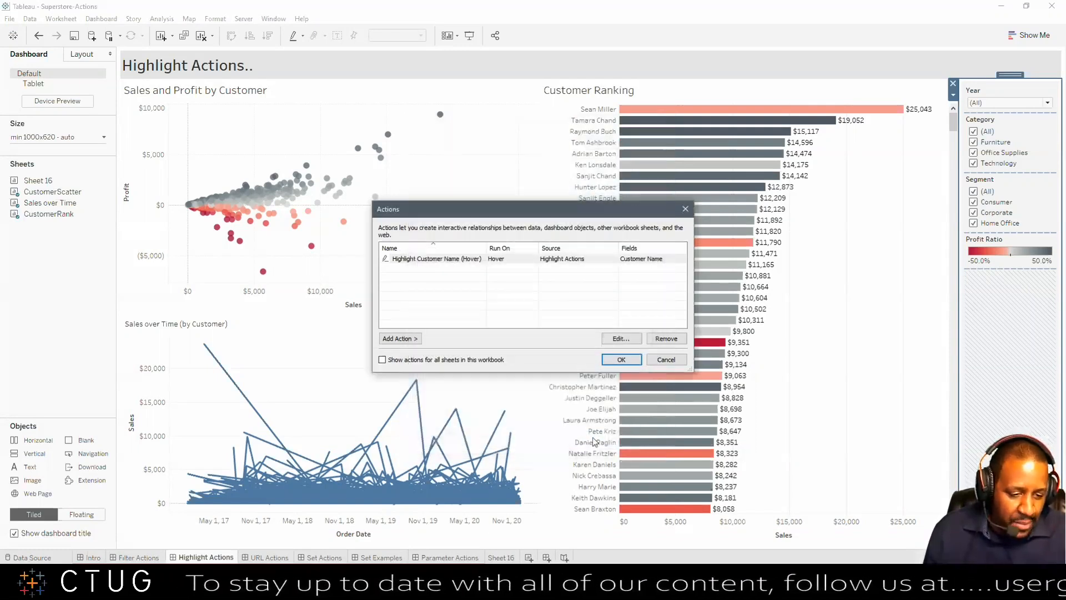
{"action": "left_click", "coordinate": [621, 360]}
- Revisit the Filter Actions dashboard, return to Highlight Actions and test customer highlighting from the scatter plot, the ranking and the sales-over-time chart
{"action": "left_click", "coordinate": [141, 560]}
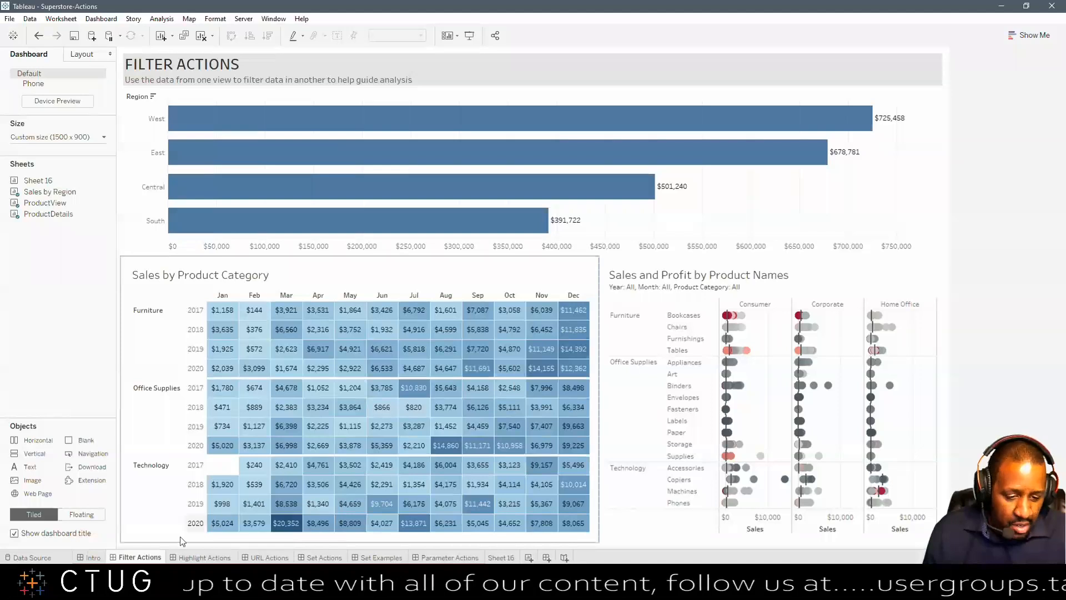
{"action": "left_click", "coordinate": [202, 557]}
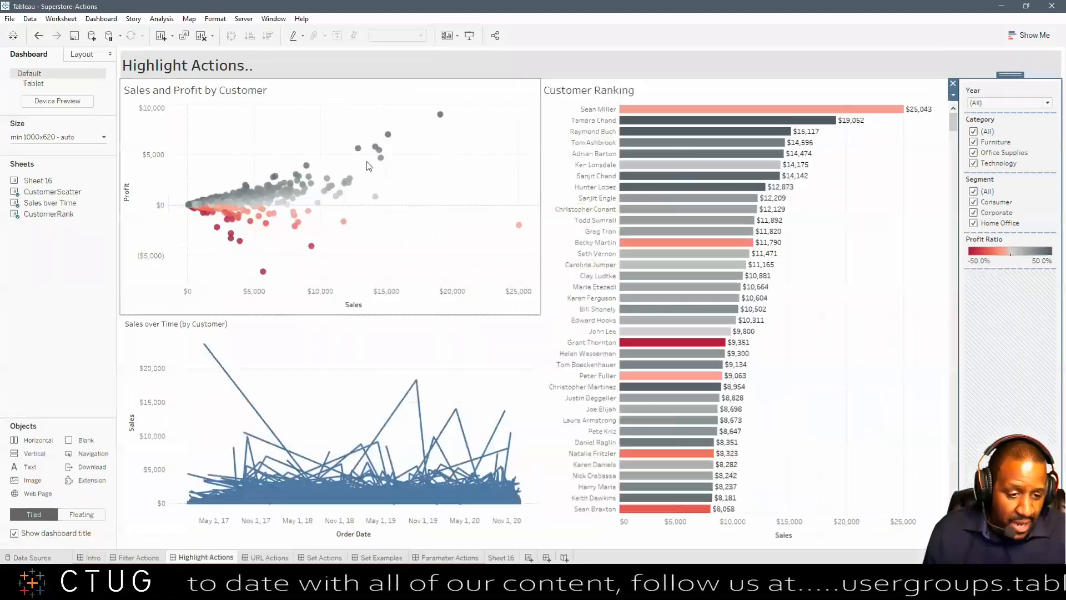
{"action": "mouse_move", "coordinate": [357, 152]}
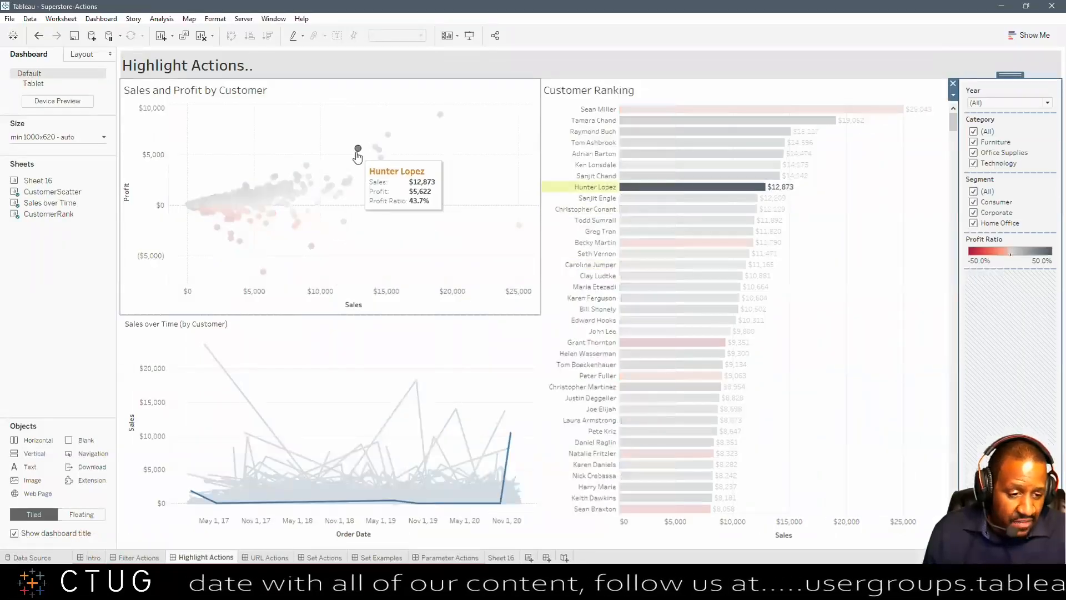
{"action": "mouse_move", "coordinate": [631, 191]}
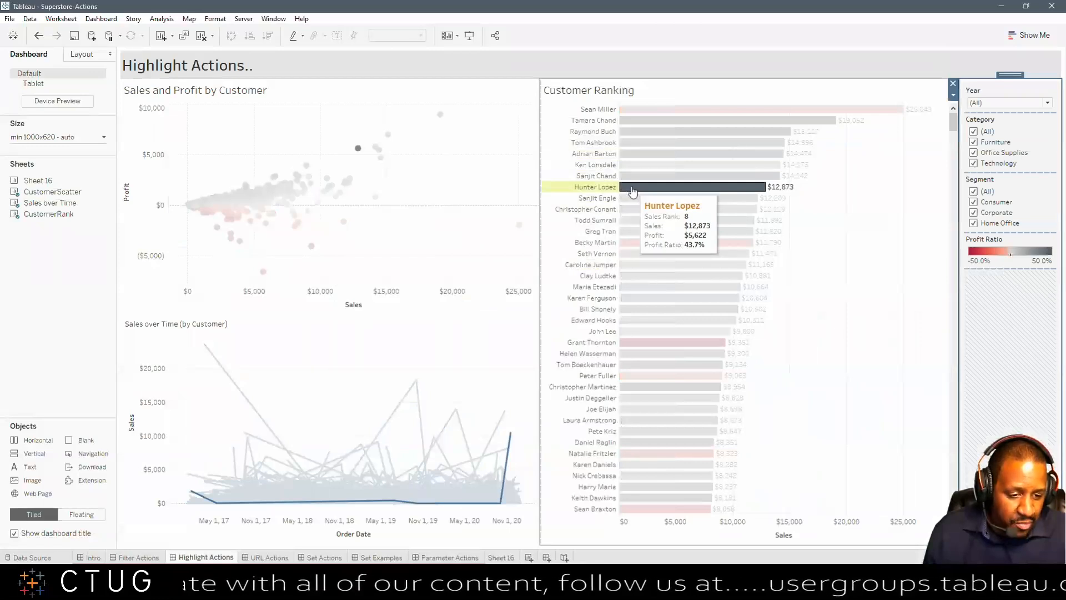
{"action": "mouse_move", "coordinate": [502, 424]}
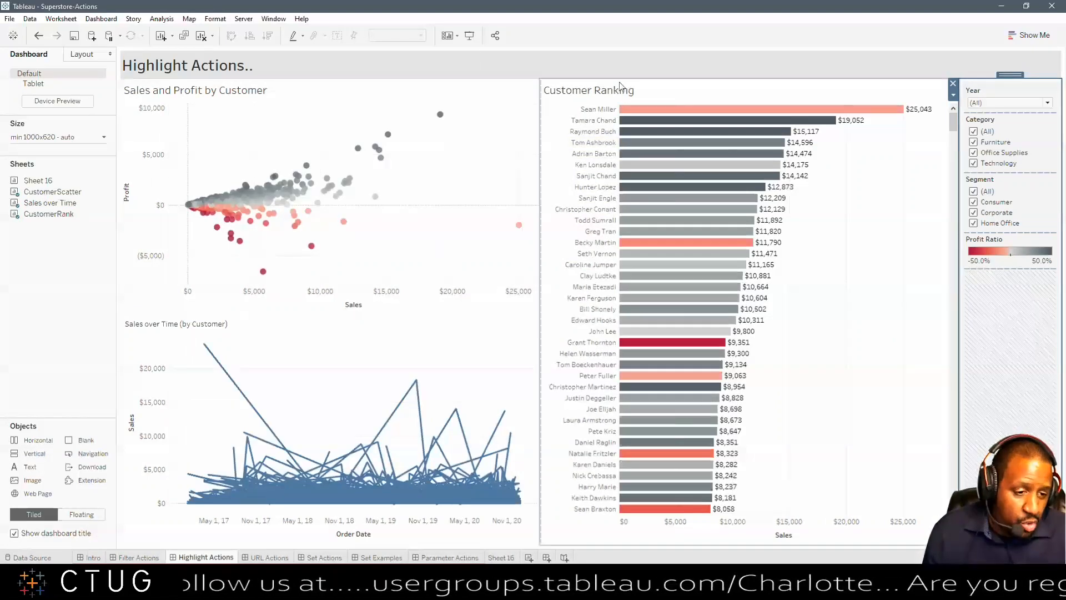
- Limit the source sheets of the "Highlight Customer Name (Hover)" action to CustomerRank by excluding CustomerScatter and Sales over Time
{"action": "left_click", "coordinate": [709, 91]}
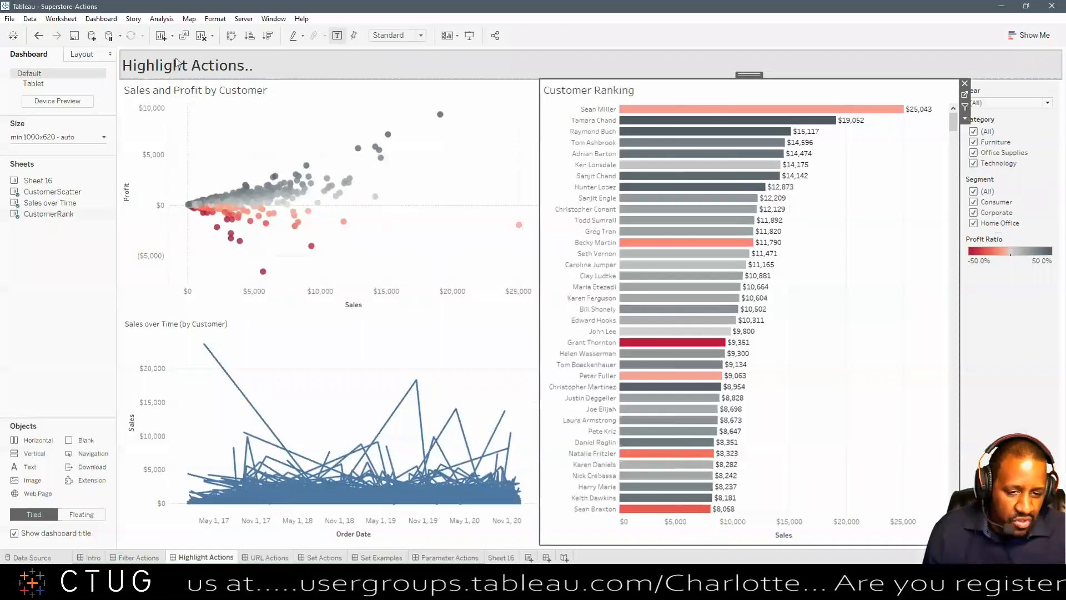
{"action": "left_click", "coordinate": [98, 21]}
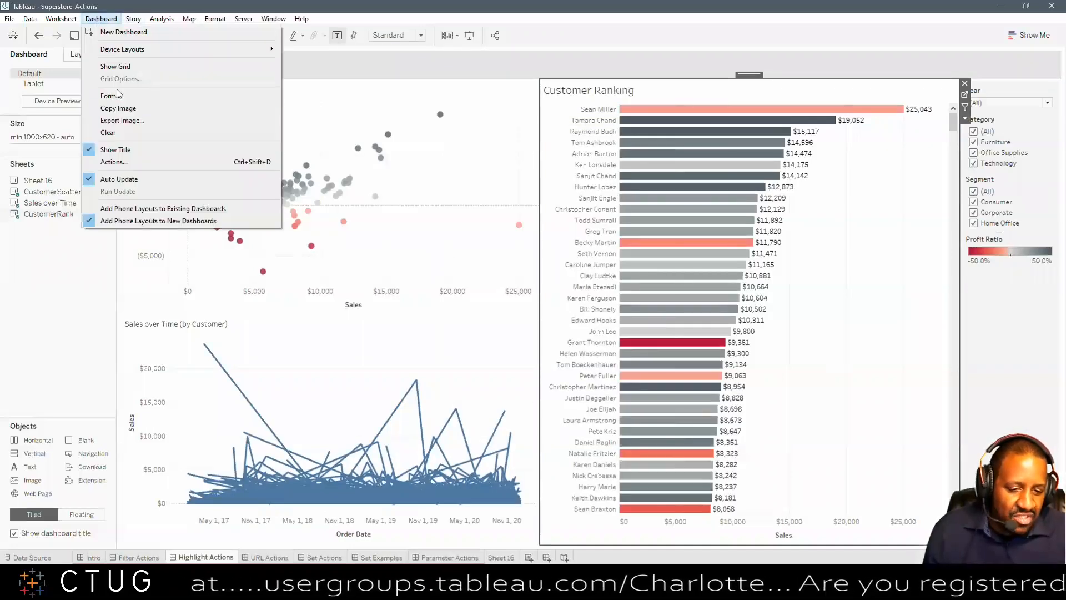
{"action": "left_click", "coordinate": [122, 158]}
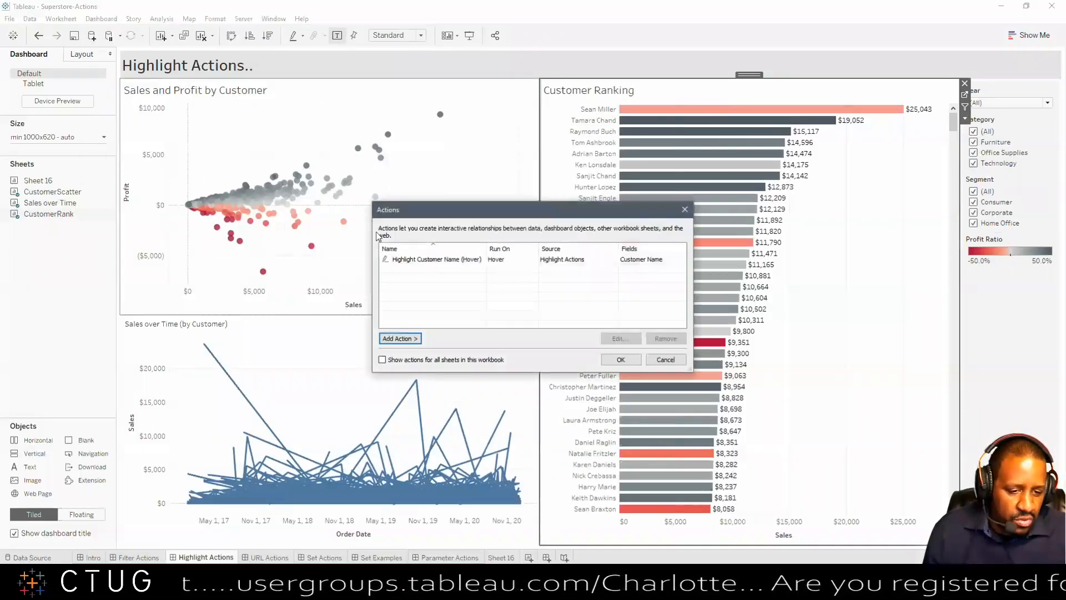
{"action": "left_click", "coordinate": [448, 260]}
{"action": "left_click", "coordinate": [619, 338]}
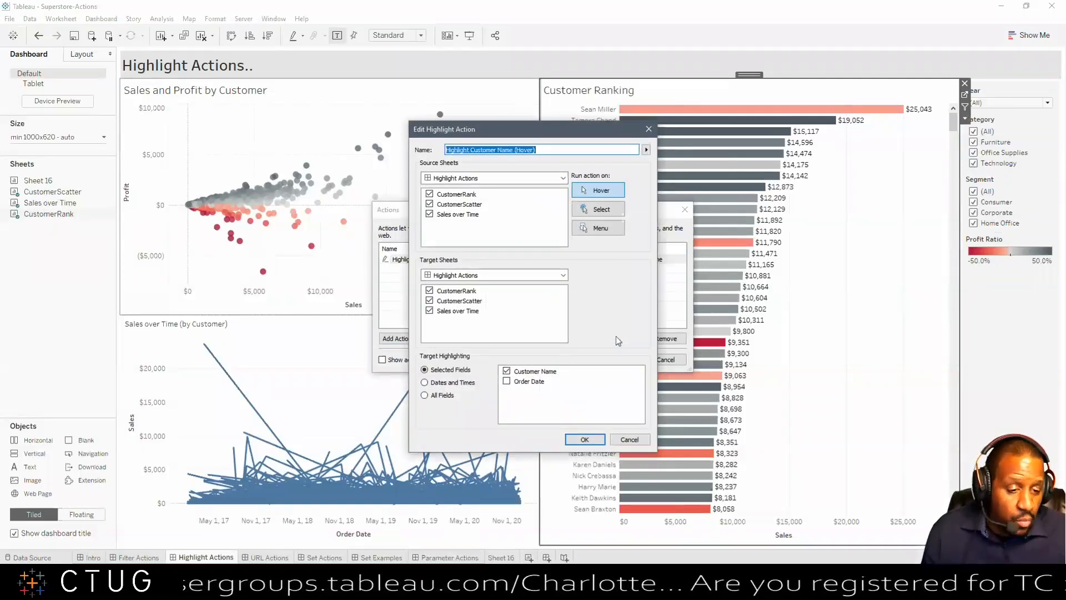
{"action": "left_click_drag", "start_coordinate": [514, 127], "coordinate": [378, 122]}
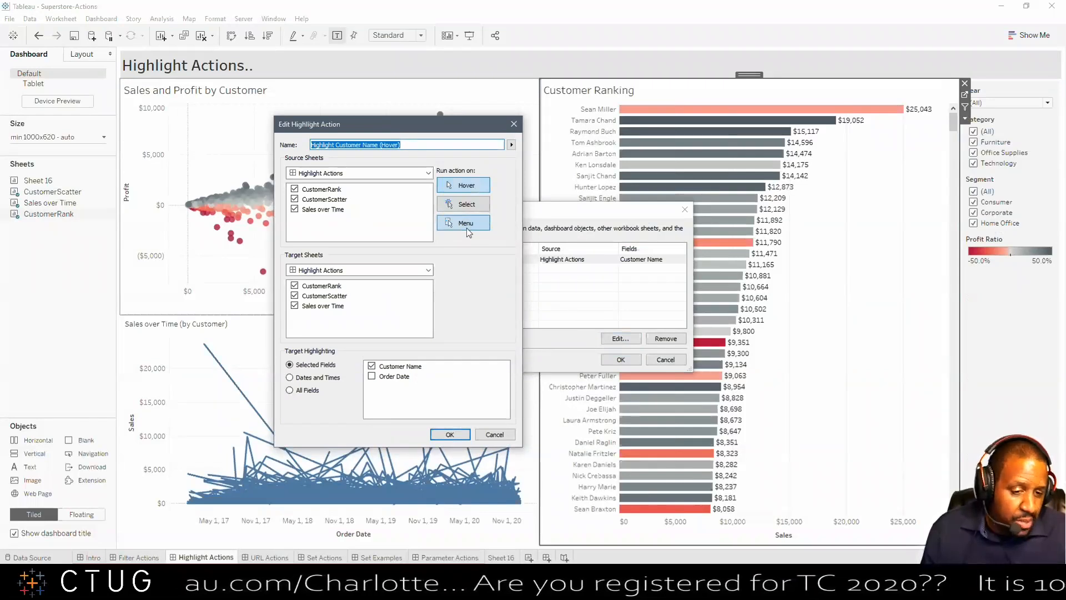
{"action": "left_click", "coordinate": [298, 199]}
{"action": "left_click", "coordinate": [296, 210]}
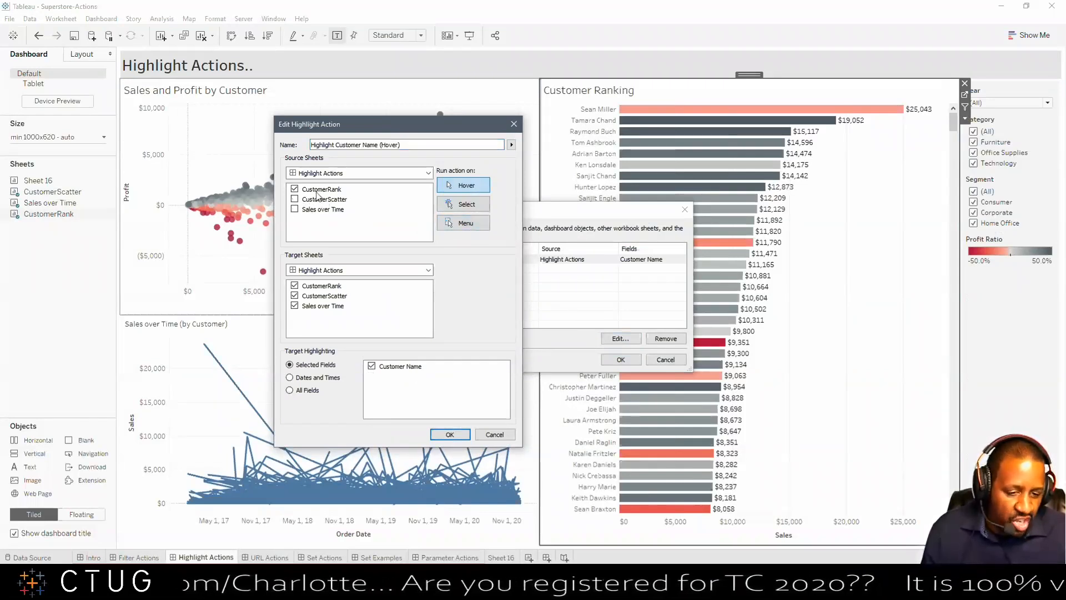
{"action": "left_click", "coordinate": [448, 434]}
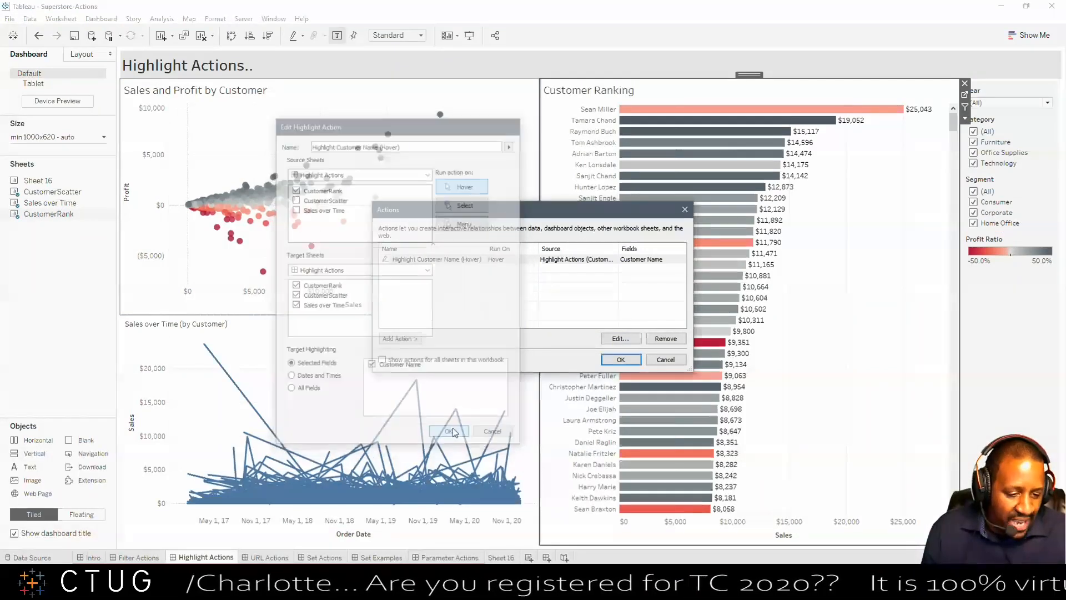
{"action": "left_click", "coordinate": [620, 359]}
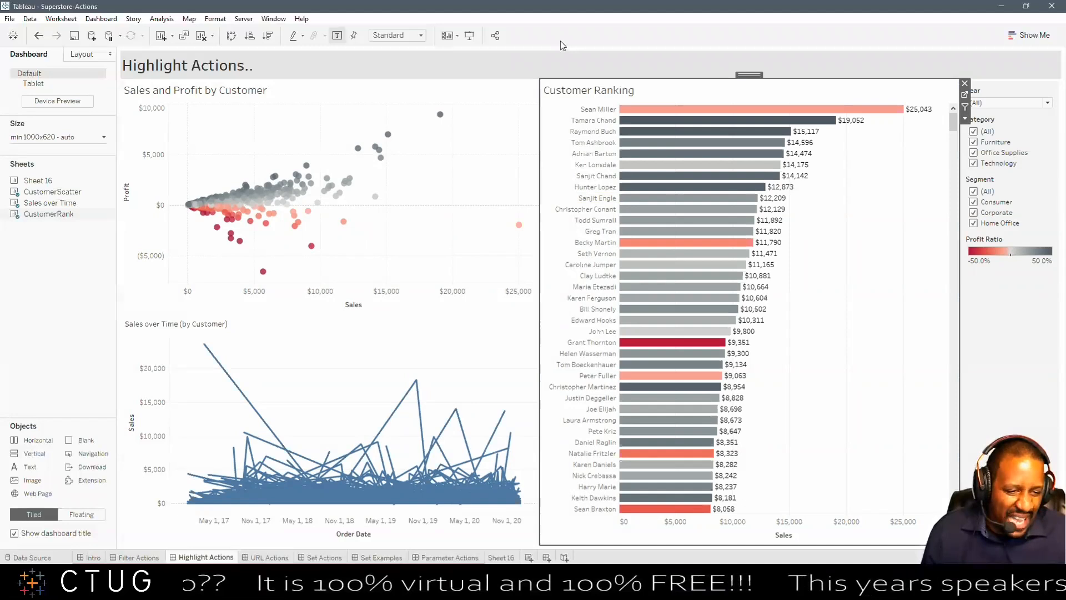
{"action": "left_click", "coordinate": [1019, 383]}
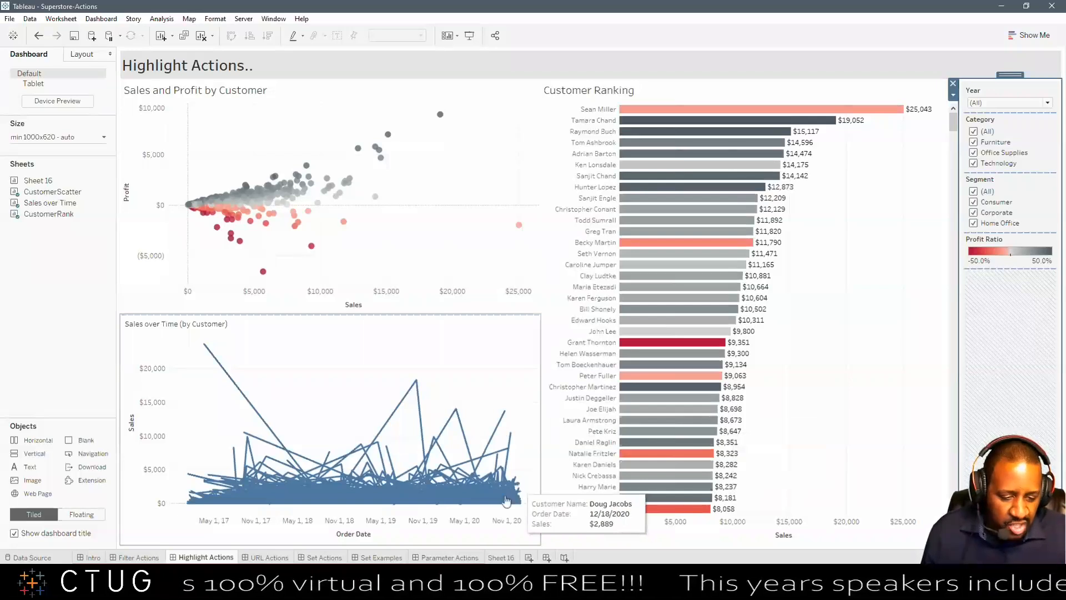
- Open the URL Actions dashboard, select Florida on the profitability map and view its tooltip
{"action": "left_click", "coordinate": [272, 558]}
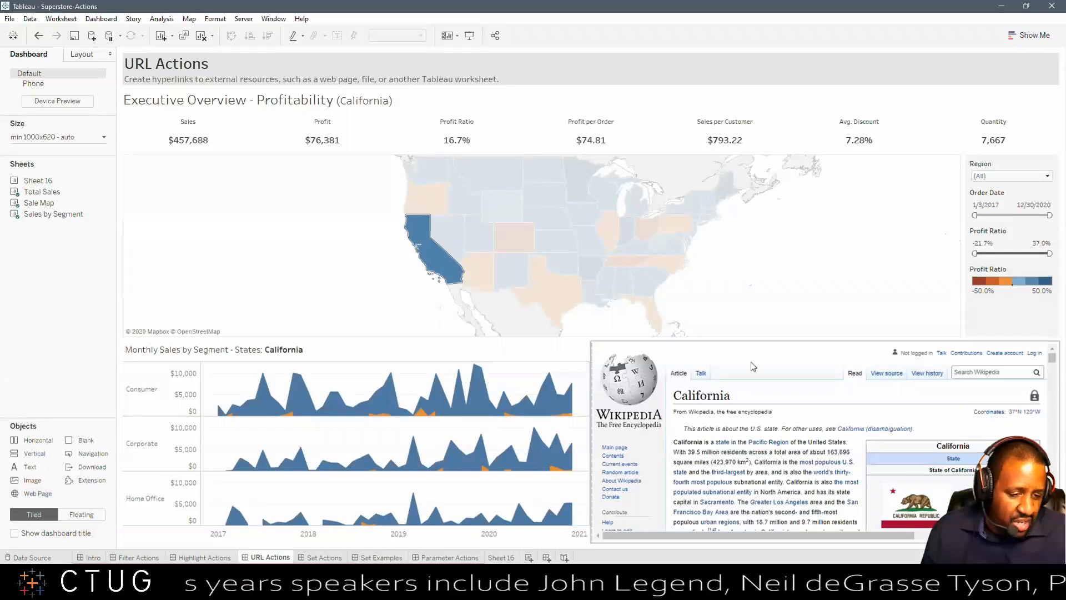
{"action": "left_click", "coordinate": [648, 317]}
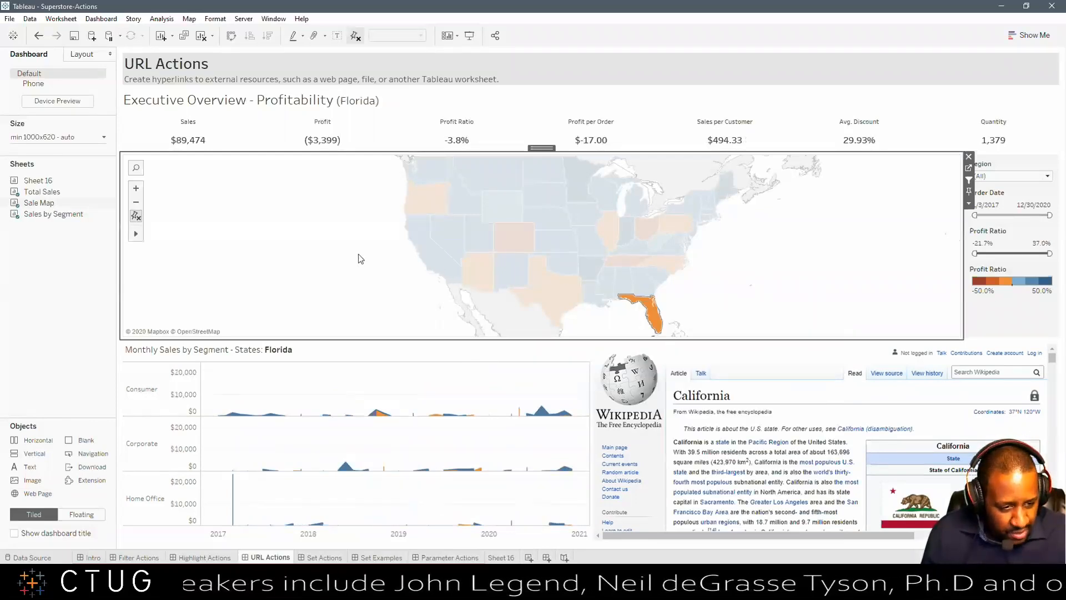
{"action": "mouse_move", "coordinate": [660, 317]}
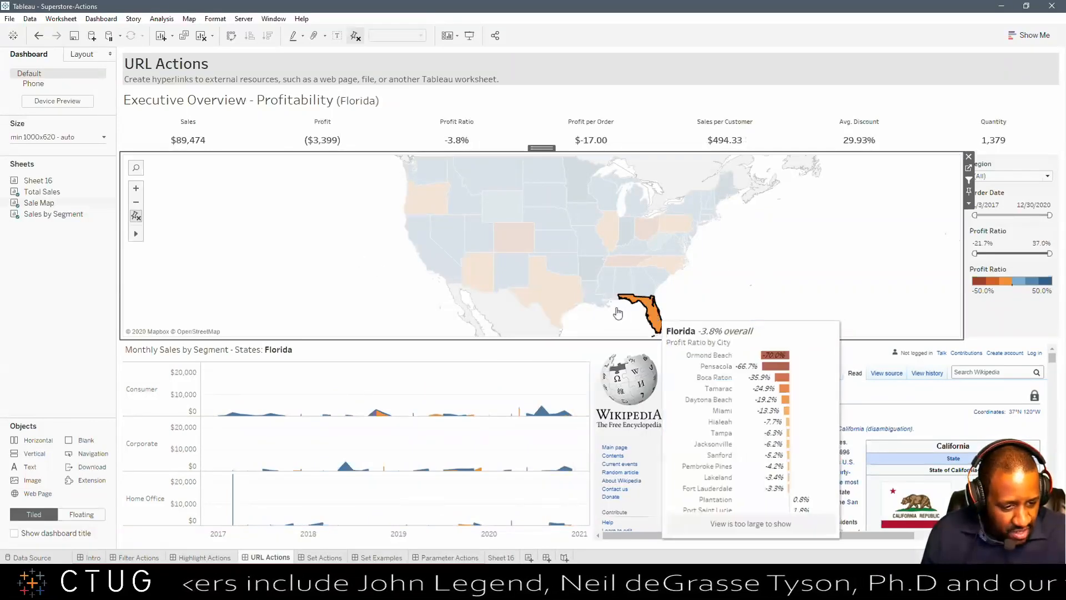
- Test the profitability map by selecting Oregon, then clear the selection to return to all states
{"action": "left_click", "coordinate": [618, 313]}
{"action": "left_click", "coordinate": [426, 207]}
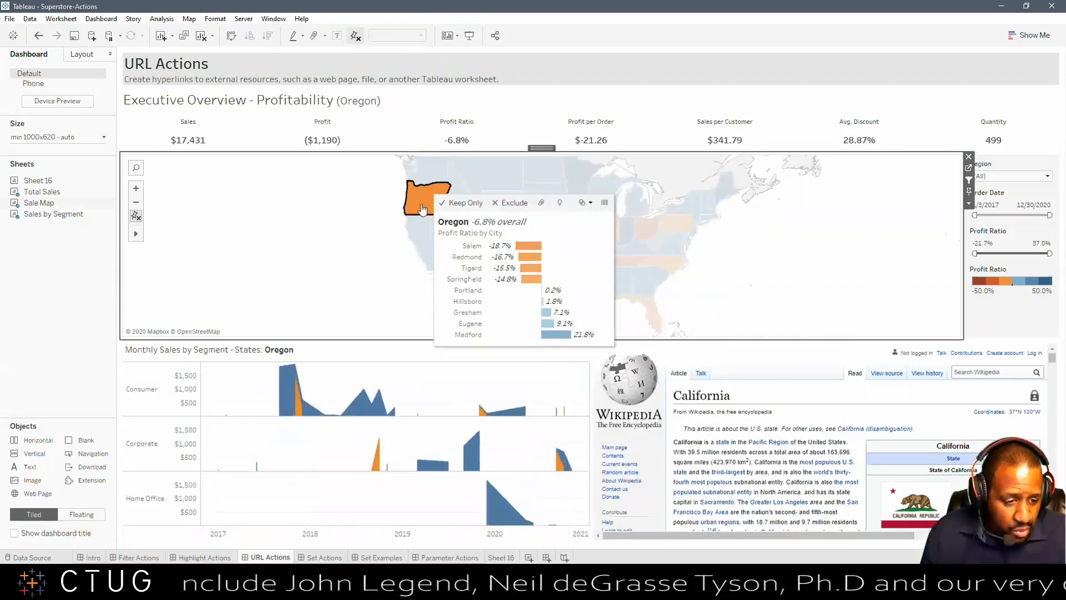
{"action": "left_click", "coordinate": [331, 173]}
- Set the URL target of the dashboard's "URL Action" to New Browser Tab
{"action": "left_click", "coordinate": [100, 19]}
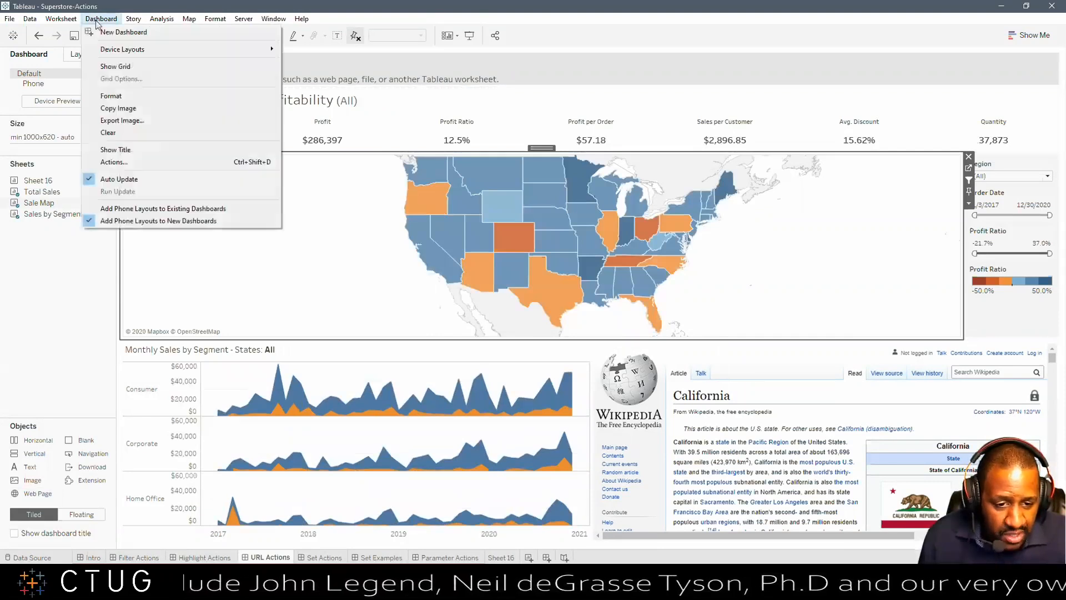
{"action": "left_click", "coordinate": [113, 162]}
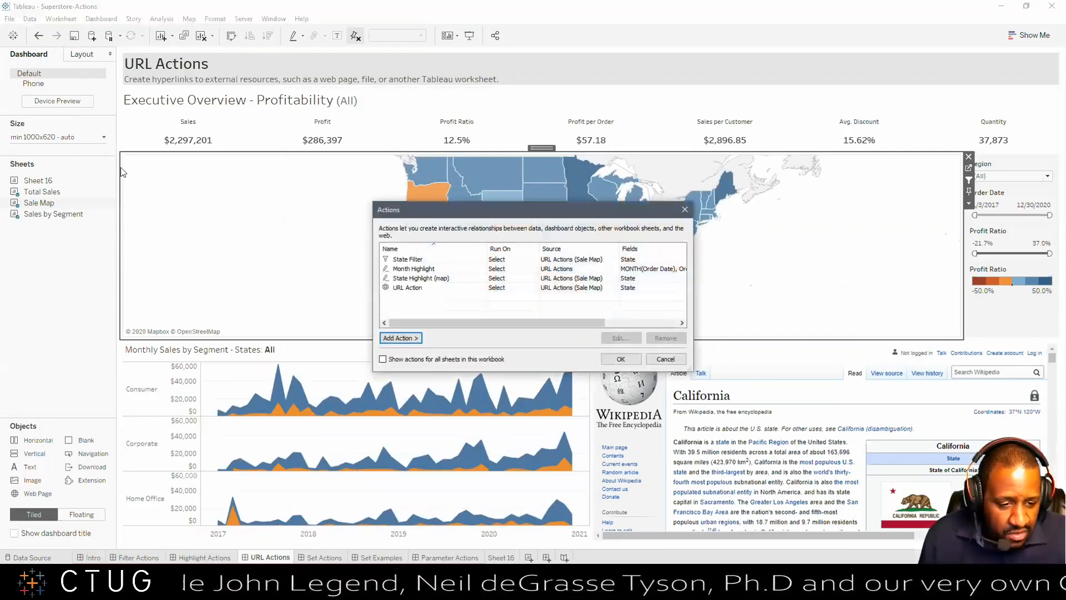
{"action": "left_click", "coordinate": [452, 289]}
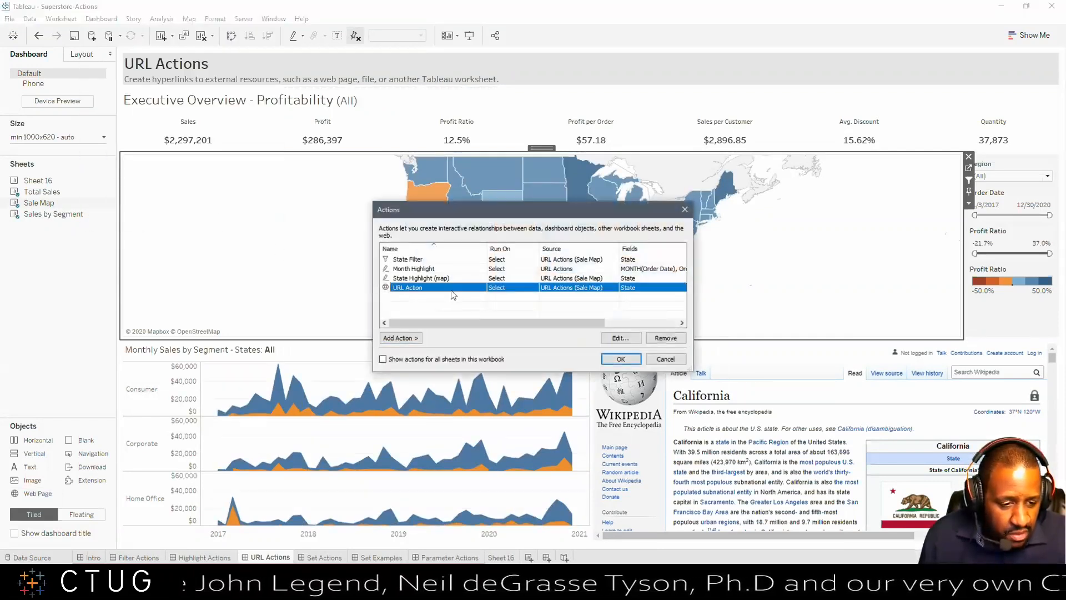
{"action": "left_click", "coordinate": [620, 338]}
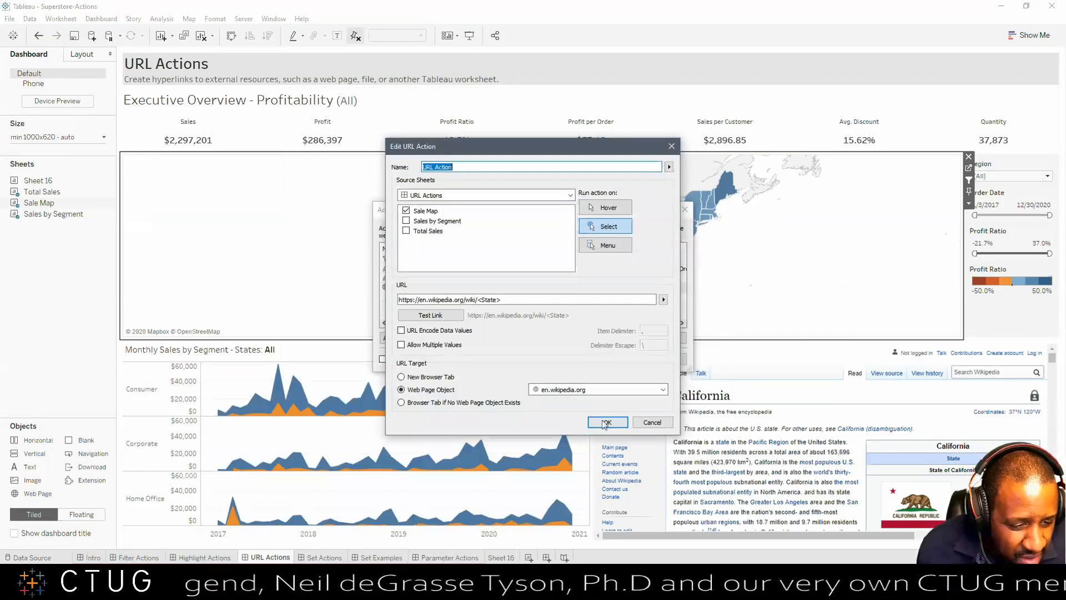
{"action": "left_click", "coordinate": [401, 377]}
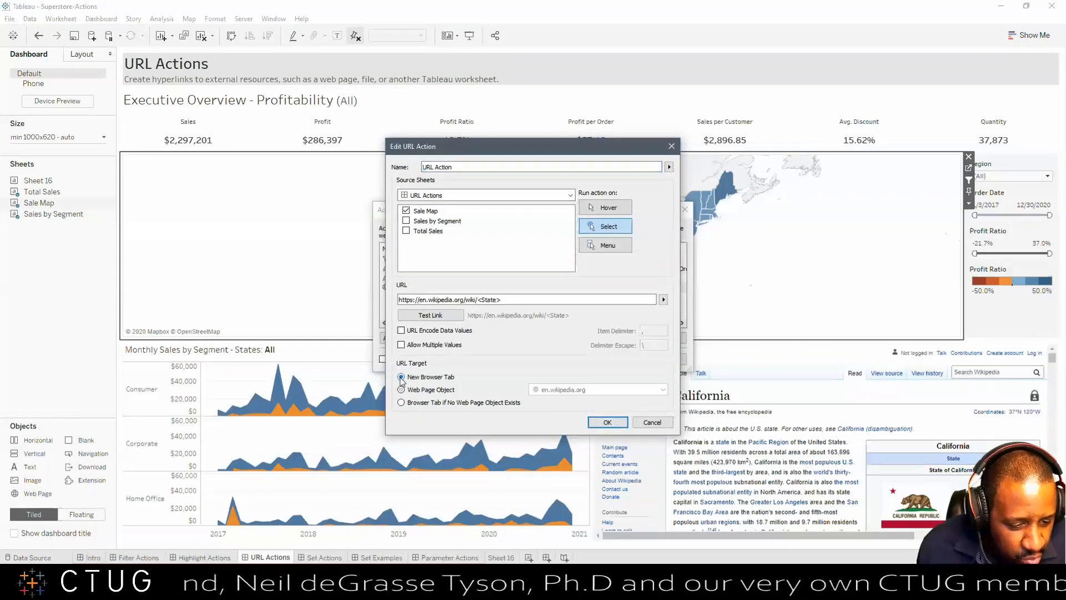
{"action": "left_click", "coordinate": [607, 422]}
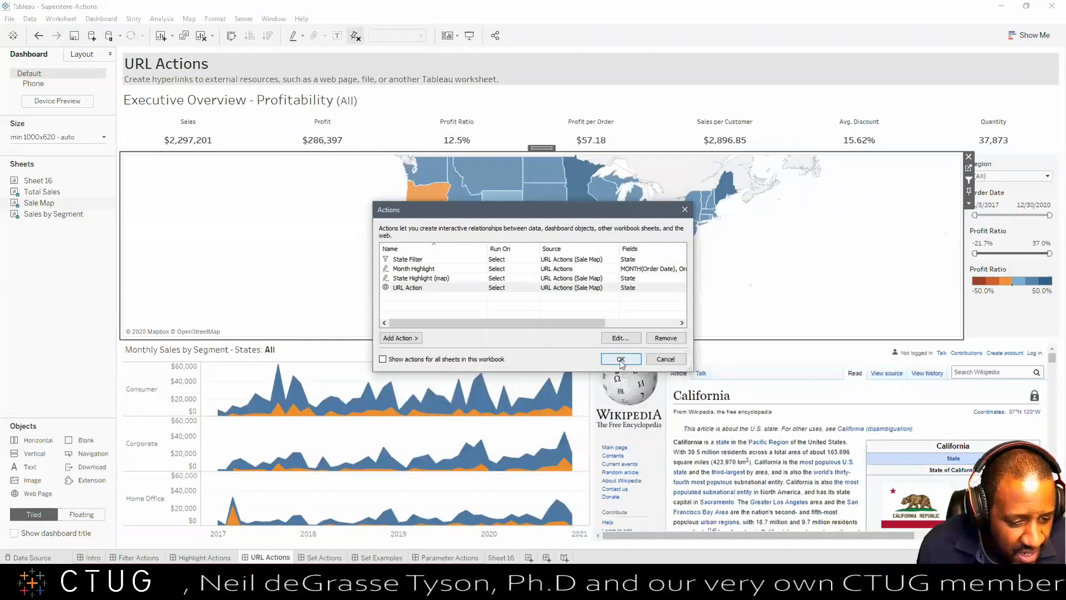
{"action": "left_click", "coordinate": [620, 361]}
- Test the URL action with Texas on the map, close its Wikipedia page and select the dashboard's embedded web page object
{"action": "left_click", "coordinate": [536, 294]}
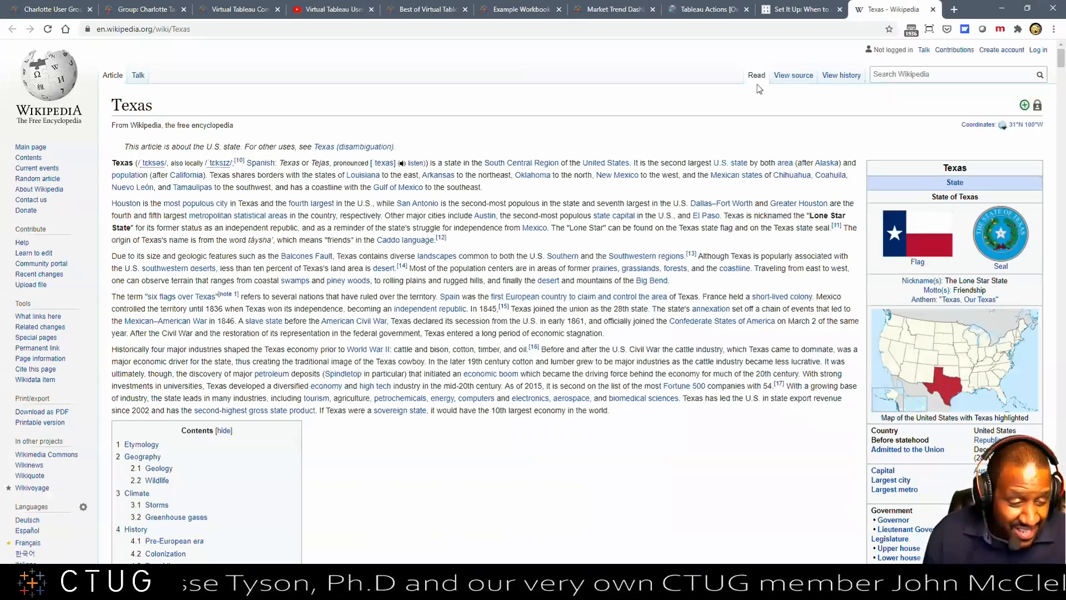
{"action": "left_click", "coordinate": [933, 10]}
{"action": "left_click", "coordinate": [1001, 8]}
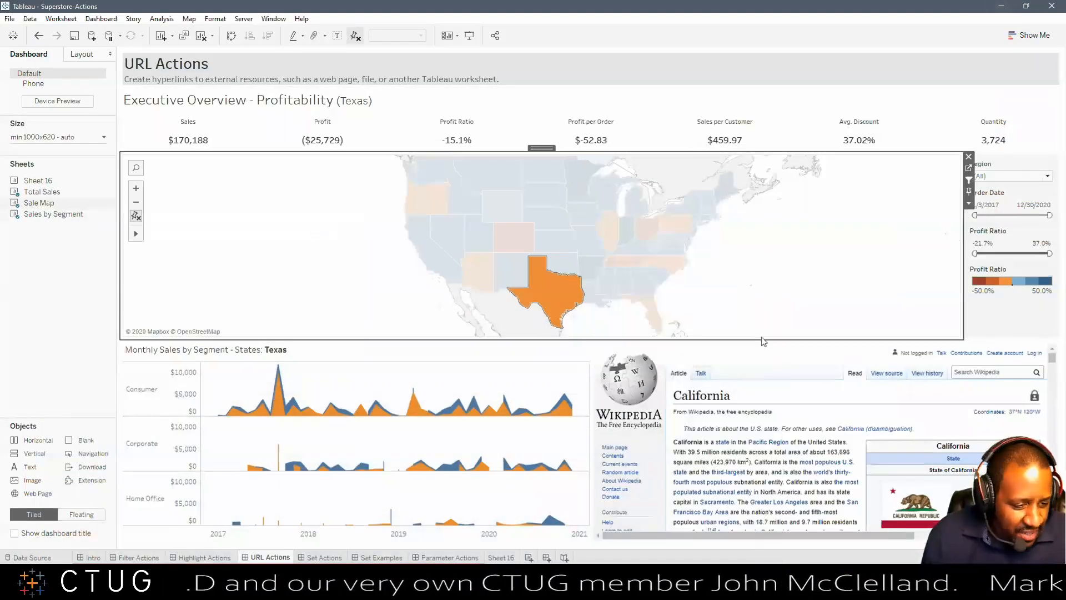
{"action": "left_click", "coordinate": [767, 368]}
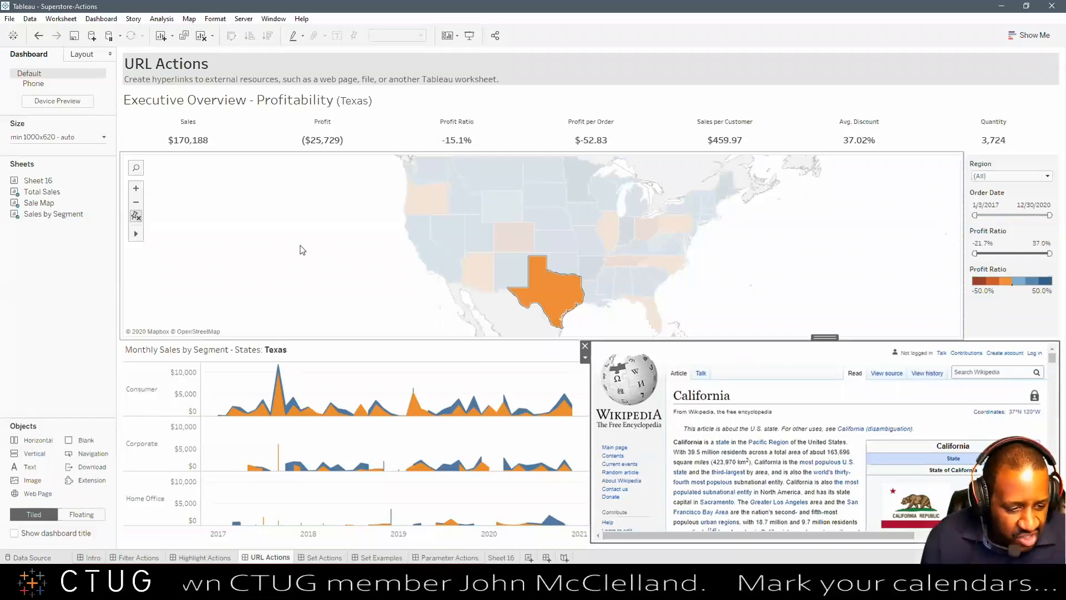
- Reopen the "URL Action" settings and review its source sheet, Wikipedia URL and target
{"action": "mouse_move", "coordinate": [515, 276]}
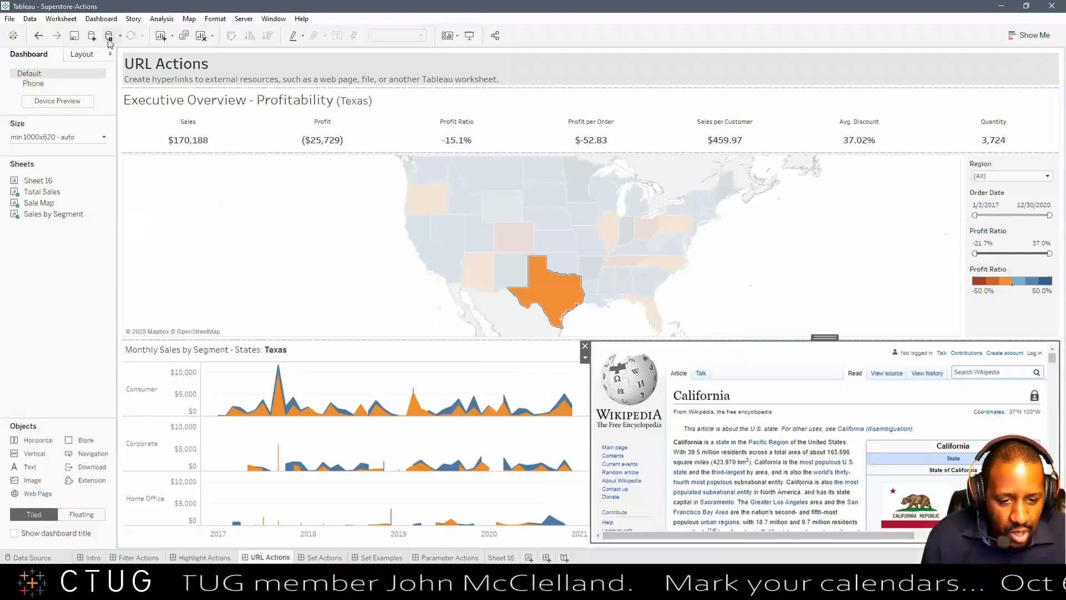
{"action": "left_click", "coordinate": [108, 22]}
{"action": "left_click", "coordinate": [282, 296]}
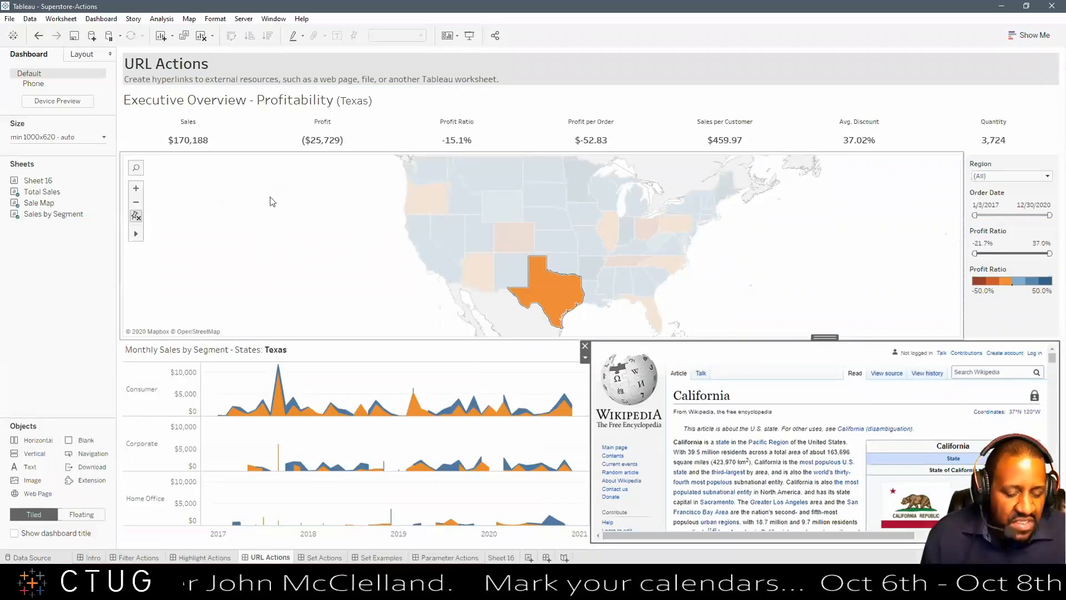
{"action": "left_click", "coordinate": [102, 21]}
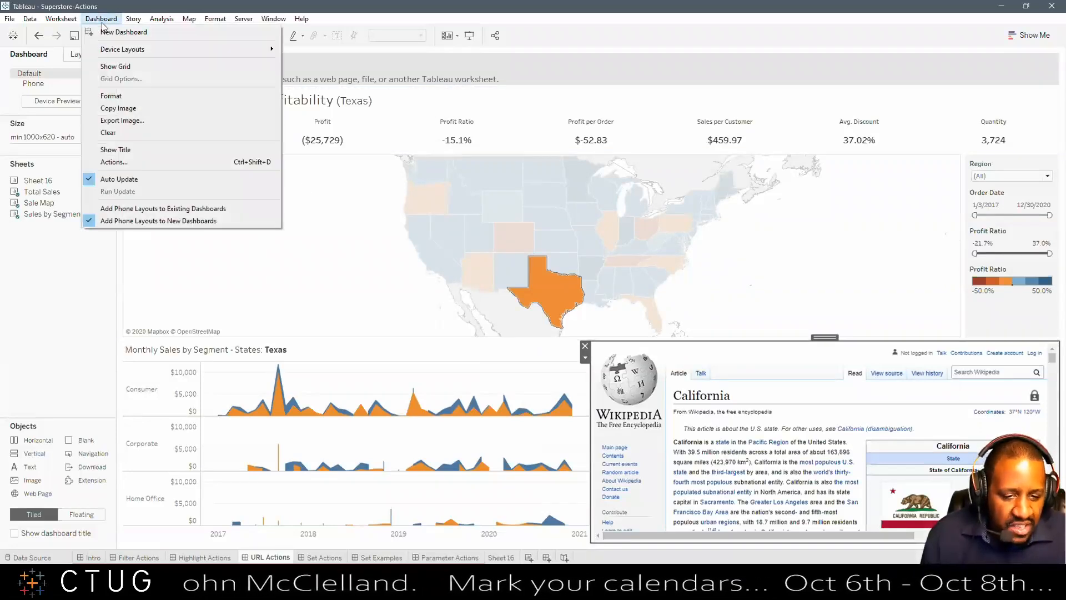
{"action": "left_click", "coordinate": [129, 160]}
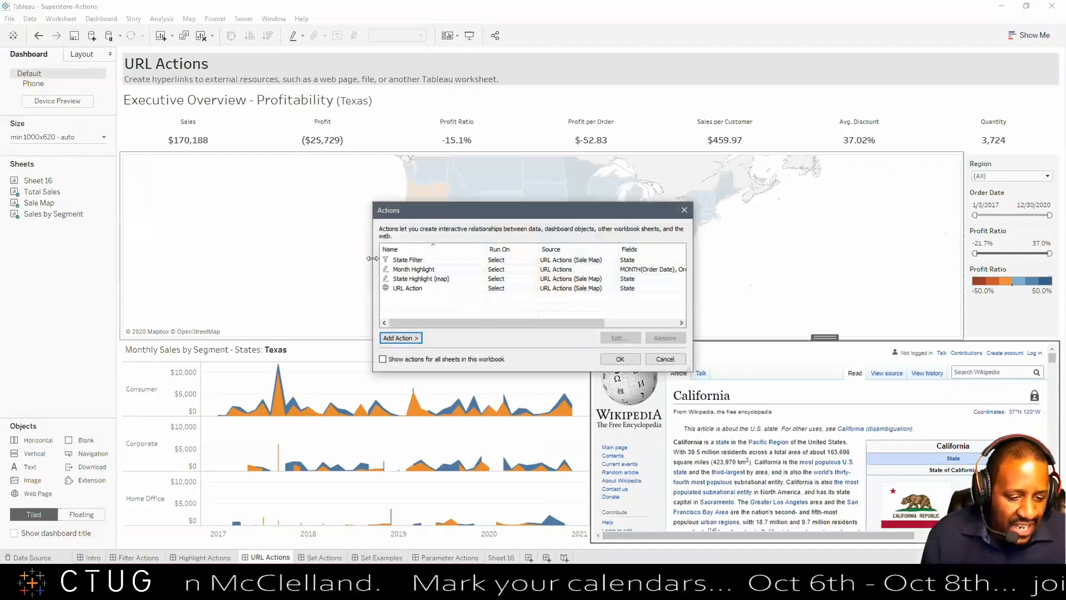
{"action": "left_click", "coordinate": [424, 288]}
{"action": "left_click", "coordinate": [619, 338]}
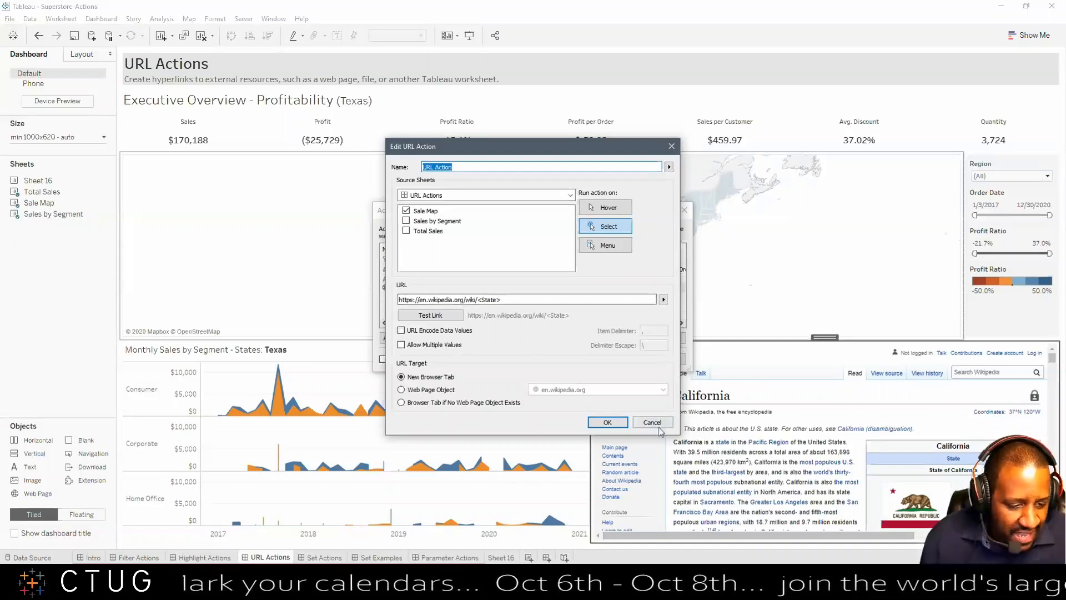
{"action": "left_click", "coordinate": [608, 422]}
{"action": "left_click", "coordinate": [620, 359]}
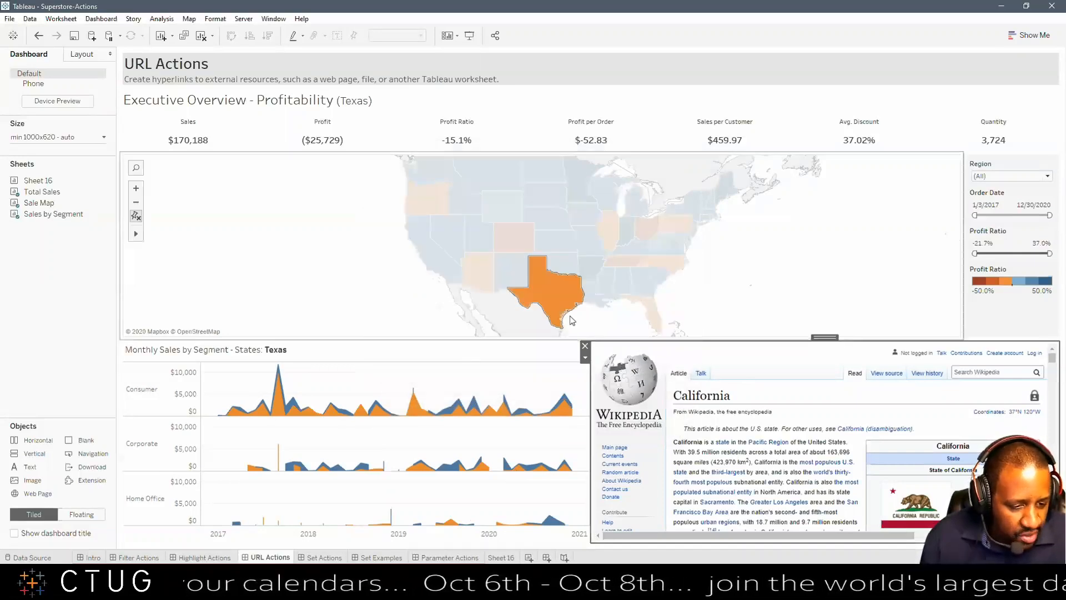
- Trigger the URL action for Oregon and highlight the state name in the opened Wikipedia page's address
{"action": "left_click", "coordinate": [436, 193]}
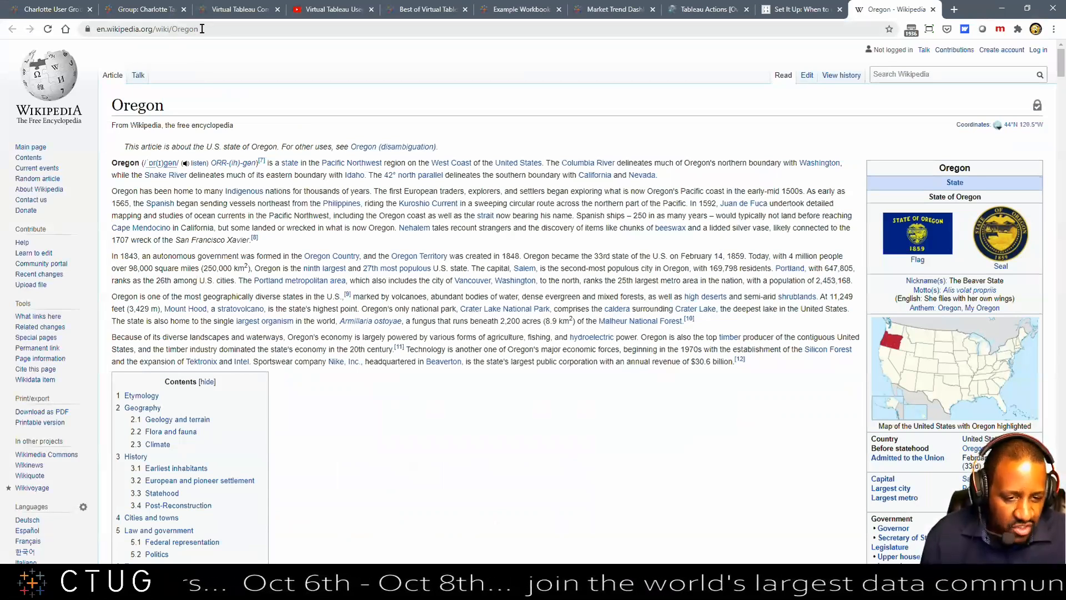
{"action": "left_click", "coordinate": [203, 29]}
{"action": "left_click", "coordinate": [208, 29]}
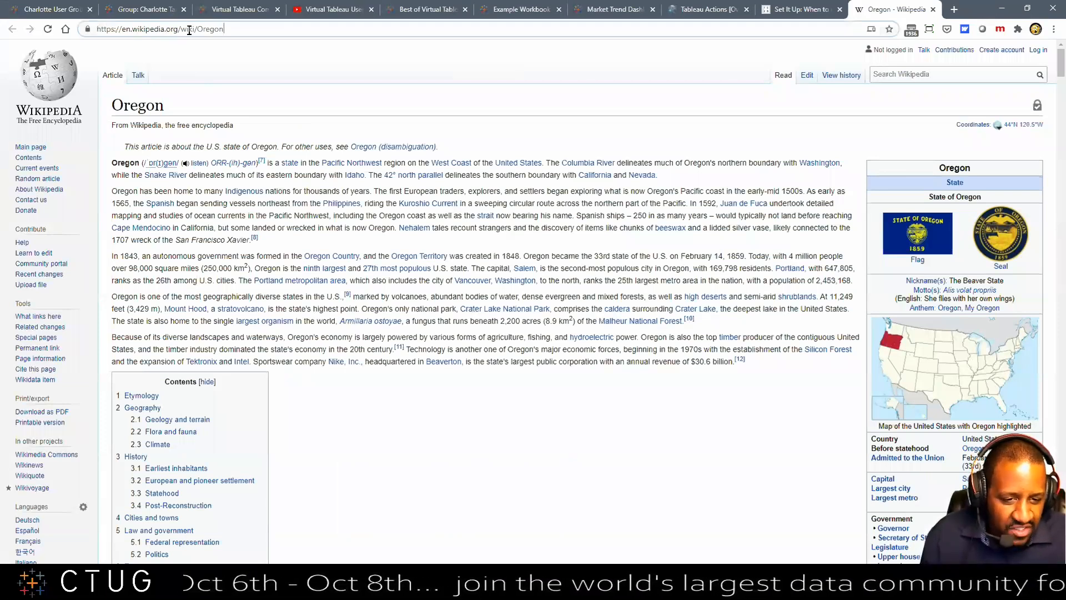
{"action": "left_click_drag", "start_coordinate": [198, 29], "coordinate": [223, 29]}
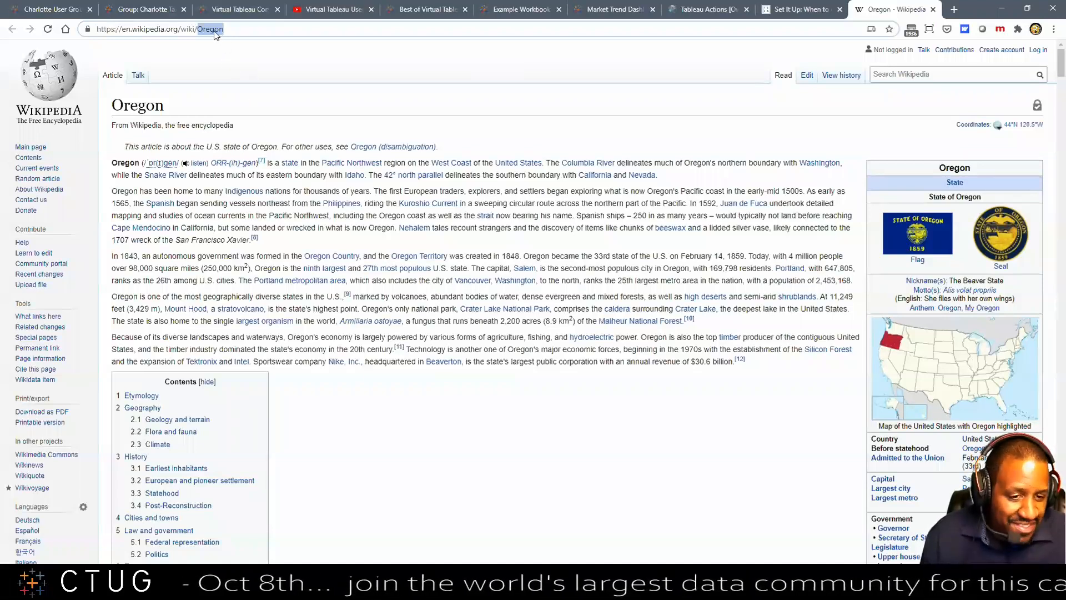
- Replace Oregon with Florida in the Wikipedia address, load that page and return to the Tableau dashboard
{"action": "left_click", "coordinate": [229, 28]}
{"action": "key", "text": "BackSpace"}
{"action": "key", "text": "BackSpace"}
{"action": "key", "text": "BackSpace"}
{"action": "key", "text": "BackSpace"}
{"action": "key", "text": "BackSpace"}
{"action": "key", "text": "BackSpace"}
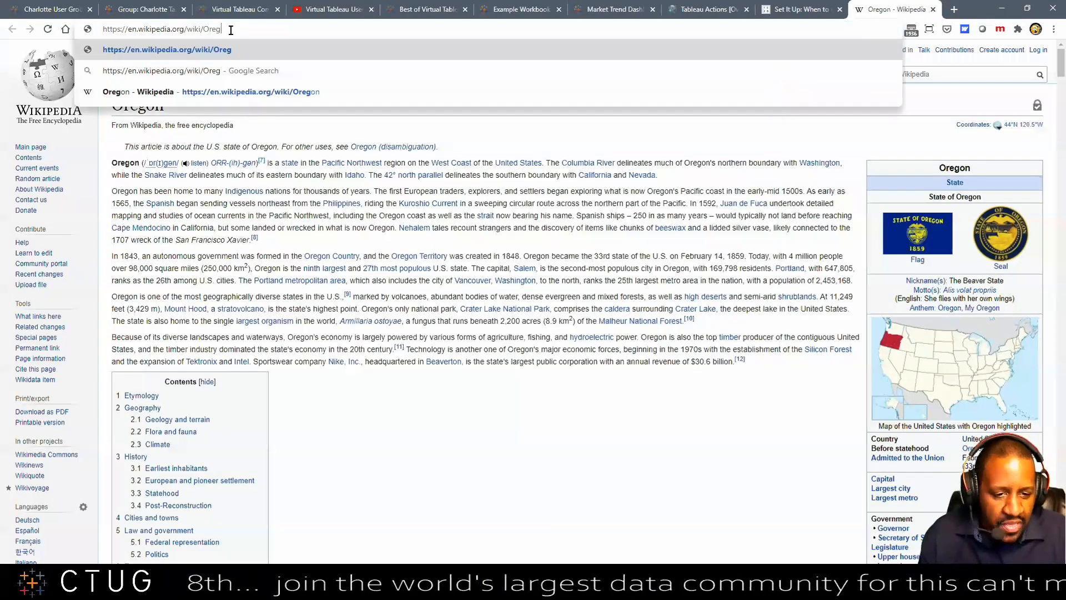
{"action": "type", "text": "Florida"}
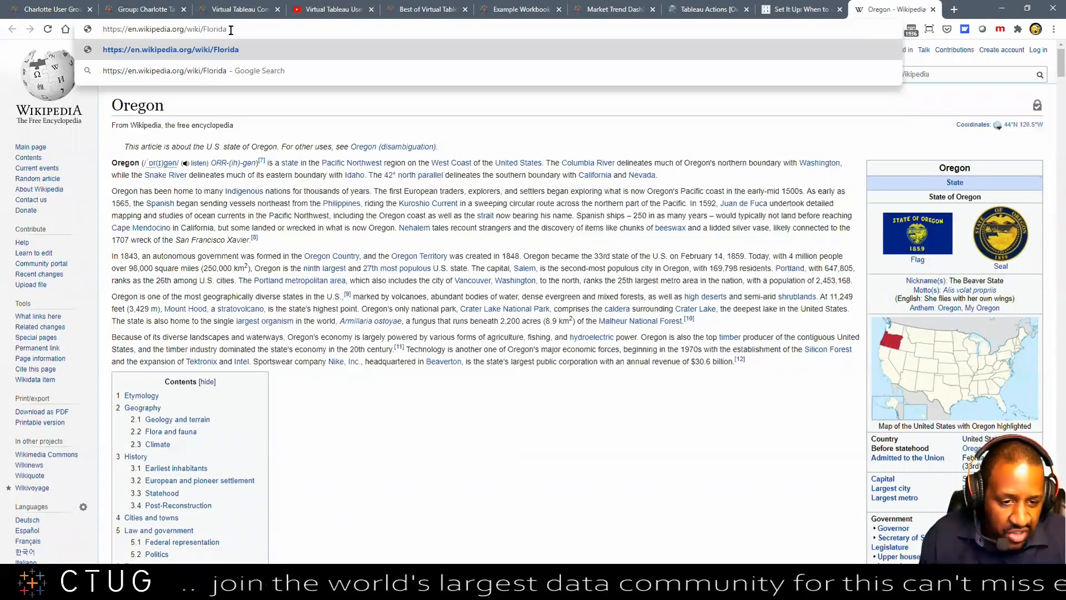
{"action": "key", "text": "Return"}
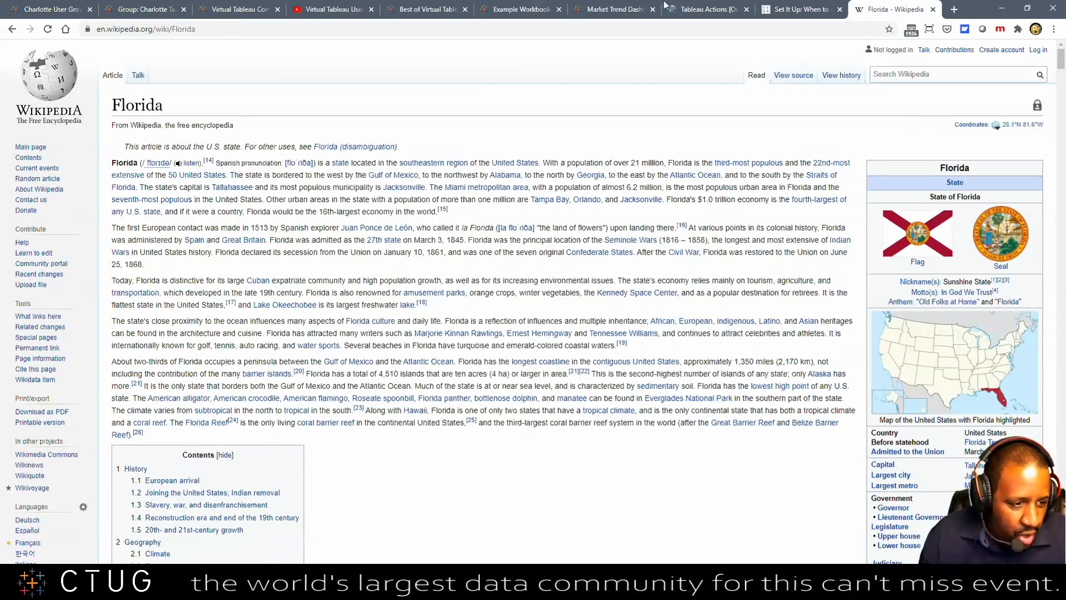
{"action": "left_click", "coordinate": [1002, 9]}
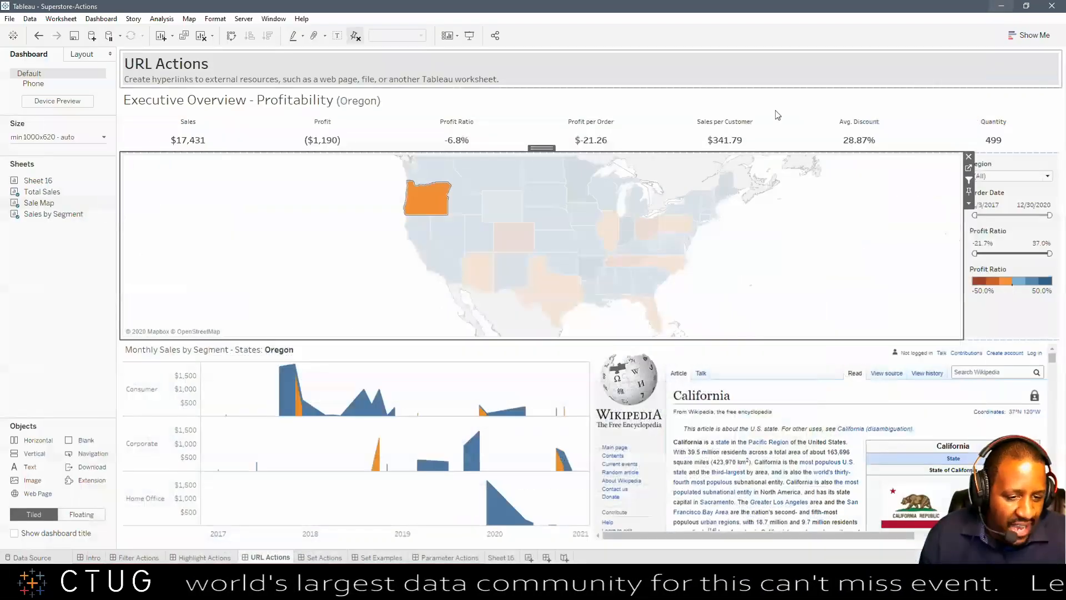
- Open the "URL Action" for editing and clear its URL
{"action": "left_click", "coordinate": [101, 18]}
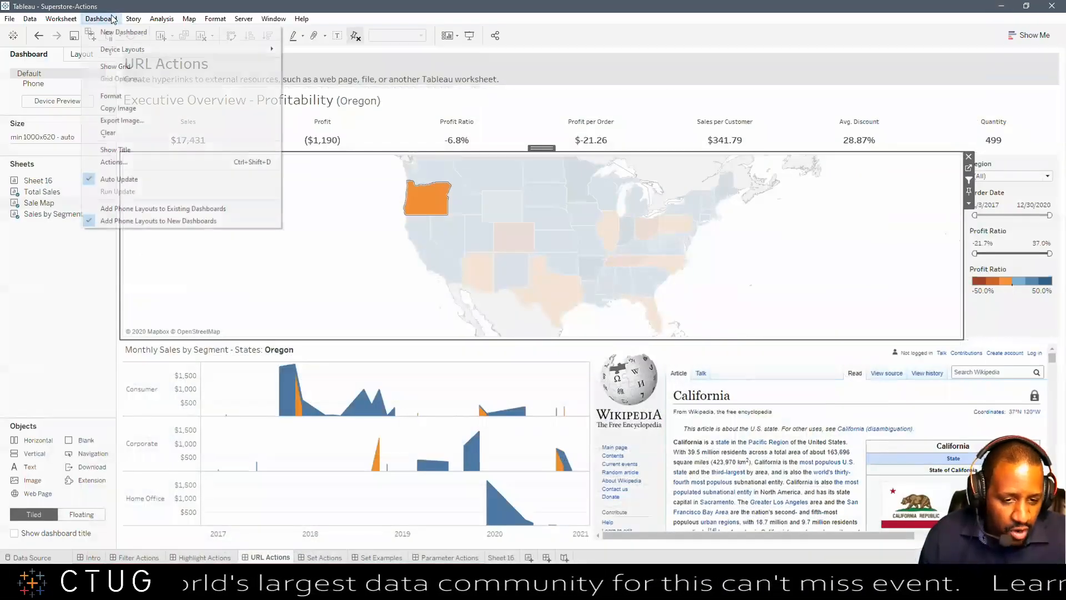
{"action": "left_click", "coordinate": [151, 163]}
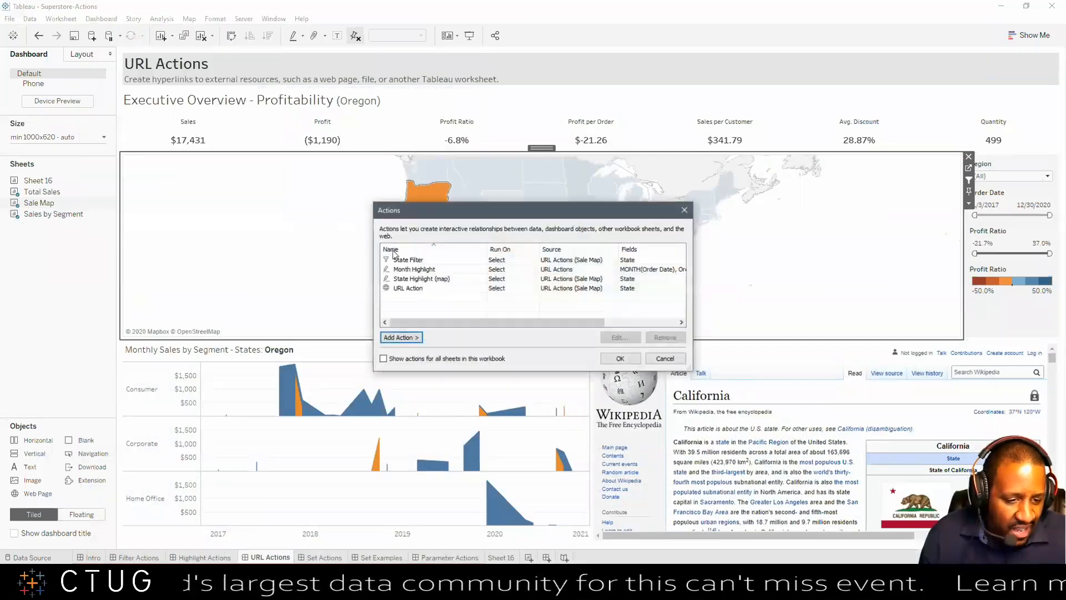
{"action": "left_click", "coordinate": [438, 288]}
{"action": "left_click", "coordinate": [620, 337]}
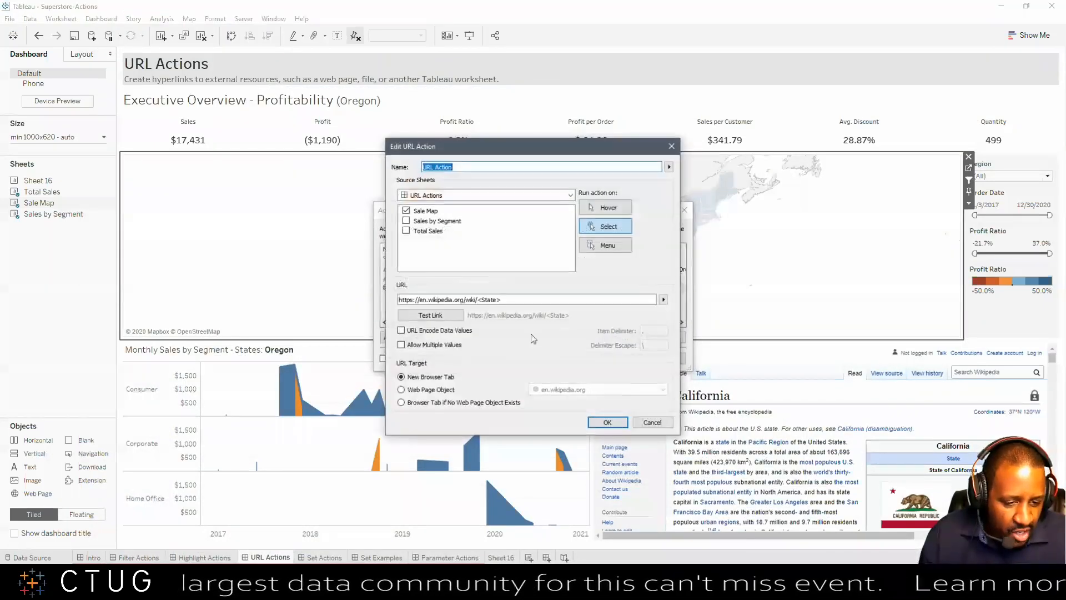
{"action": "left_click", "coordinate": [513, 300]}
{"action": "left_click_drag", "start_coordinate": [508, 299], "coordinate": [316, 293]}
{"action": "key", "text": "Delete"}
{"action": "key", "text": "alt+Tab"}
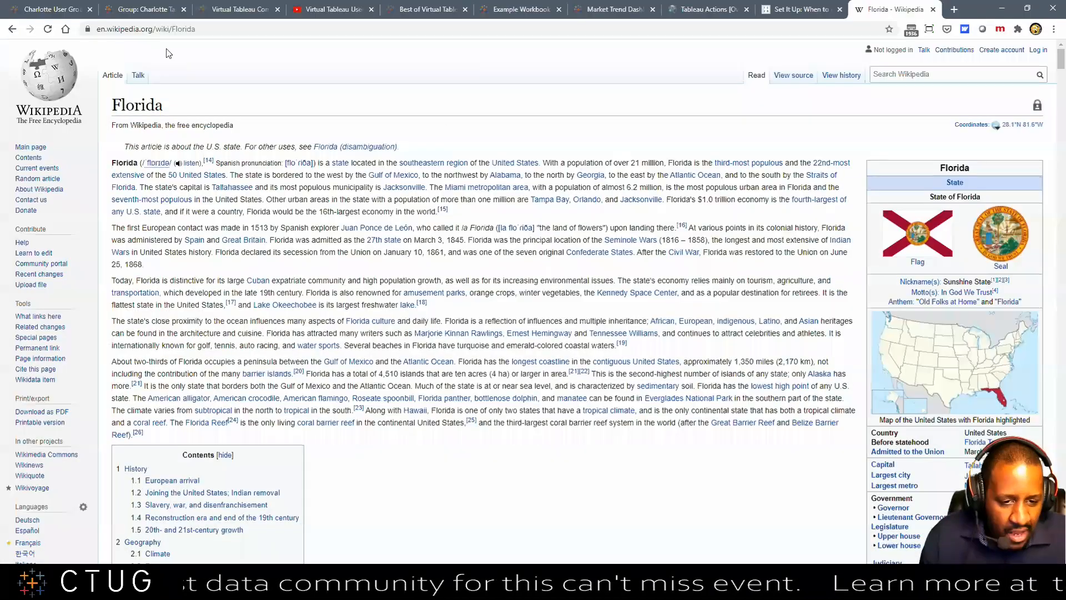
{"action": "left_click", "coordinate": [171, 29]}
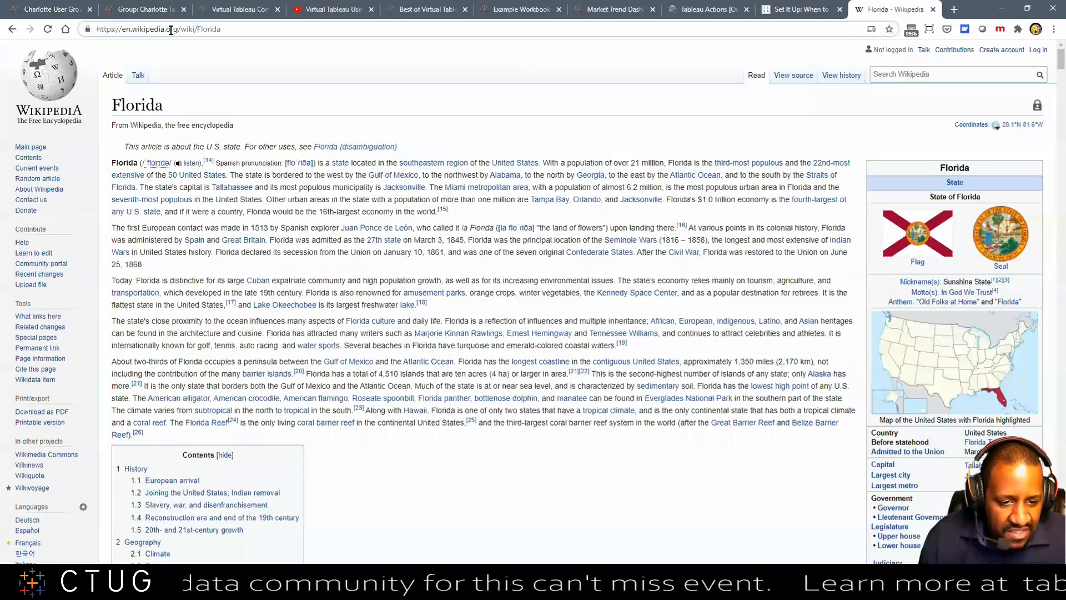
{"action": "left_click_drag", "start_coordinate": [198, 29], "coordinate": [96, 29]}
{"action": "key", "text": "ctrl+c"}
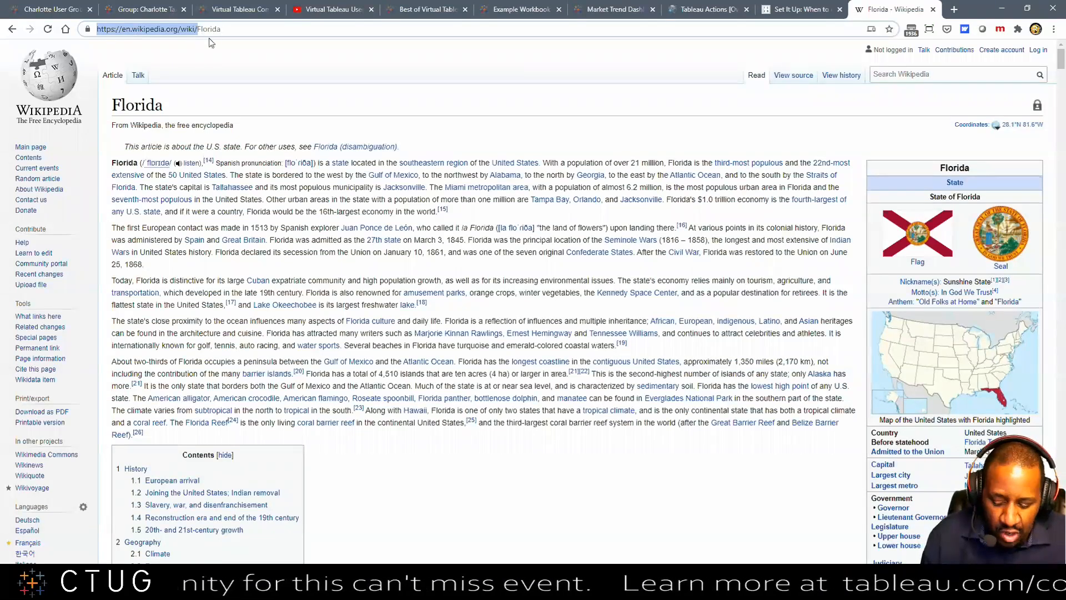
{"action": "key", "text": "alt+Tab"}
{"action": "left_click", "coordinate": [456, 299]}
{"action": "key", "text": "ctrl+v"}
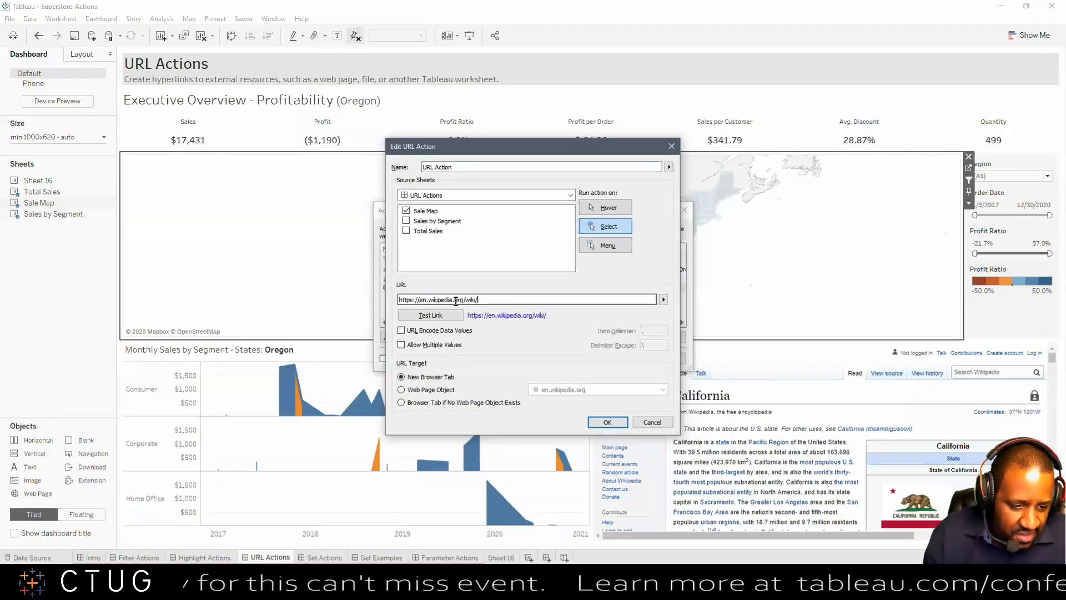
{"action": "left_click", "coordinate": [663, 300]}
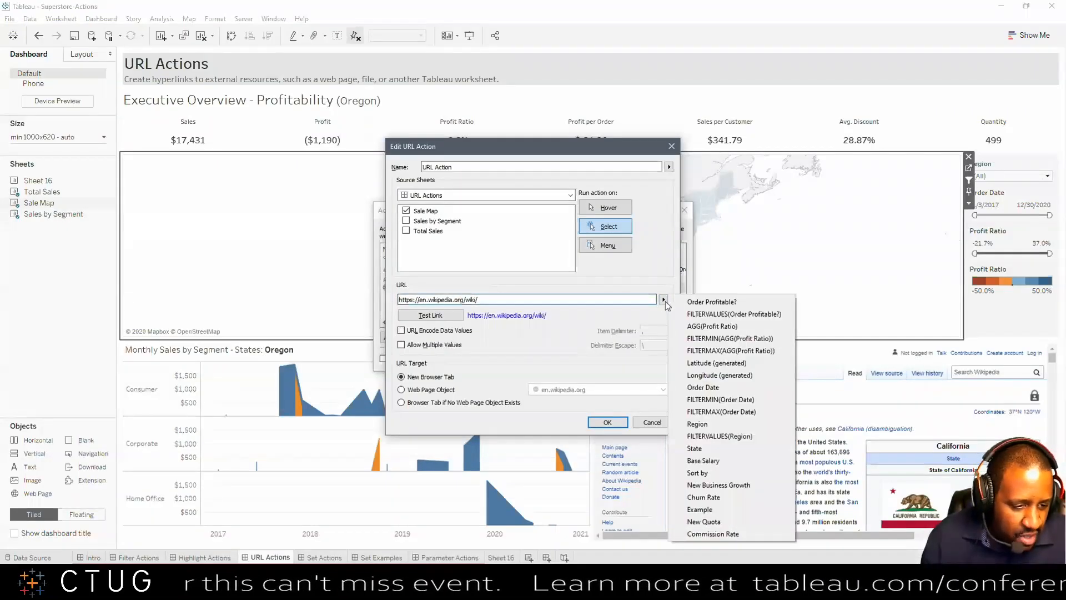
{"action": "left_click", "coordinate": [722, 448]}
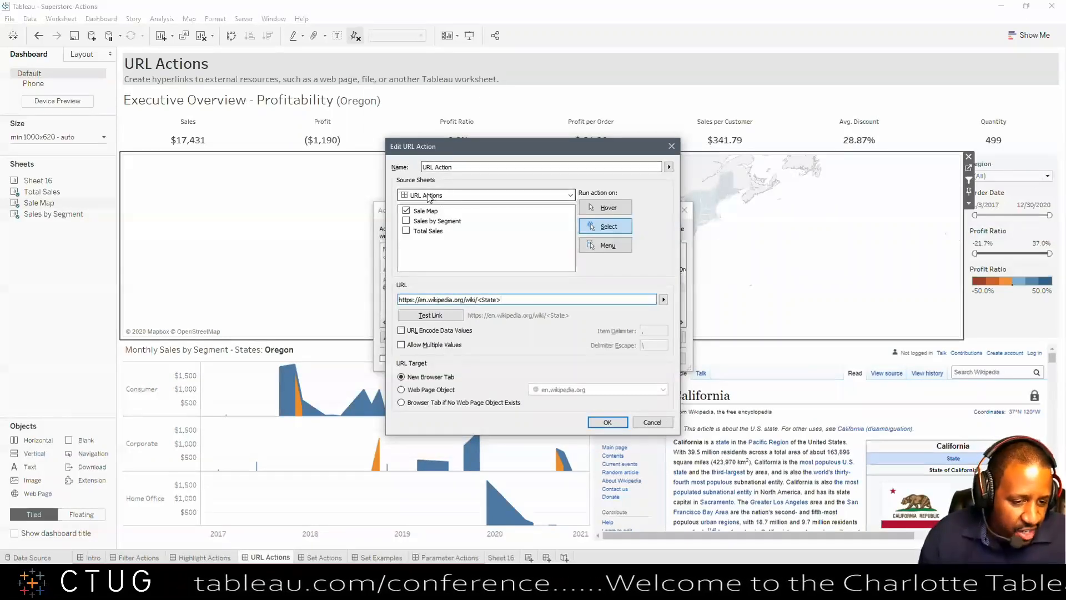
- Move the Edit URL Action dialog away from the map and highlight the <State> placeholder in its URL
{"action": "left_click_drag", "start_coordinate": [494, 147], "coordinate": [727, 245]}
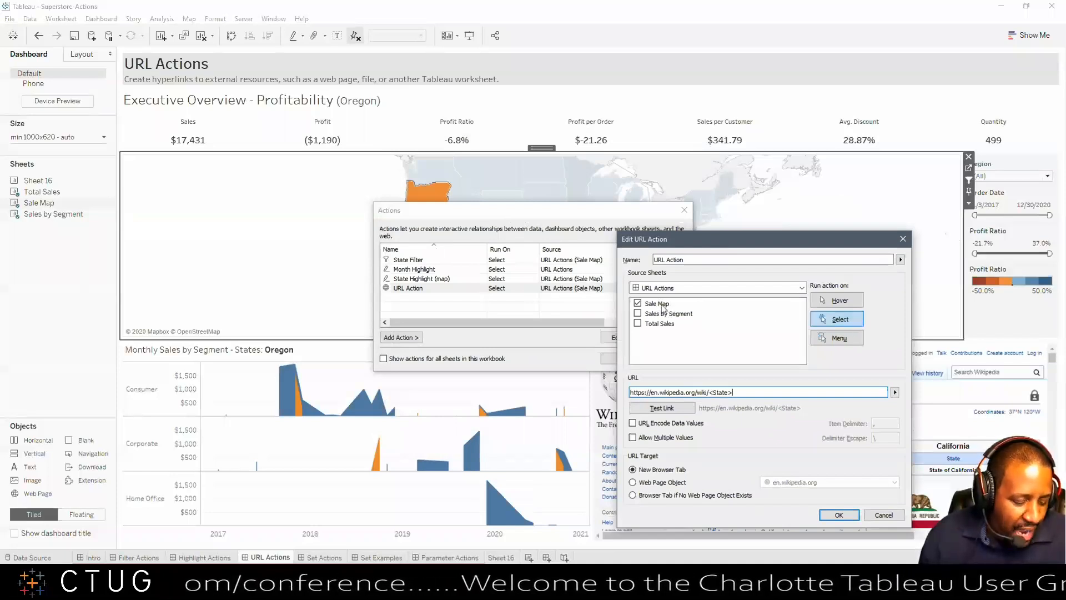
{"action": "left_click", "coordinate": [733, 396]}
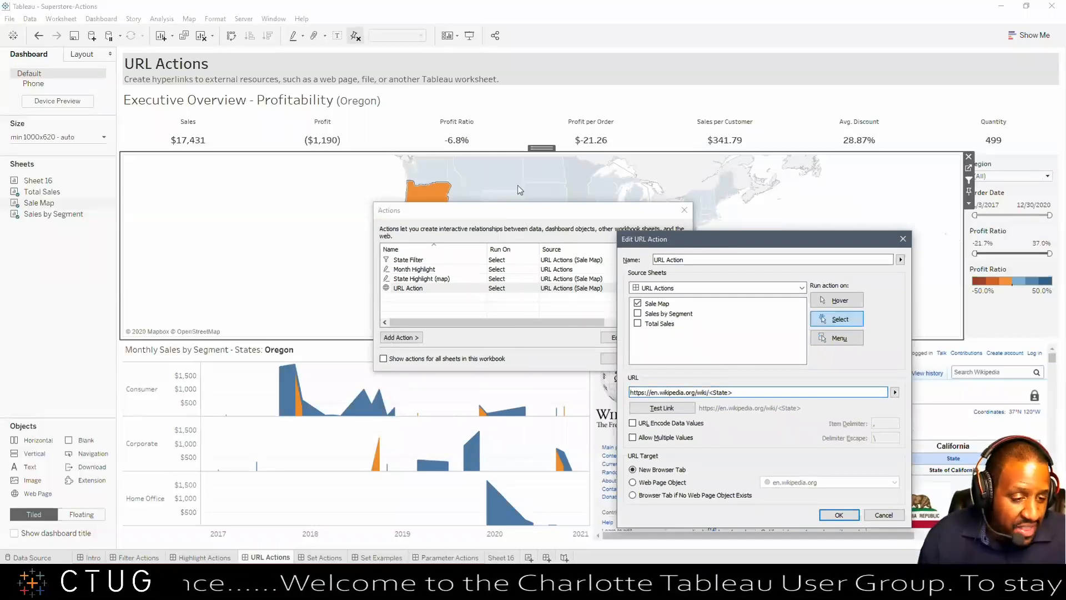
{"action": "left_click_drag", "start_coordinate": [733, 393], "coordinate": [705, 392]}
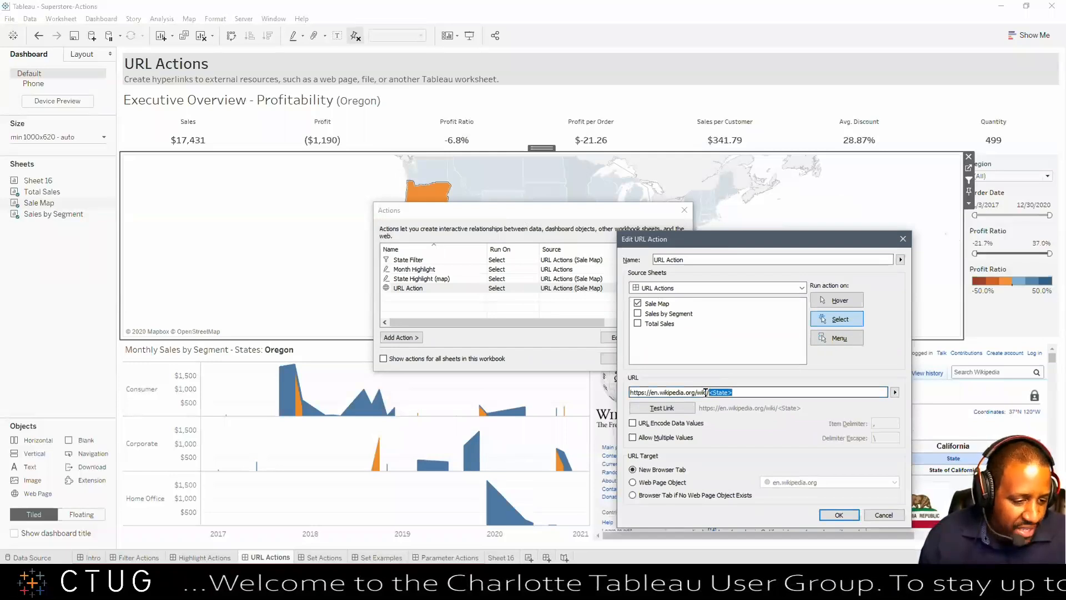
- Set the URL action's target to the en.wikipedia.org Web Page Object and apply the changes to the dashboard actions
{"action": "left_click", "coordinate": [633, 482]}
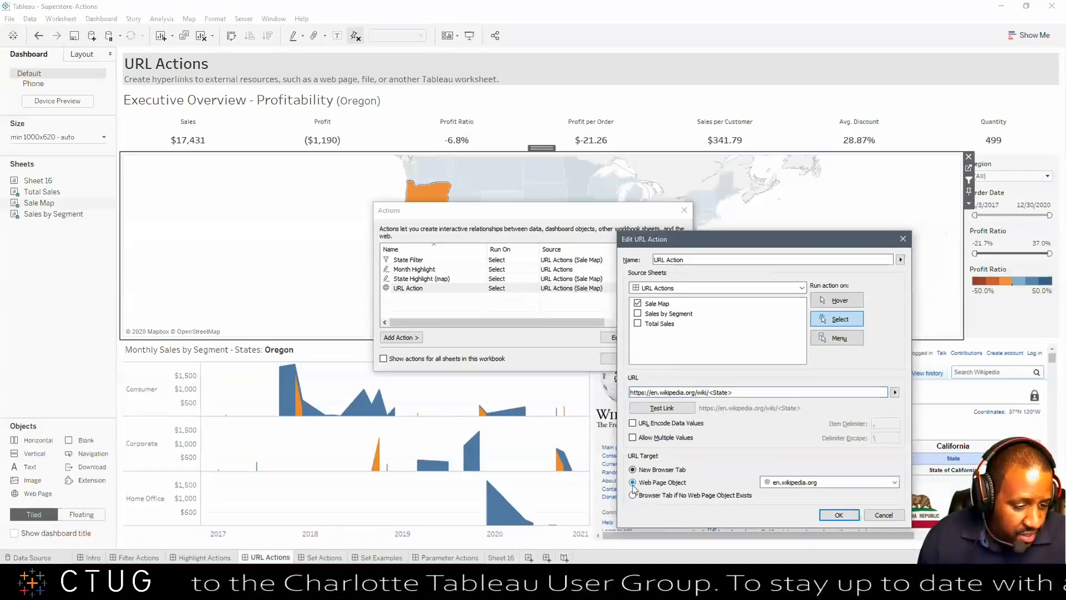
{"action": "left_click", "coordinate": [840, 514]}
{"action": "left_click", "coordinate": [618, 358]}
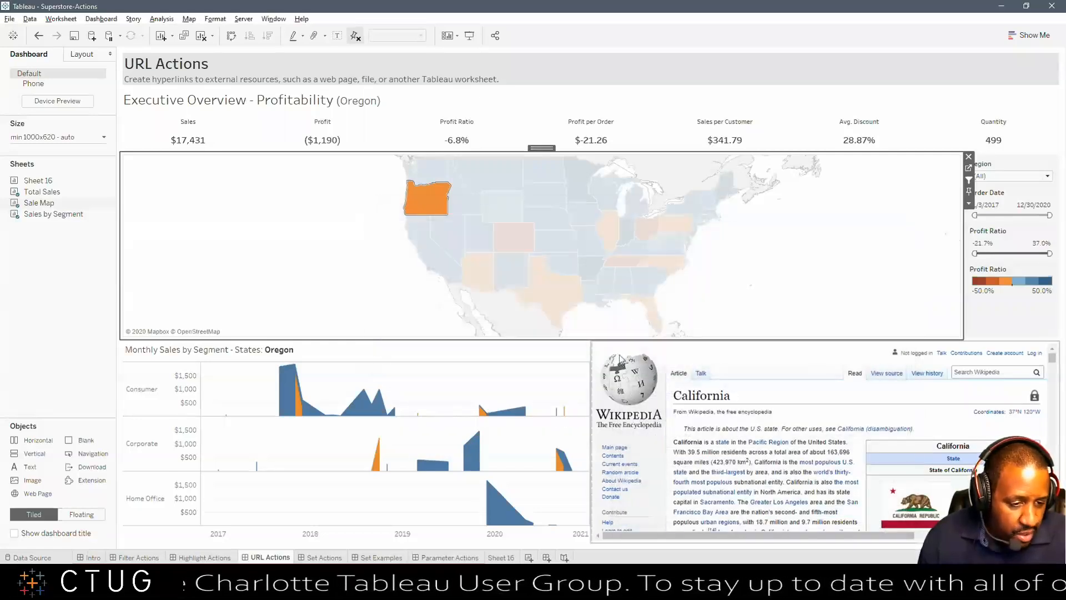
- Test the URL action by selecting Georgia and then Colorado on the map, checking the embedded web page's options in between
{"action": "left_click", "coordinate": [647, 292]}
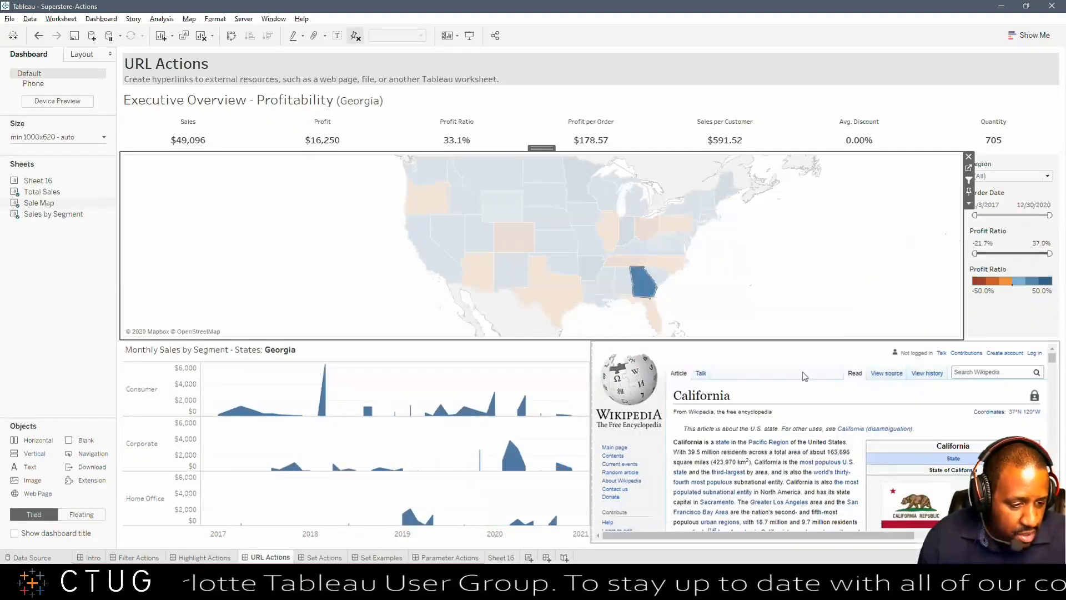
{"action": "left_click", "coordinate": [805, 377]}
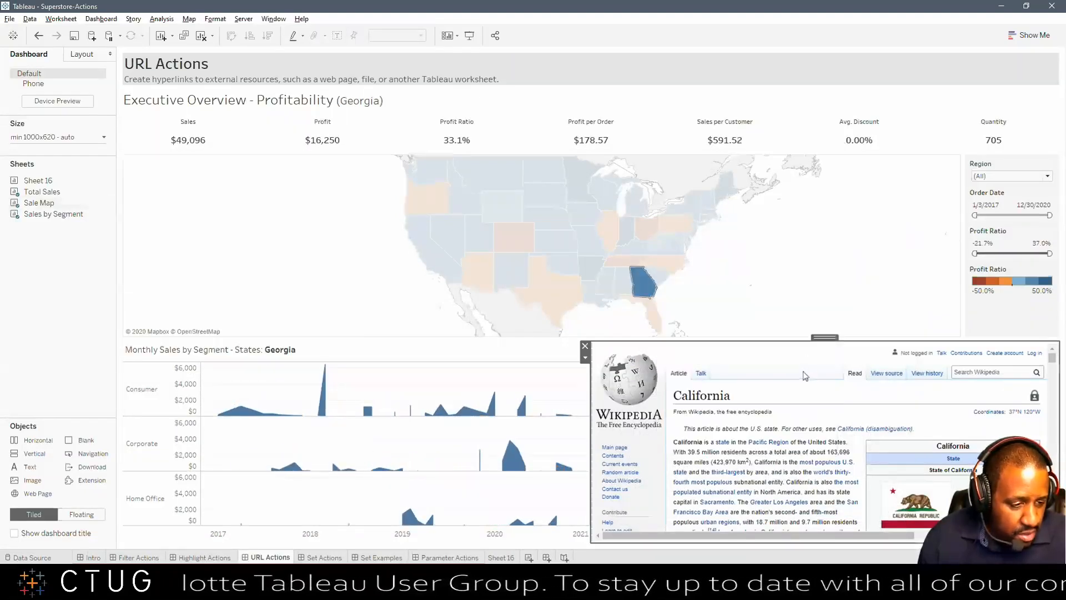
{"action": "left_click", "coordinate": [585, 358]}
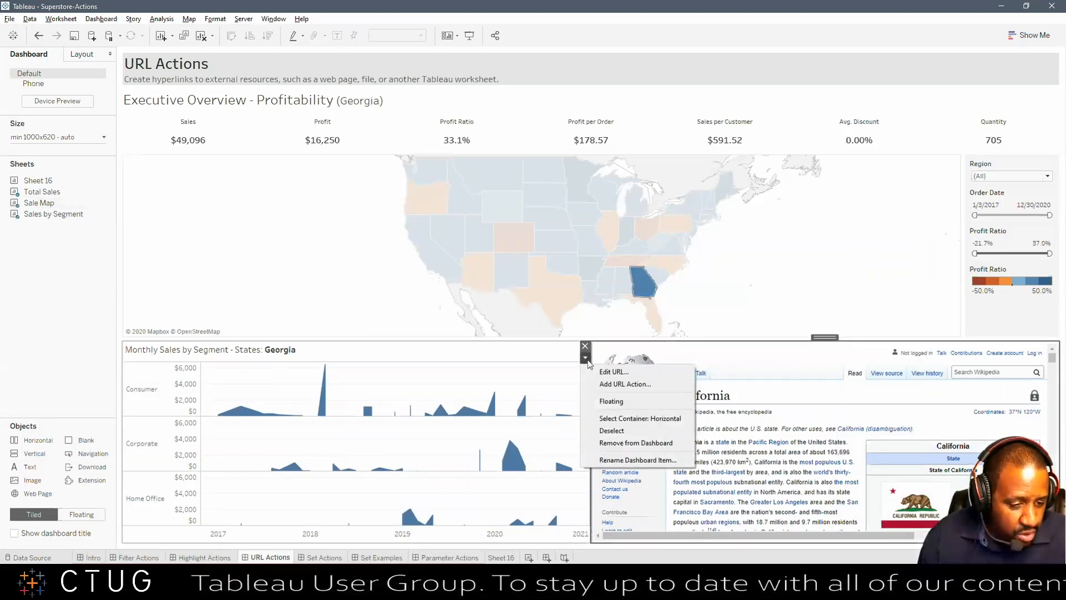
{"action": "left_click", "coordinate": [764, 294]}
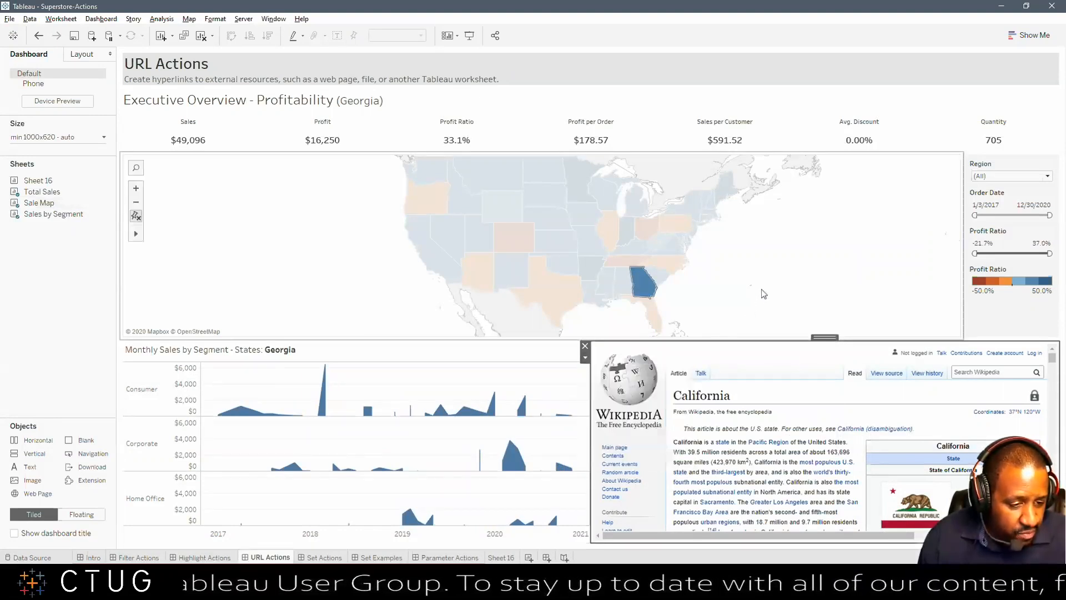
{"action": "mouse_move", "coordinate": [515, 254]}
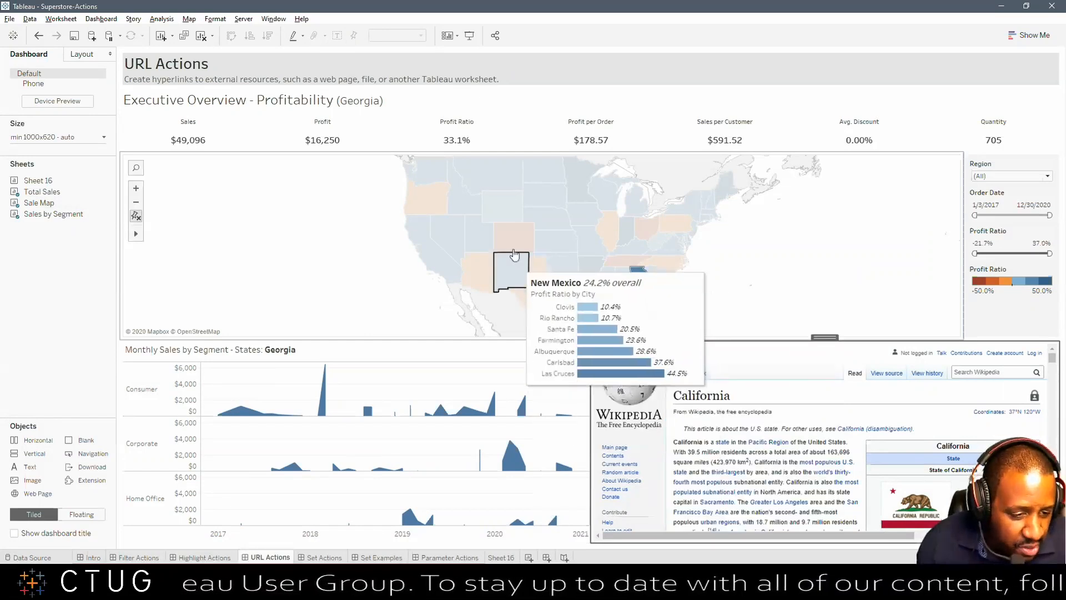
{"action": "left_click", "coordinate": [514, 236]}
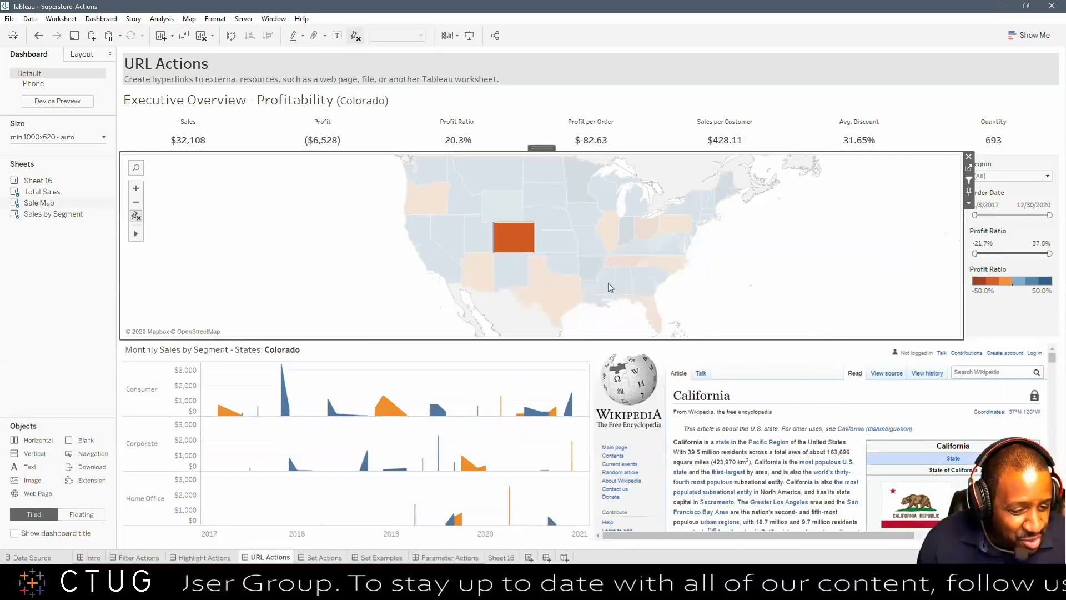
- Edit the dashboard's "URL Action" so its URL target is New Browser Tab, and apply the change
{"action": "left_click", "coordinate": [101, 18]}
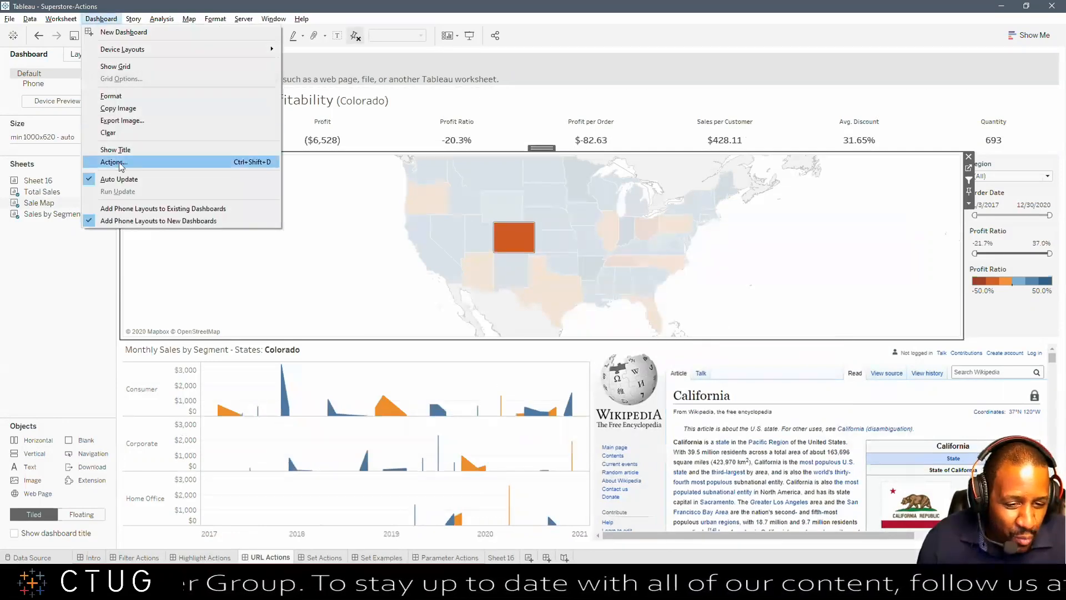
{"action": "left_click", "coordinate": [118, 165]}
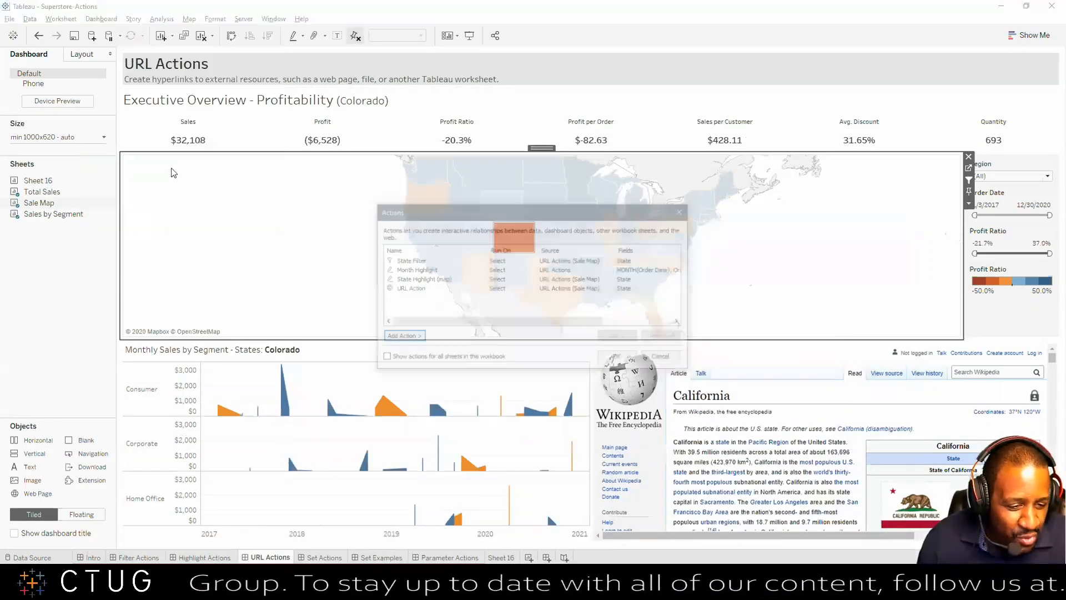
{"action": "left_click", "coordinate": [469, 288]}
{"action": "left_click", "coordinate": [619, 337]}
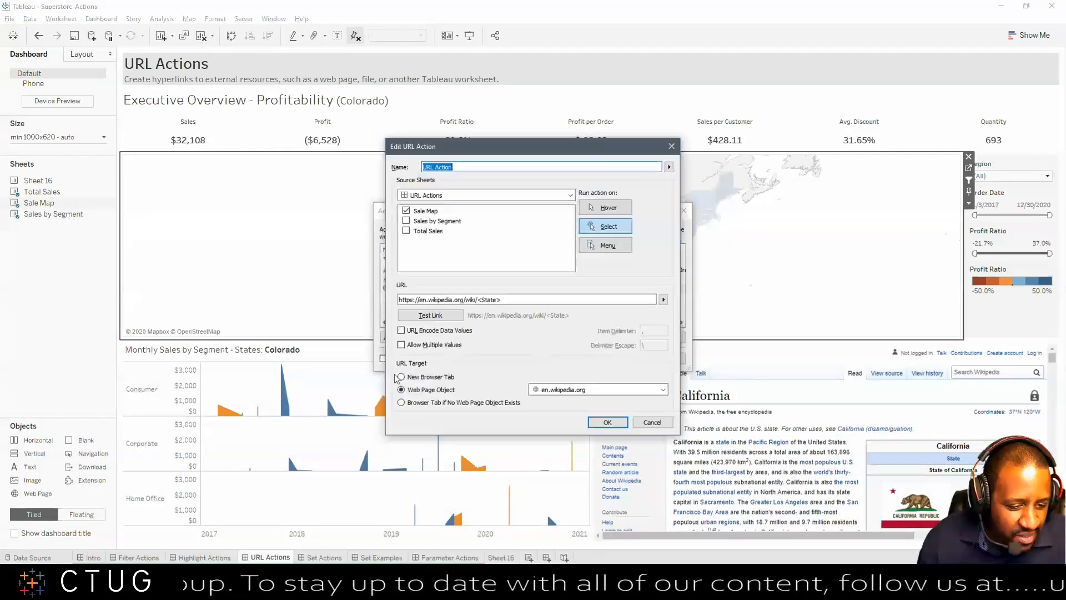
{"action": "left_click", "coordinate": [401, 377]}
{"action": "left_click", "coordinate": [615, 423]}
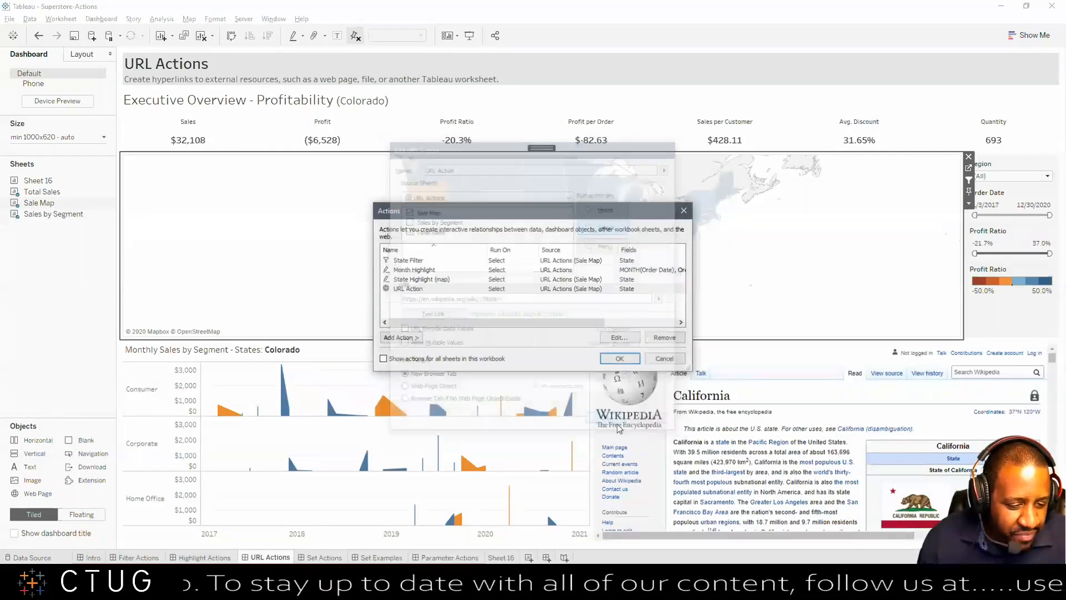
{"action": "left_click", "coordinate": [619, 358]}
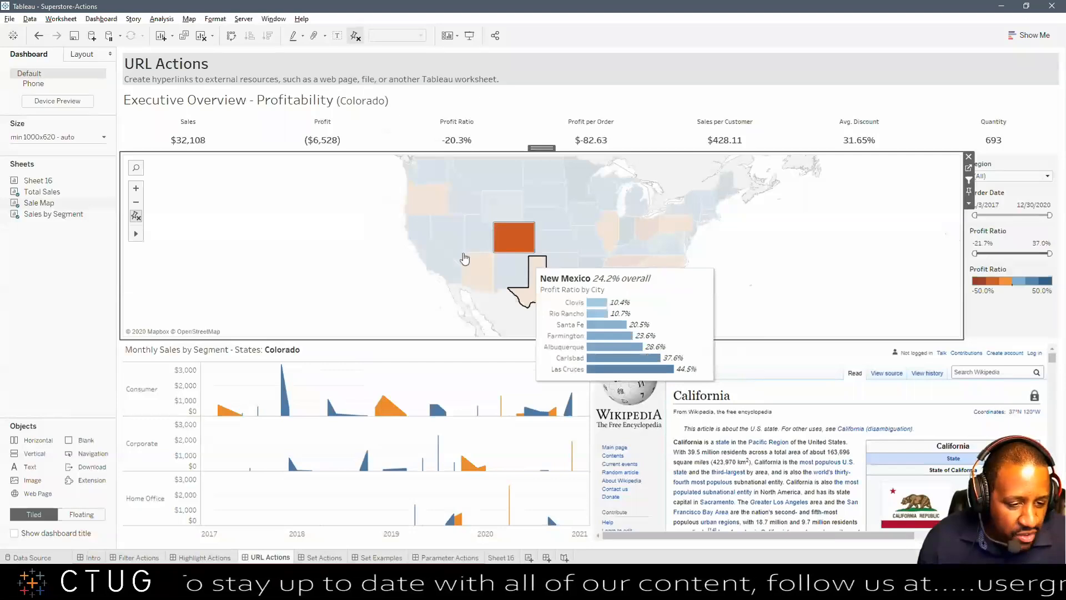
- Test the action by selecting Nevada on the map, close the Nevada and Florida Wikipedia pages and return to the Tableau dashboard
{"action": "left_click", "coordinate": [451, 251]}
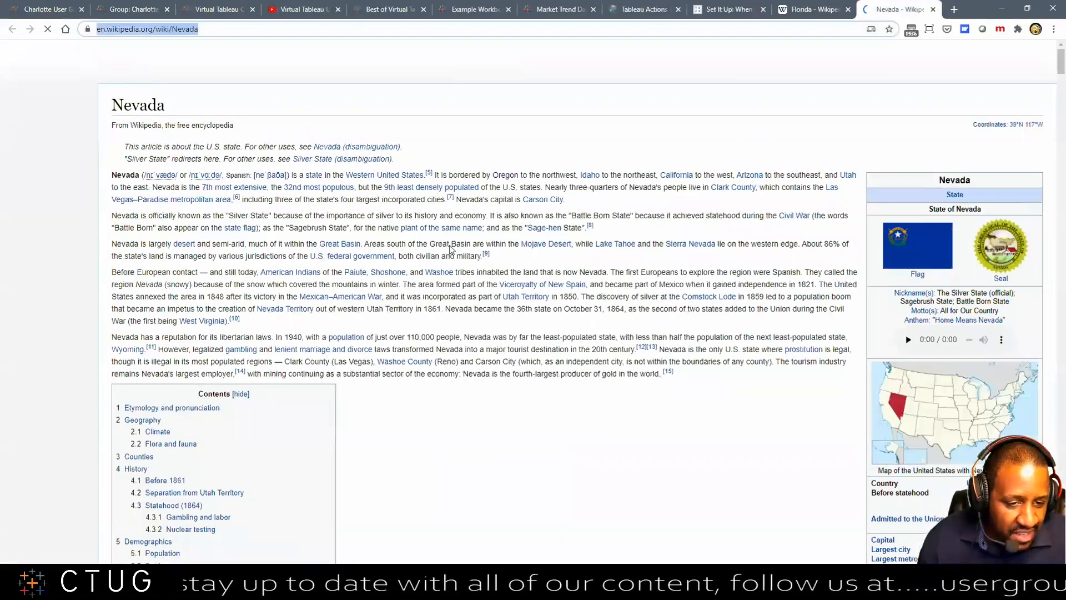
{"action": "left_click", "coordinate": [932, 10]}
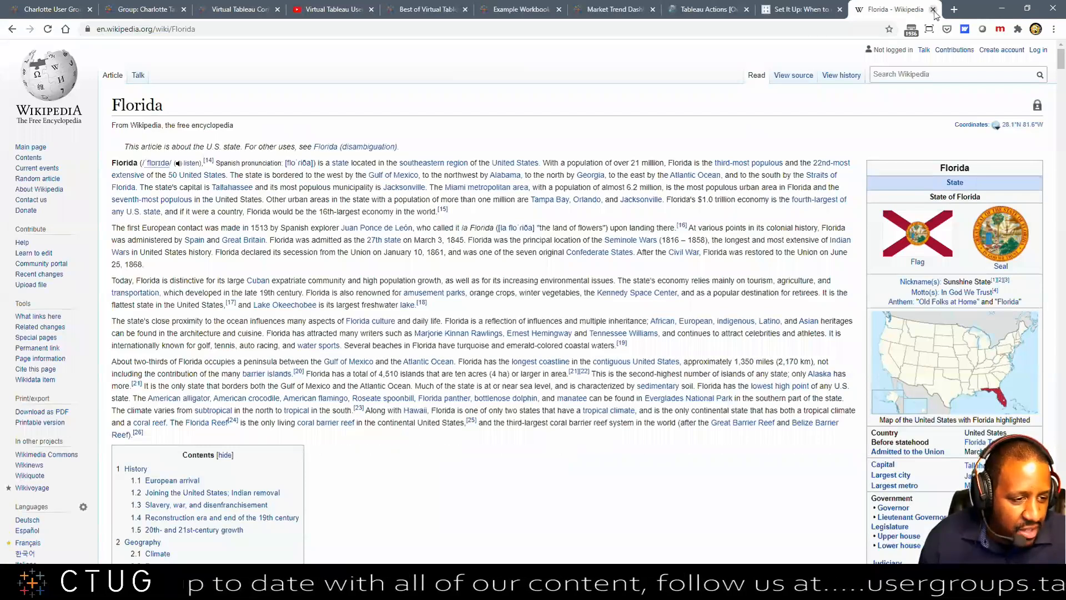
{"action": "left_click", "coordinate": [932, 9]}
{"action": "left_click", "coordinate": [1002, 10]}
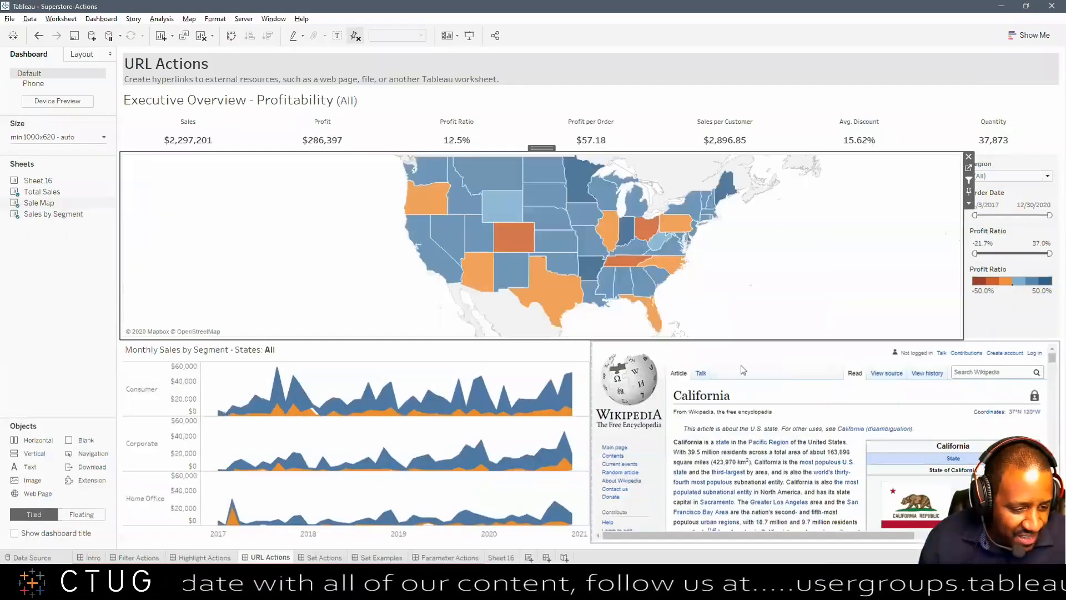
- Inspect the URL stored in the dashboard's embedded Wikipedia web page object and leave it unedited
{"action": "left_click", "coordinate": [739, 368]}
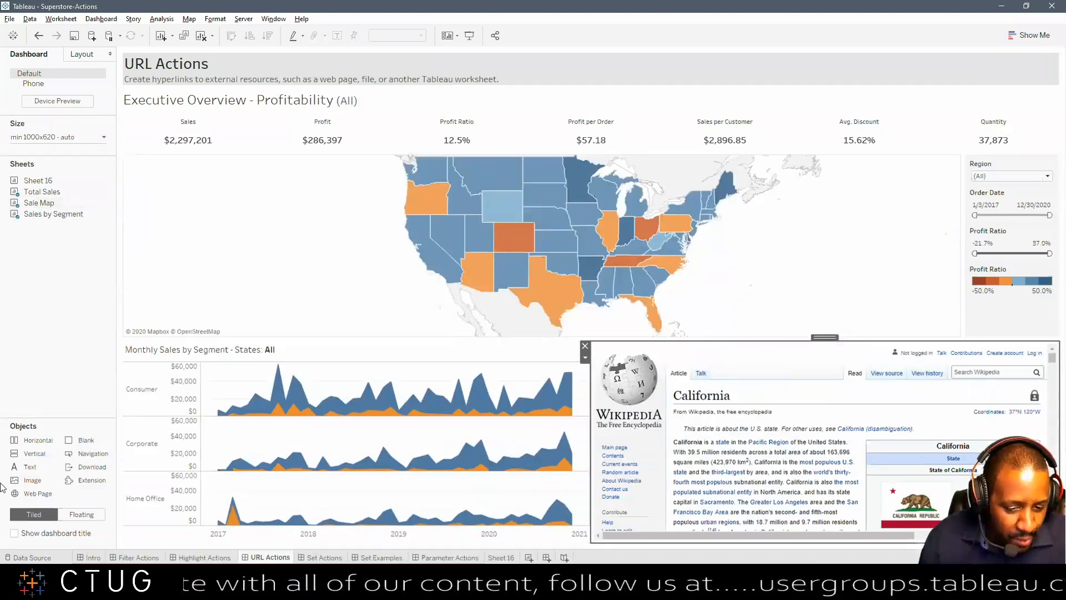
{"action": "left_click", "coordinate": [585, 358]}
{"action": "left_click", "coordinate": [599, 372]}
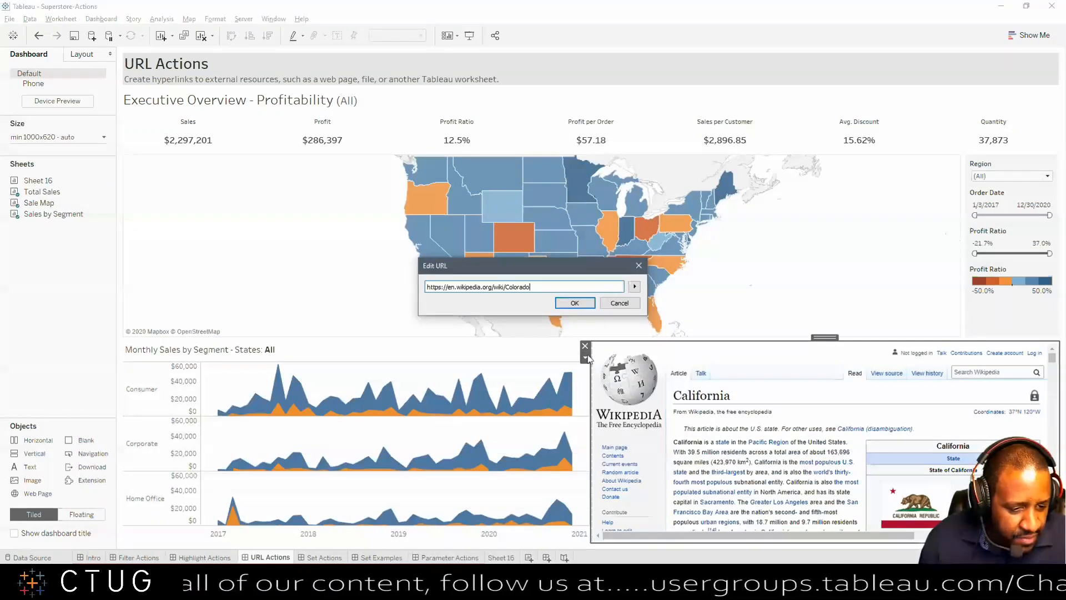
{"action": "left_click", "coordinate": [613, 303]}
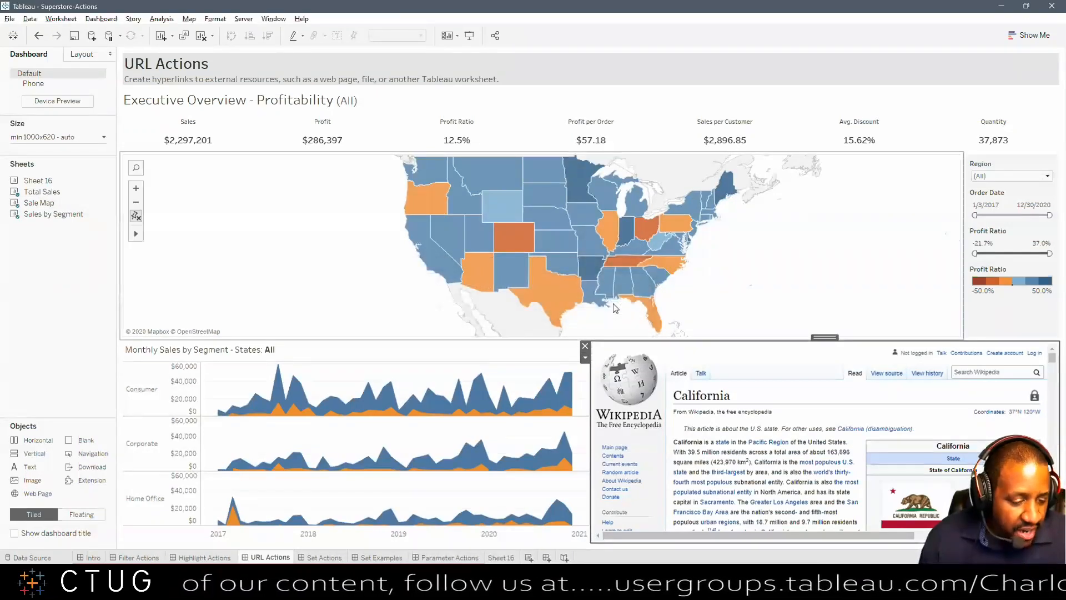
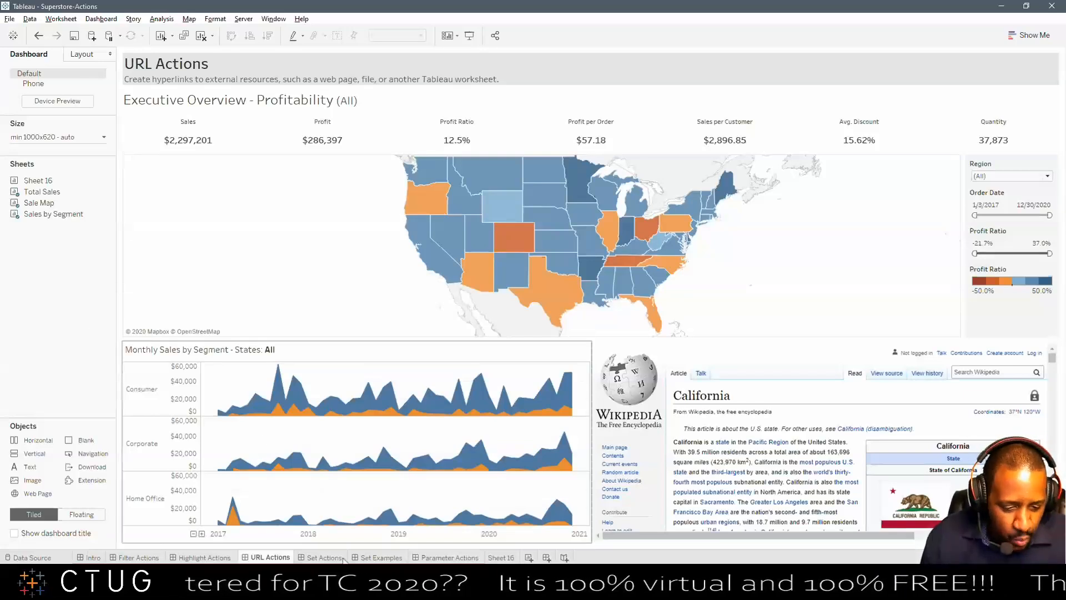
- Open the Set Actions dashboard and read through its explanation of set actions and the filter-versus-set comparison
{"action": "left_click", "coordinate": [325, 558]}
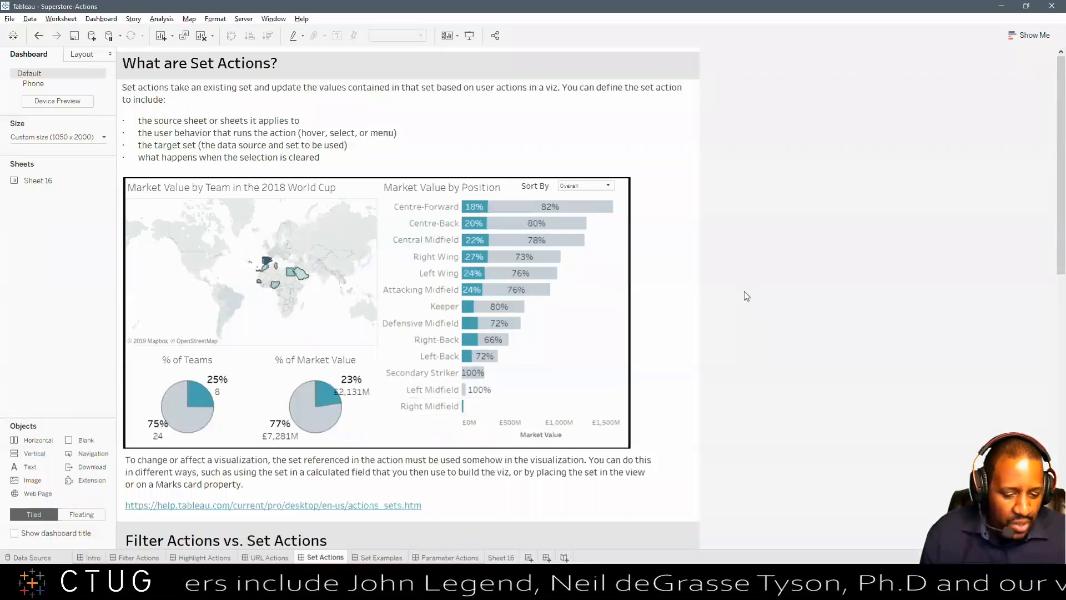
{"action": "scroll", "coordinate": [744, 291], "scroll_direction": "down", "scroll_amount": 1}
{"action": "left_click_drag", "start_coordinate": [1062, 216], "coordinate": [1059, 332]}
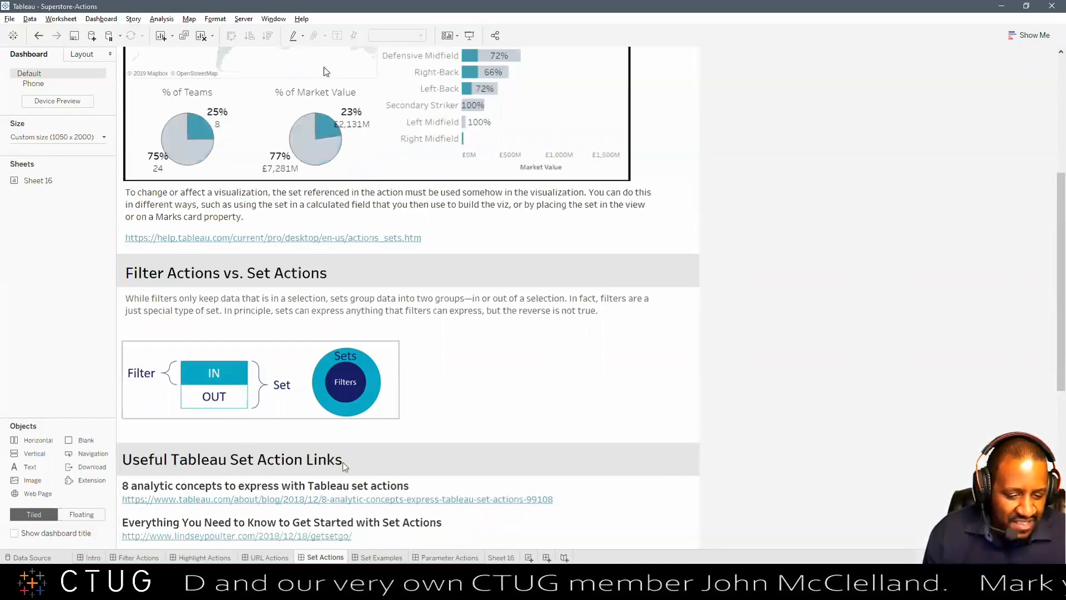
- On the Set Examples dashboard, limit the Filter Table's Sub-Category filter to Accessories, Appliances and Art
{"action": "left_click", "coordinate": [381, 558]}
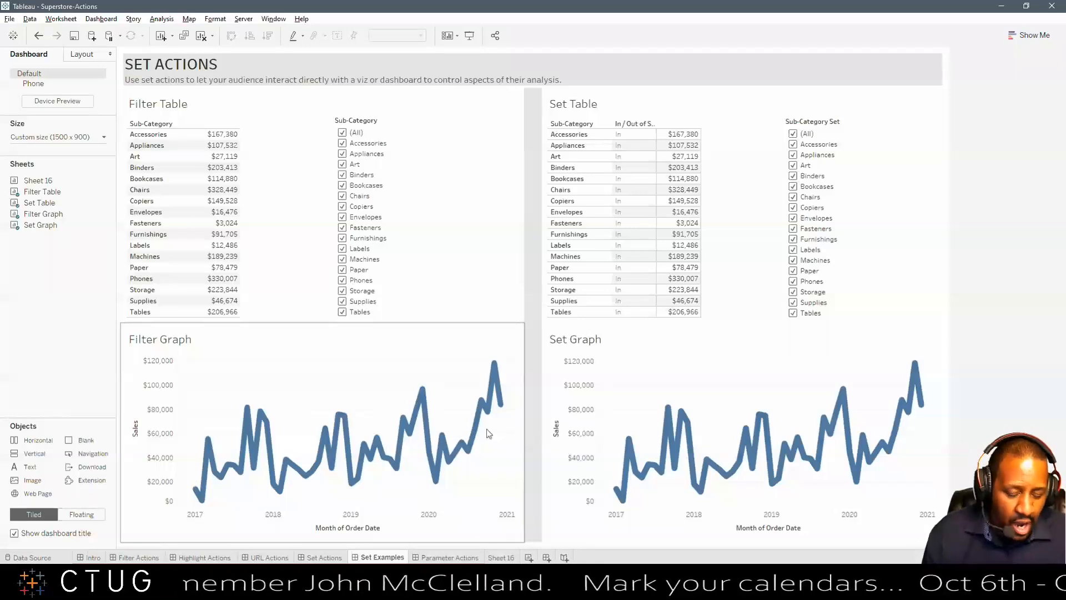
{"action": "left_click", "coordinate": [342, 132]}
{"action": "left_click", "coordinate": [343, 144]}
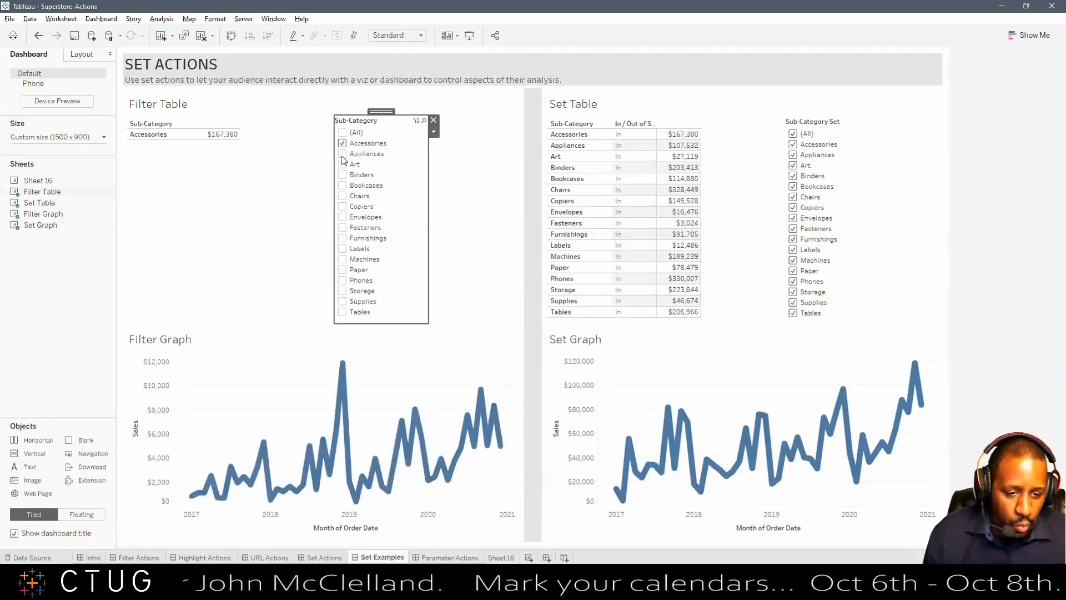
{"action": "left_click", "coordinate": [343, 154]}
{"action": "left_click", "coordinate": [343, 164]}
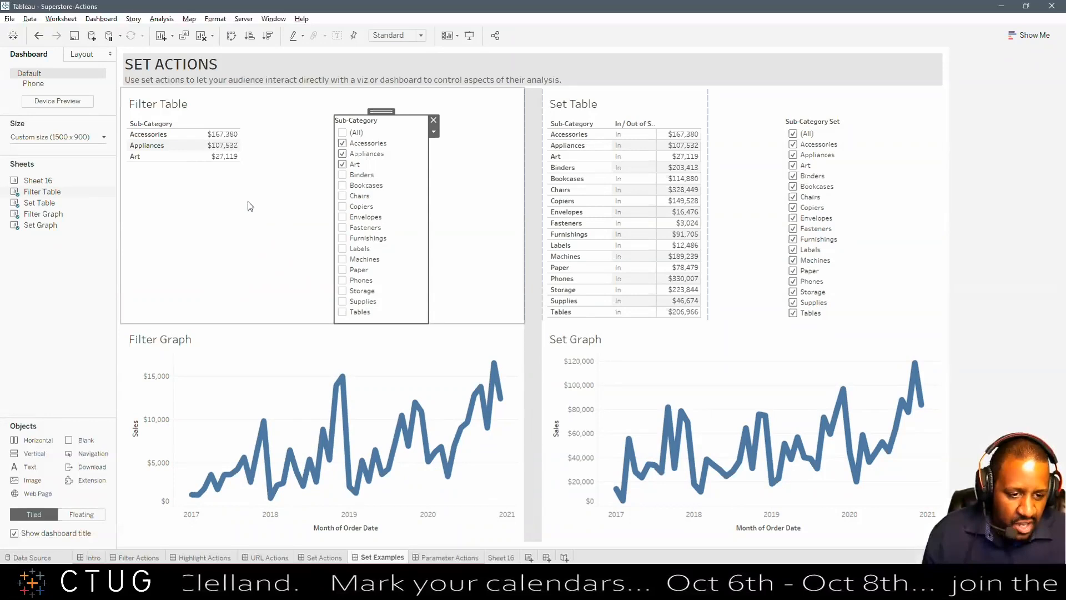
- Limit the Sub-Category Set control to Accessories, Appliances and Art, and compare the Set Graph with the Filter Graph
{"action": "left_click", "coordinate": [794, 134]}
{"action": "left_click", "coordinate": [793, 144]}
{"action": "left_click", "coordinate": [793, 155]}
{"action": "left_click", "coordinate": [793, 165]}
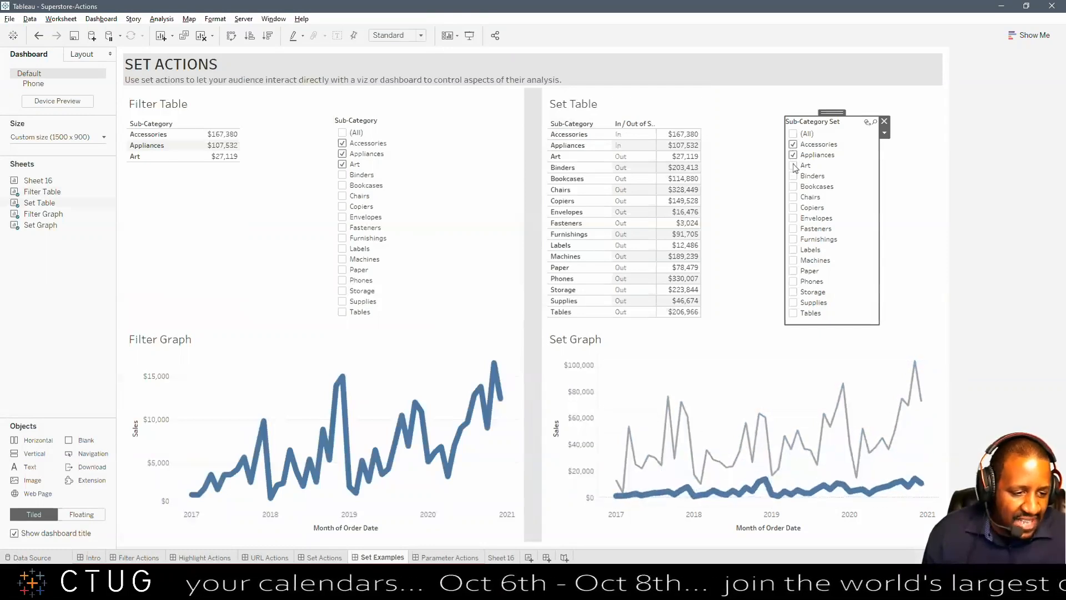
{"action": "left_click", "coordinate": [1009, 166]}
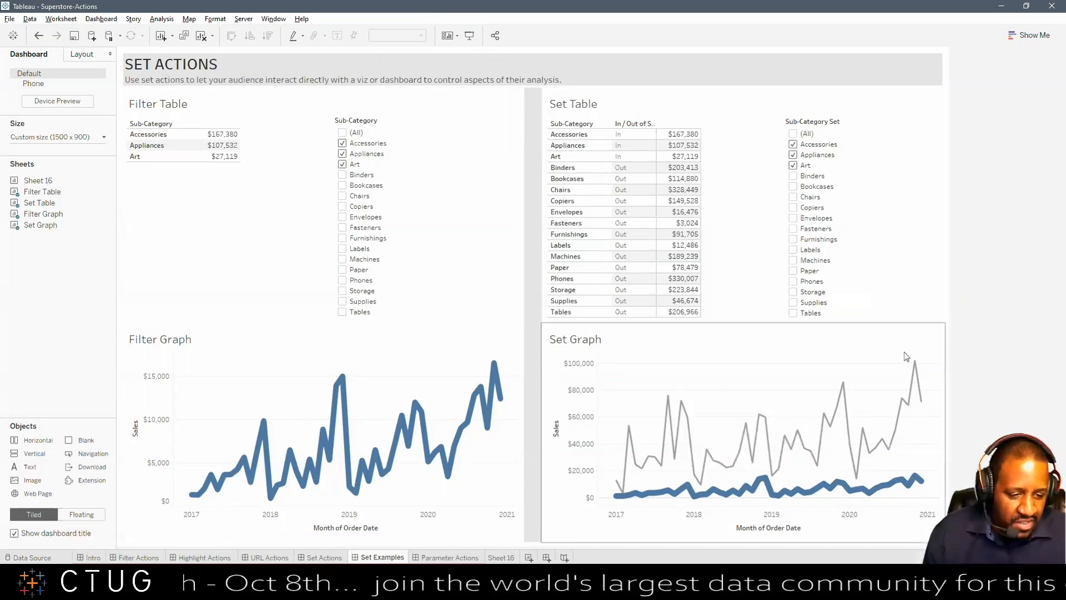
{"action": "left_click", "coordinate": [301, 369]}
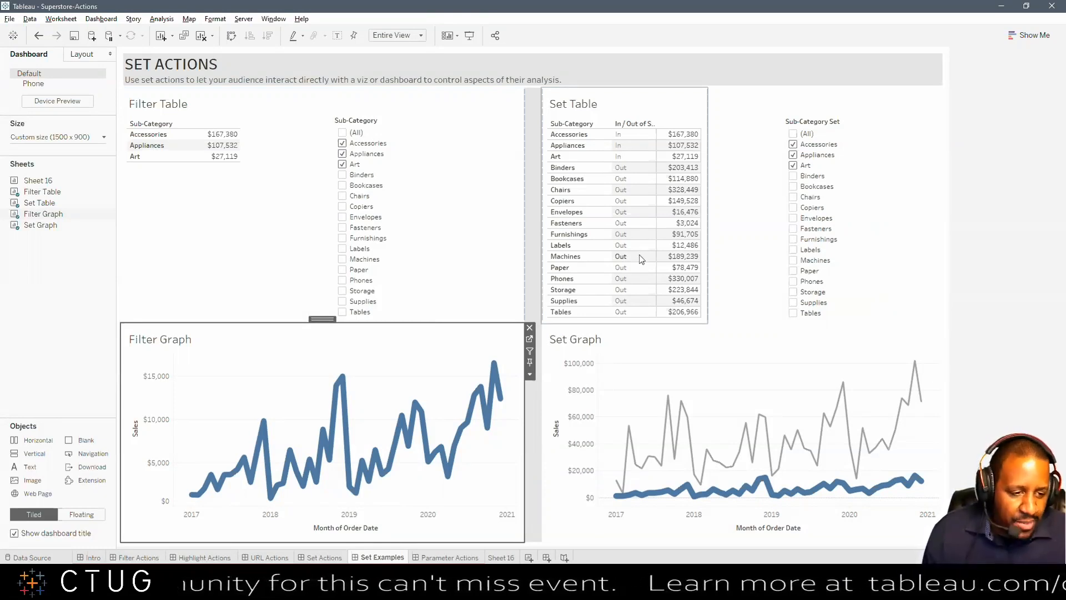
- Include all values in the Sub-Category Set and remove its control from the dashboard
{"action": "left_click", "coordinate": [800, 136]}
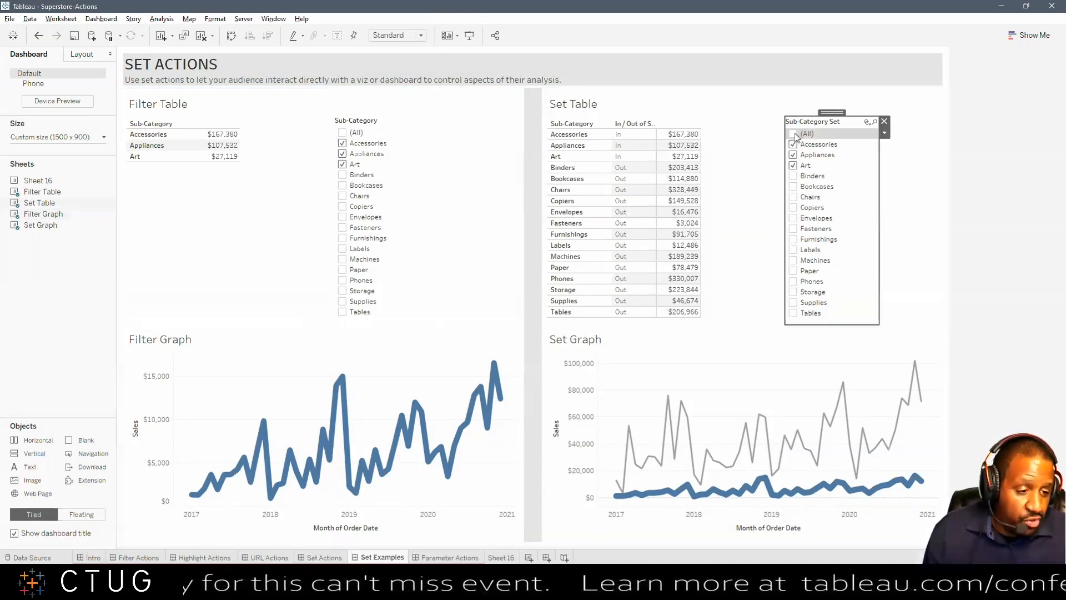
{"action": "left_click", "coordinate": [794, 135]}
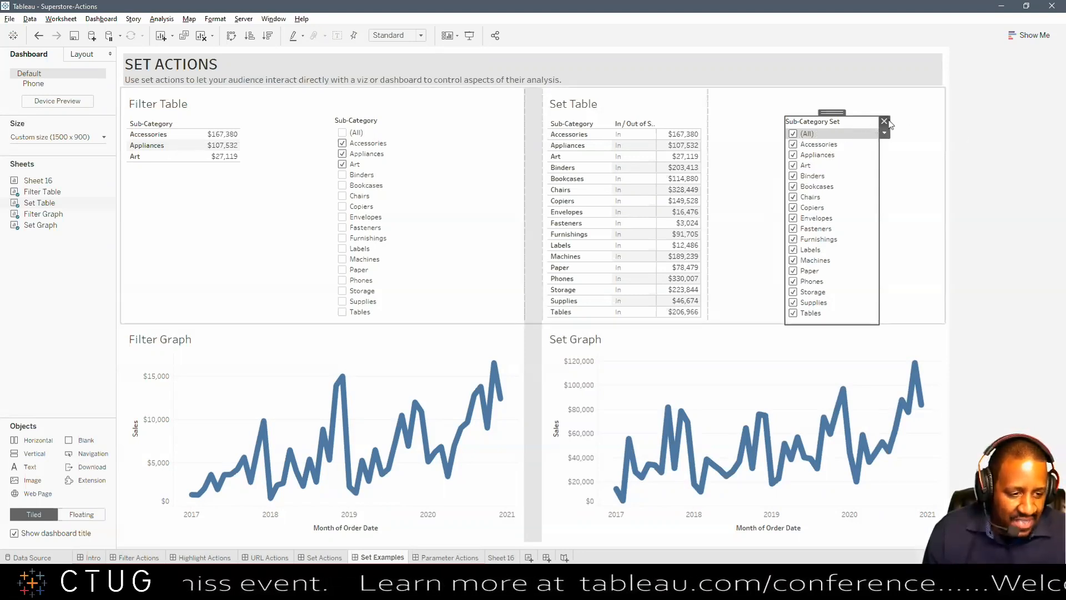
{"action": "left_click", "coordinate": [885, 122]}
{"action": "left_click", "coordinate": [584, 138]}
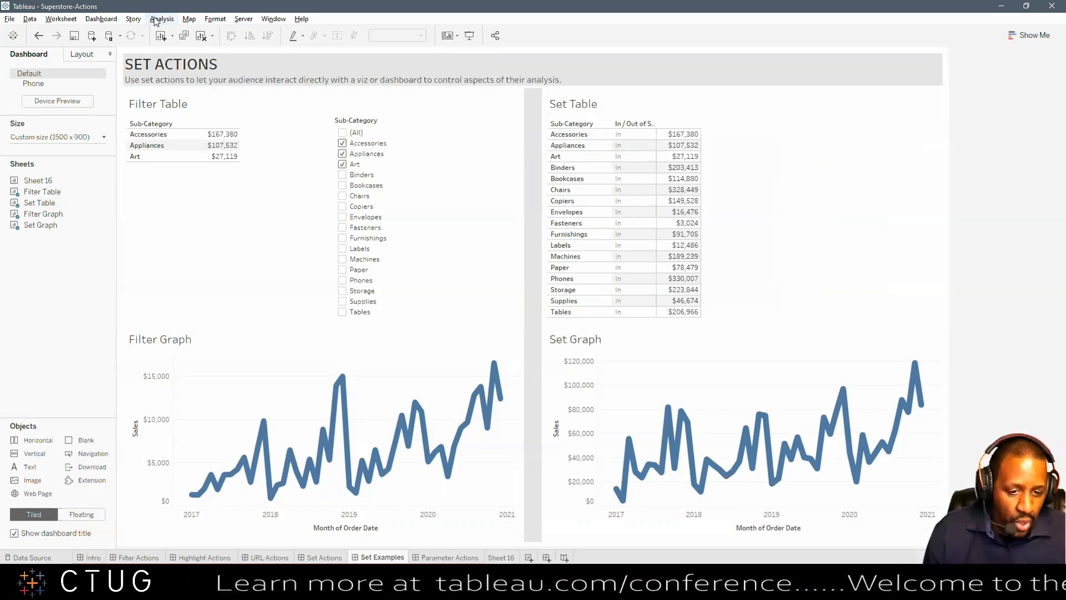
- Inspect the settings of the dashboard's existing "Set Action", including its source sheet, target set and clearing behaviour, leaving them unedited
{"action": "left_click", "coordinate": [101, 19]}
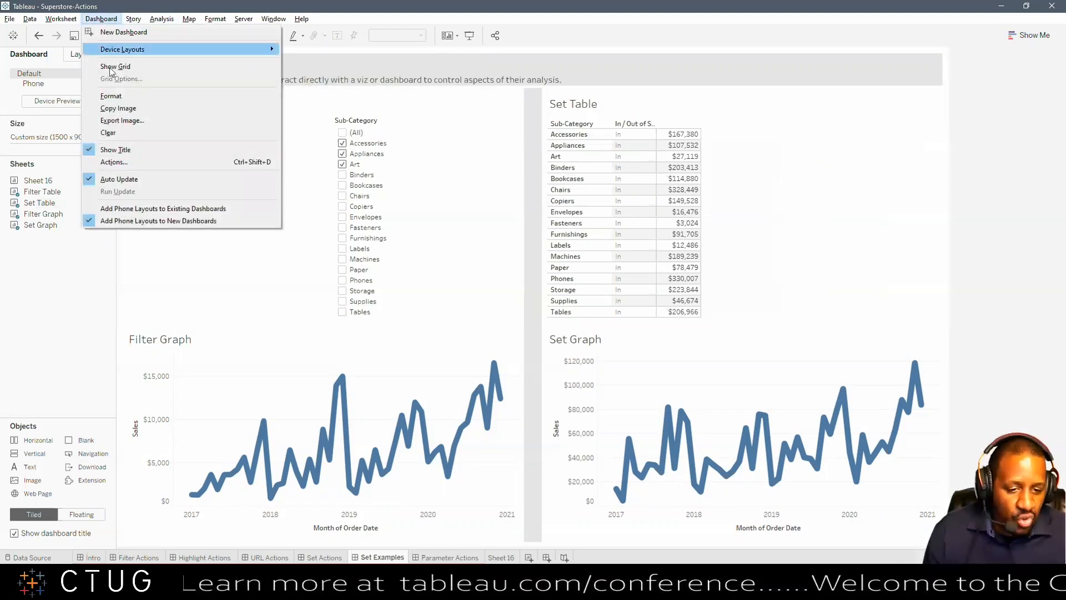
{"action": "left_click", "coordinate": [114, 162]}
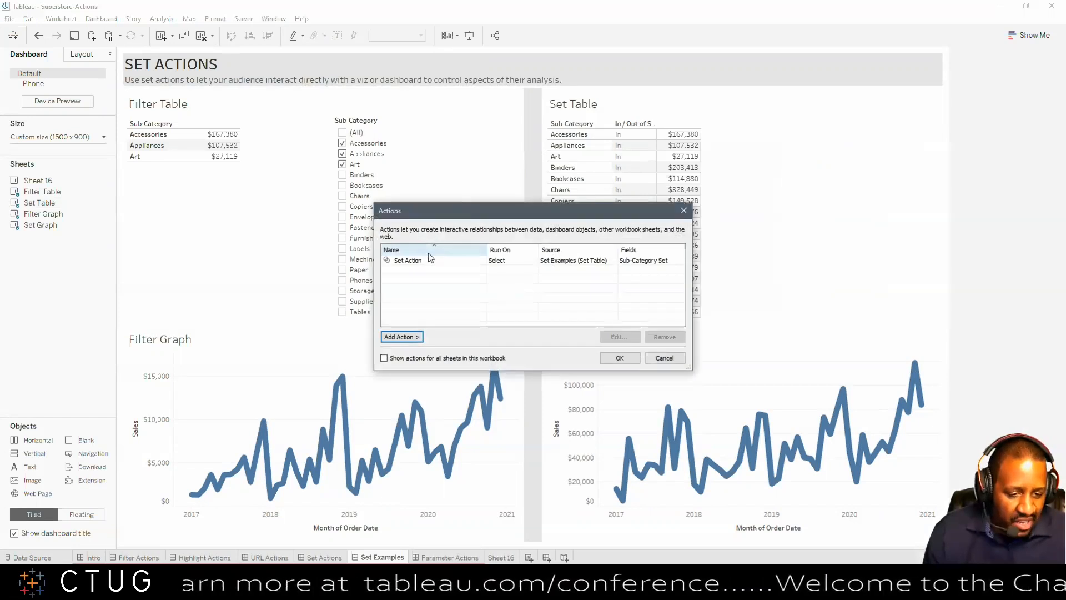
{"action": "left_click", "coordinate": [427, 260]}
{"action": "left_click", "coordinate": [619, 337]}
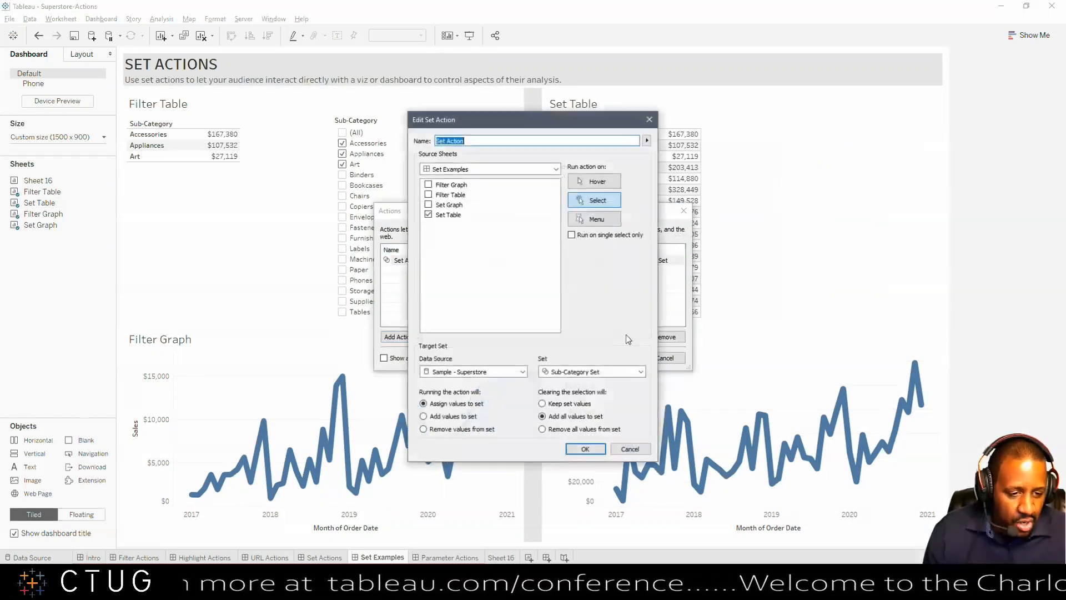
{"action": "left_click_drag", "start_coordinate": [567, 119], "coordinate": [928, 142]}
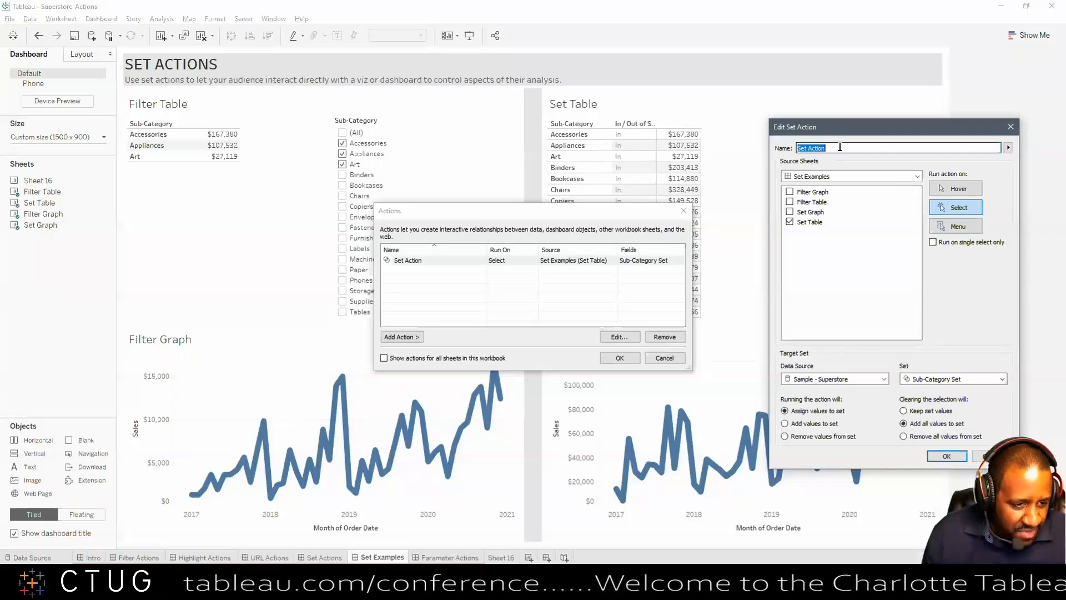
{"action": "left_click", "coordinate": [840, 147]}
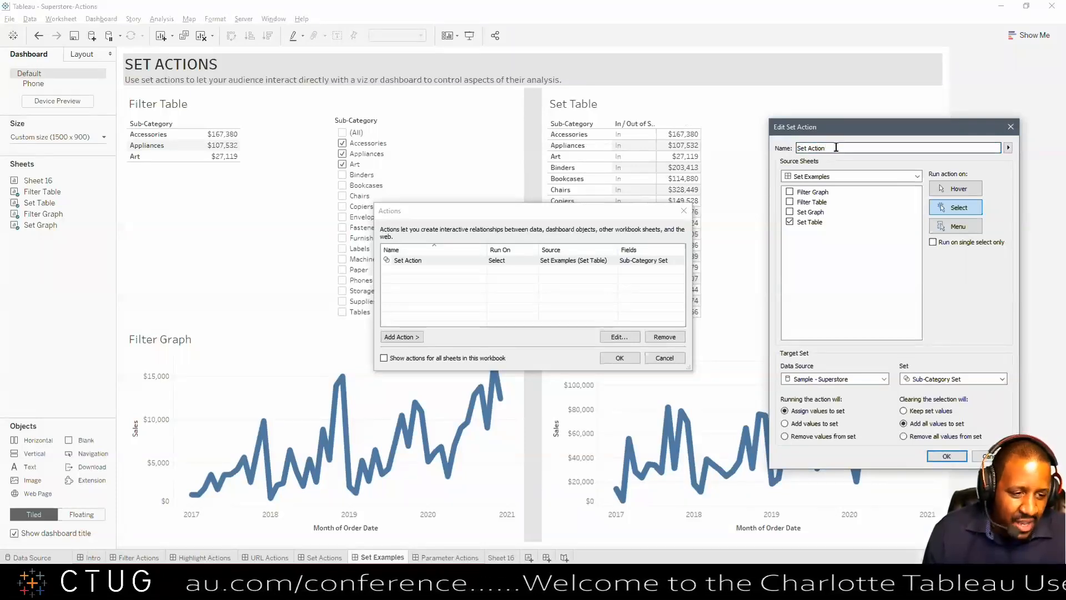
{"action": "left_click_drag", "start_coordinate": [836, 147], "coordinate": [792, 150]}
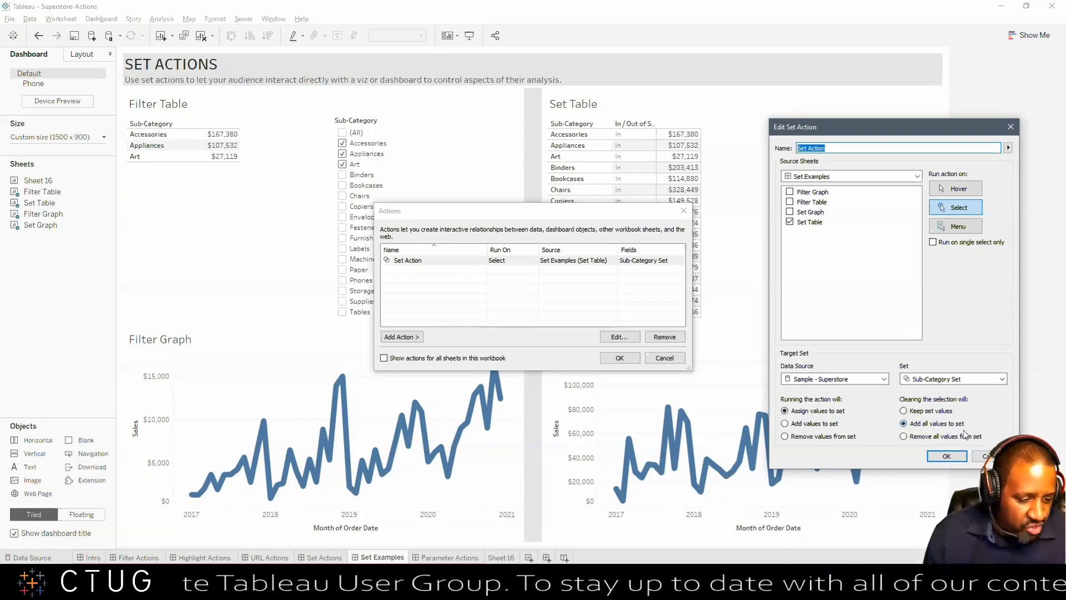
{"action": "left_click", "coordinate": [946, 456]}
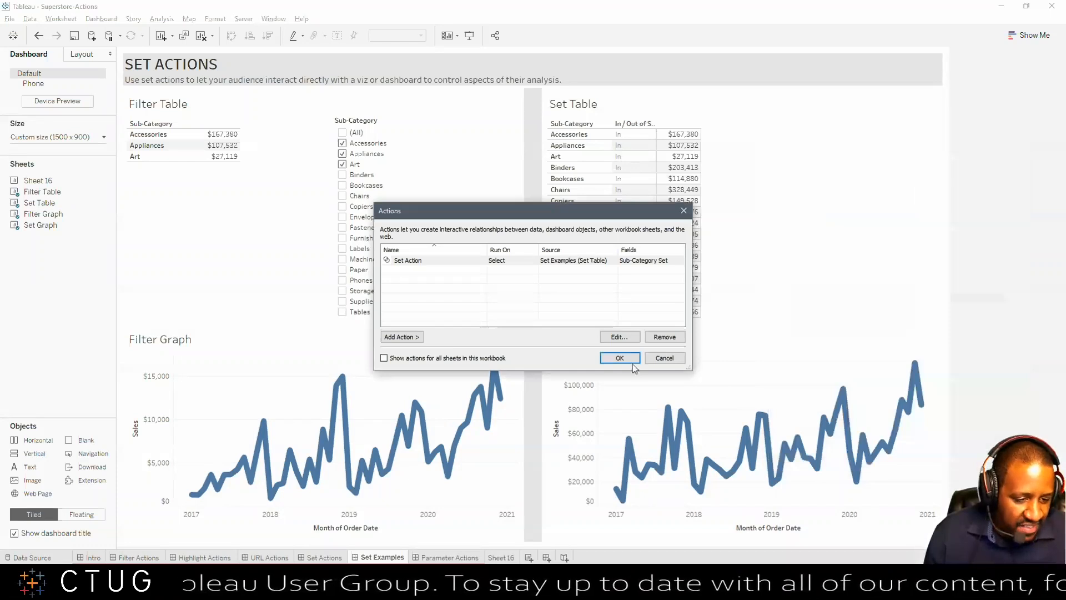
{"action": "left_click", "coordinate": [620, 358]}
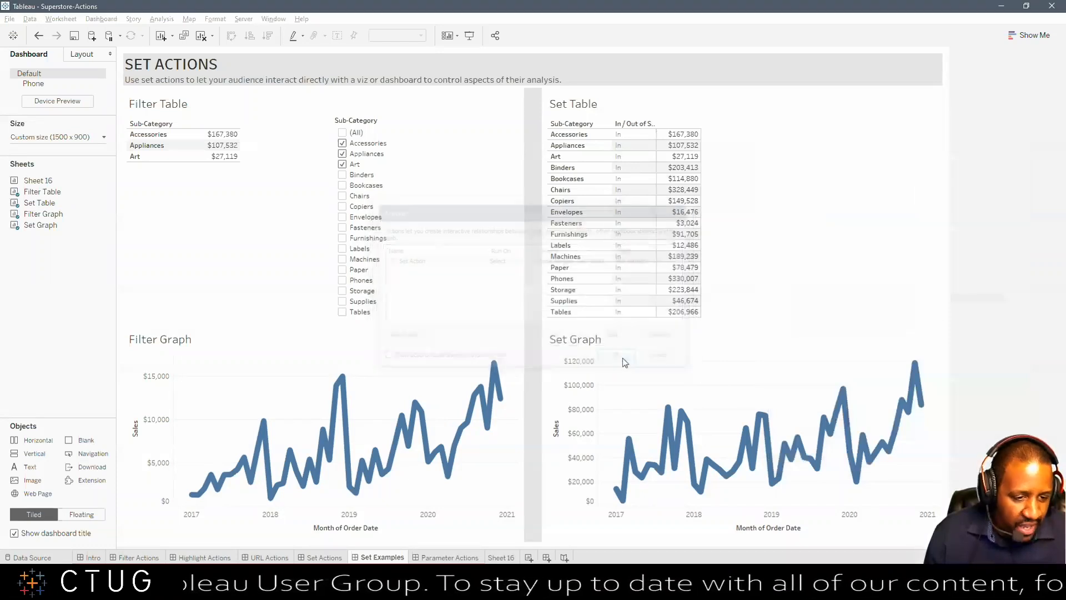
- Test the set action by selecting Accessories, Appliances and Art in the Set Table, and clear the selection
{"action": "left_click", "coordinate": [575, 136]}
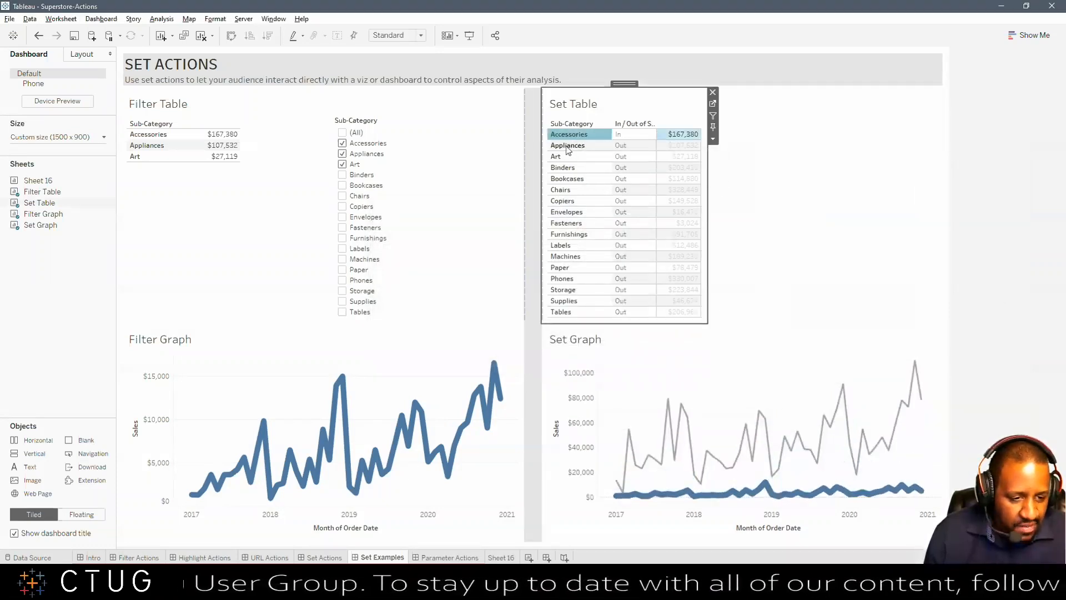
{"action": "left_click", "coordinate": [566, 146], "text": "ctrl"}
{"action": "left_click", "coordinate": [561, 156], "text": "ctrl"}
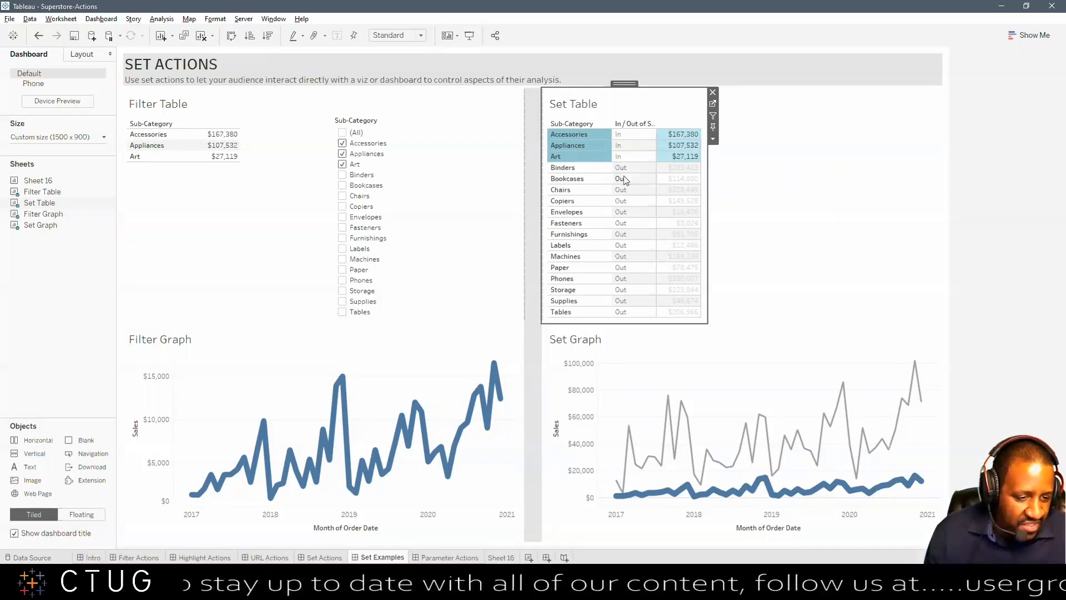
{"action": "left_click", "coordinate": [598, 135]}
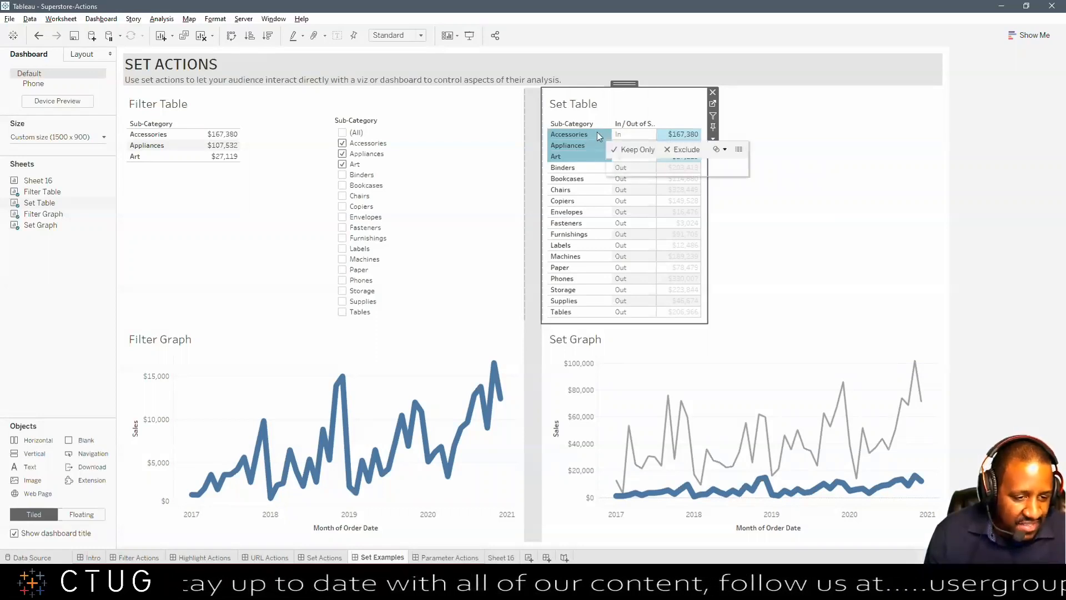
{"action": "left_click", "coordinate": [598, 134]}
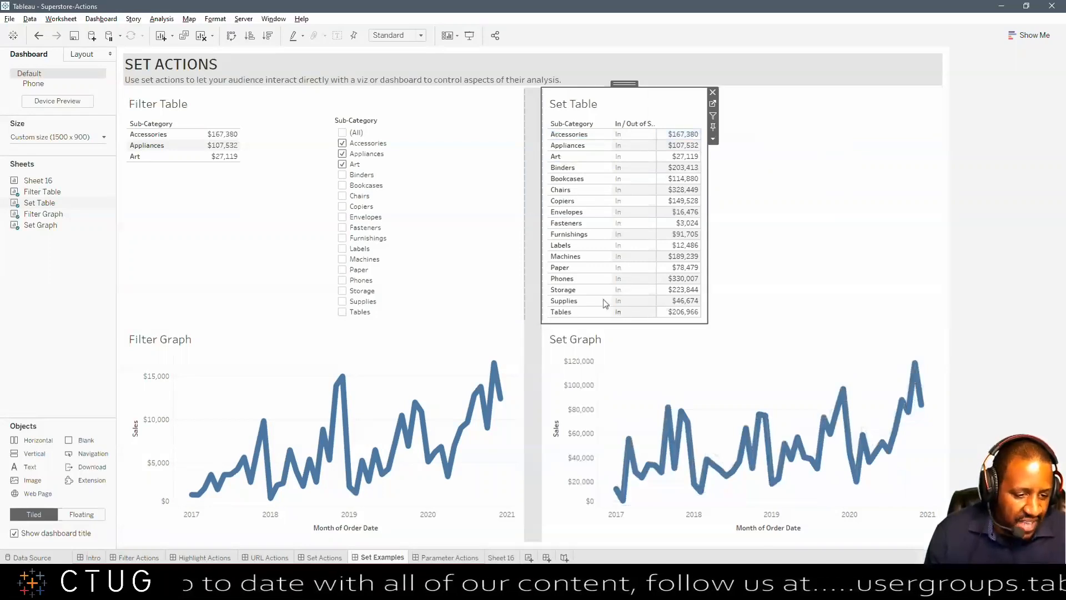
- Select Storage, Labels, Copiers, Art and Fasteners together in the Set Table to put them in the set
{"action": "left_click", "coordinate": [578, 289]}
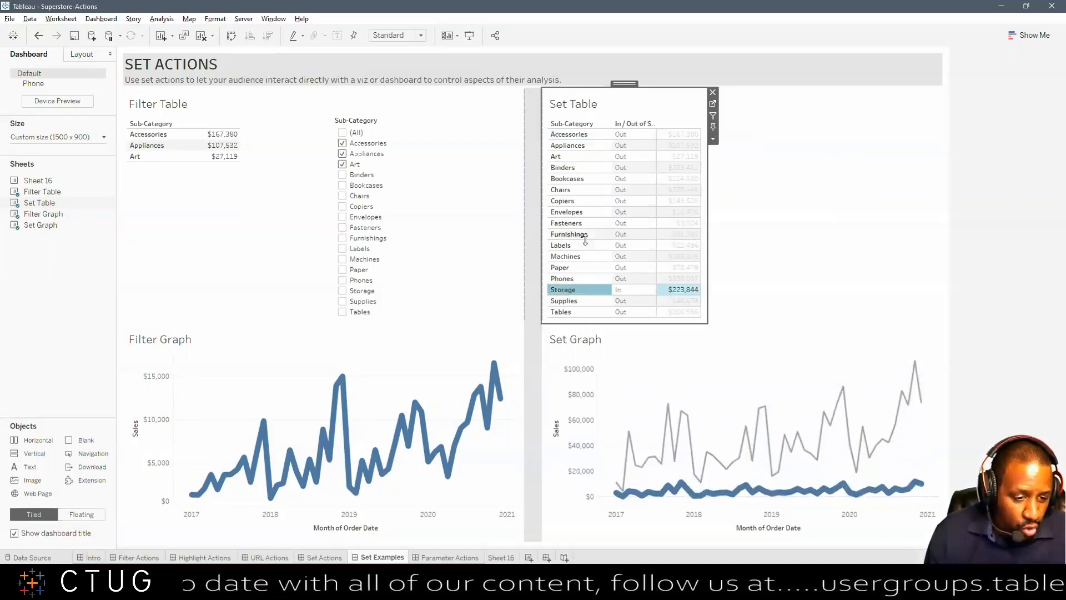
{"action": "left_click", "coordinate": [576, 245], "text": "ctrl"}
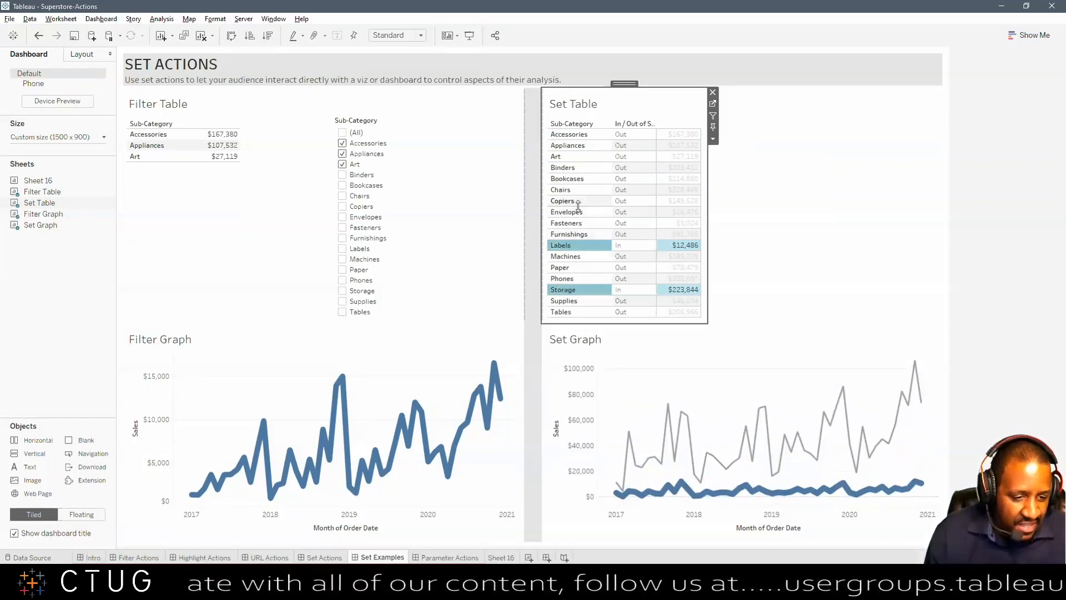
{"action": "left_click", "coordinate": [576, 202], "text": "ctrl"}
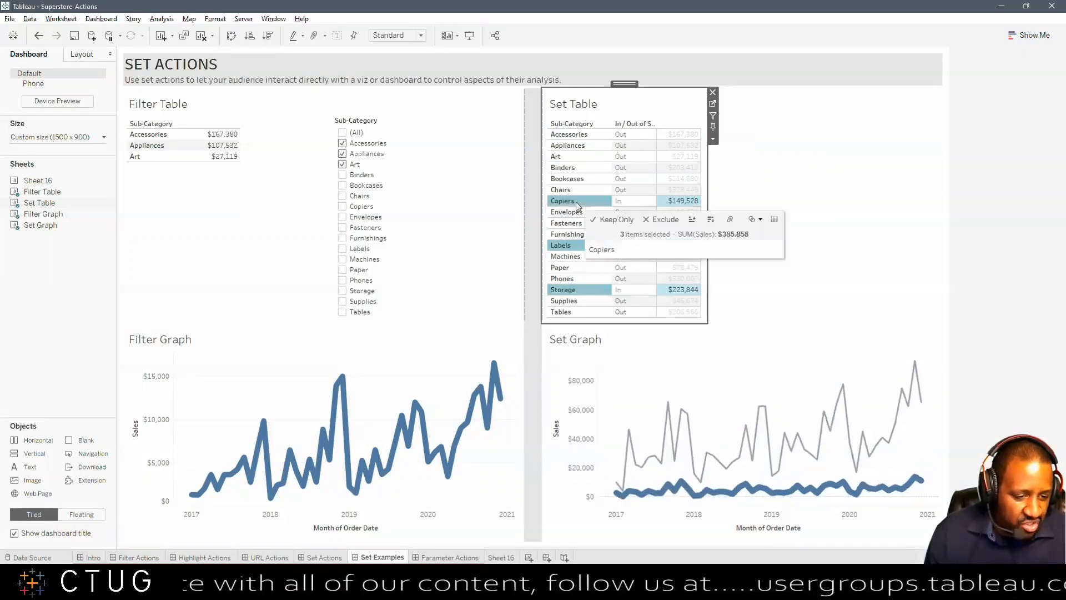
{"action": "left_click", "coordinate": [568, 157], "text": "ctrl"}
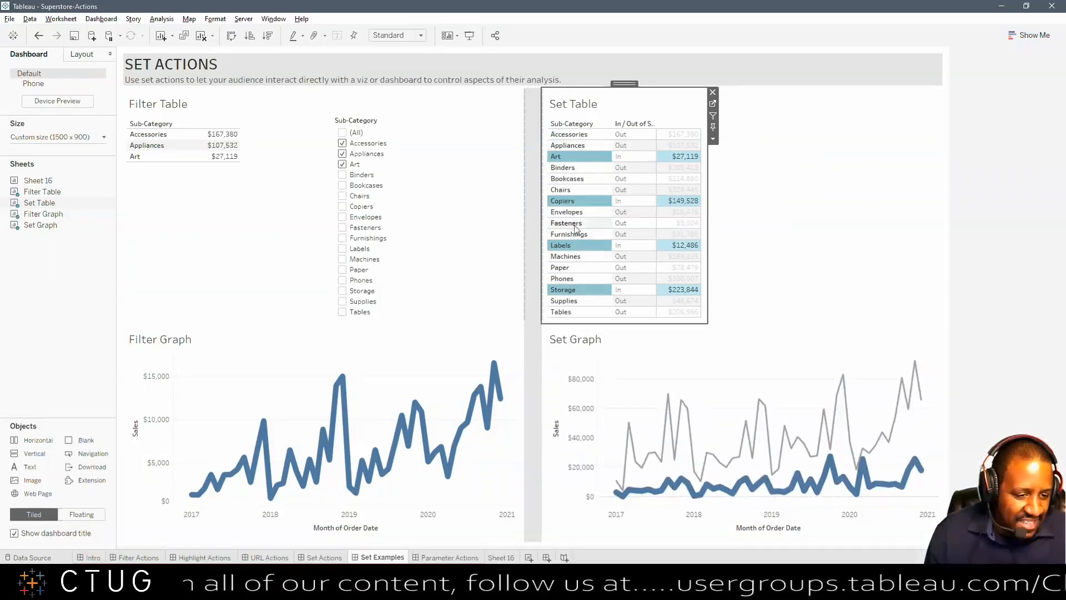
{"action": "left_click", "coordinate": [575, 225], "text": "ctrl"}
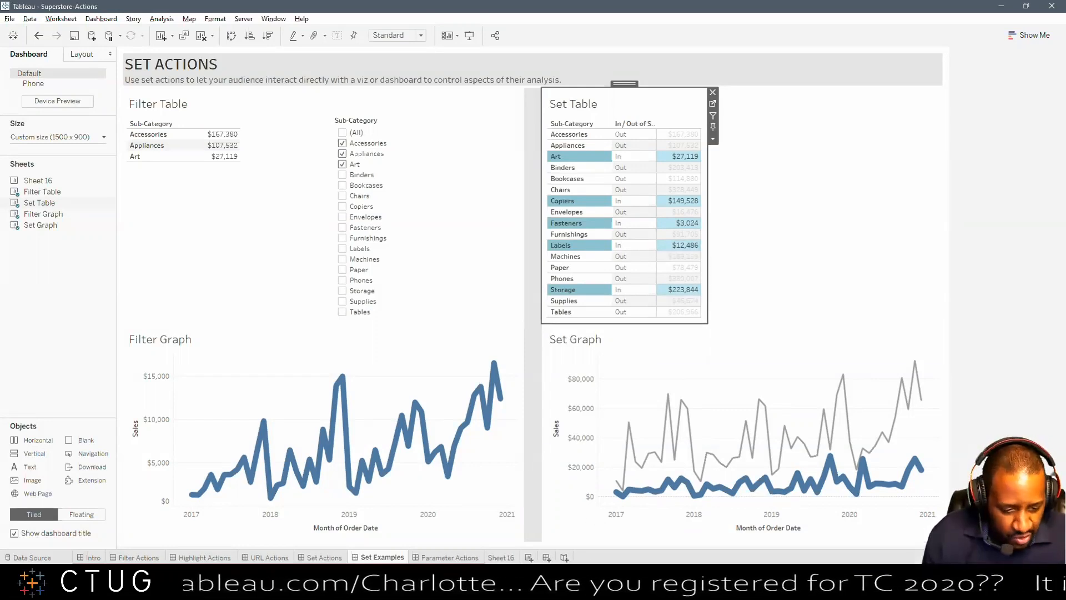
- Switch to the browser to show the "Set It Up: When to use Set vs Parameter Actions" session page, and return to Tableau
{"action": "key", "text": "alt+Tab"}
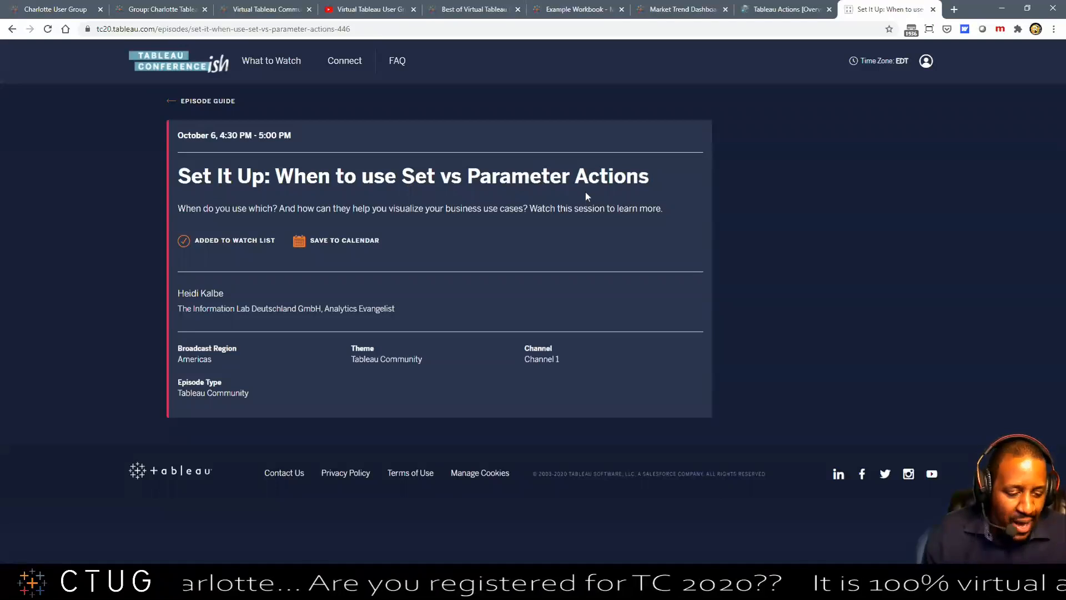
{"action": "left_click", "coordinate": [1002, 8]}
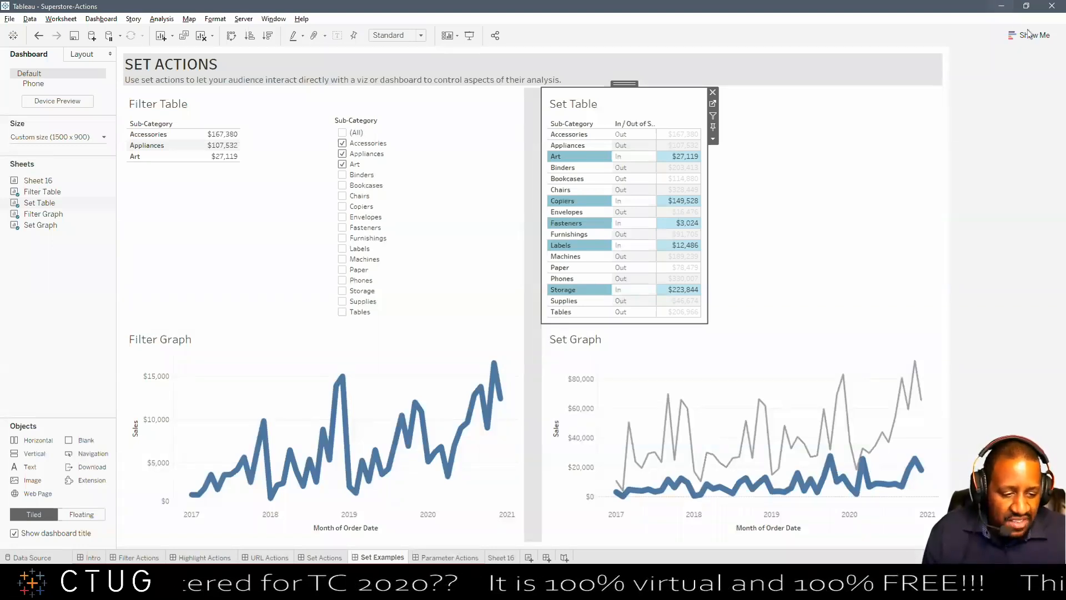
{"action": "left_click", "coordinate": [986, 215]}
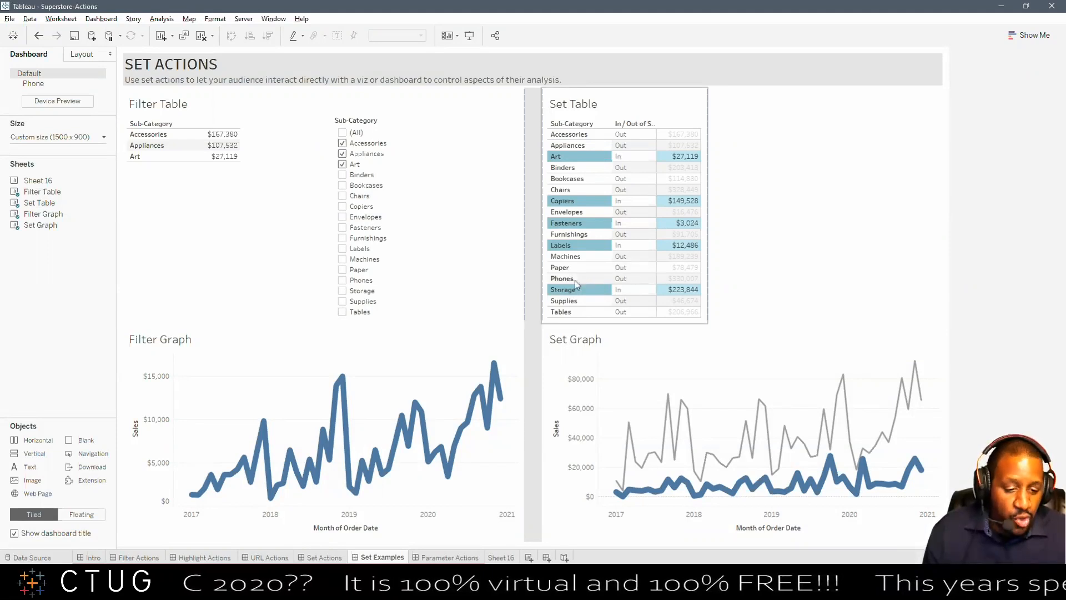
- Go back to the Set Actions dashboard and review its Useful Tableau Set Action Links section
{"action": "left_click", "coordinate": [325, 557]}
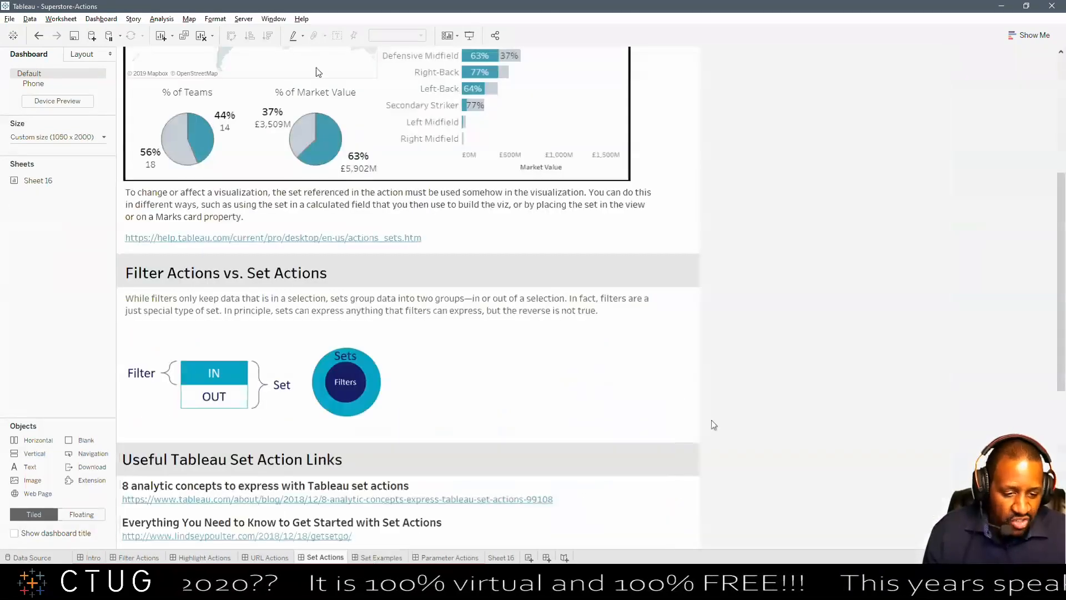
{"action": "scroll", "coordinate": [838, 358], "scroll_direction": "up", "scroll_amount": 1}
{"action": "scroll", "coordinate": [840, 357], "scroll_direction": "down", "scroll_amount": 5}
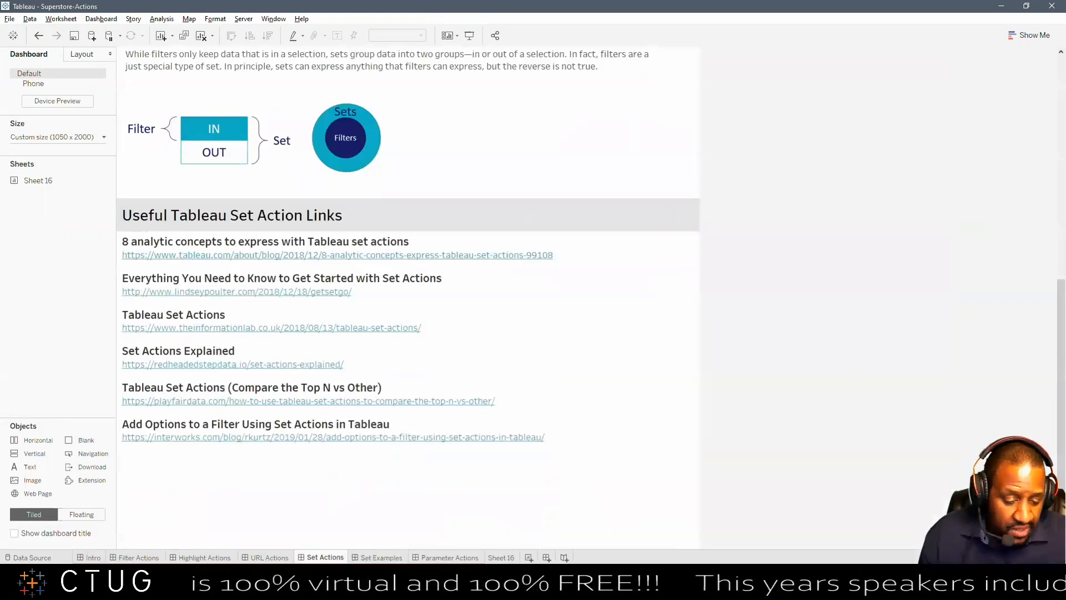
- Switch to the browser to show the set and parameter action links on the Charlotte Tableau User Group page, and return to Tableau
{"action": "left_click", "coordinate": [339, 589]}
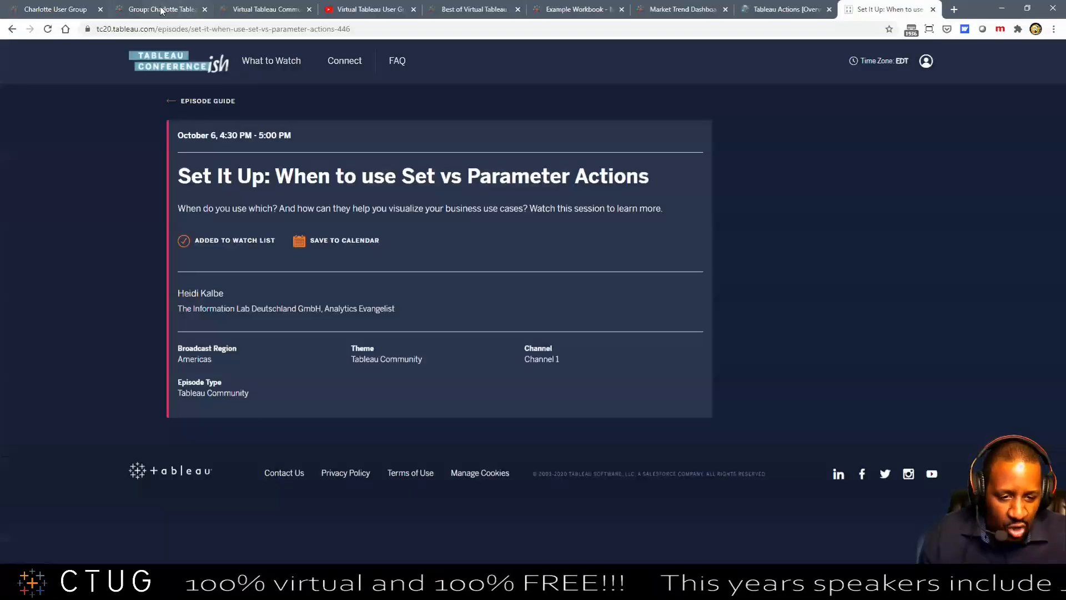
{"action": "left_click", "coordinate": [160, 8]}
{"action": "left_click", "coordinate": [271, 10]}
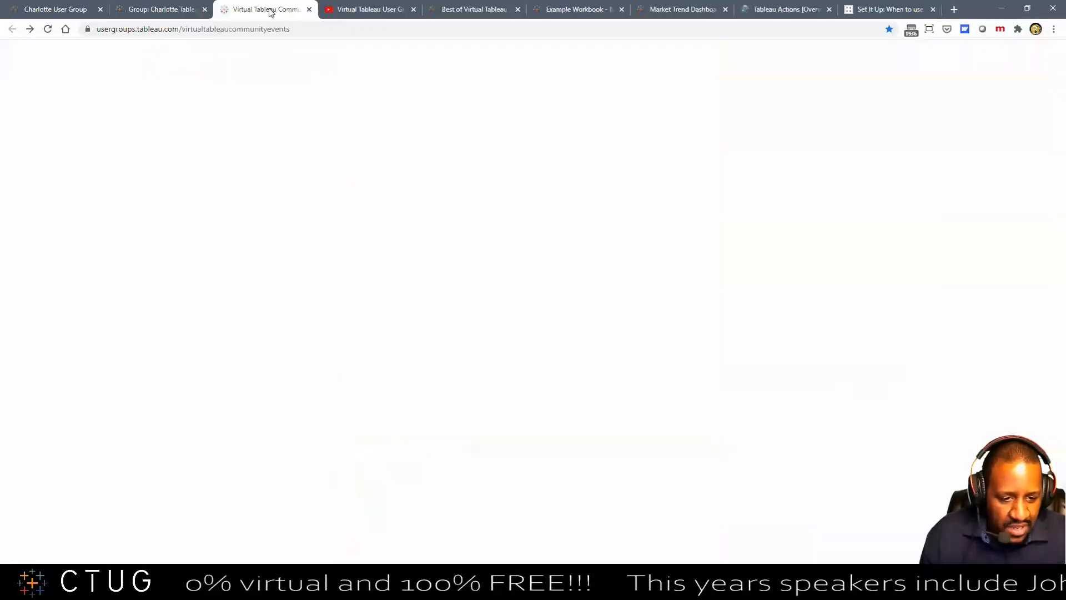
{"action": "left_click", "coordinate": [161, 9]}
{"action": "scroll", "coordinate": [696, 262], "scroll_direction": "down", "scroll_amount": 5}
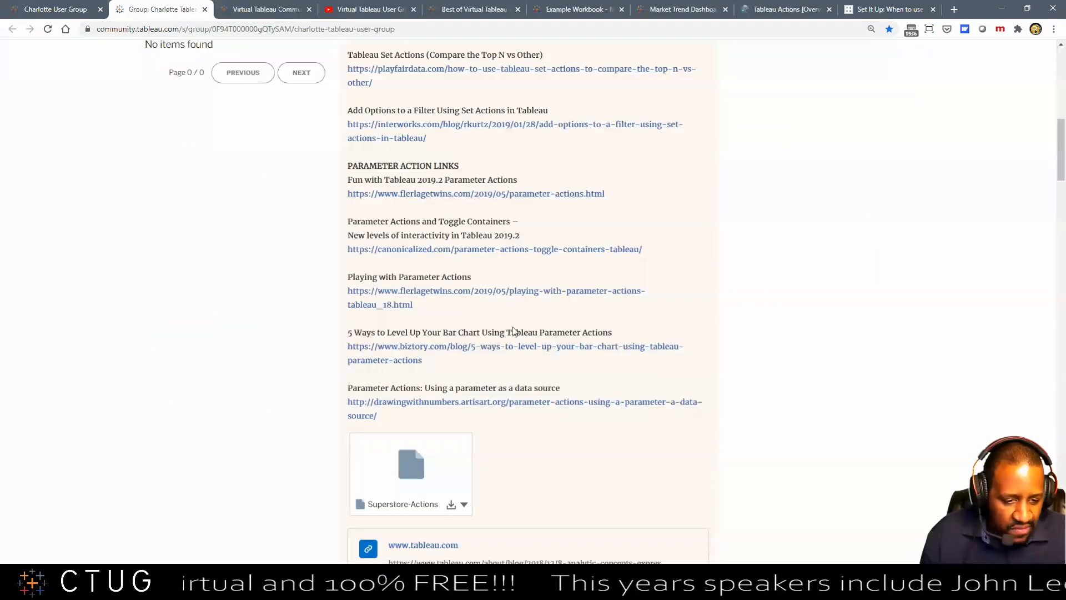
{"action": "scroll", "coordinate": [491, 268], "scroll_direction": "up", "scroll_amount": 3}
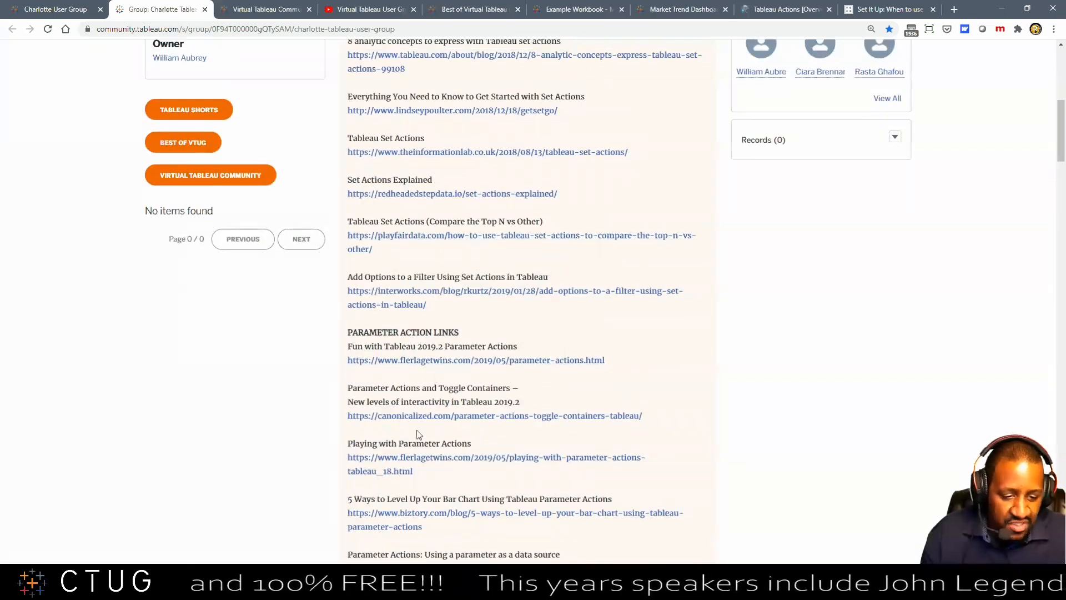
{"action": "scroll", "coordinate": [450, 285], "scroll_direction": "down", "scroll_amount": 1}
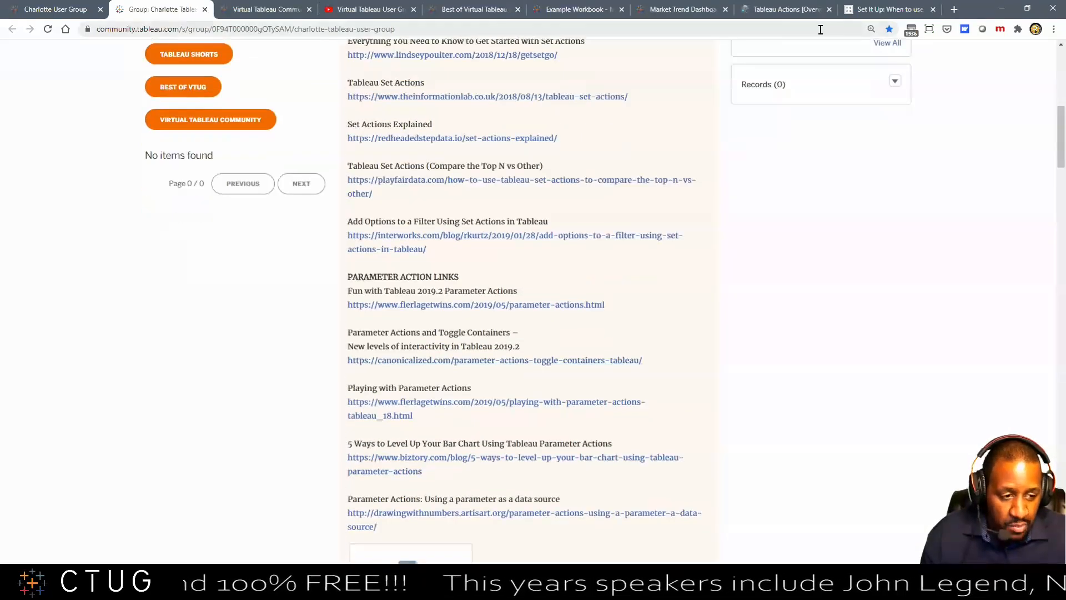
{"action": "left_click", "coordinate": [1001, 9]}
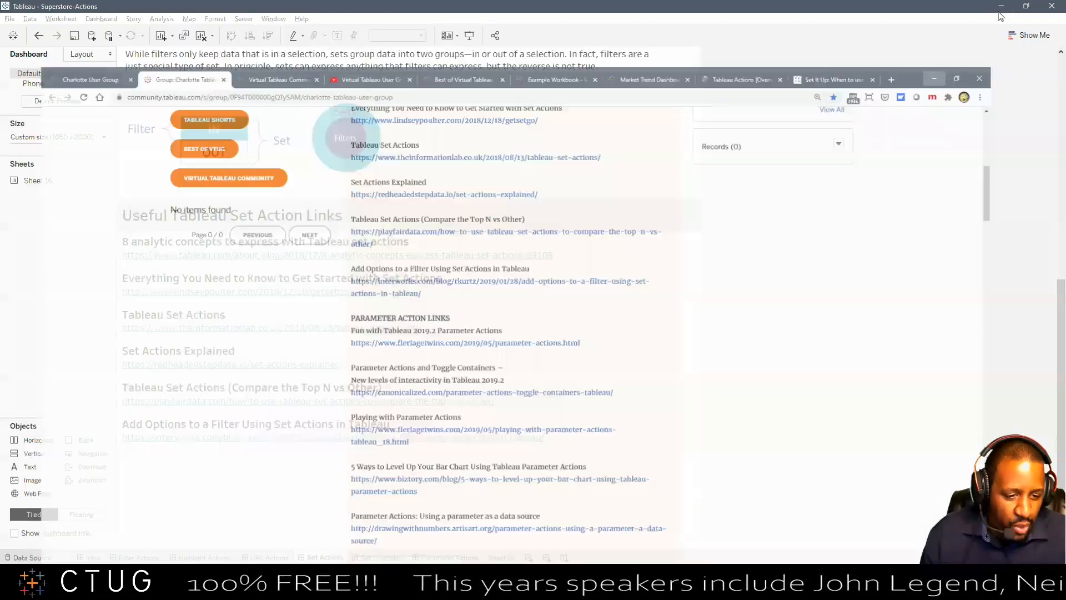
- Review the "What are Set Actions?" explanation and the World Cup market value example on the Set Actions dashboard
{"action": "scroll", "coordinate": [833, 286], "scroll_direction": "up", "scroll_amount": 2}
{"action": "left_click_drag", "start_coordinate": [1060, 311], "coordinate": [1046, 119]}
{"action": "left_click_drag", "start_coordinate": [310, 275], "coordinate": [312, 281]}
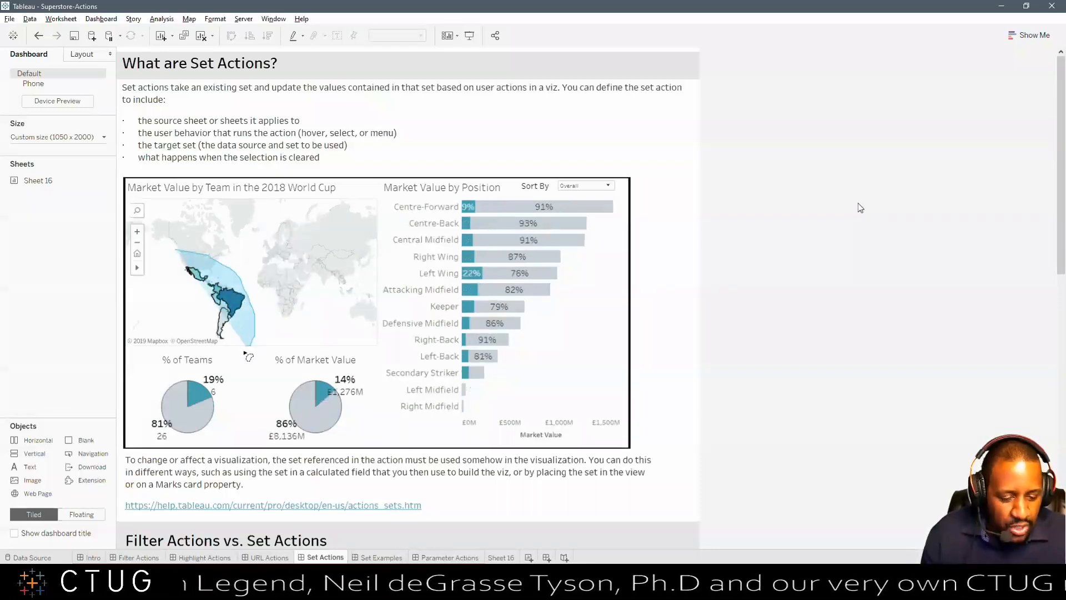
- Compare the Parameter Actions dashboard with the Set Actions and Set Examples dashboards, ending on Parameter Actions
{"action": "mouse_move", "coordinate": [451, 556]}
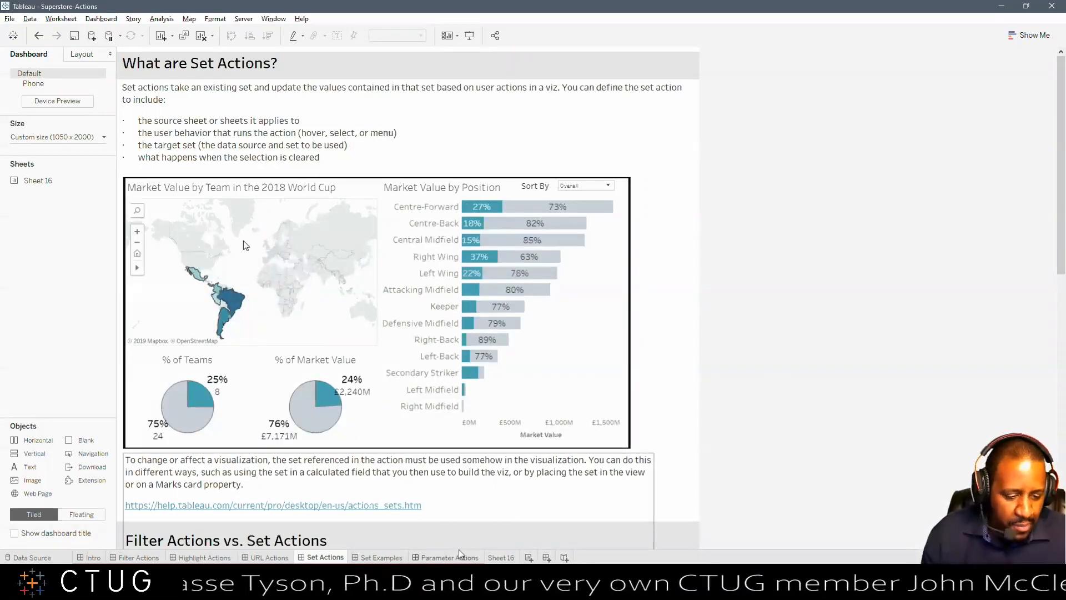
{"action": "left_click", "coordinate": [437, 557]}
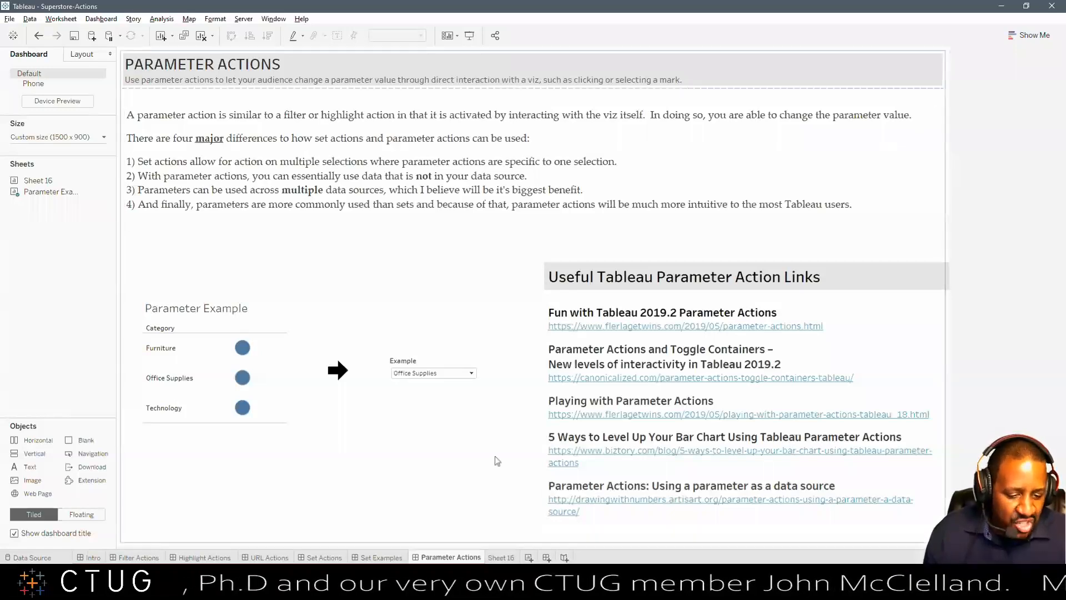
{"action": "left_click", "coordinate": [324, 557]}
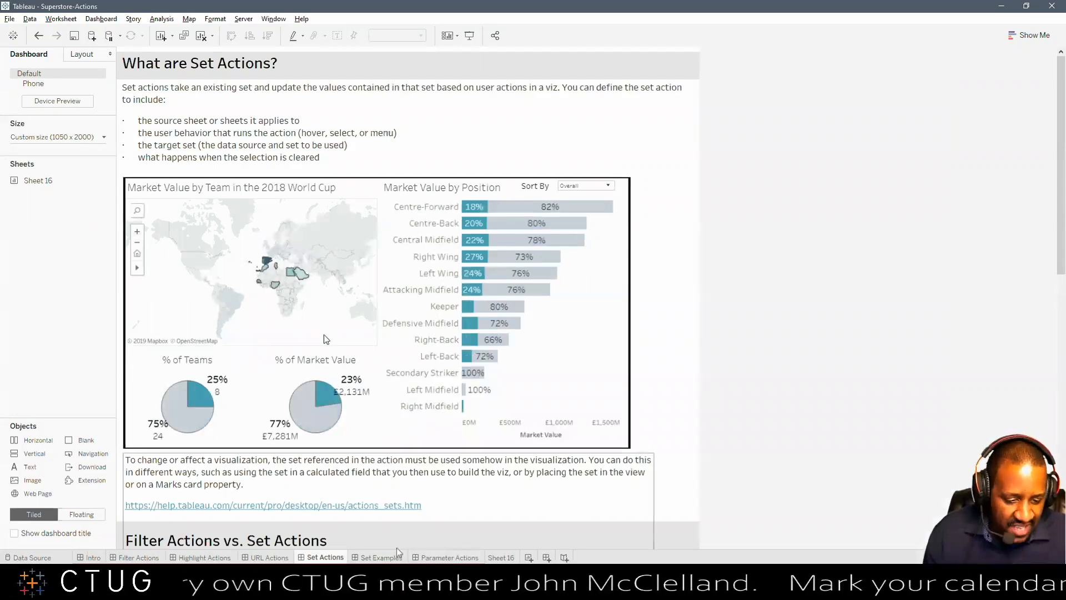
{"action": "left_click", "coordinate": [445, 557]}
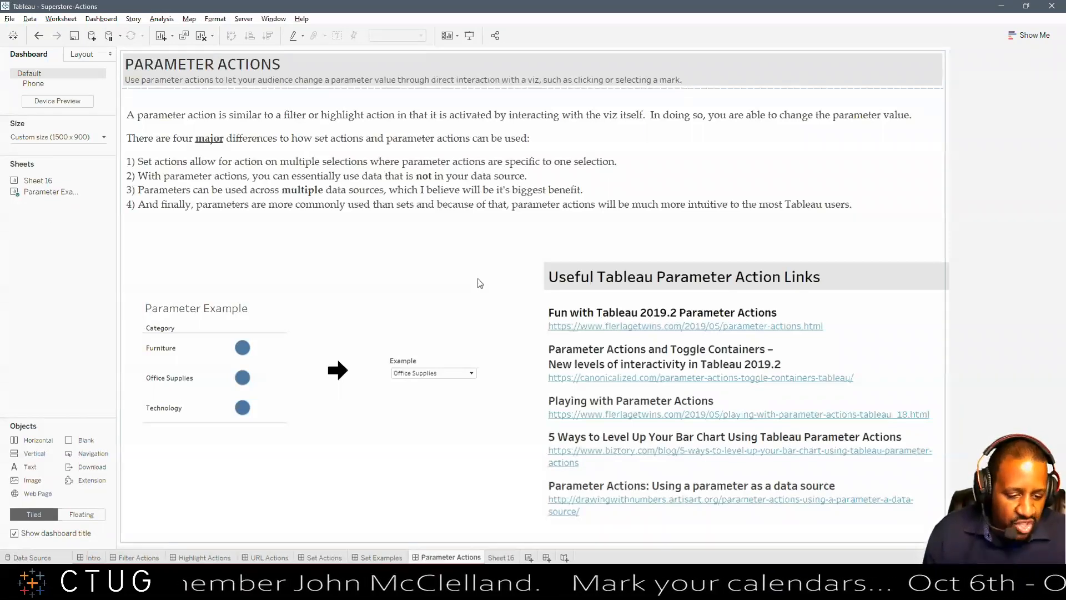
{"action": "left_click", "coordinate": [324, 557]}
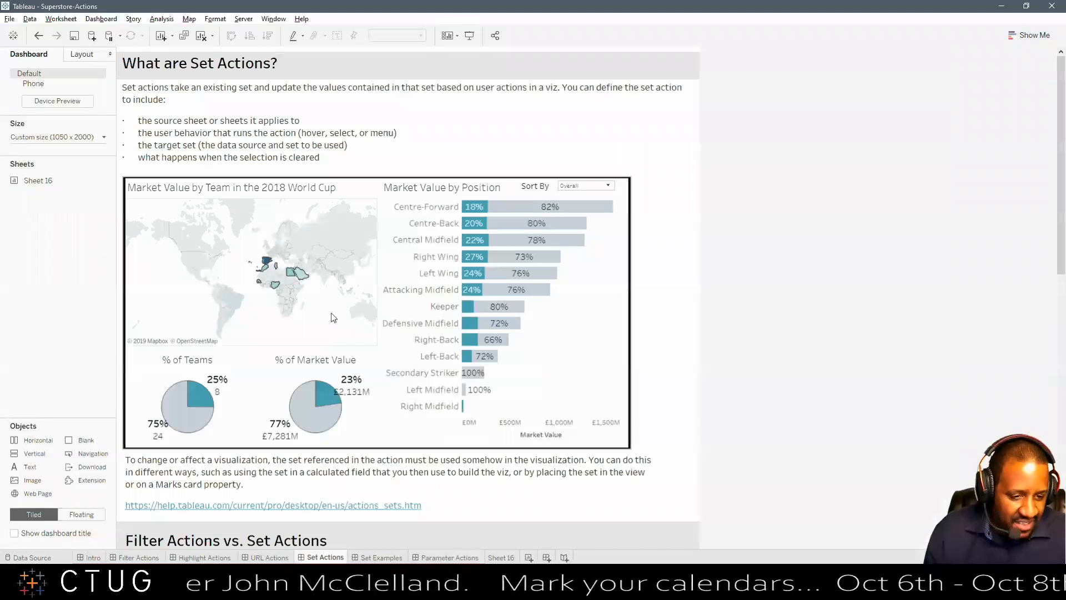
{"action": "left_click", "coordinate": [377, 557]}
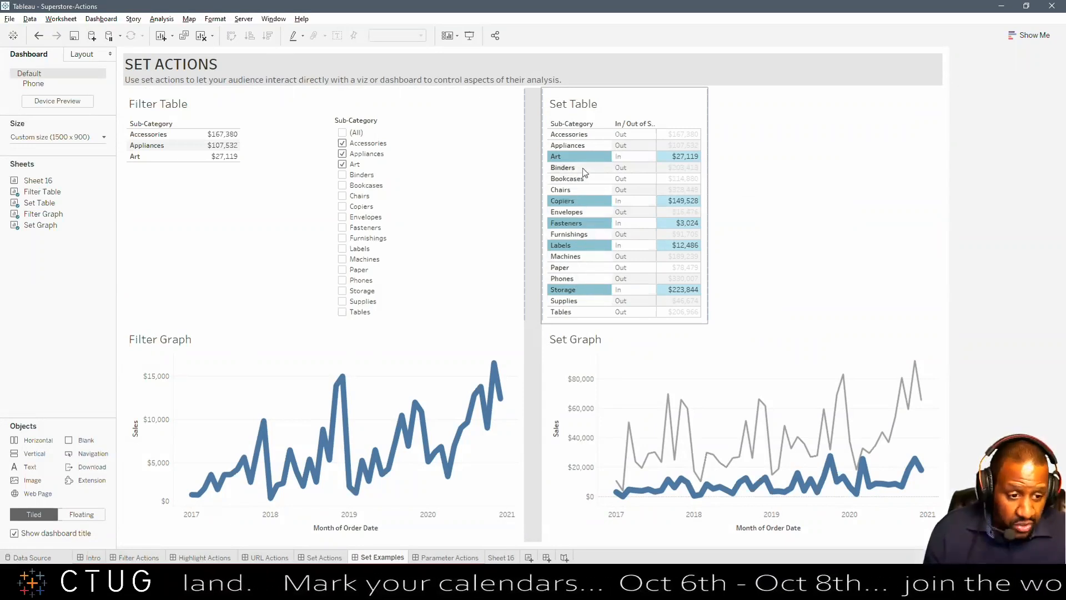
{"action": "left_click", "coordinate": [443, 558]}
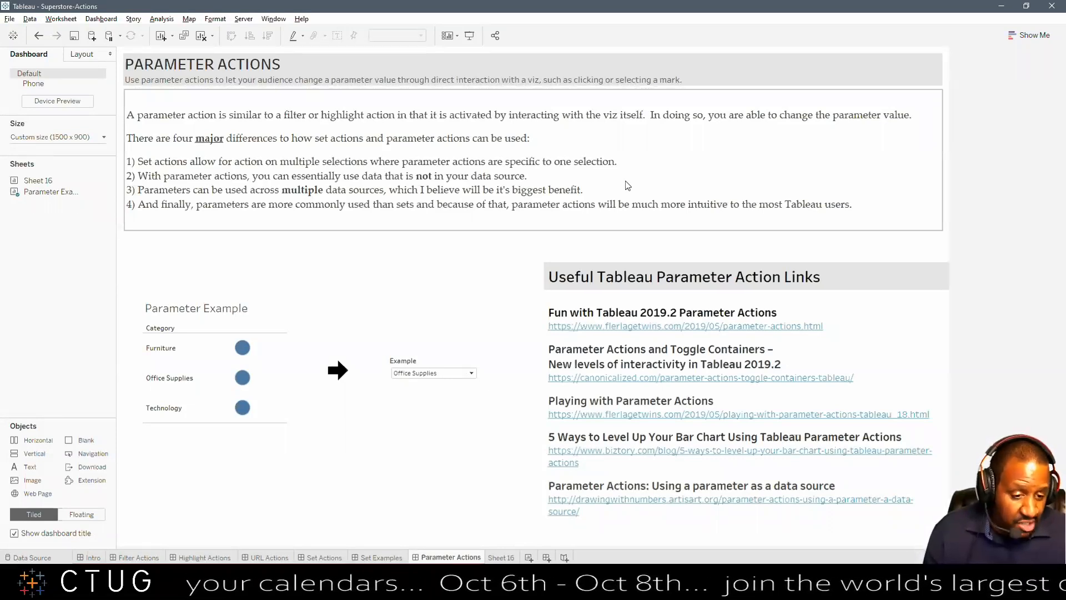
- Test the parameter action with the Furniture, Office Supplies and Technology marks in the Parameter Example, ending on Furniture
{"action": "left_click", "coordinate": [222, 348]}
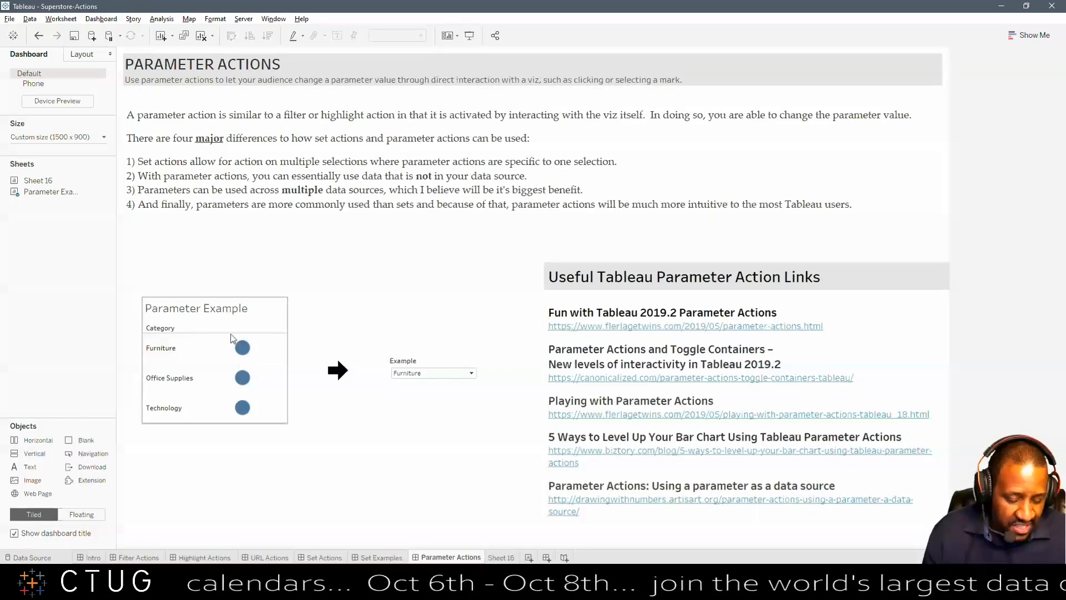
{"action": "left_click", "coordinate": [242, 381]}
{"action": "left_click", "coordinate": [242, 347]}
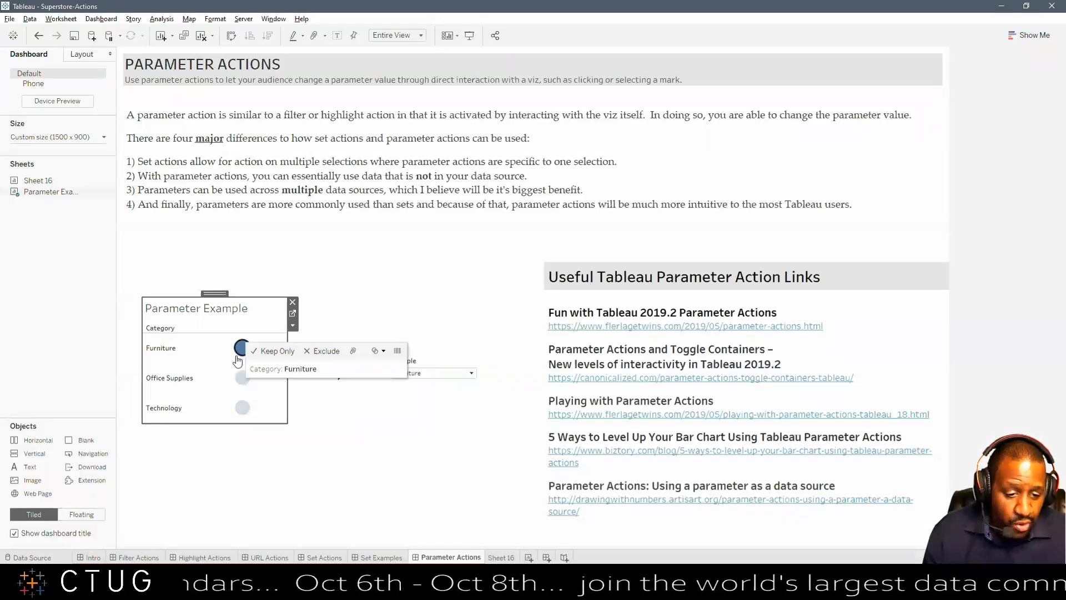
{"action": "left_click", "coordinate": [241, 350]}
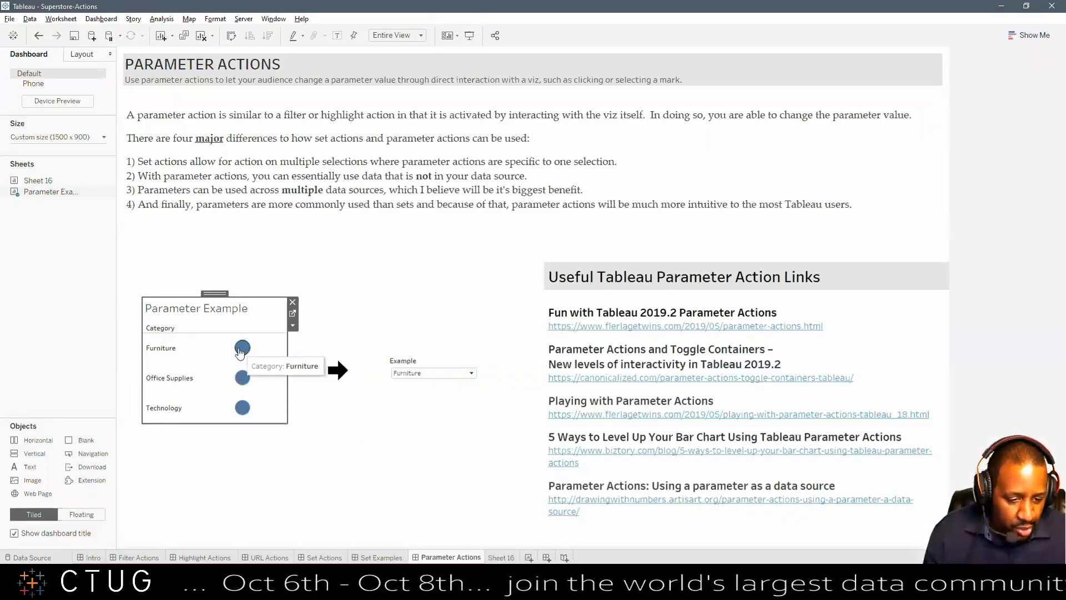
{"action": "mouse_move", "coordinate": [242, 407]}
{"action": "mouse_move", "coordinate": [171, 345]}
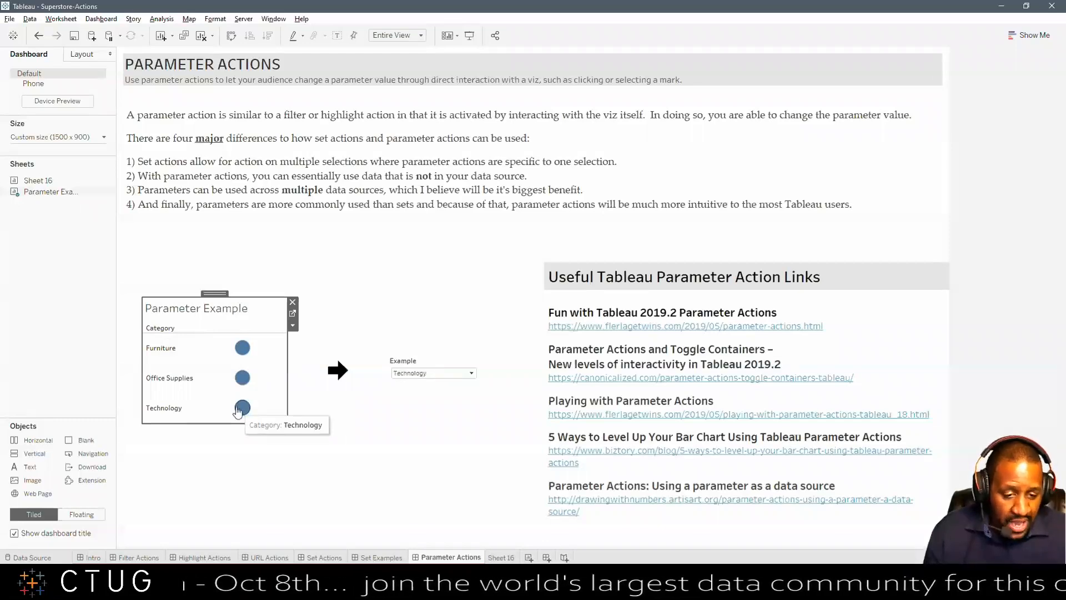
{"action": "mouse_move", "coordinate": [242, 348]}
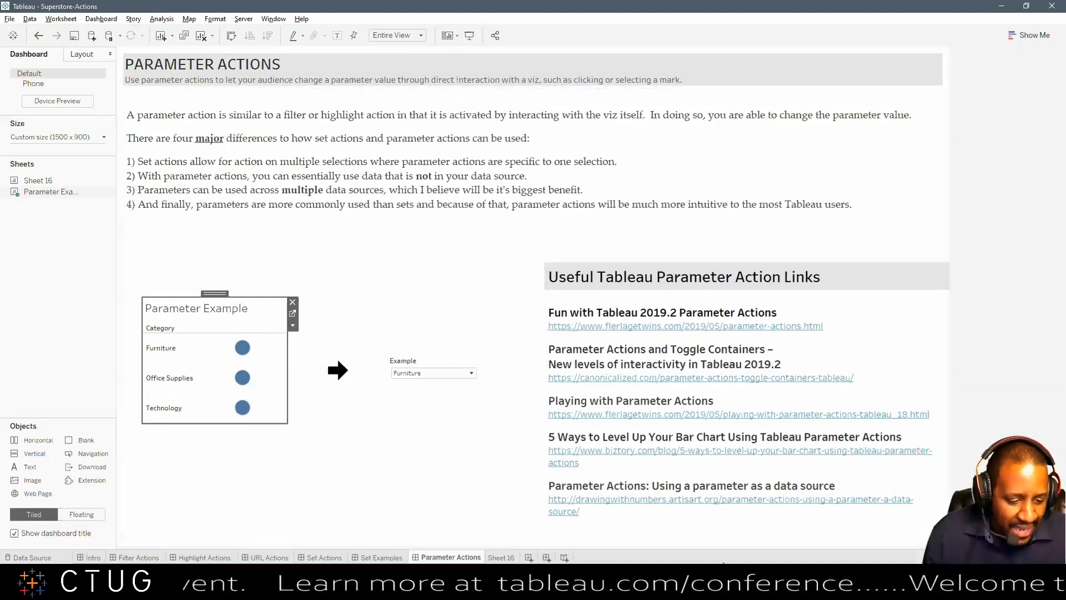
- Switch to the Market Trend Dashboard workbook in Tableau Public and review its list of dashboard actions without changing any
{"action": "key", "text": "alt+Tab"}
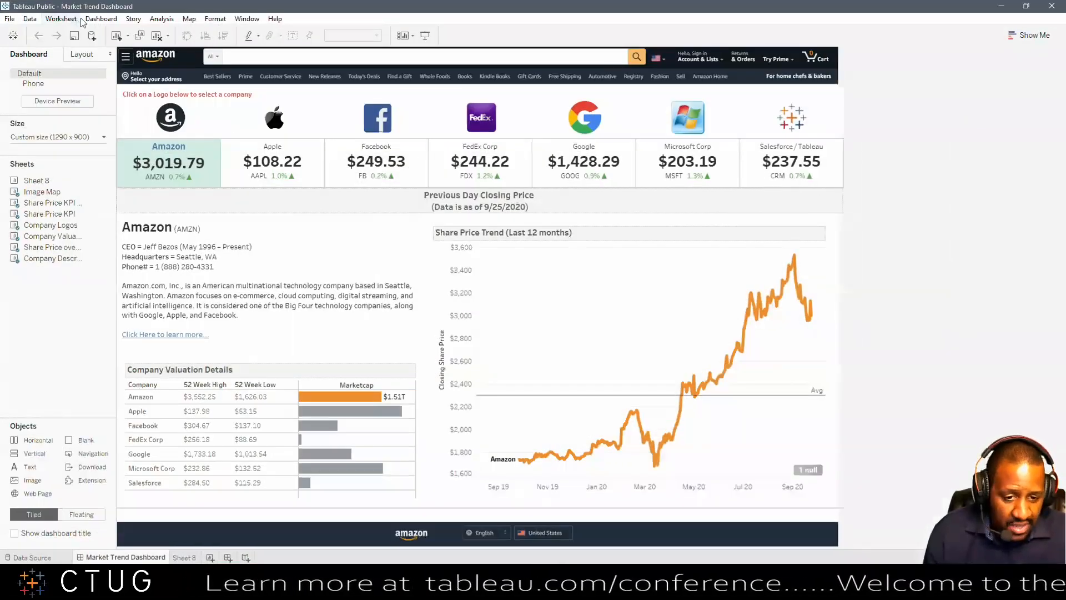
{"action": "left_click", "coordinate": [99, 23]}
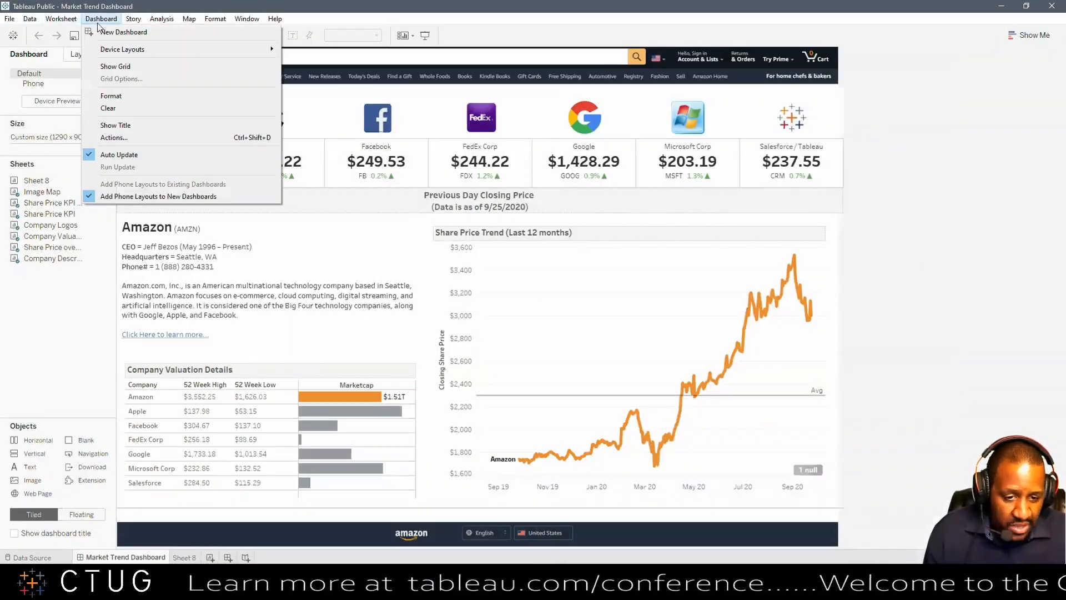
{"action": "left_click", "coordinate": [105, 141]}
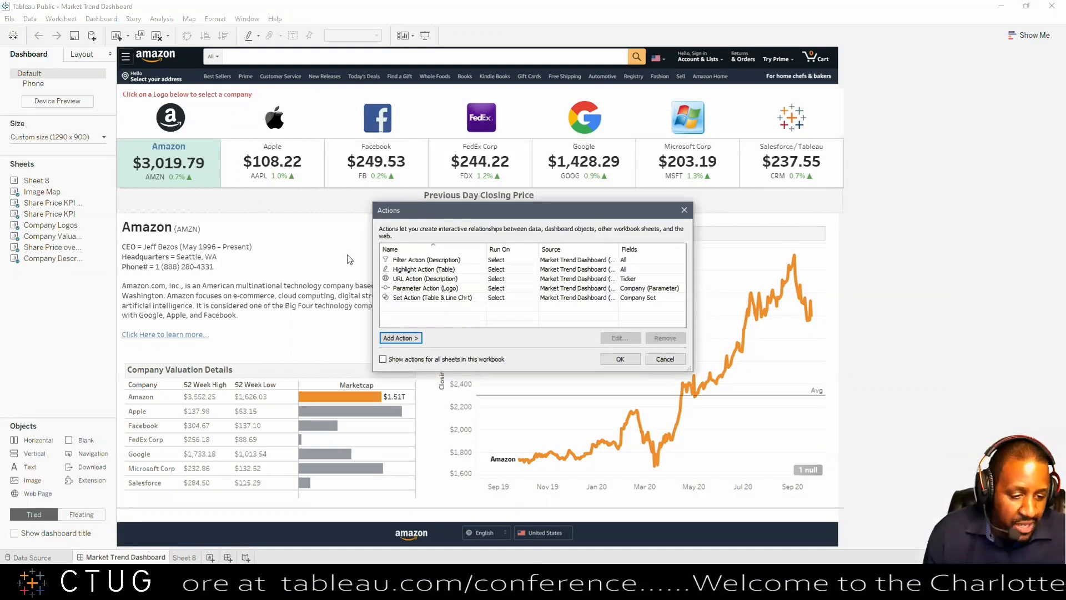
{"action": "left_click_drag", "start_coordinate": [477, 215], "coordinate": [726, 215]}
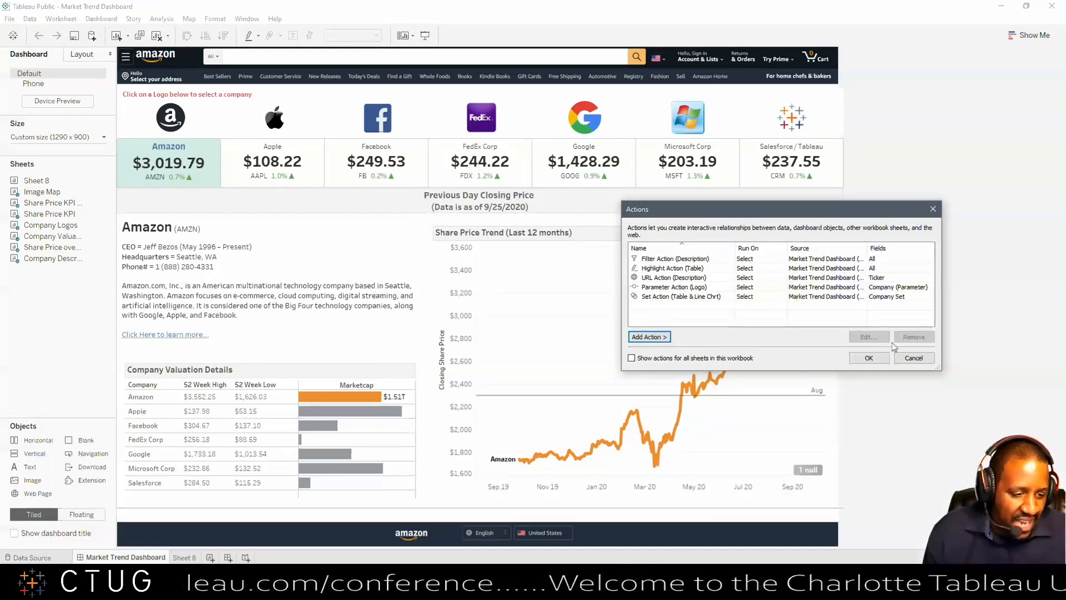
{"action": "left_click", "coordinate": [911, 357]}
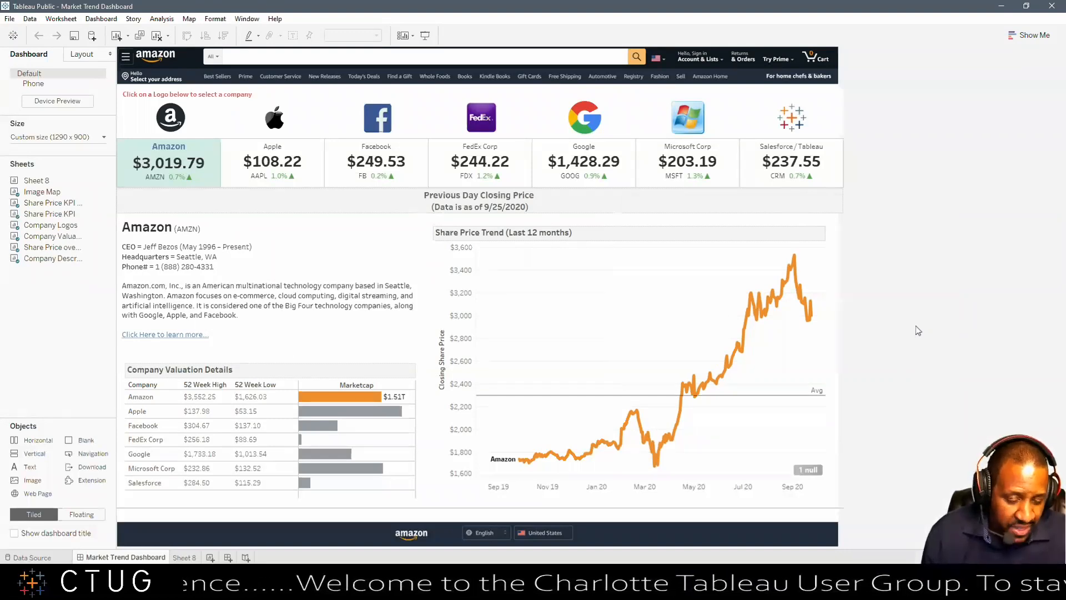
- Test the dashboard actions by selecting the Facebook logo followed by the FedEx logo
{"action": "left_click", "coordinate": [384, 123]}
{"action": "left_click", "coordinate": [384, 123]}
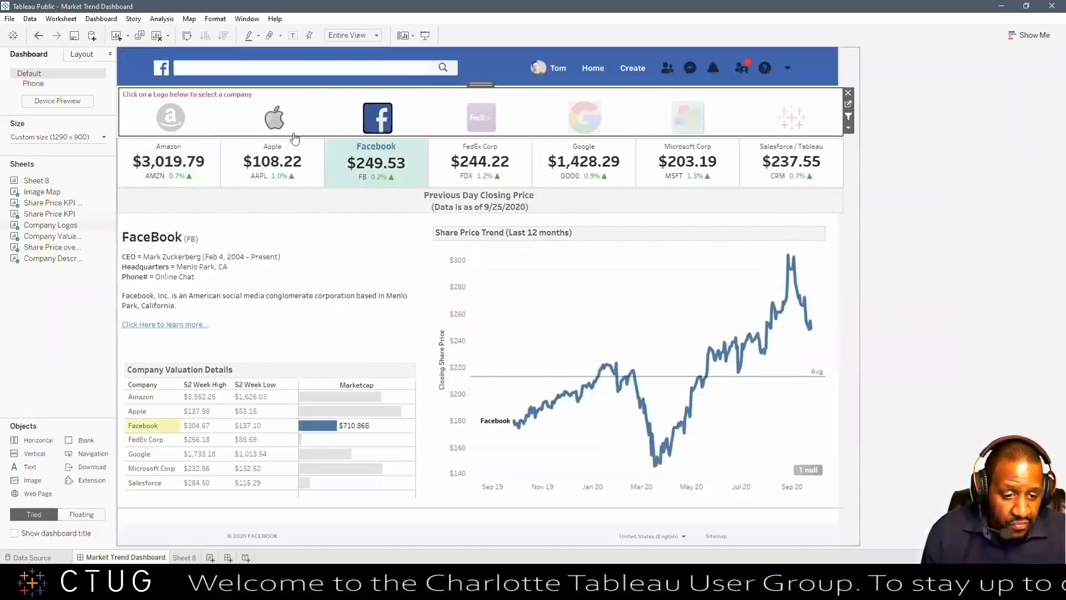
{"action": "left_click", "coordinate": [480, 129]}
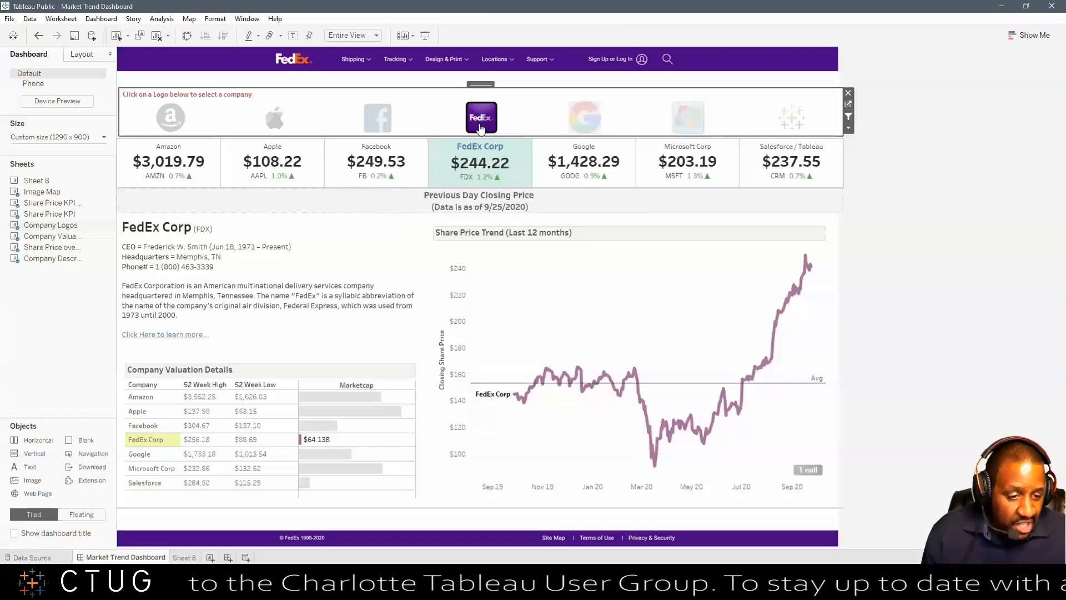
- Examine the source sheet, trigger and target settings of Parameter Action (Logo), keeping them as they are
{"action": "left_click", "coordinate": [91, 19]}
{"action": "left_click", "coordinate": [119, 136]}
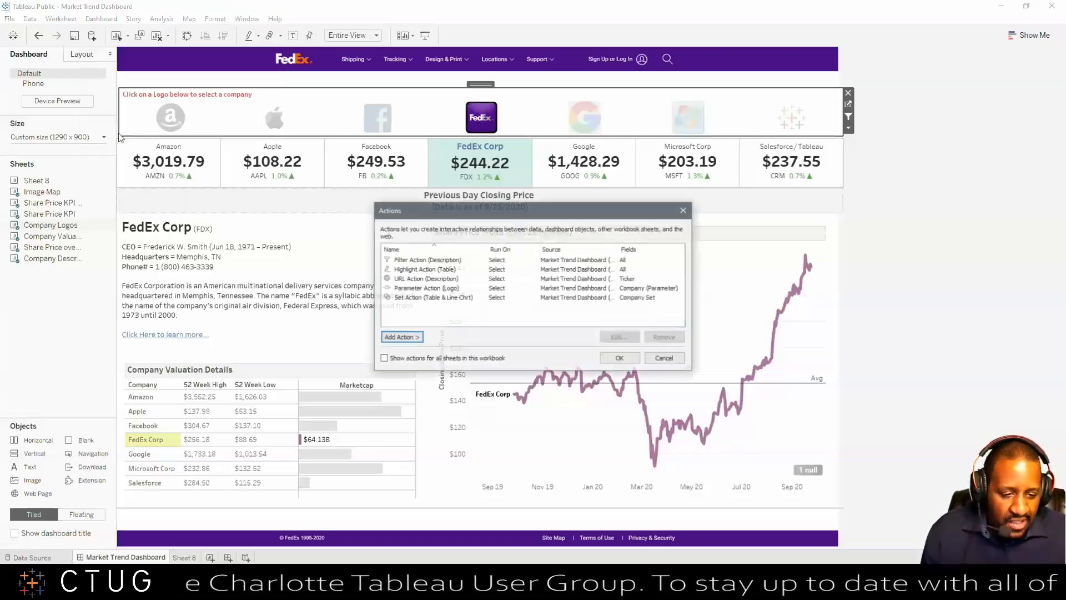
{"action": "left_click", "coordinate": [431, 288]}
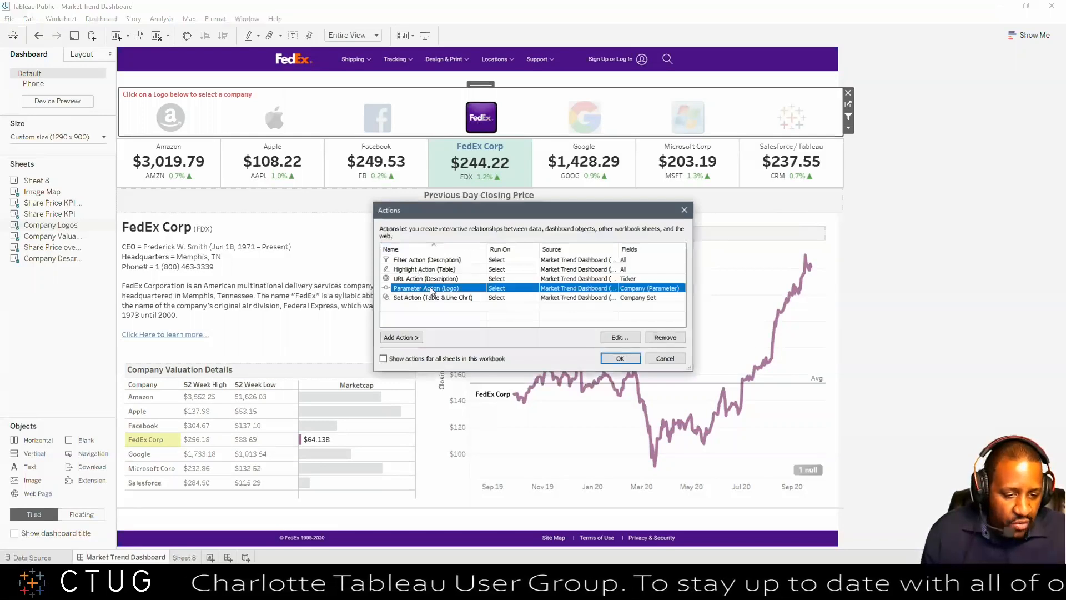
{"action": "left_click", "coordinate": [619, 337]}
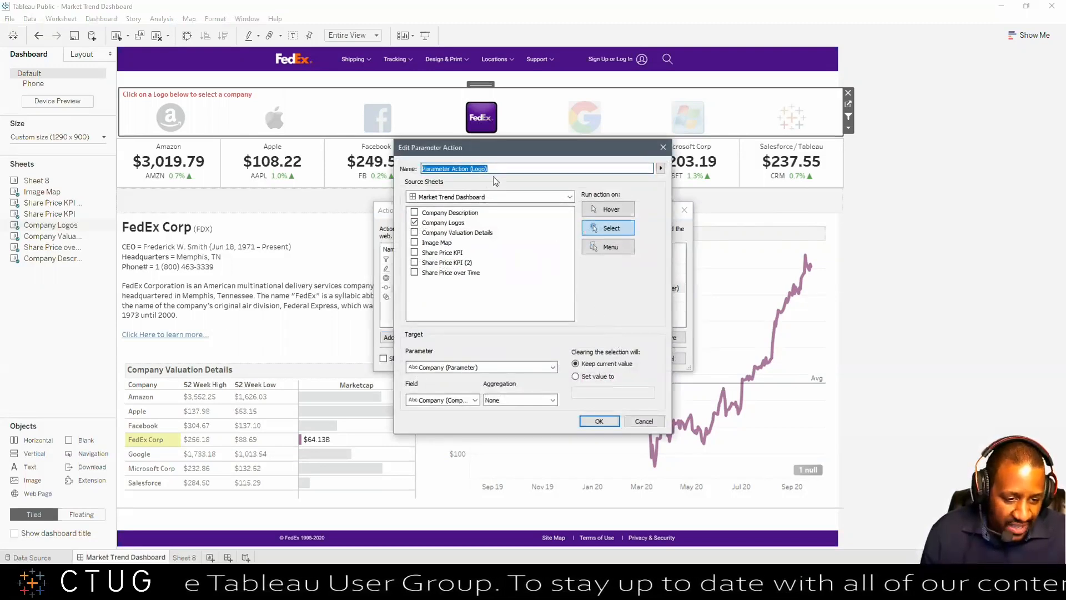
{"action": "left_click_drag", "start_coordinate": [488, 149], "coordinate": [586, 172]}
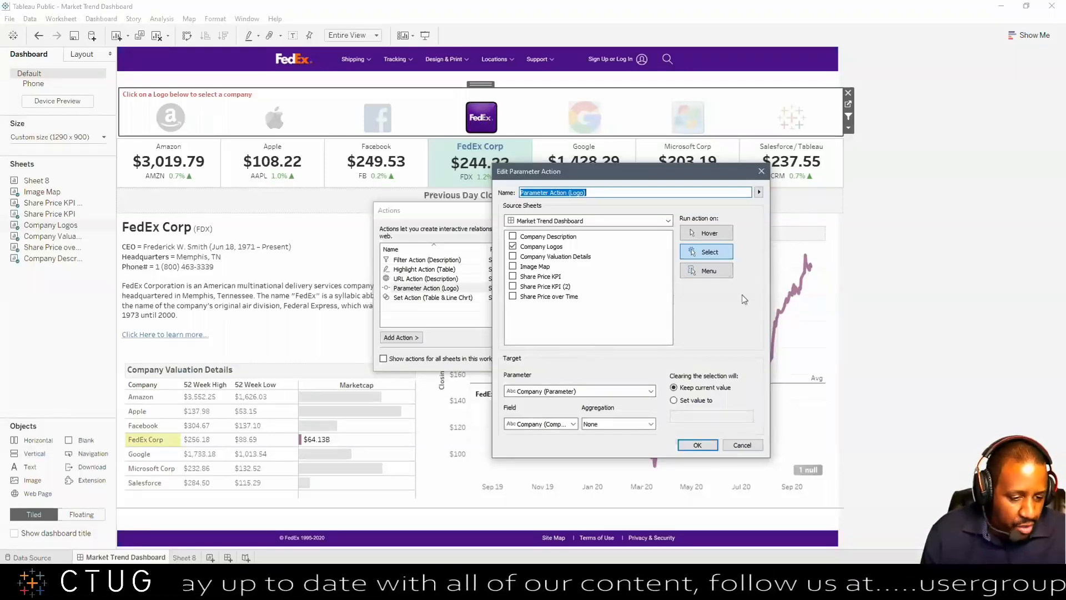
{"action": "left_click", "coordinate": [697, 445]}
{"action": "left_click", "coordinate": [653, 361]}
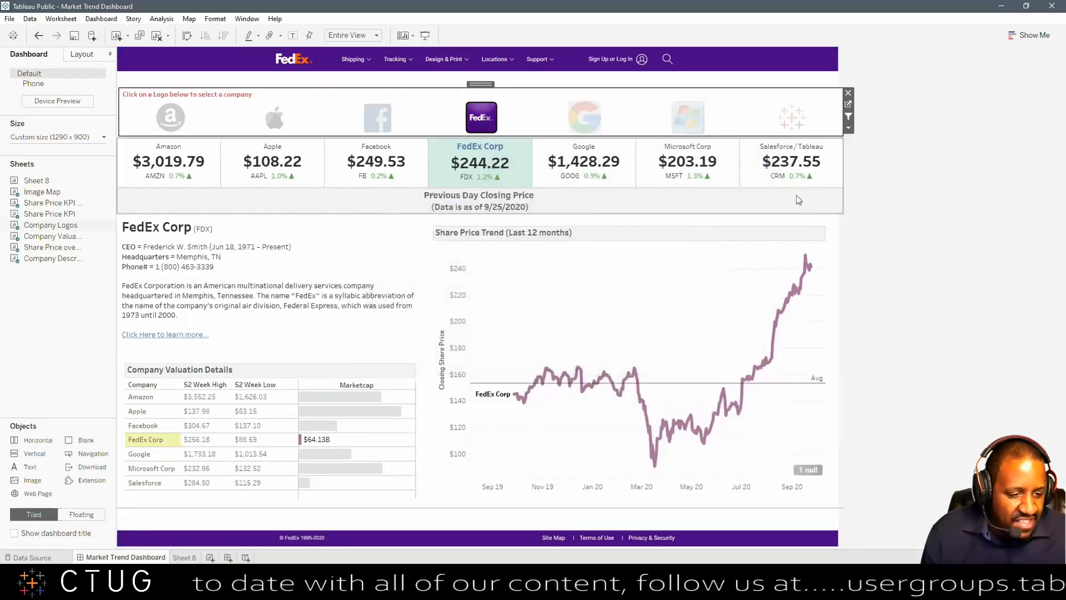
- Show the Company (Parameter) control above the row of company logos and test it by selecting the Apple logo
{"action": "left_click", "coordinate": [848, 128]}
{"action": "mouse_move", "coordinate": [872, 248]}
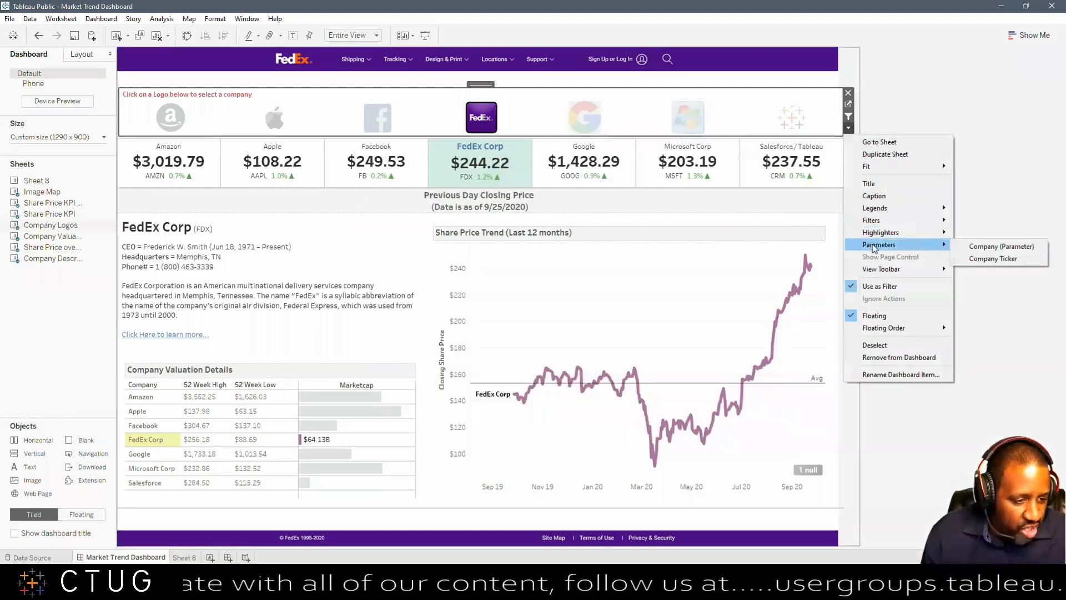
{"action": "left_click", "coordinate": [969, 253]}
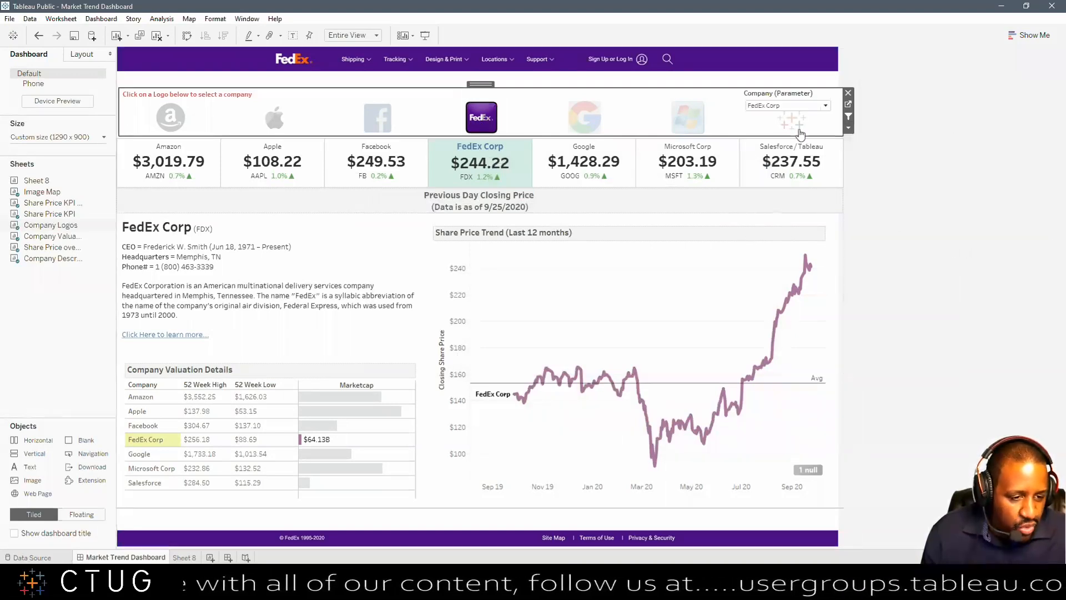
{"action": "left_click", "coordinate": [777, 94]}
{"action": "left_click_drag", "start_coordinate": [783, 85], "coordinate": [752, 73]}
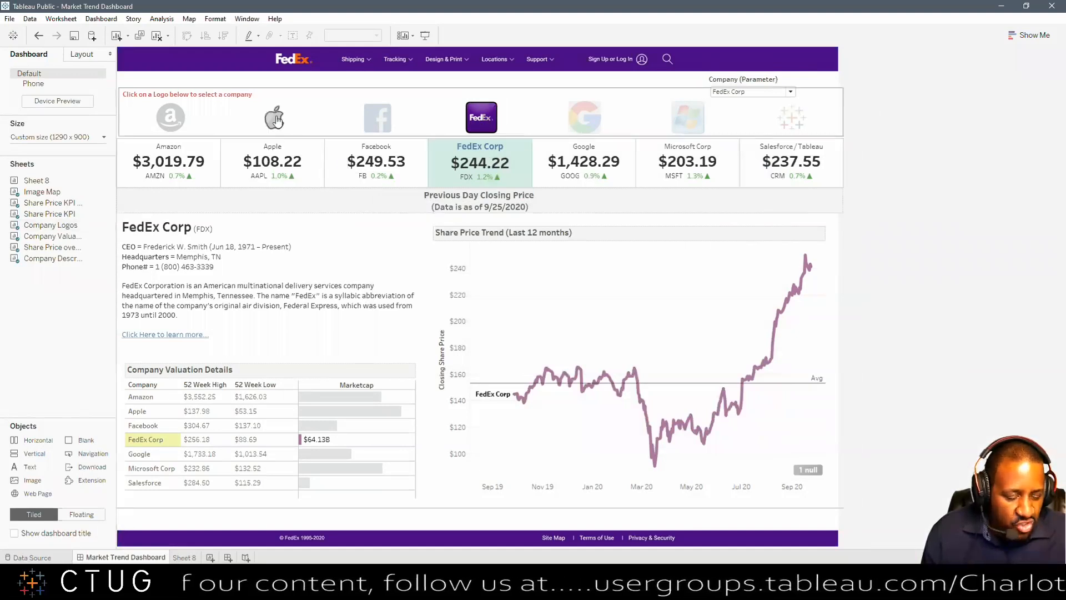
{"action": "left_click", "coordinate": [275, 119]}
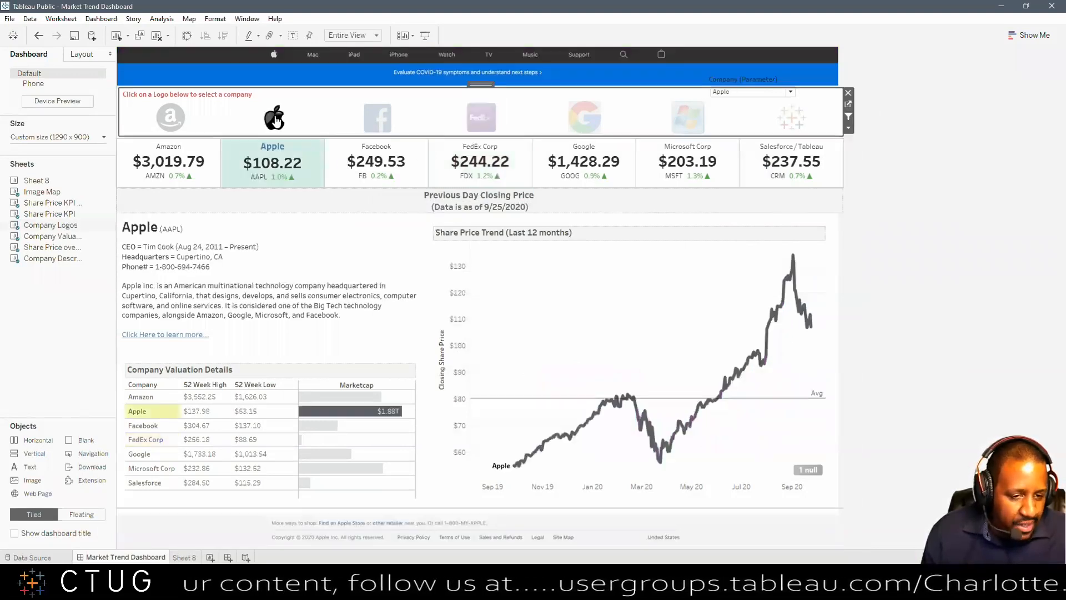
- Test the Company (Parameter) control with the Facebook, Amazon and Google logos, moving the control beside the company description before selecting Google
{"action": "left_click", "coordinate": [376, 121]}
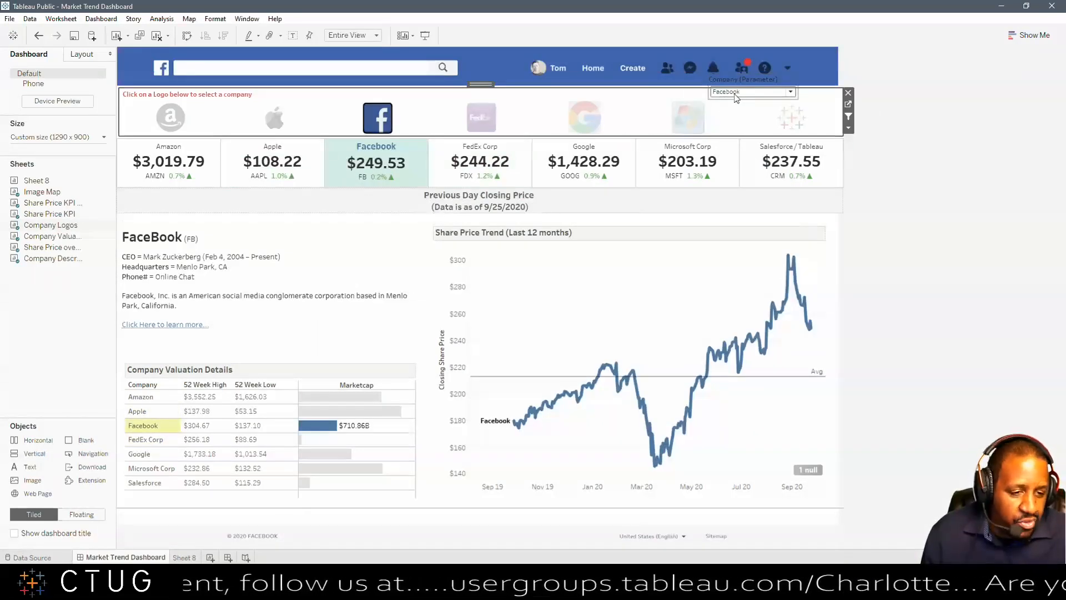
{"action": "left_click", "coordinate": [179, 116]}
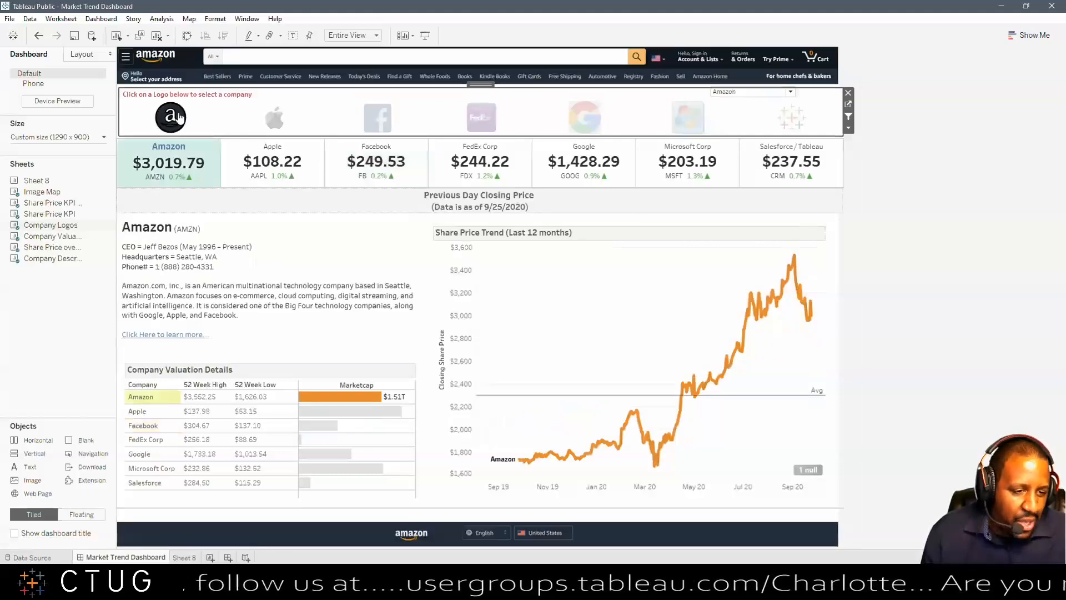
{"action": "left_click", "coordinate": [745, 90]}
{"action": "left_click_drag", "start_coordinate": [744, 99], "coordinate": [327, 234]}
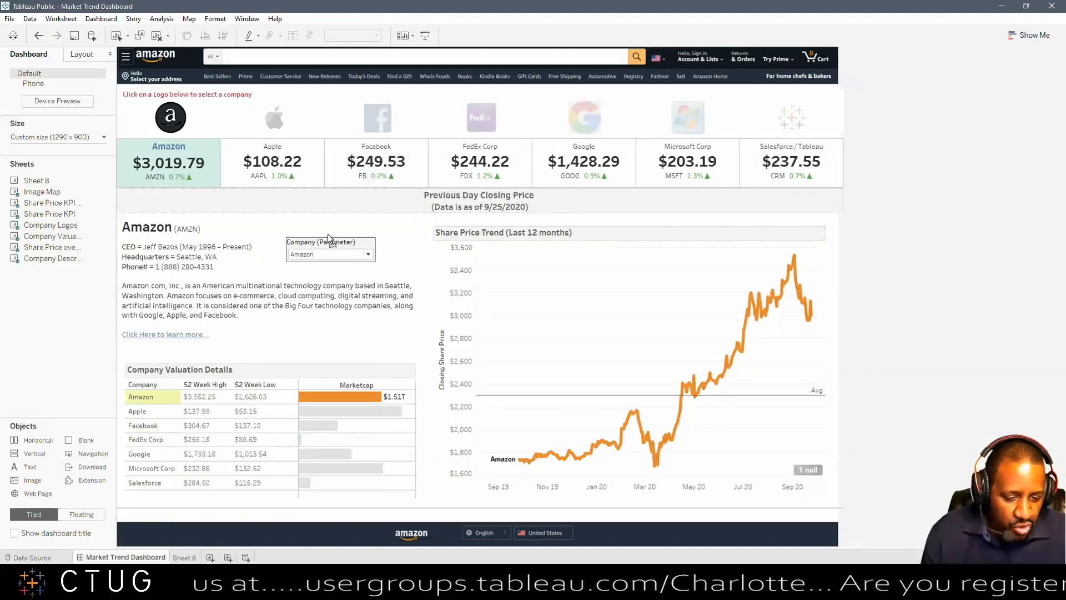
{"action": "left_click", "coordinate": [595, 129]}
{"action": "left_click", "coordinate": [596, 129]}
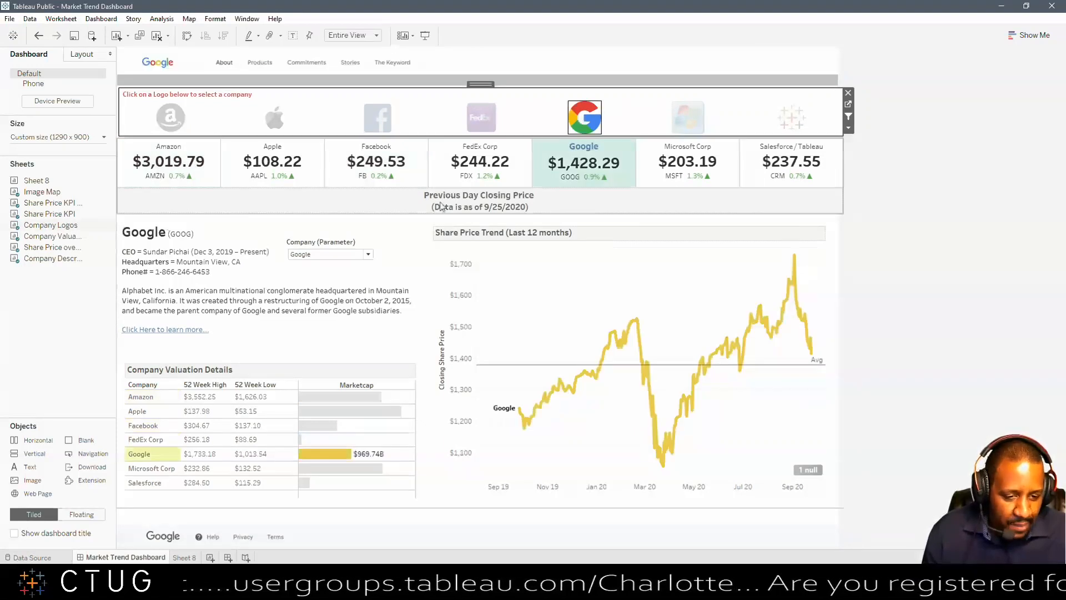
- Remove the Company (Parameter) control from the dashboard
{"action": "left_click", "coordinate": [337, 249]}
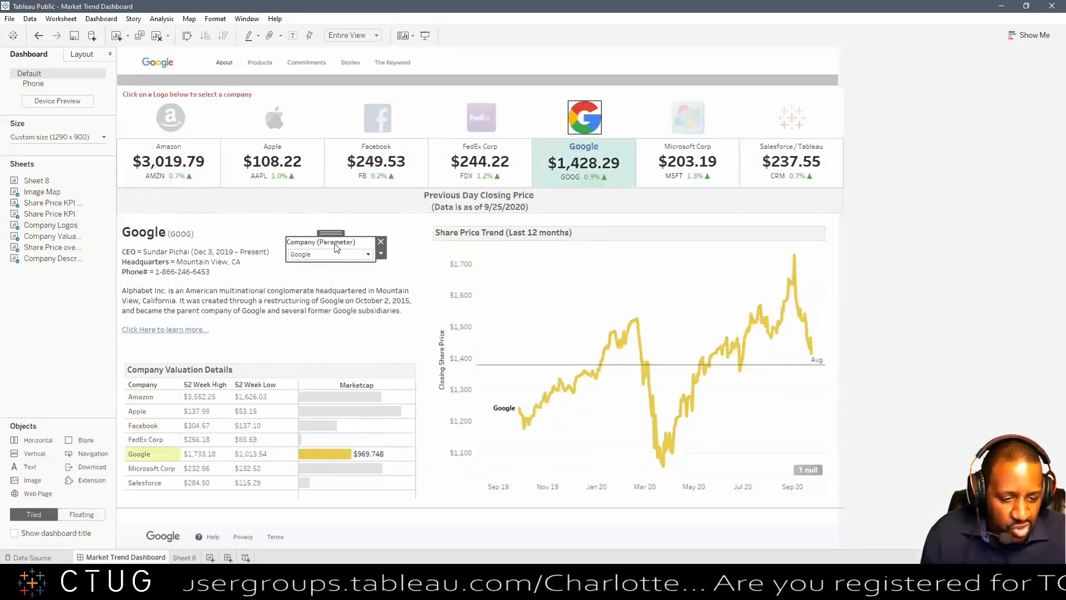
{"action": "left_click", "coordinate": [381, 245]}
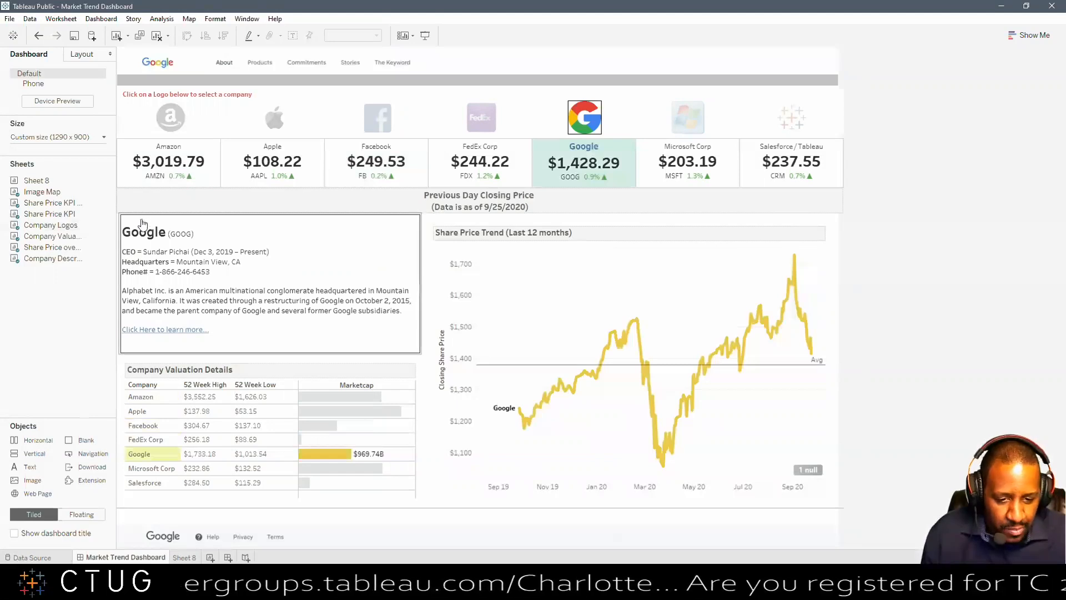
- Go to the Image Map worksheet and review its list of background images for the Stock Tickers data source without changing any
{"action": "left_click", "coordinate": [110, 192]}
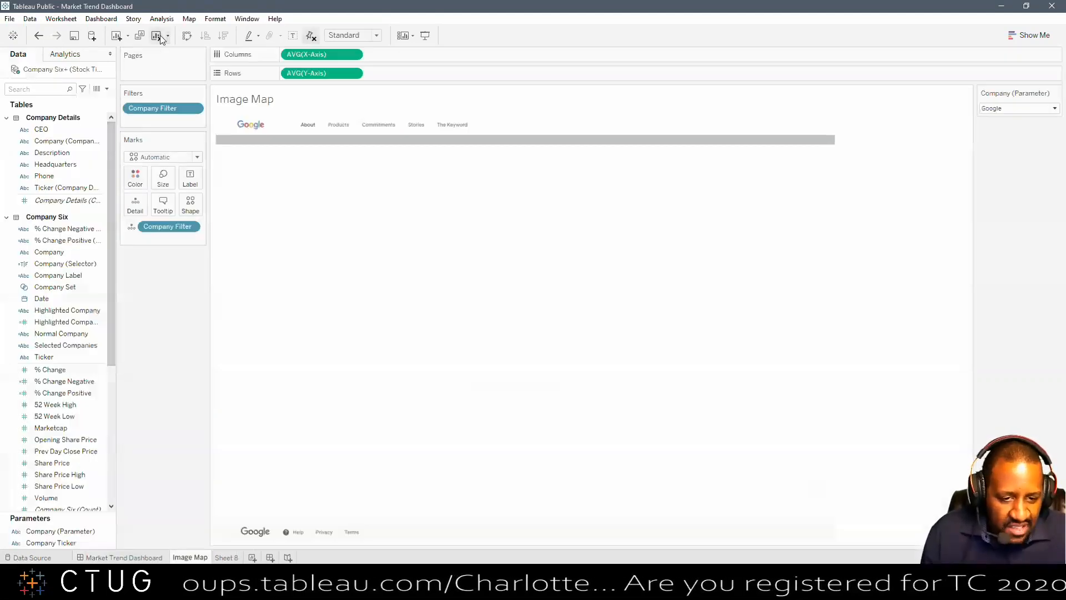
{"action": "left_click", "coordinate": [188, 19]}
{"action": "mouse_move", "coordinate": [204, 47]}
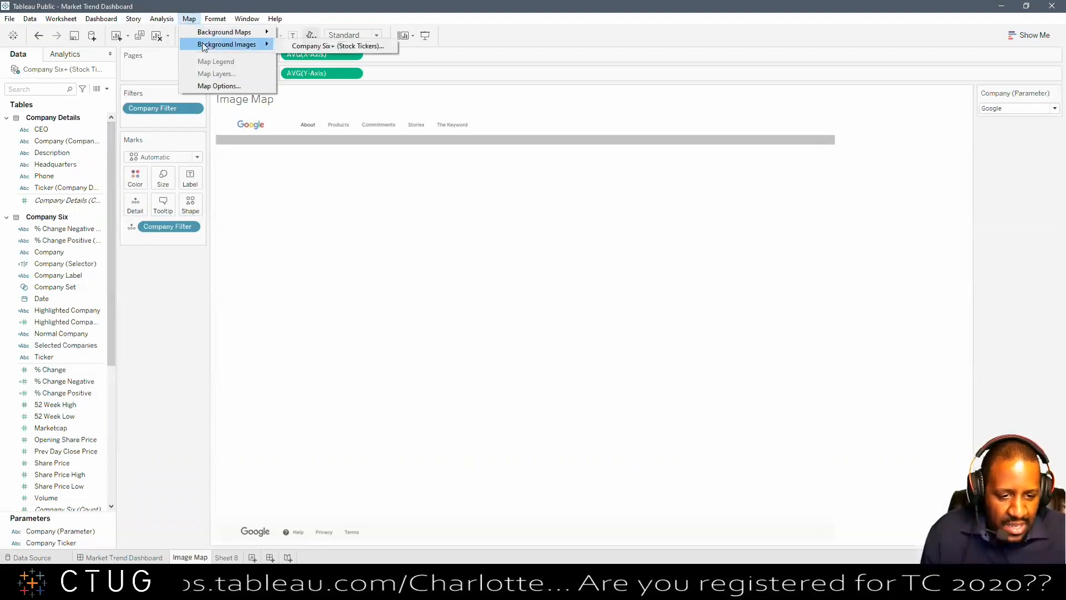
{"action": "left_click", "coordinate": [305, 49]}
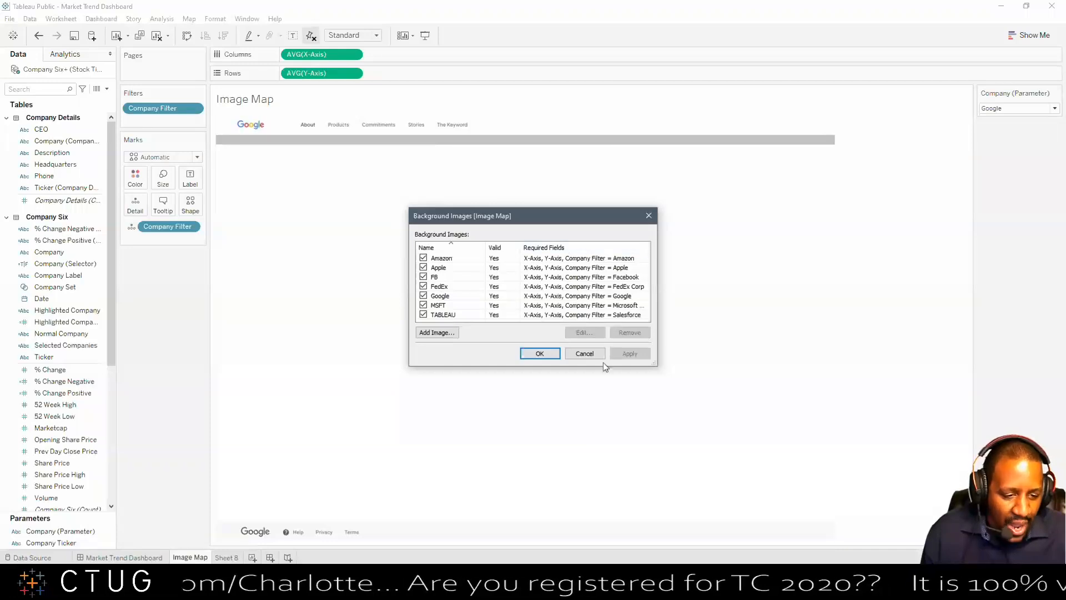
{"action": "left_click", "coordinate": [585, 353]}
- Examine the formulas of the X-Axis and Y-Axis calculated fields, leaving both as they are
{"action": "scroll", "coordinate": [76, 423], "scroll_direction": "down", "scroll_amount": 7}
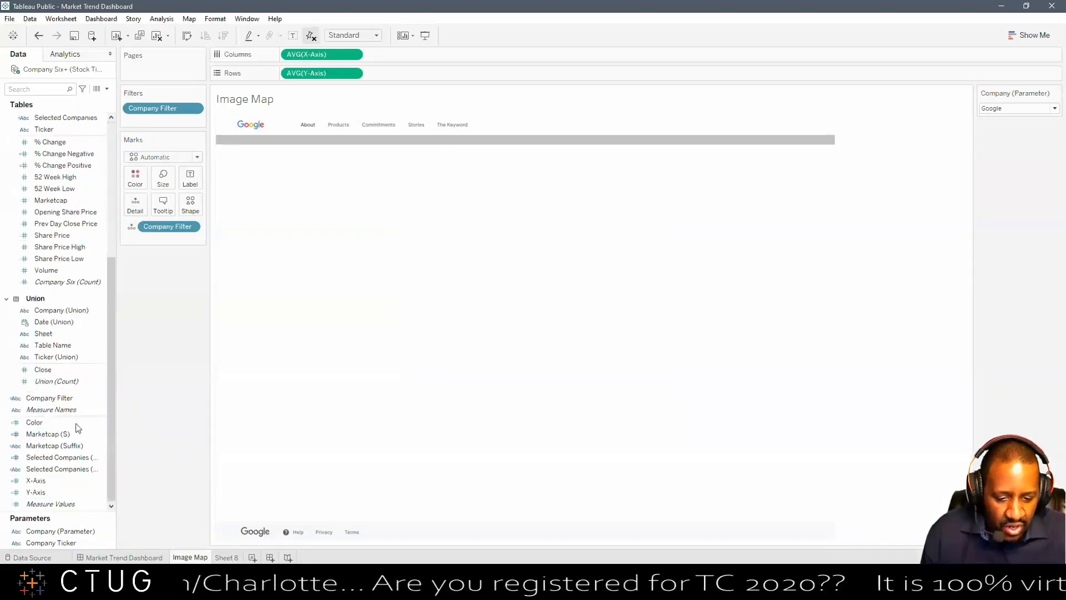
{"action": "left_click", "coordinate": [42, 483]}
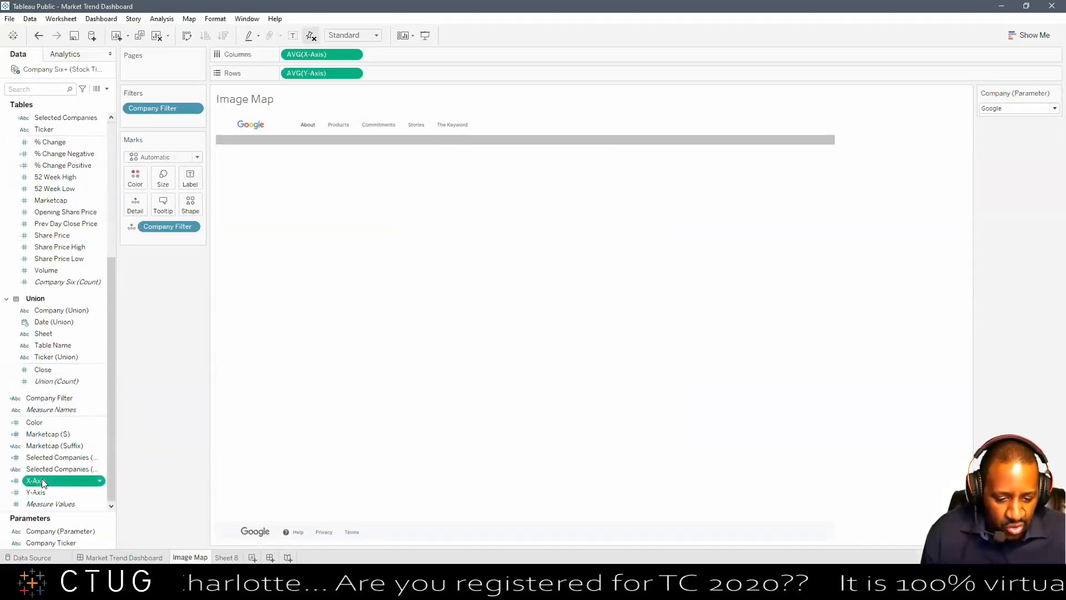
{"action": "right_click", "coordinate": [42, 483]}
{"action": "left_click", "coordinate": [98, 278]}
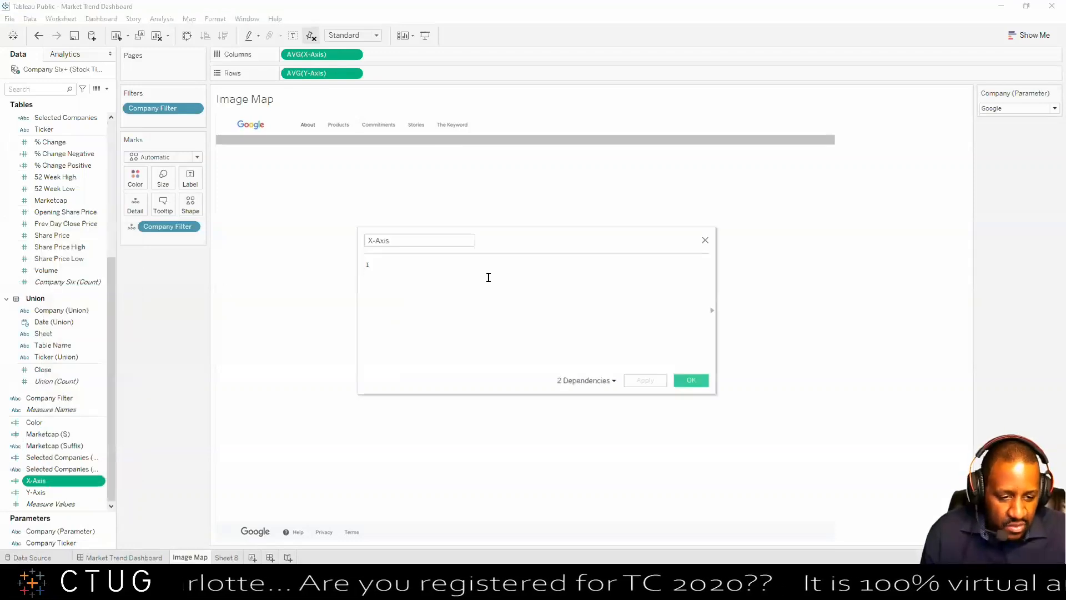
{"action": "left_click", "coordinate": [705, 240]}
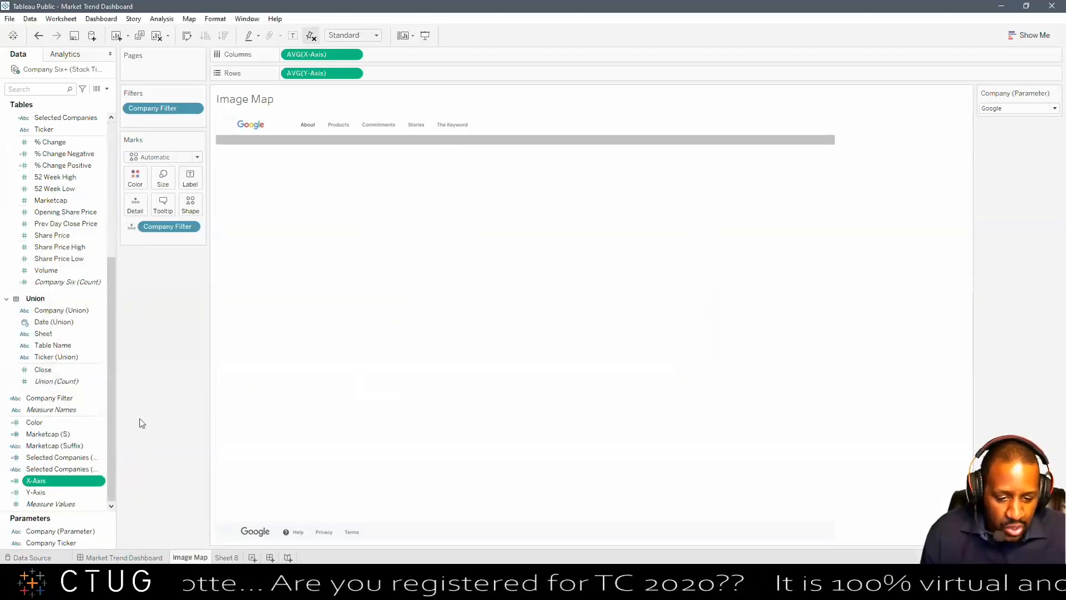
{"action": "right_click", "coordinate": [56, 491]}
{"action": "left_click", "coordinate": [98, 292]}
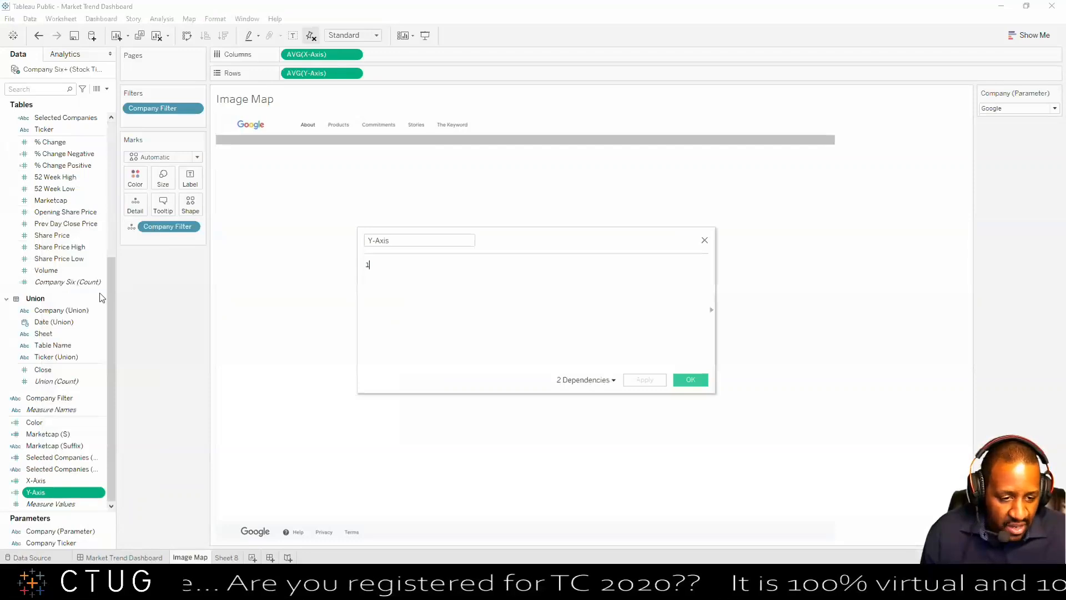
{"action": "left_click", "coordinate": [705, 240]}
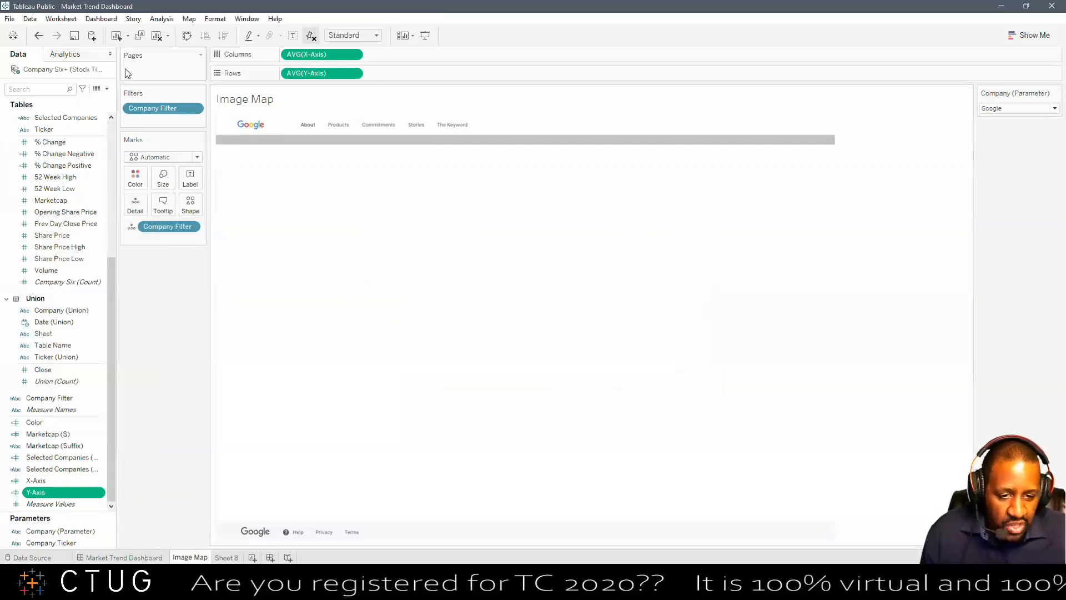
- Examine the Amazon background image's file and its X and Y field ranges, keeping the settings as they are
{"action": "left_click", "coordinate": [189, 18]}
{"action": "mouse_move", "coordinate": [201, 44]}
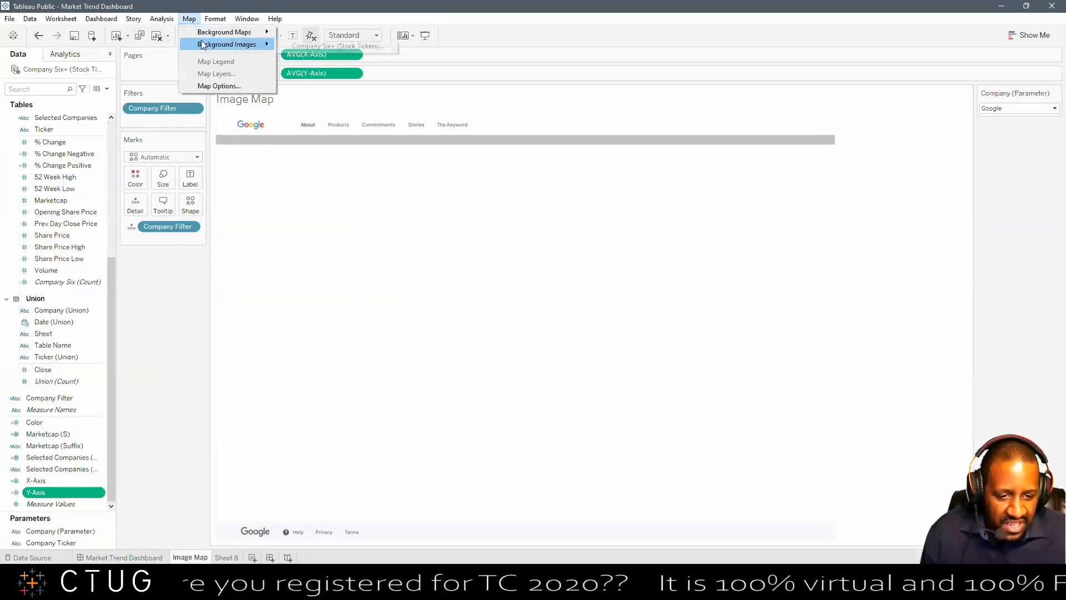
{"action": "left_click", "coordinate": [333, 45]}
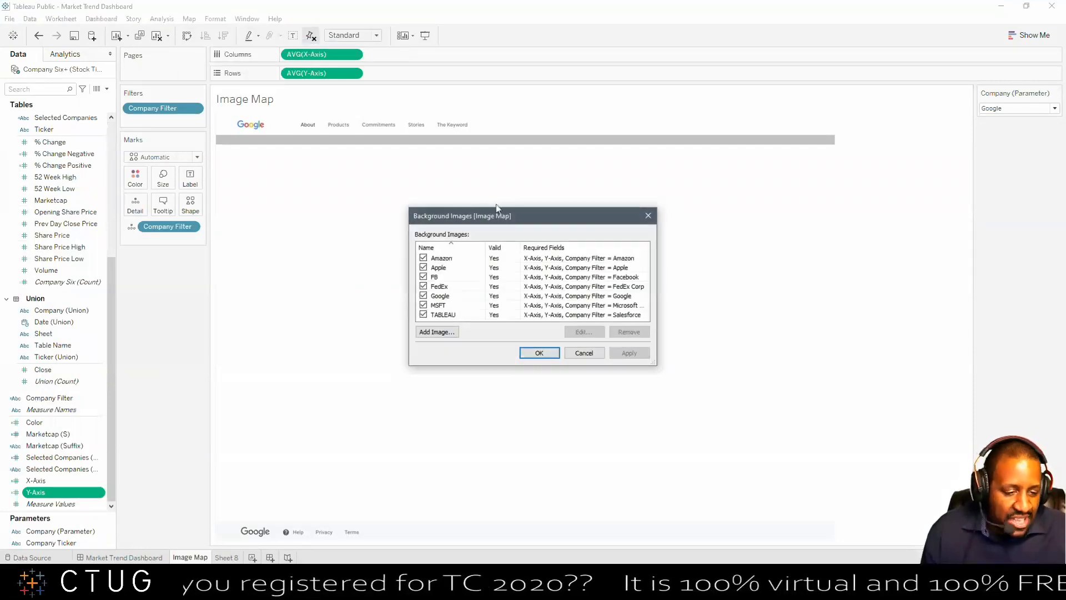
{"action": "left_click", "coordinate": [452, 261]}
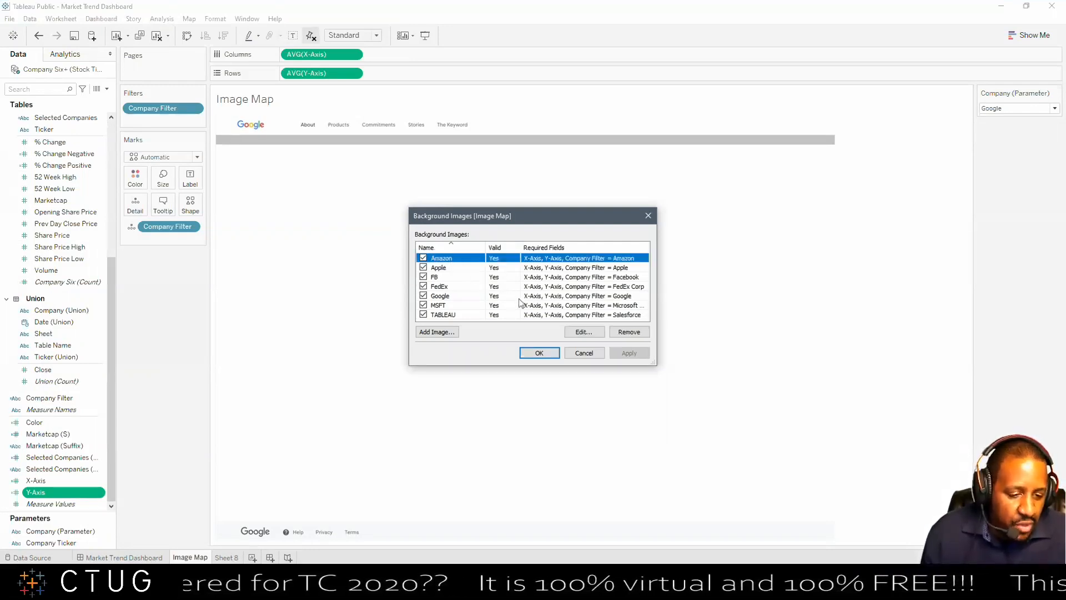
{"action": "left_click", "coordinate": [581, 332]}
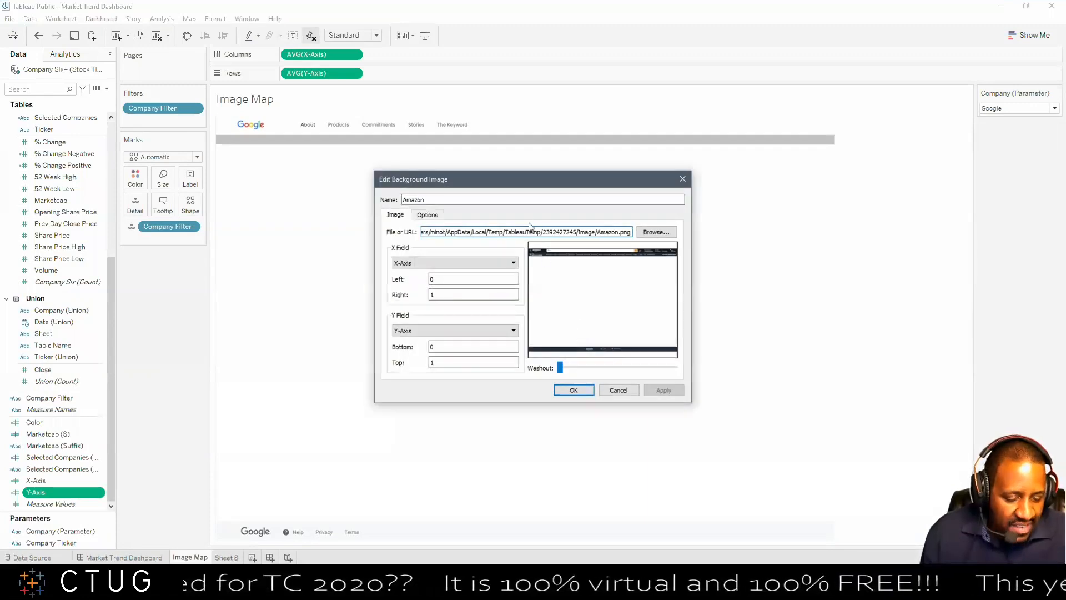
{"action": "left_click", "coordinate": [614, 390]}
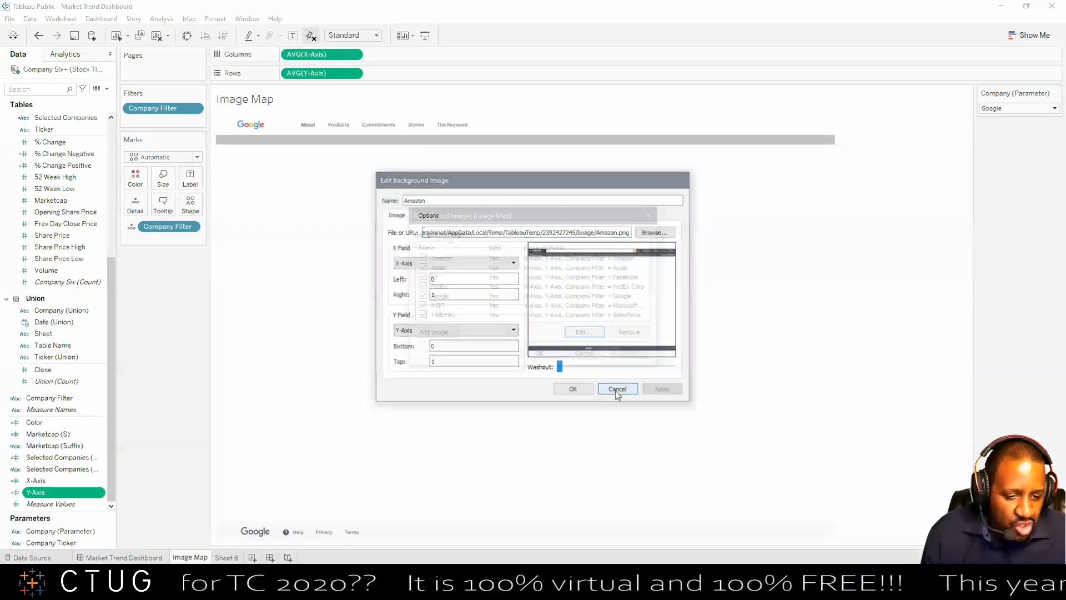
{"action": "left_click", "coordinate": [589, 355]}
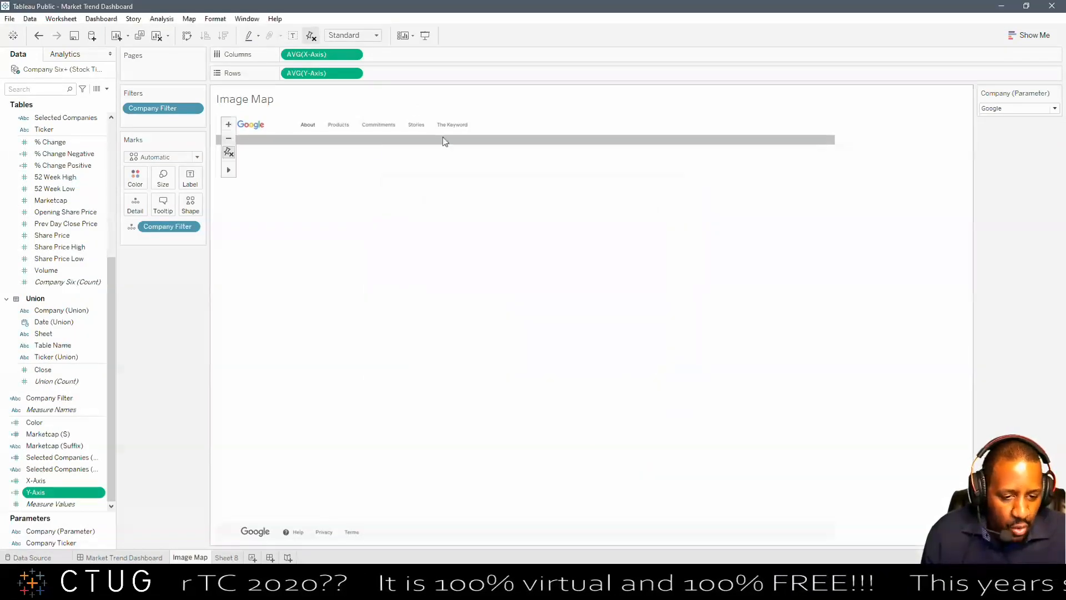
- Show the axis headers for AVG(X-Axis) and AVG(Y-Axis) on the Image Map worksheet
{"action": "right_click", "coordinate": [320, 58]}
{"action": "left_click", "coordinate": [355, 112]}
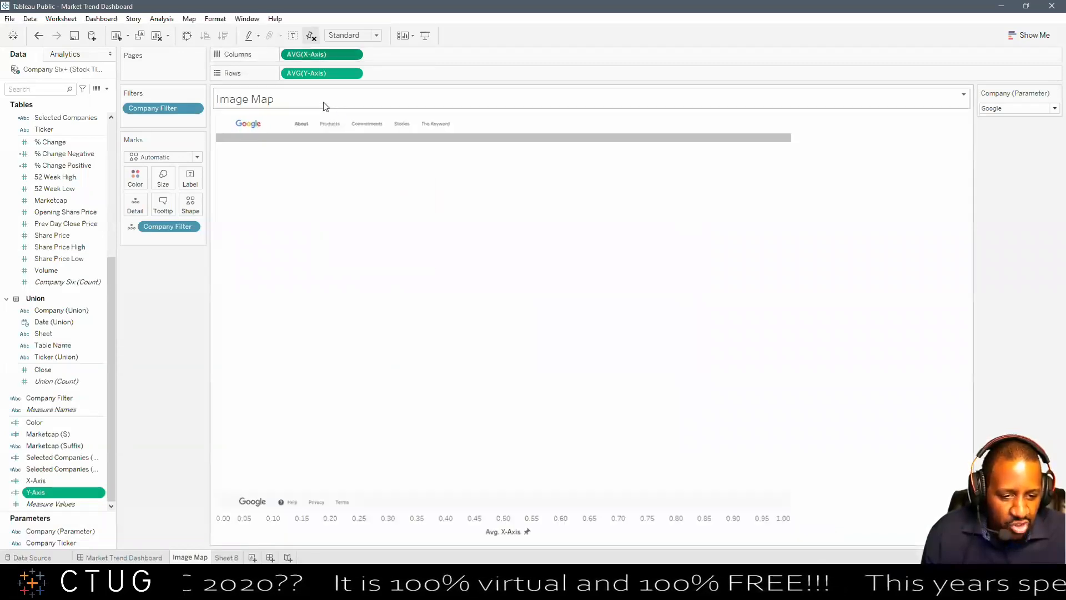
{"action": "right_click", "coordinate": [305, 72]}
{"action": "left_click", "coordinate": [334, 126]}
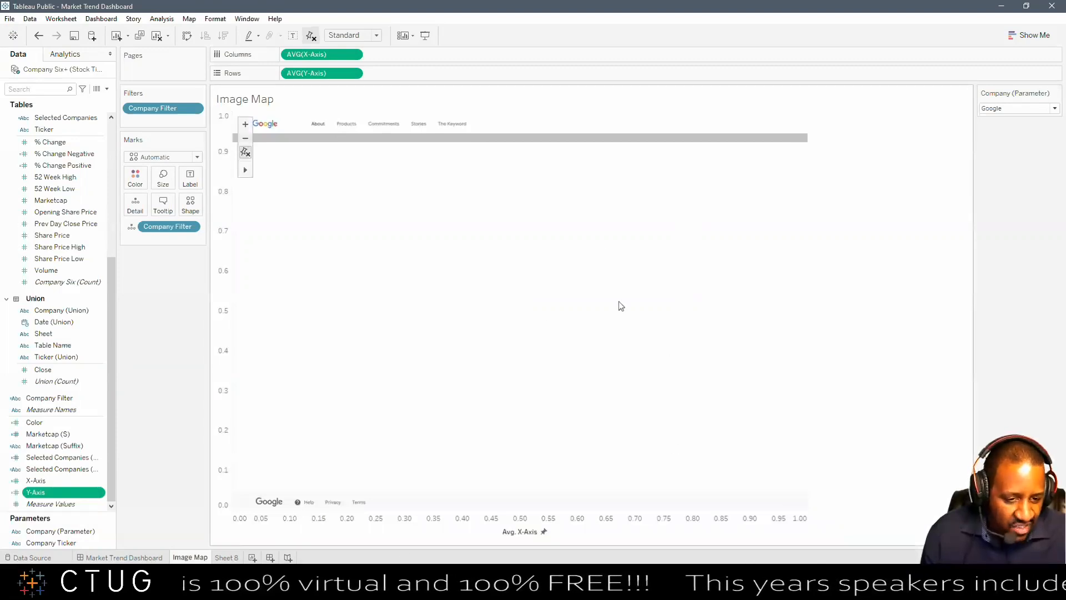
- Examine the Amazon background image's display options and its Only Show When condition without changing them
{"action": "left_click", "coordinate": [102, 19]}
{"action": "mouse_move", "coordinate": [162, 22]}
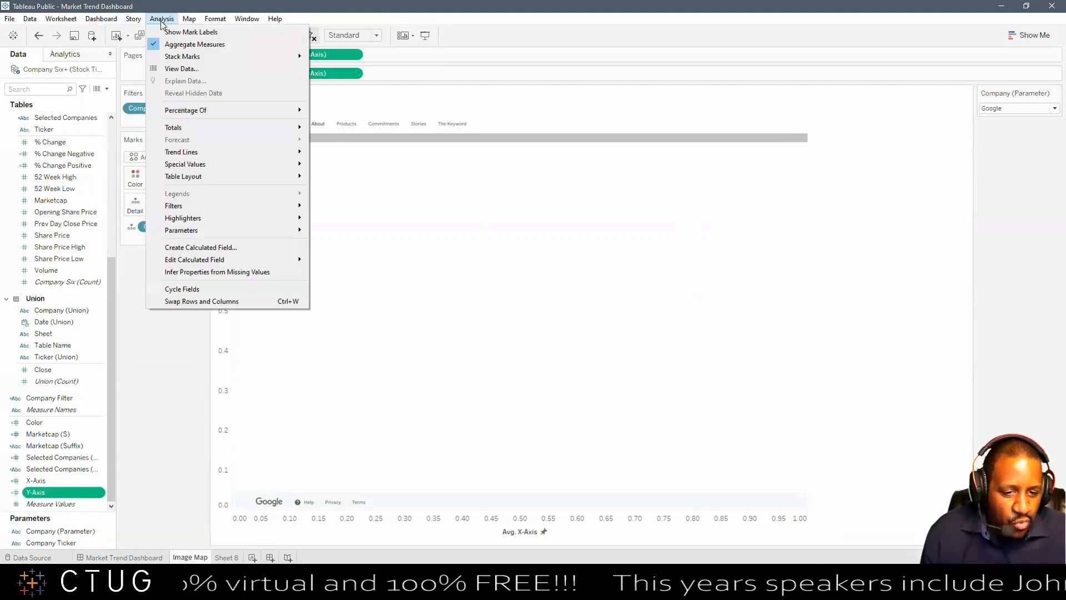
{"action": "mouse_move", "coordinate": [210, 45]}
{"action": "left_click", "coordinate": [333, 46]}
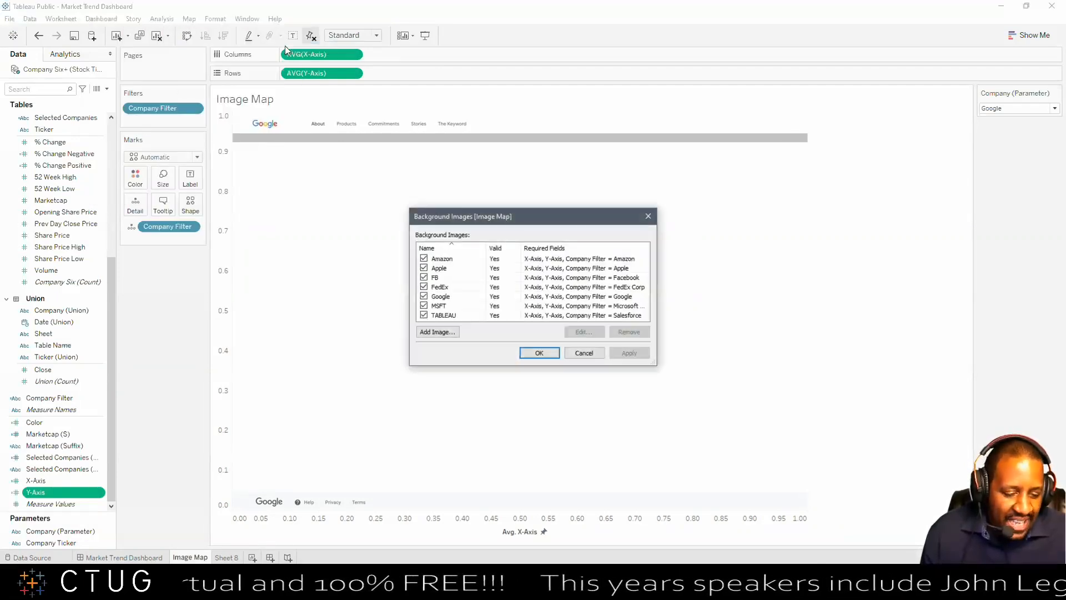
{"action": "left_click", "coordinate": [483, 265]}
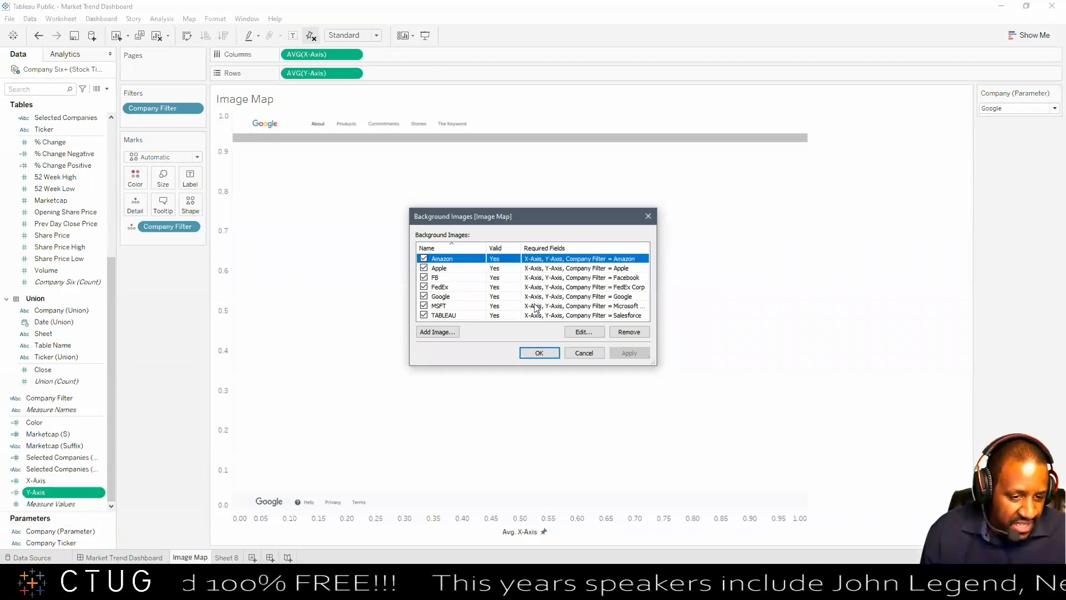
{"action": "left_click", "coordinate": [581, 333]}
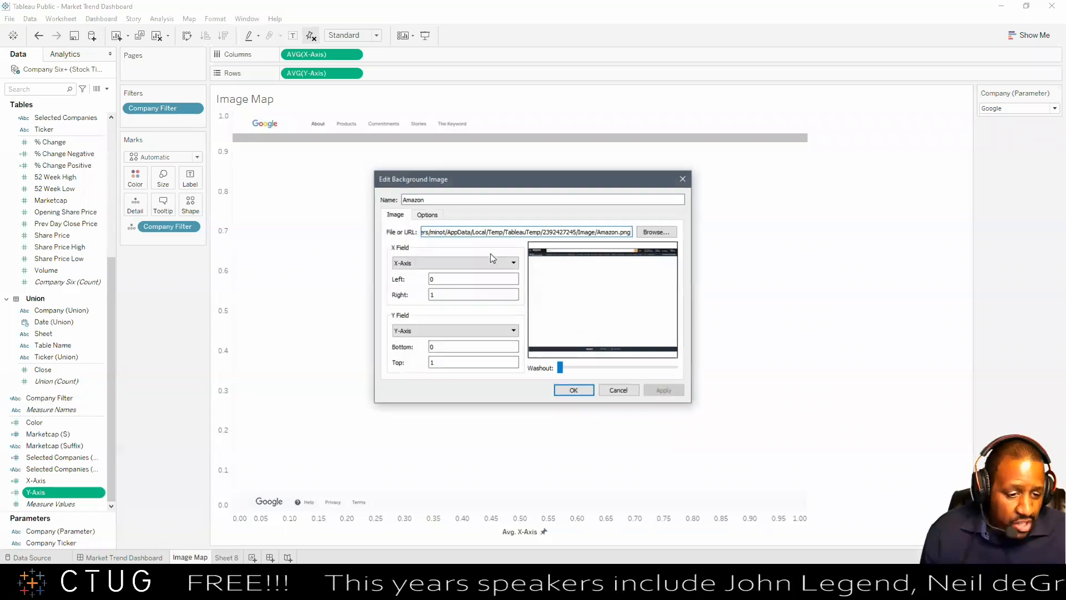
{"action": "left_click", "coordinate": [436, 219]}
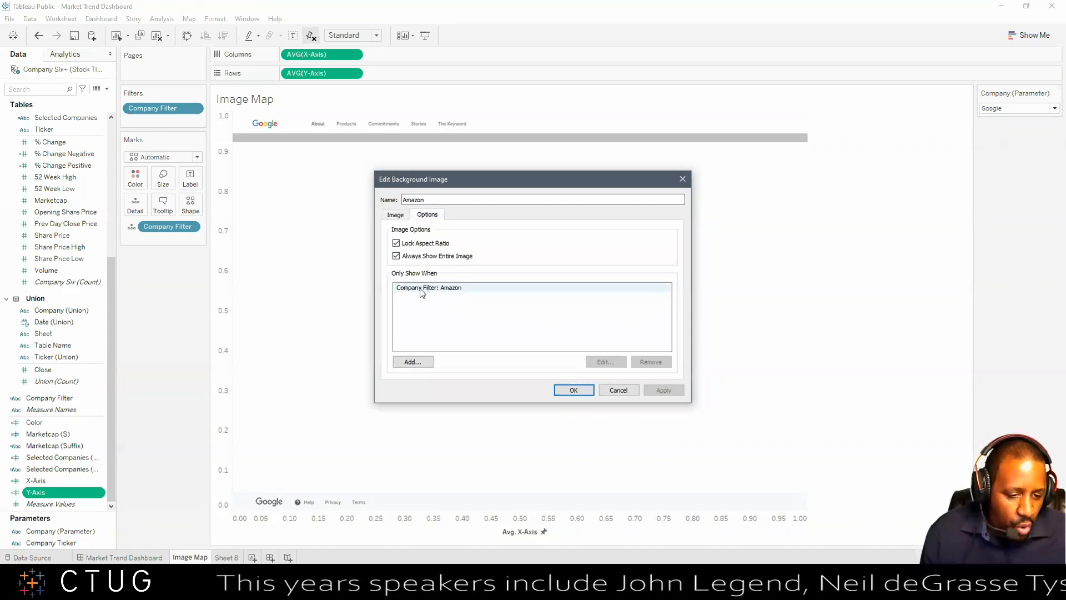
{"action": "left_click", "coordinate": [620, 390]}
{"action": "left_click", "coordinate": [584, 352]}
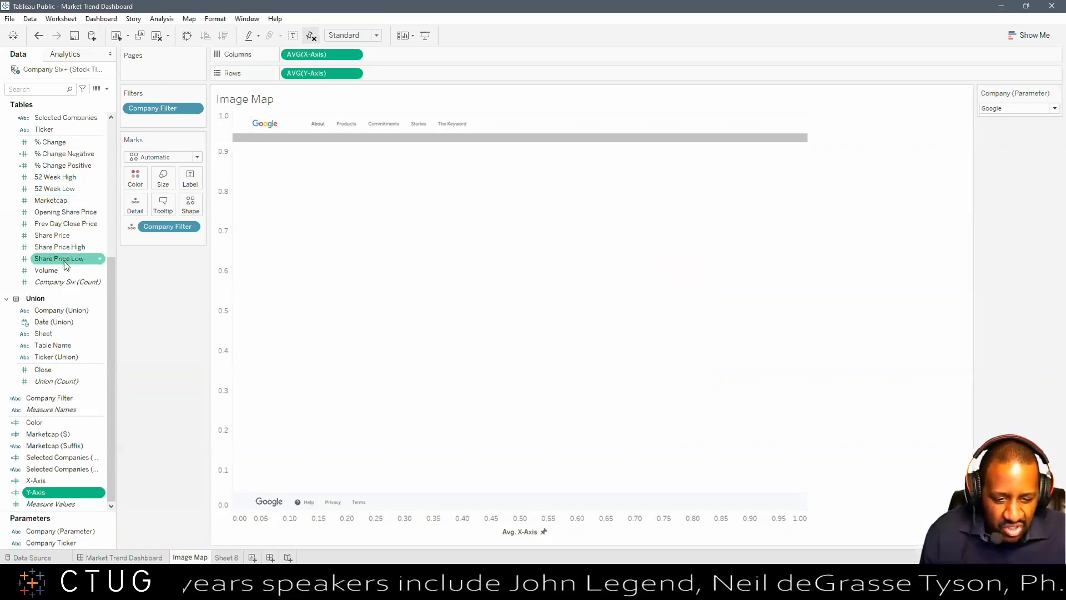
- Widen the data pane and search its fields for "company"
{"action": "scroll", "coordinate": [63, 277], "scroll_direction": "up", "scroll_amount": 2}
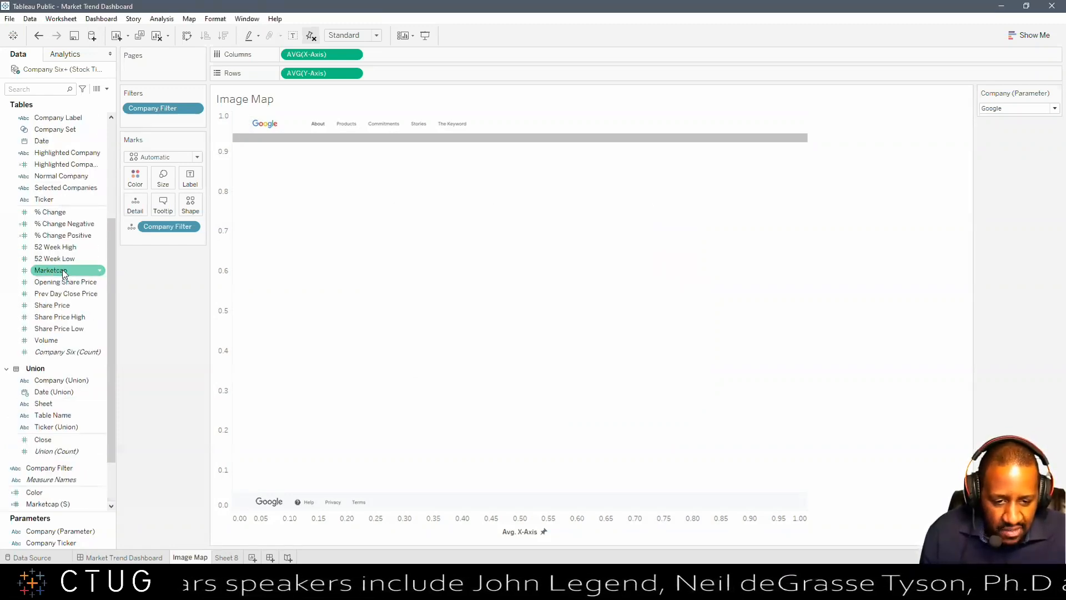
{"action": "scroll", "coordinate": [63, 149], "scroll_direction": "up", "scroll_amount": 3}
{"action": "scroll", "coordinate": [63, 146], "scroll_direction": "up", "scroll_amount": 3}
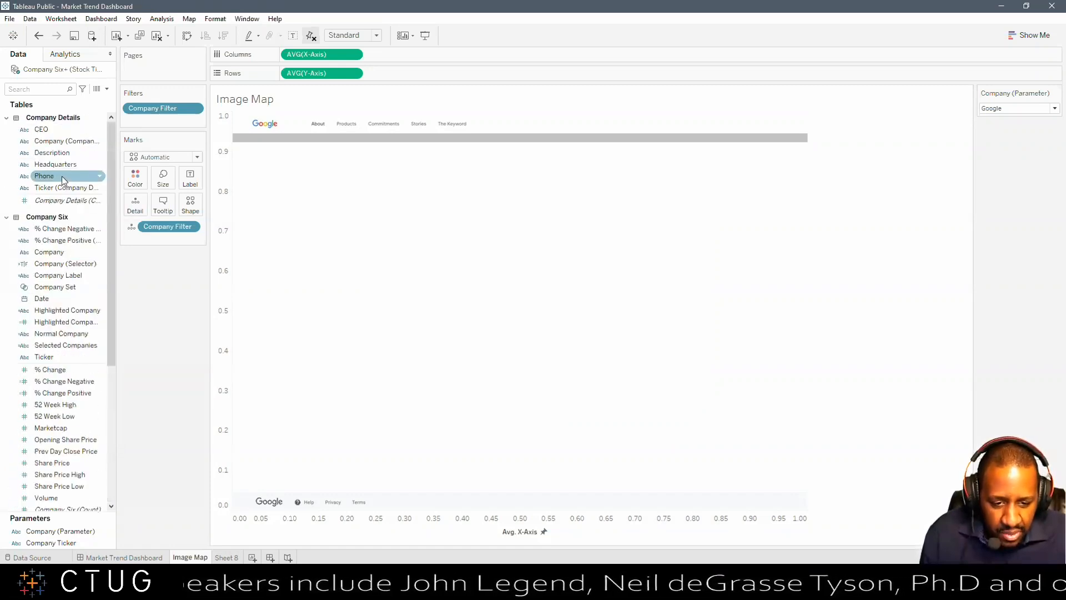
{"action": "scroll", "coordinate": [58, 277], "scroll_direction": "down", "scroll_amount": 1}
{"action": "scroll", "coordinate": [58, 281], "scroll_direction": "up", "scroll_amount": 1}
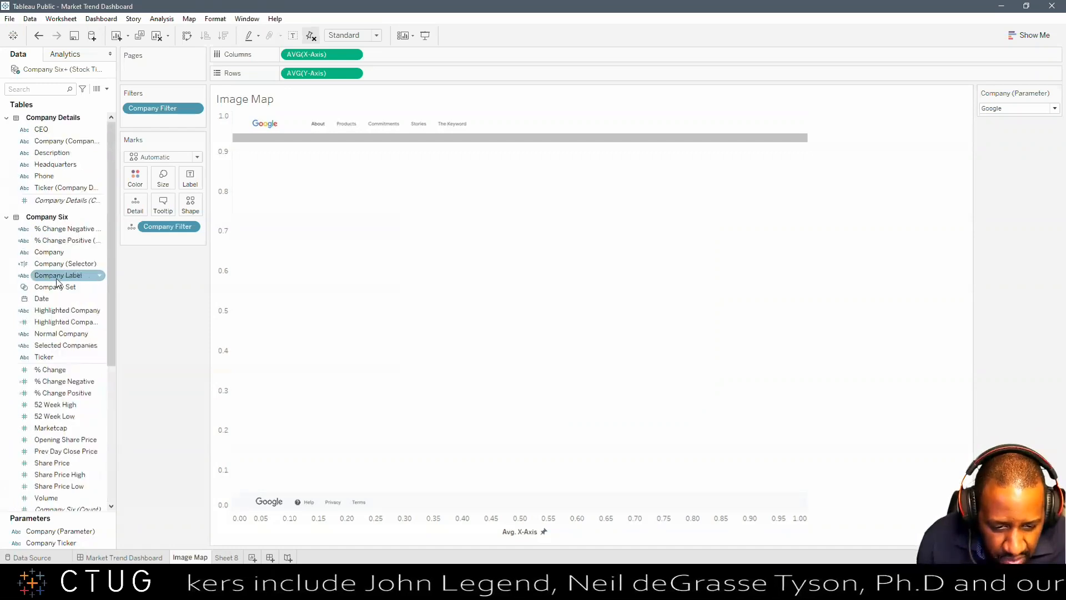
{"action": "left_click_drag", "start_coordinate": [117, 275], "coordinate": [177, 272]}
{"action": "left_click", "coordinate": [55, 93]}
{"action": "type", "text": "compan"}
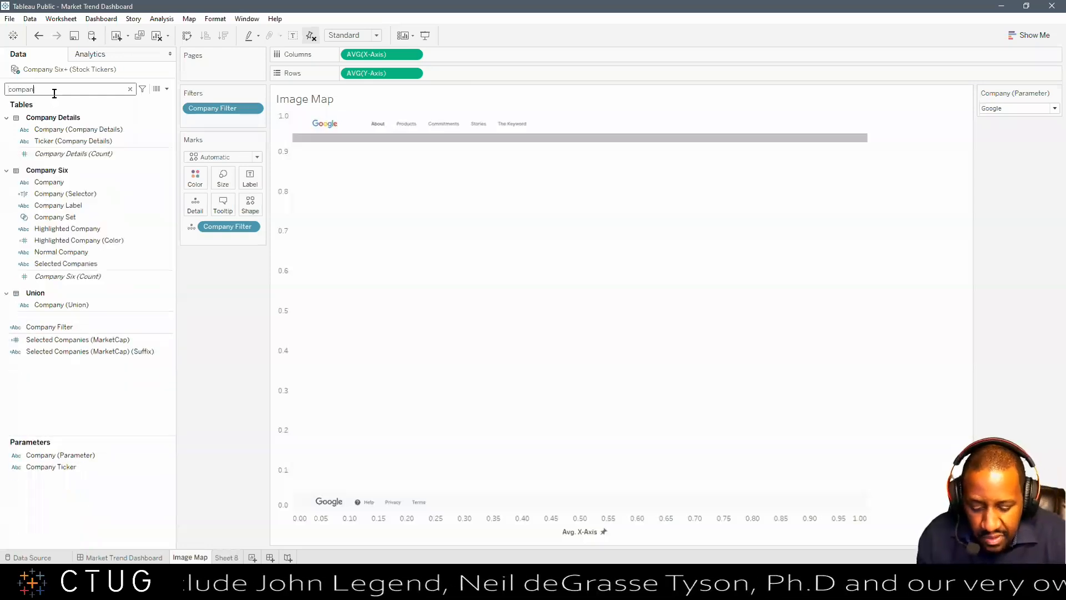
{"action": "type", "text": "y"}
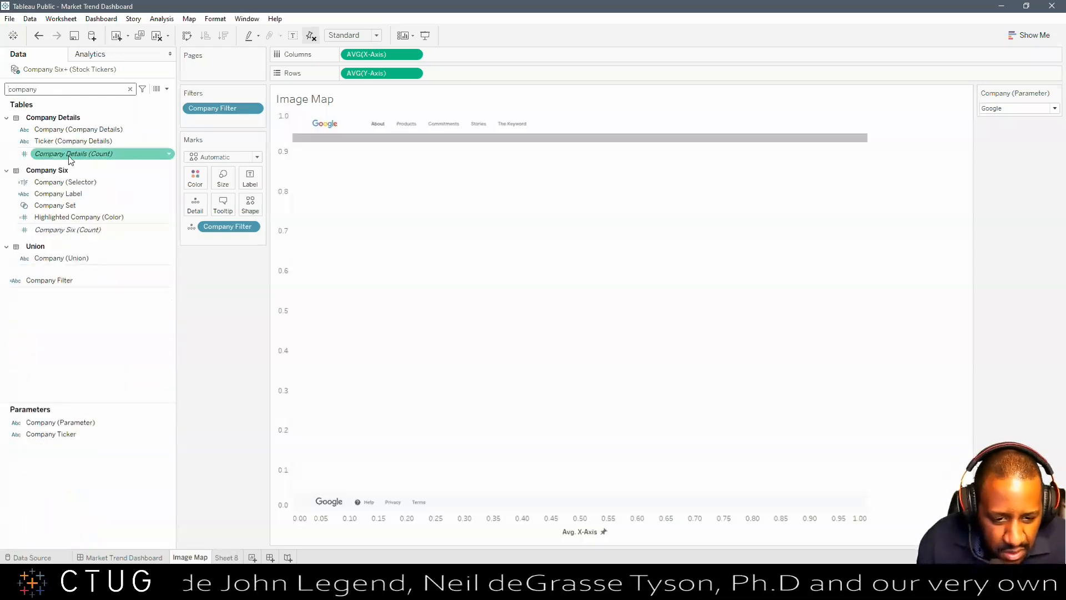
- Examine the formula of the Company Filter calculated field, leaving it as it is
{"action": "right_click", "coordinate": [62, 281]}
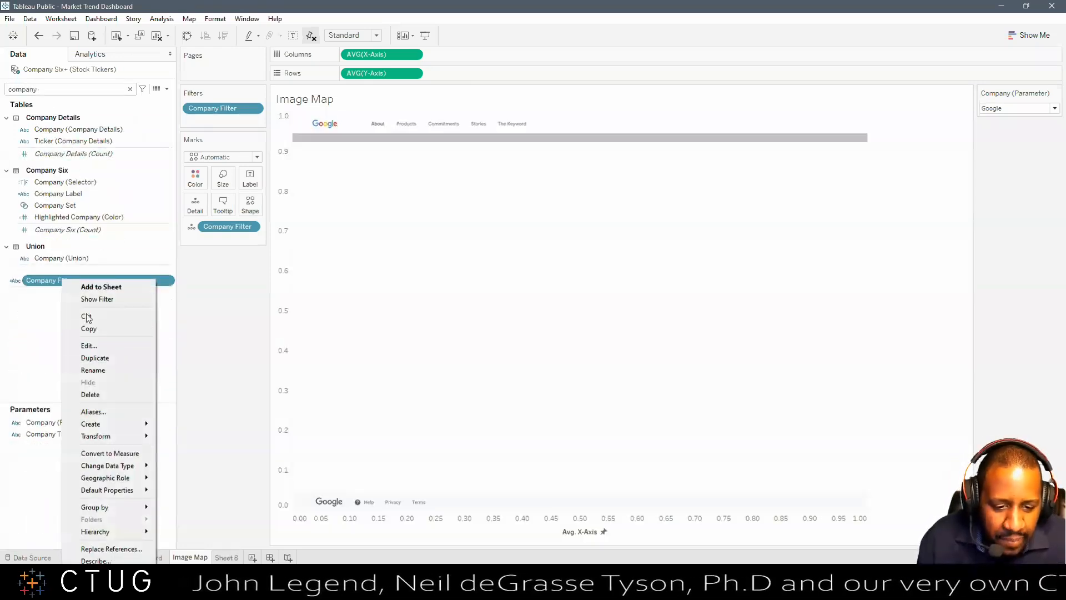
{"action": "left_click", "coordinate": [89, 346]}
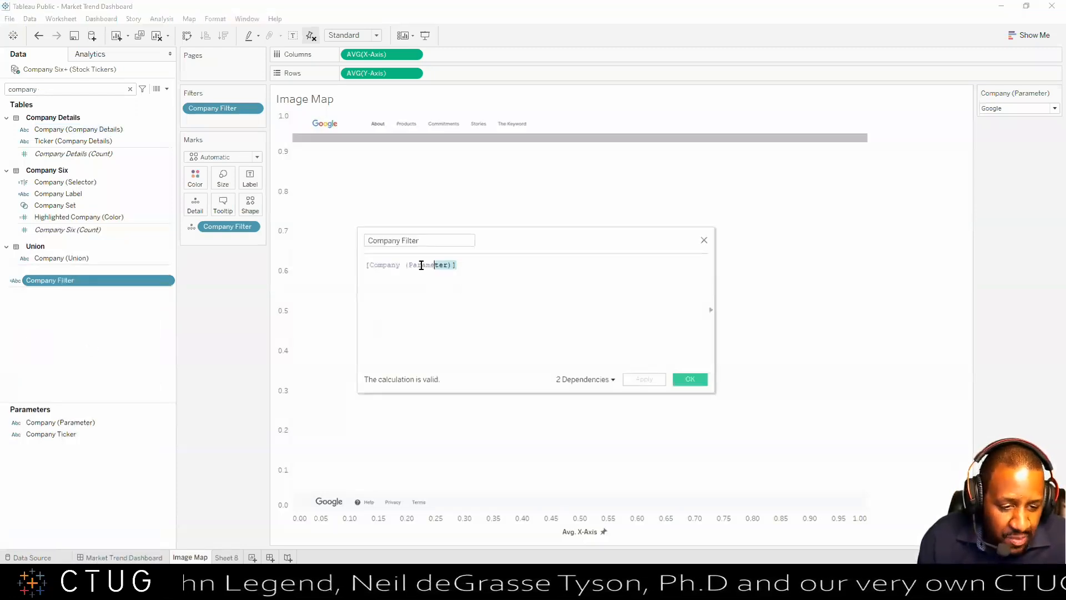
{"action": "left_click", "coordinate": [410, 300]}
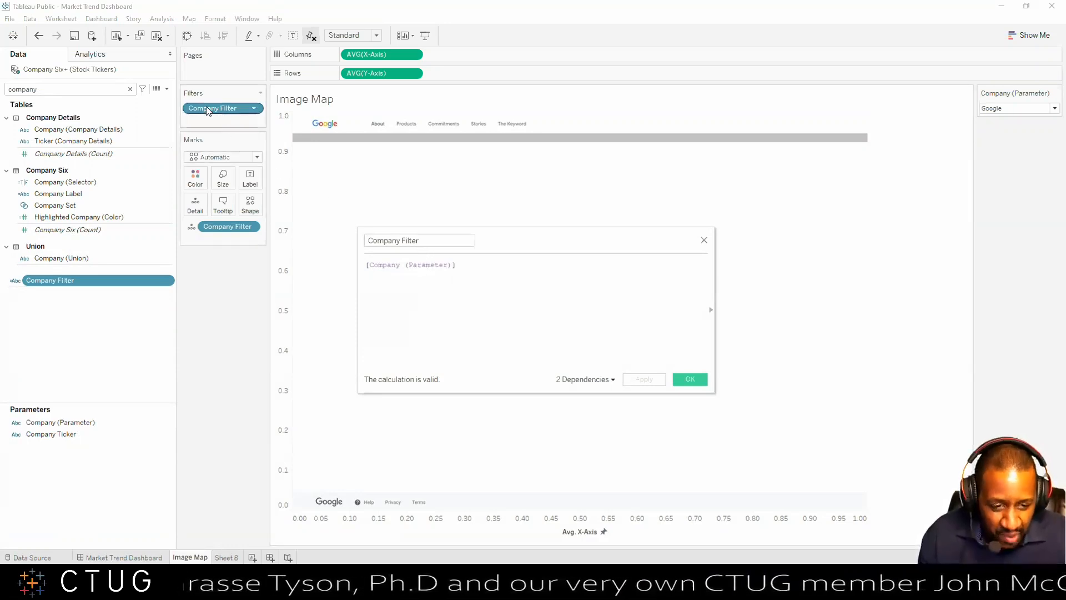
{"action": "left_click", "coordinate": [704, 240]}
- Switch the Company (Parameter) value to Amazon, Apple and Salesforce in turn, ending on Amazon, to test the background images
{"action": "left_click", "coordinate": [1018, 109]}
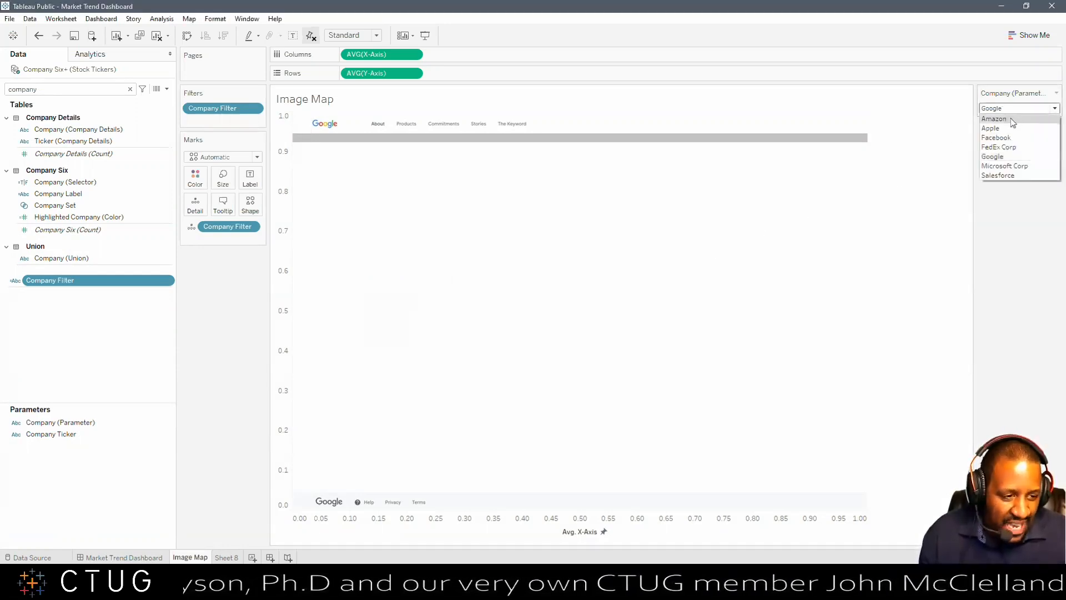
{"action": "left_click", "coordinate": [1013, 120]}
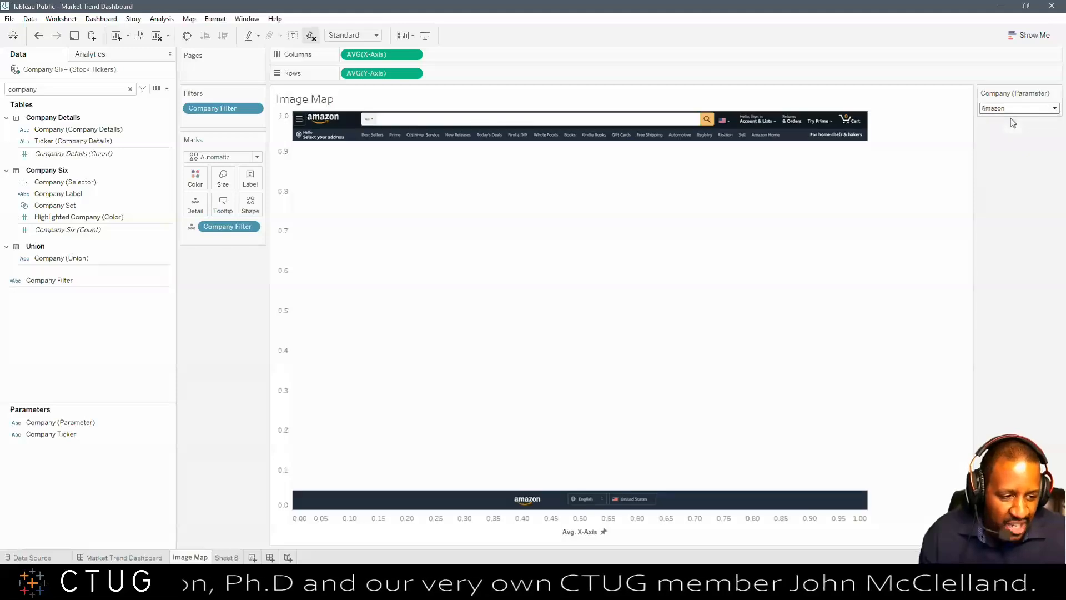
{"action": "left_click", "coordinate": [1010, 109]}
{"action": "left_click", "coordinate": [1004, 127]}
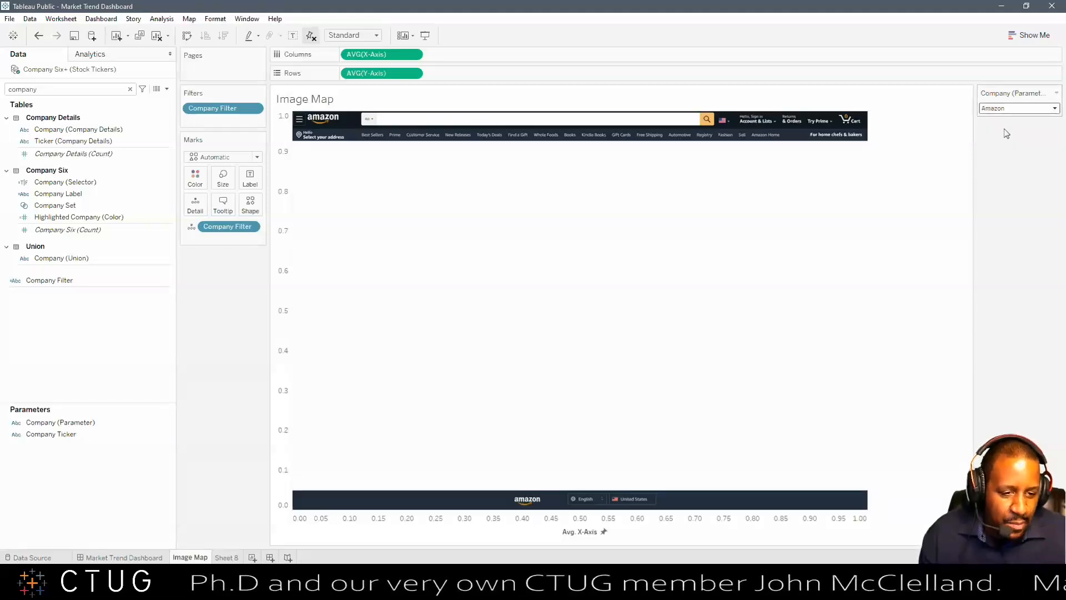
{"action": "left_click", "coordinate": [1004, 110]}
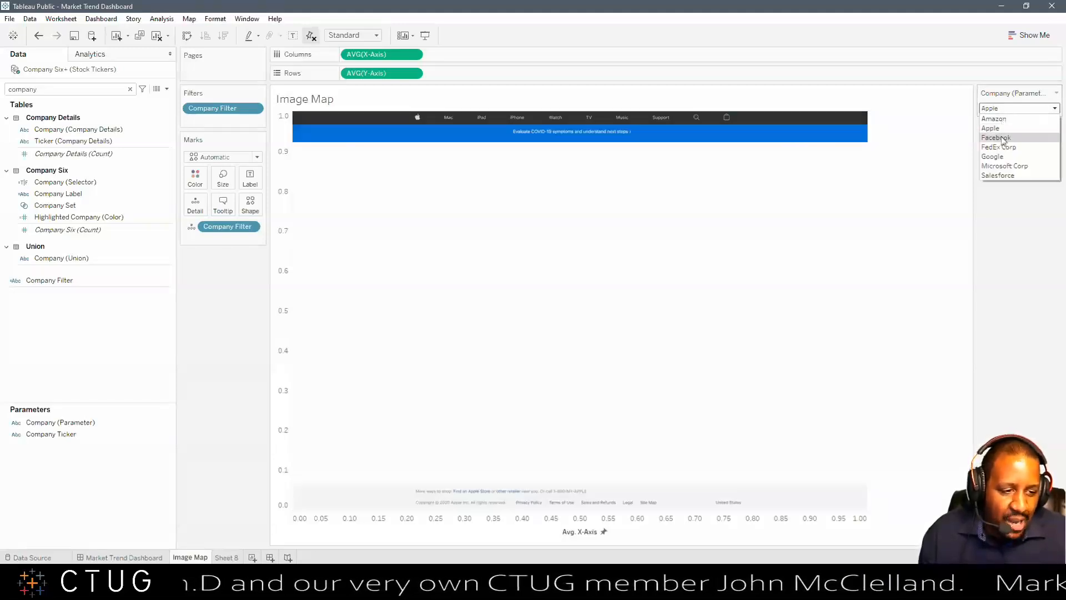
{"action": "left_click", "coordinate": [1006, 176]}
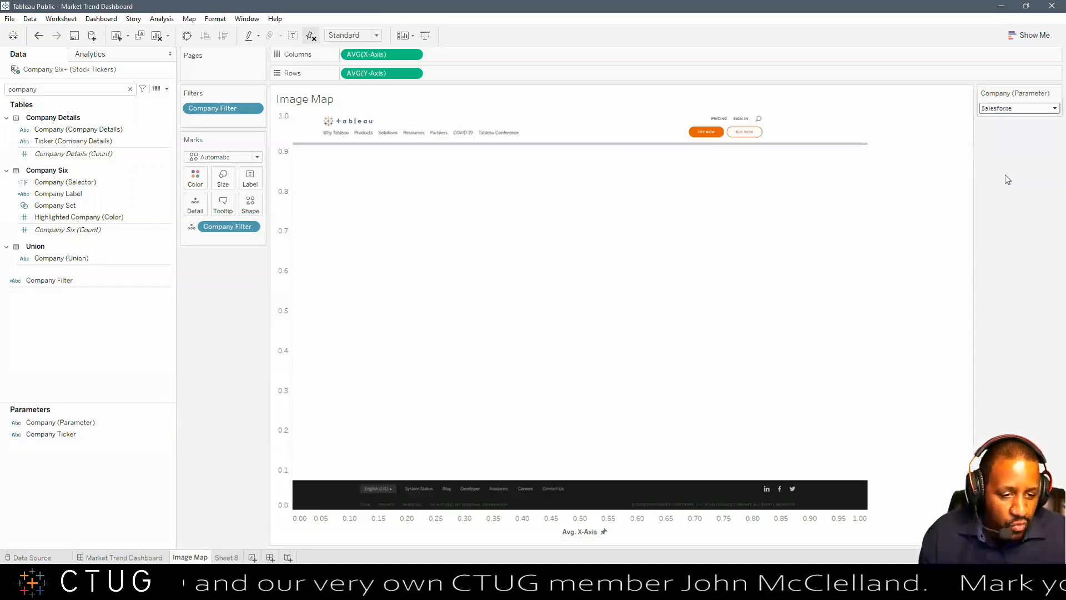
{"action": "left_click", "coordinate": [993, 110]}
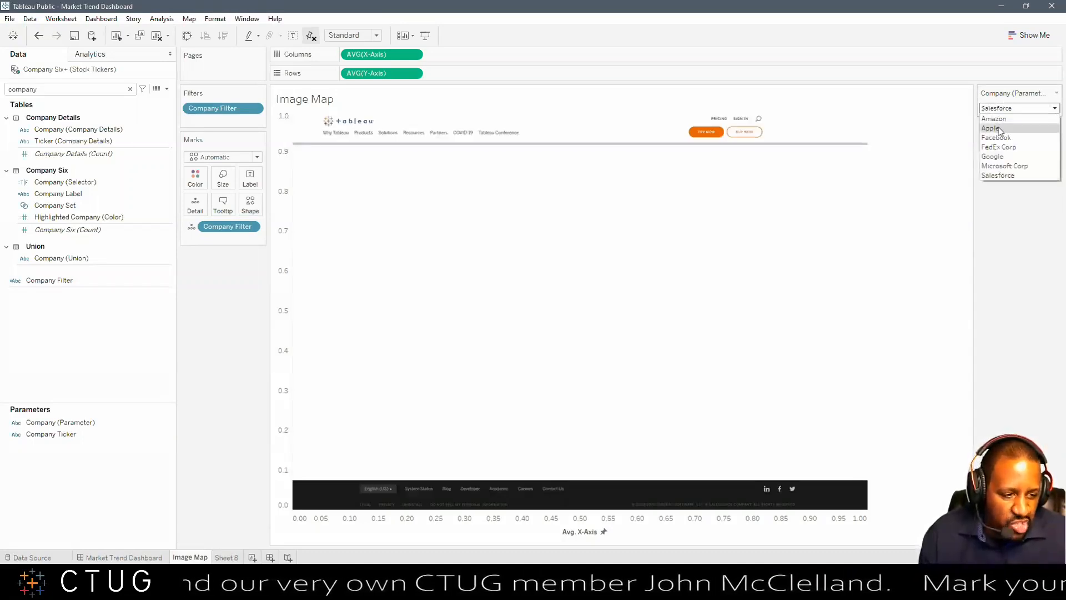
{"action": "left_click", "coordinate": [1000, 120]}
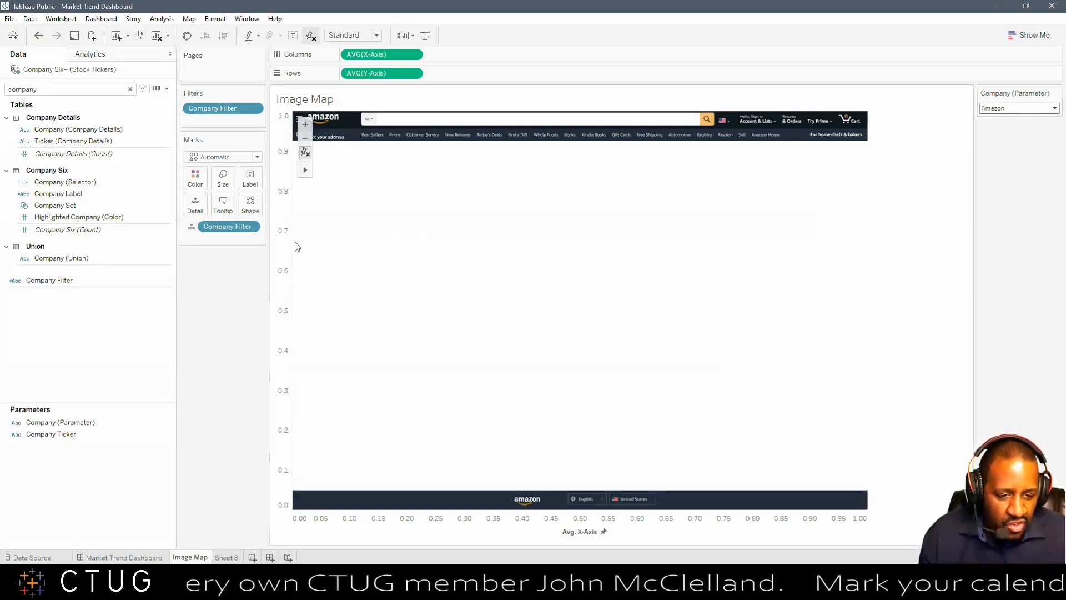
- Hide the axis headers for AVG(Y-Axis) and AVG(X-Axis) on the Image Map worksheet
{"action": "right_click", "coordinate": [369, 72]}
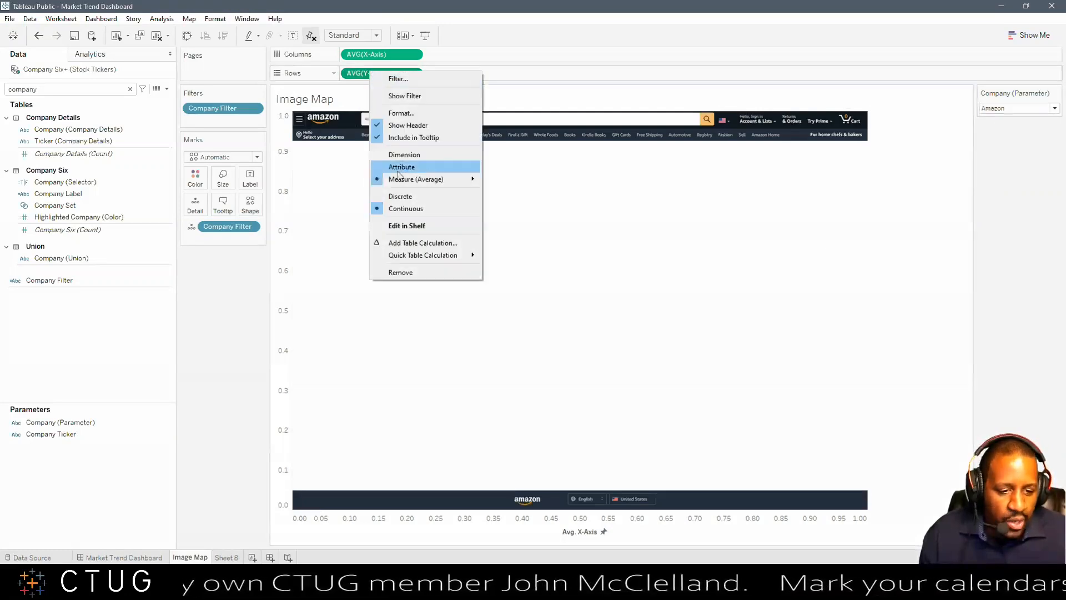
{"action": "left_click", "coordinate": [401, 125]}
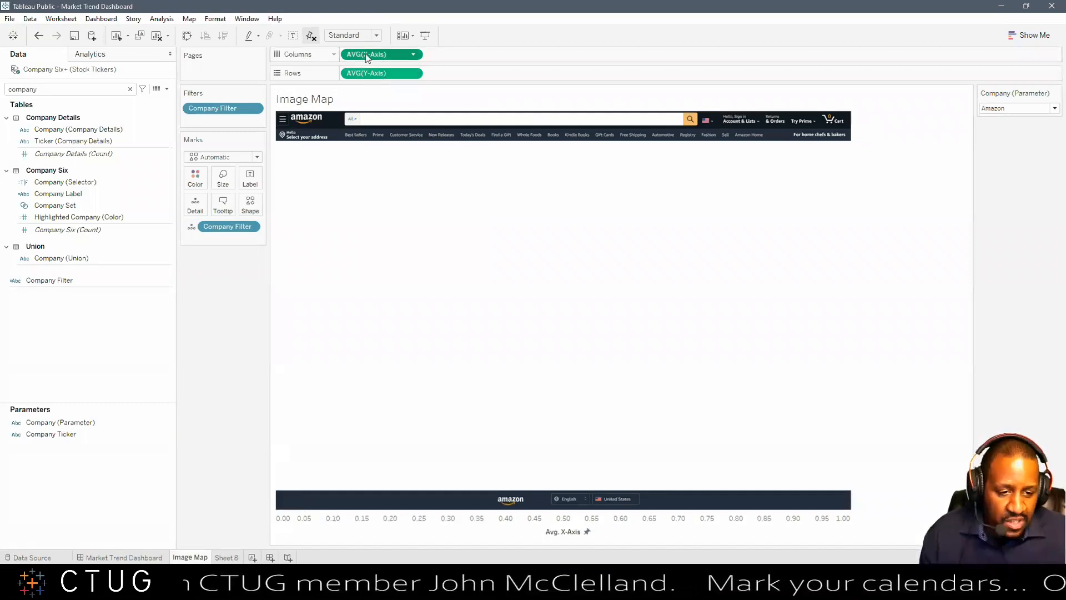
{"action": "right_click", "coordinate": [366, 55]}
{"action": "left_click", "coordinate": [383, 106]}
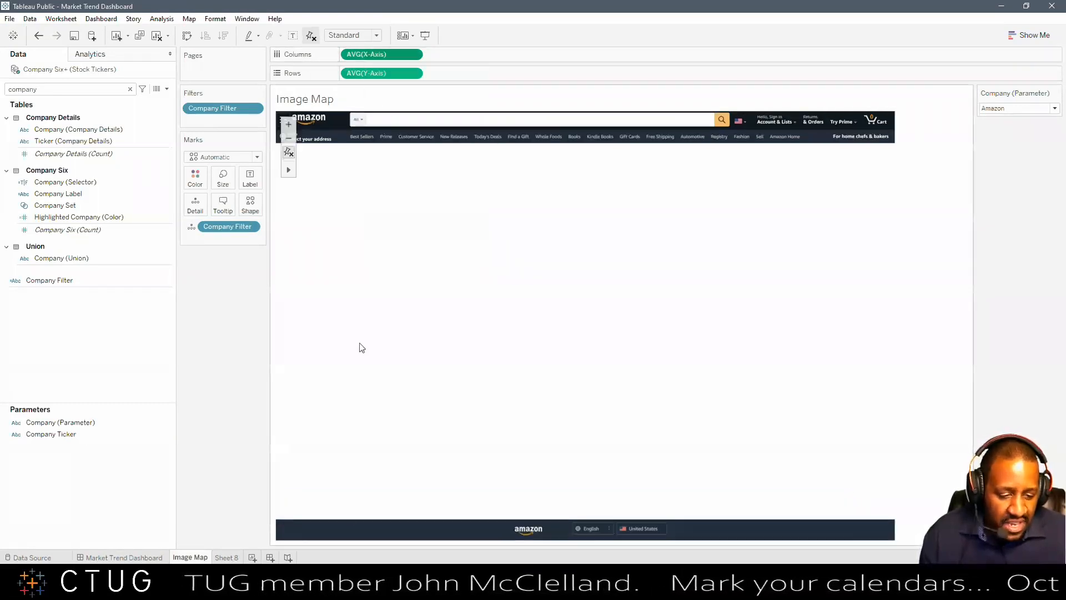
- On the Market Trend Dashboard, select the Amazon, Apple and Salesforce / Tableau logos in turn to test the logo-driven updates
{"action": "left_click", "coordinate": [123, 557]}
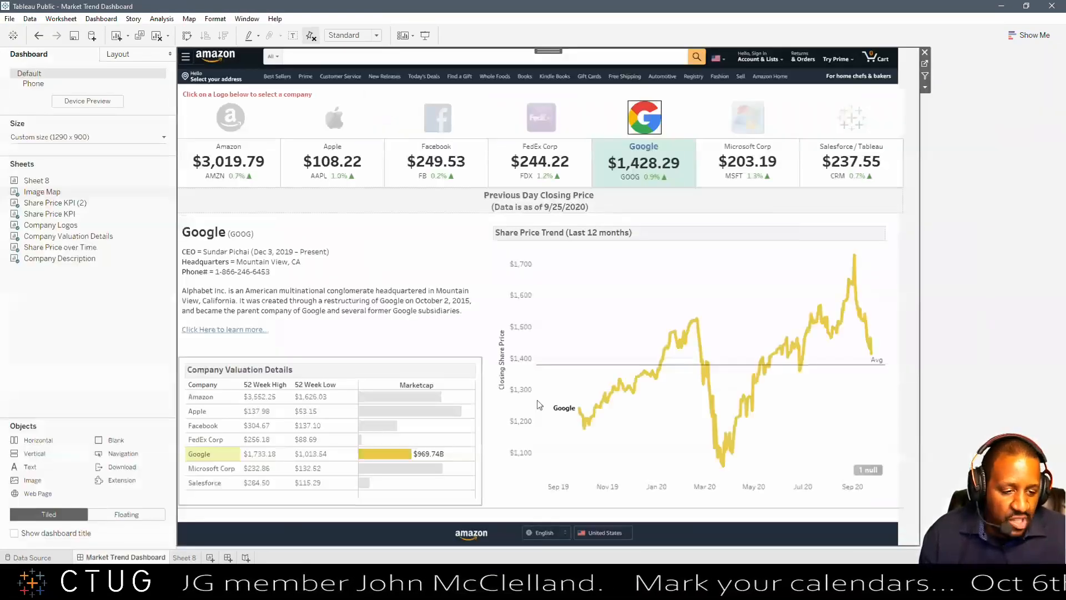
{"action": "left_click", "coordinate": [241, 118]}
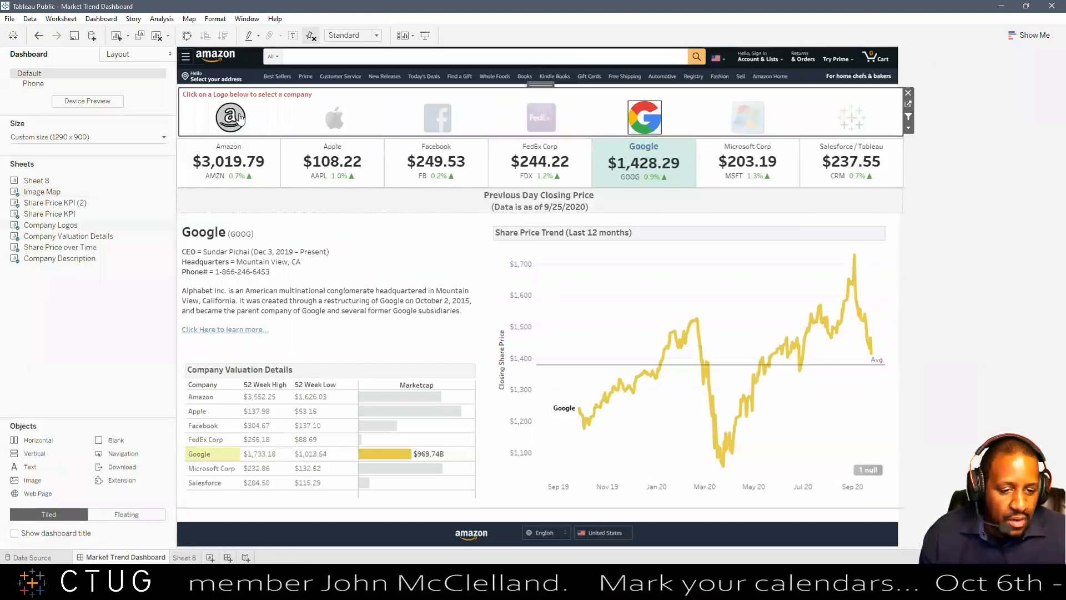
{"action": "left_click", "coordinate": [240, 117]}
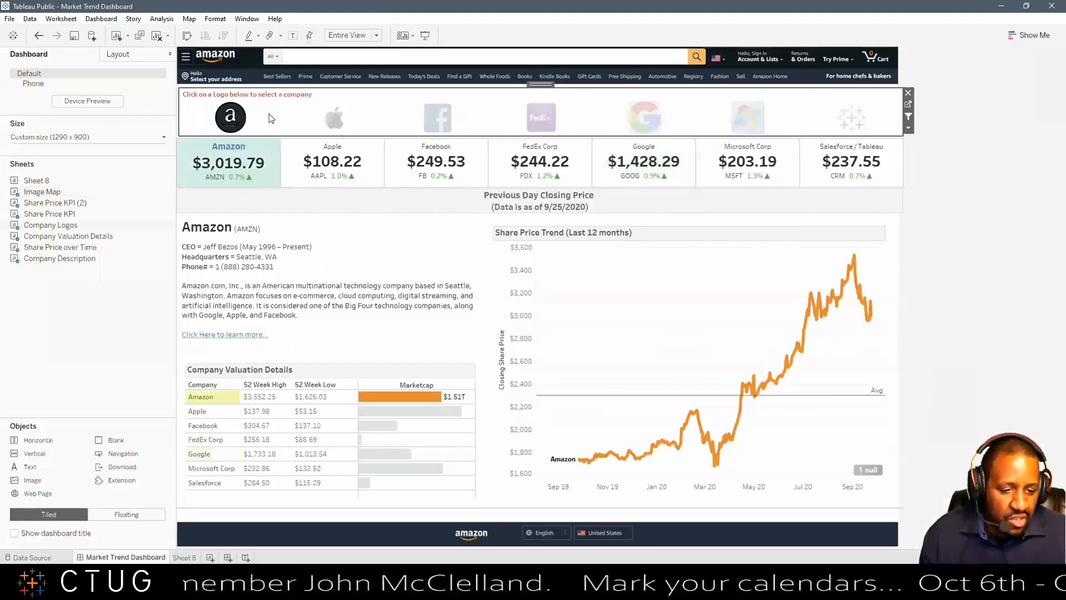
{"action": "left_click", "coordinate": [336, 121]}
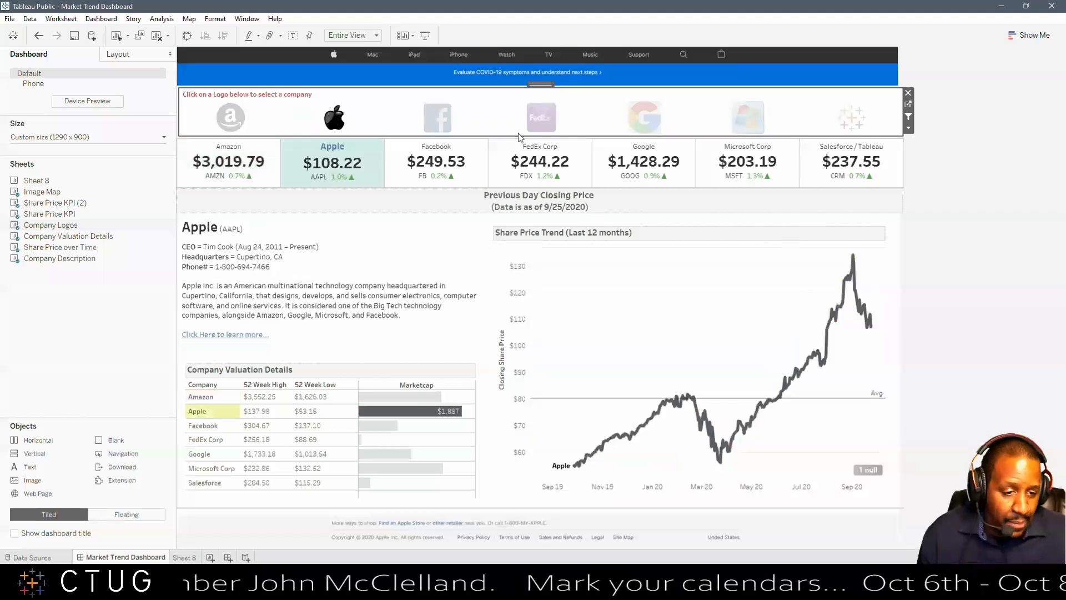
{"action": "left_click", "coordinate": [846, 125]}
{"action": "left_click", "coordinate": [951, 175]}
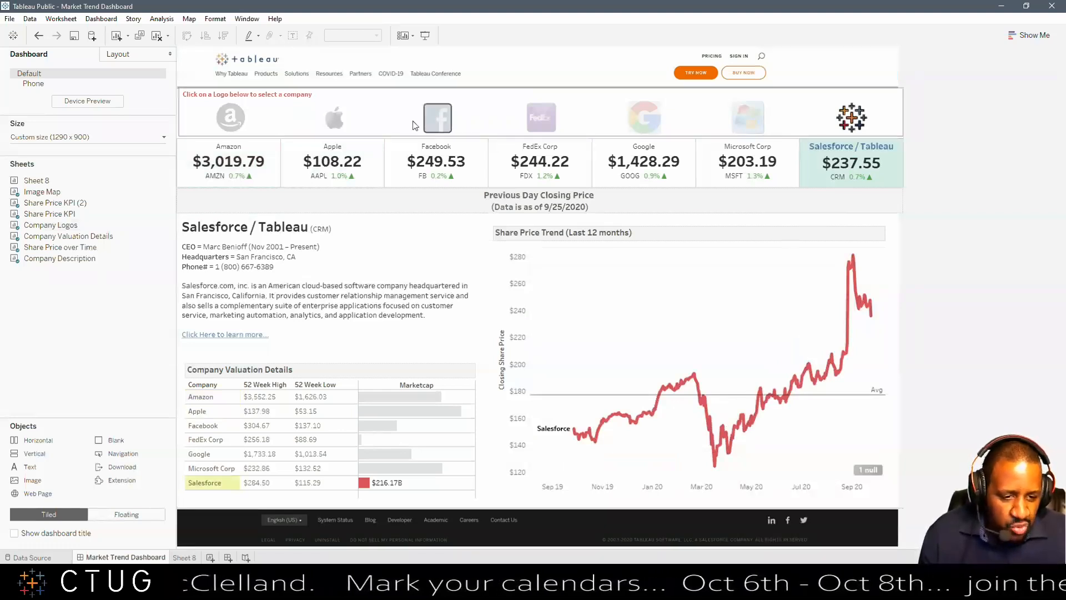
- Select the Apple and Microsoft Corp logos together to compare both companies on the dashboard
{"action": "left_click", "coordinate": [335, 119]}
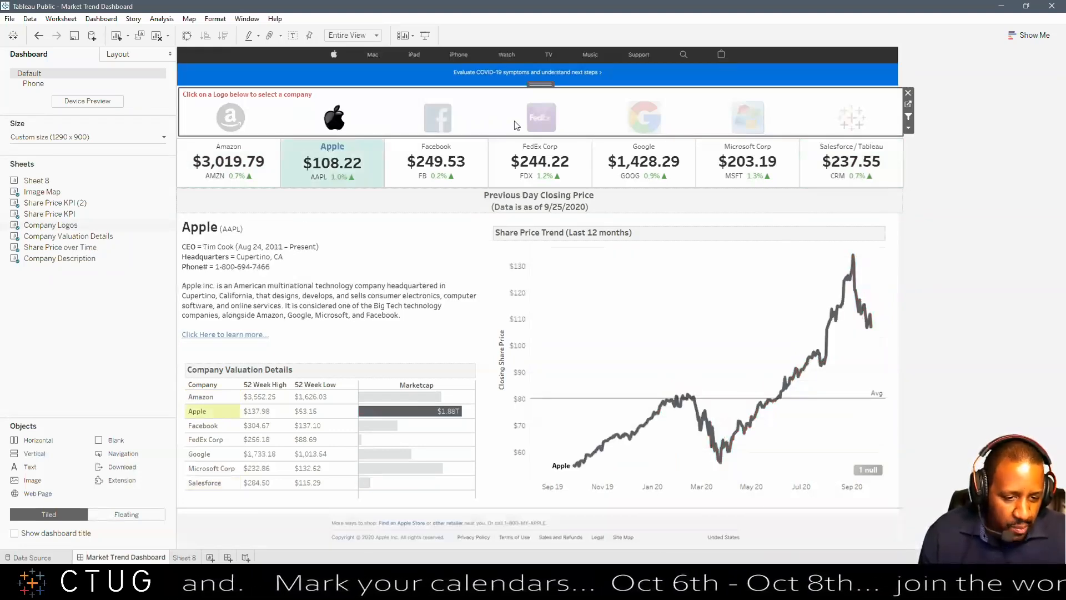
{"action": "left_click", "coordinate": [736, 126], "text": "ctrl"}
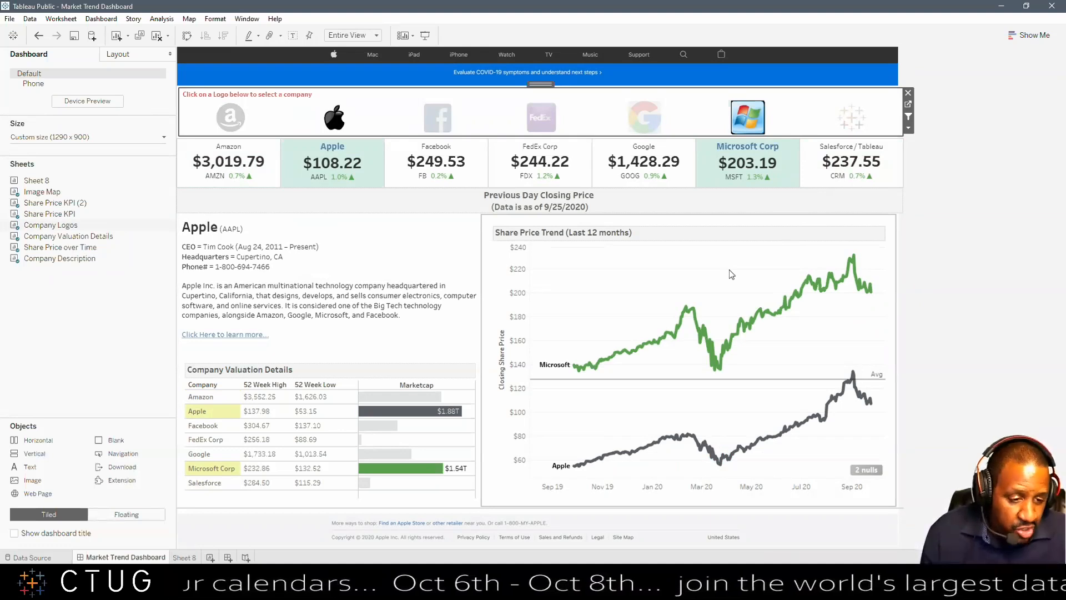
{"action": "mouse_move", "coordinate": [706, 355]}
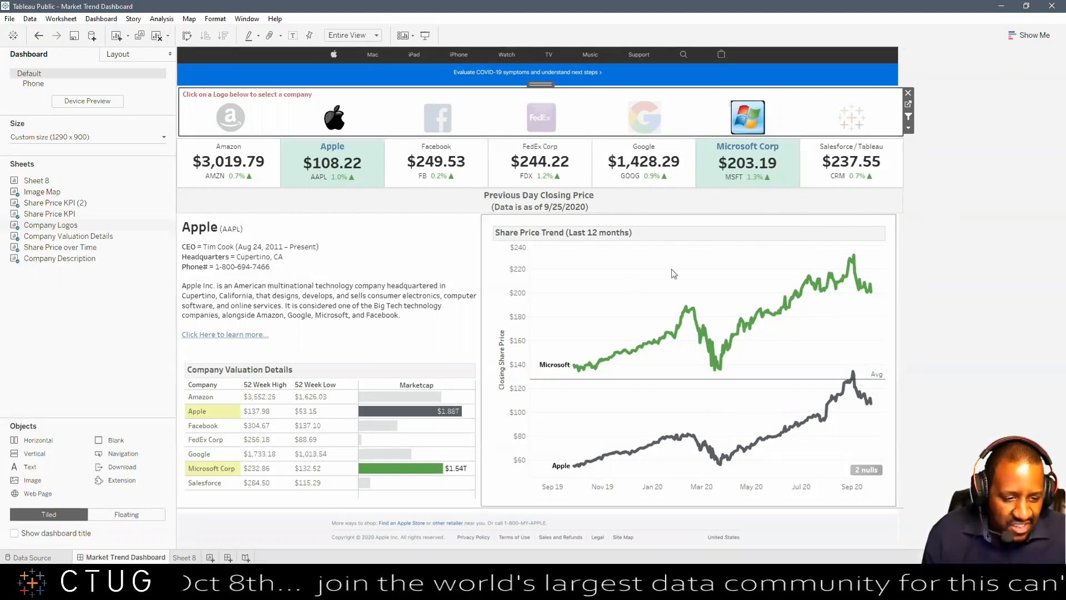
- Examine the settings of the dashboard's Set Action (Table & Line Chrt), keeping them as they are
{"action": "left_click", "coordinate": [101, 18]}
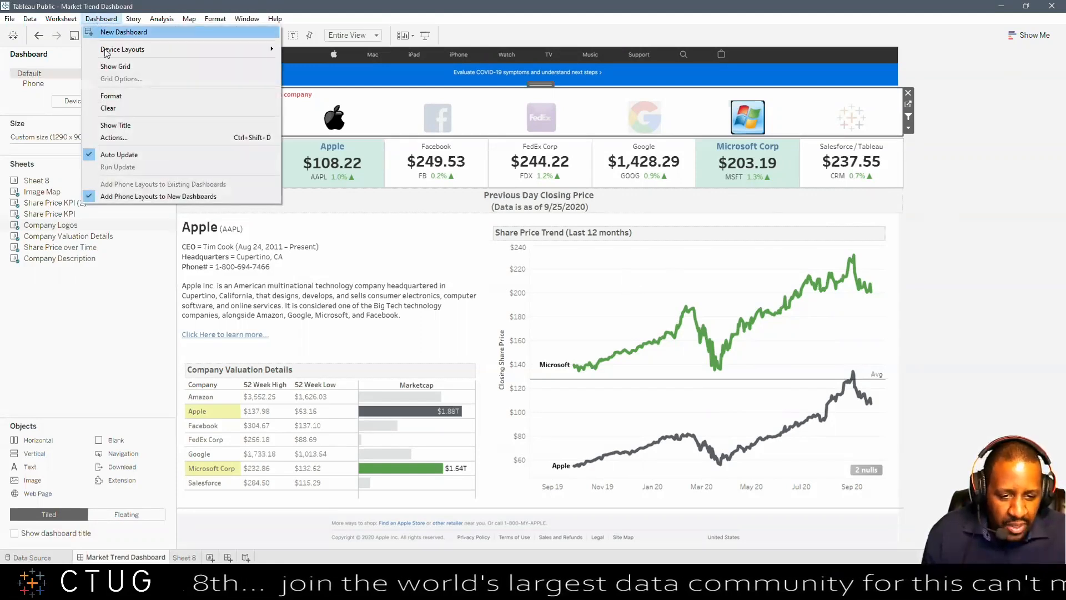
{"action": "left_click", "coordinate": [110, 139]}
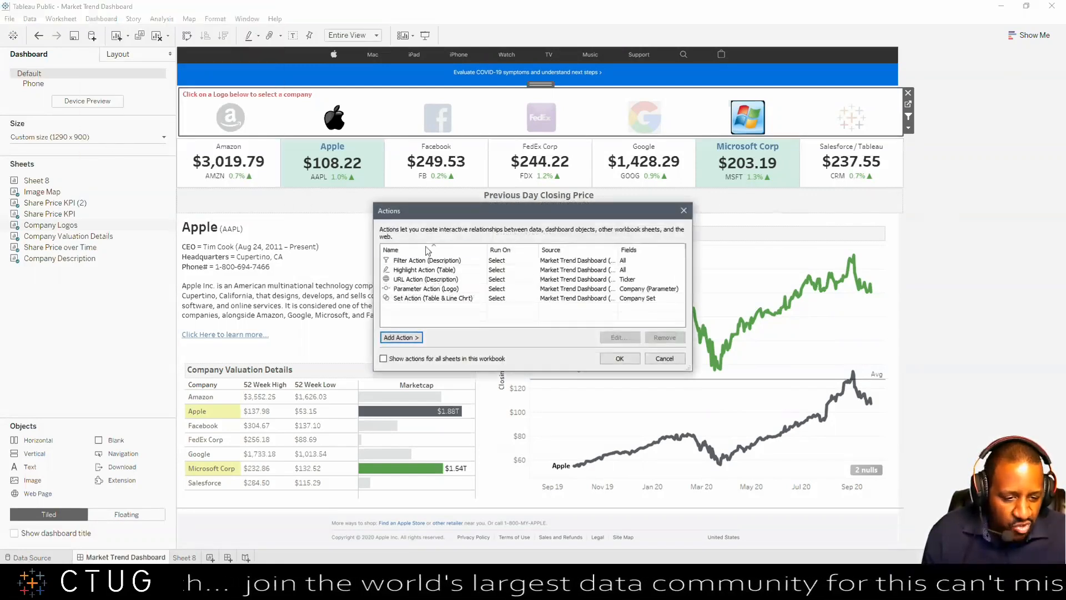
{"action": "left_click", "coordinate": [434, 301]}
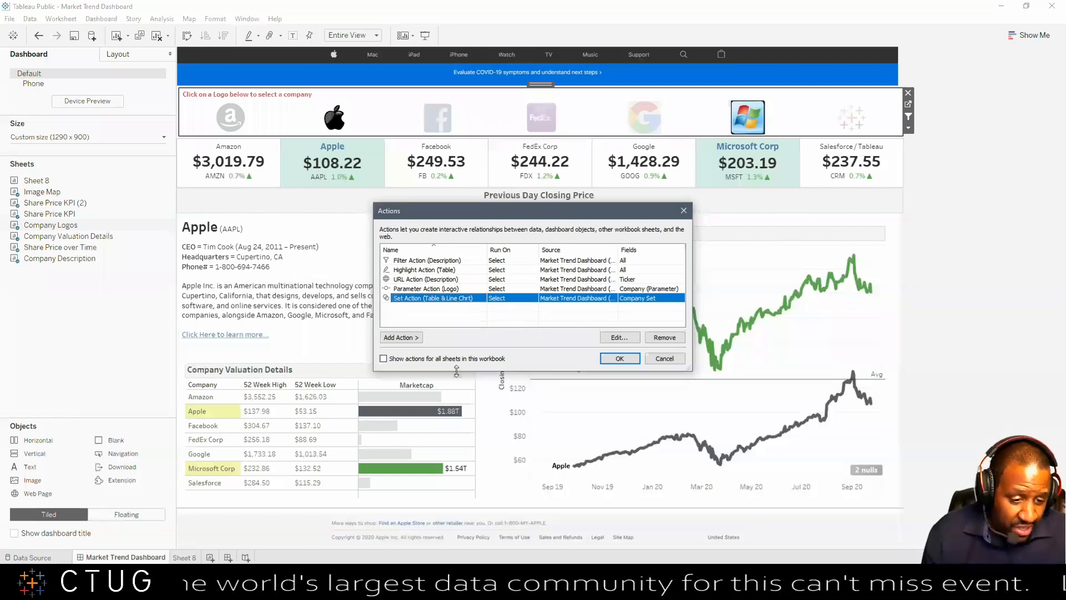
{"action": "left_click", "coordinate": [617, 339]}
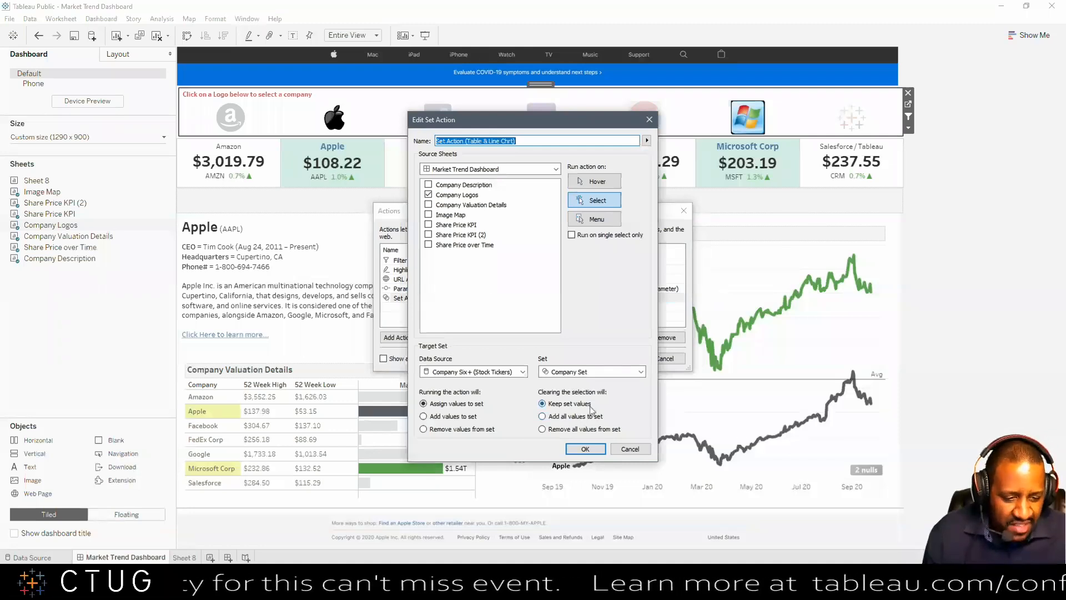
{"action": "left_click", "coordinate": [587, 451]}
{"action": "left_click", "coordinate": [619, 357]}
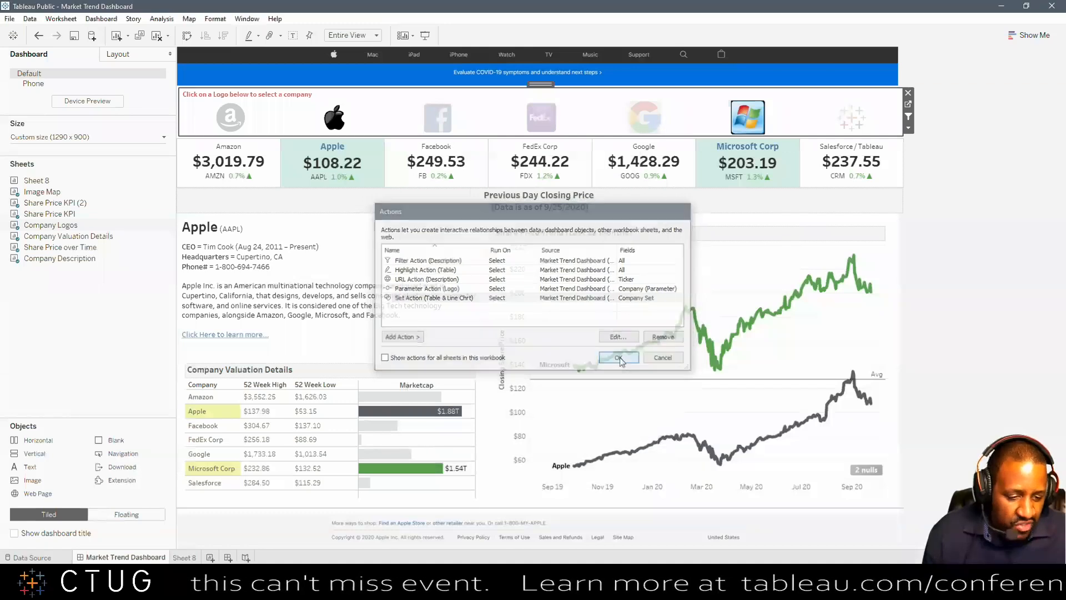
- Select only the Apple logo and clear it, and repeat with the Facebook logo to test clearing the selection
{"action": "left_click", "coordinate": [335, 118]}
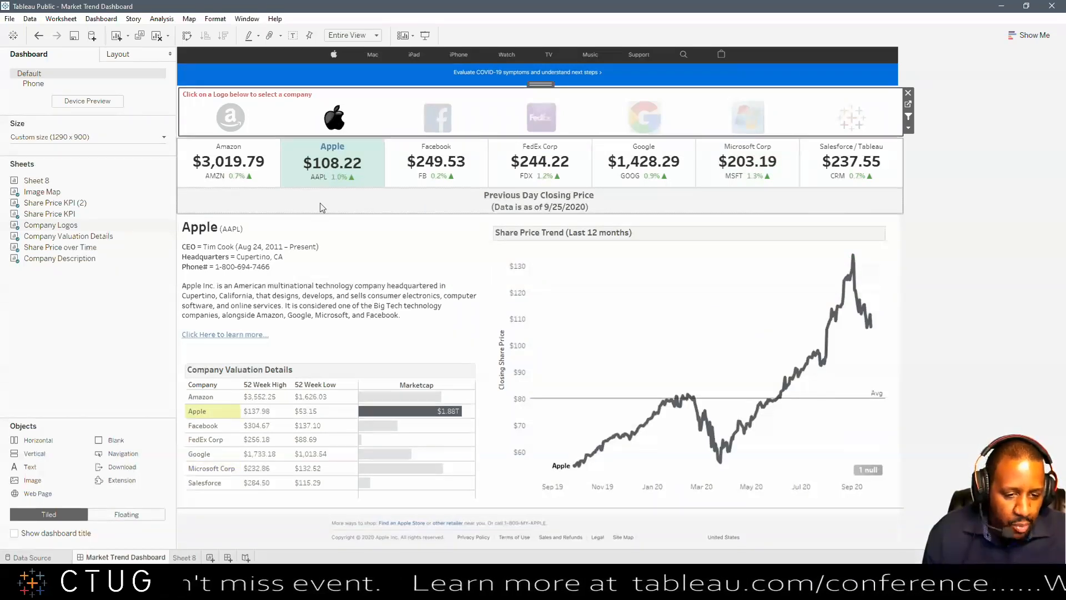
{"action": "left_click", "coordinate": [336, 120]}
{"action": "left_click", "coordinate": [352, 231]}
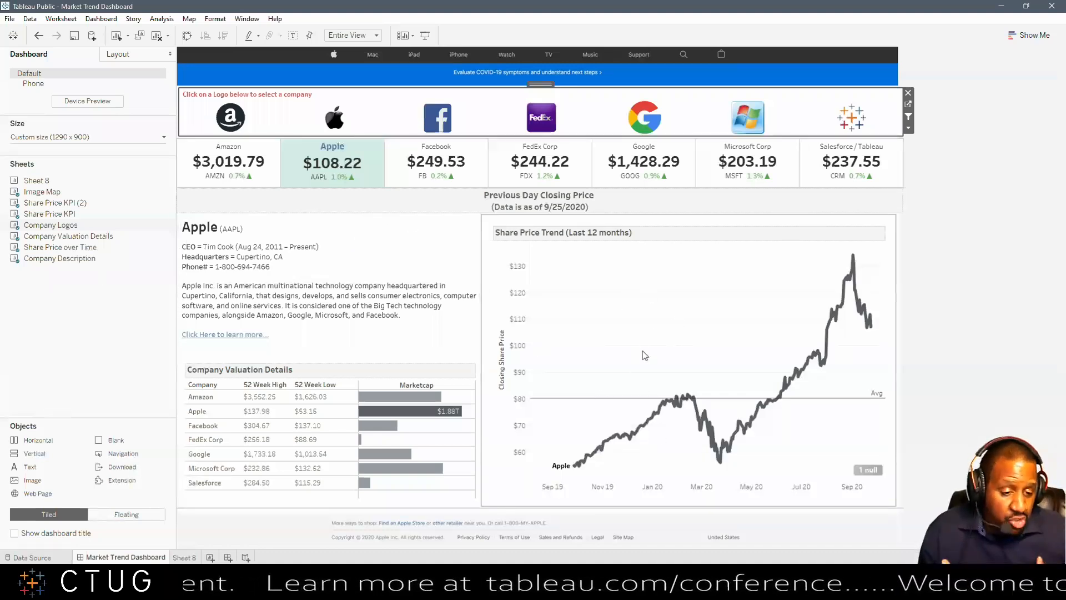
{"action": "left_click", "coordinate": [438, 119]}
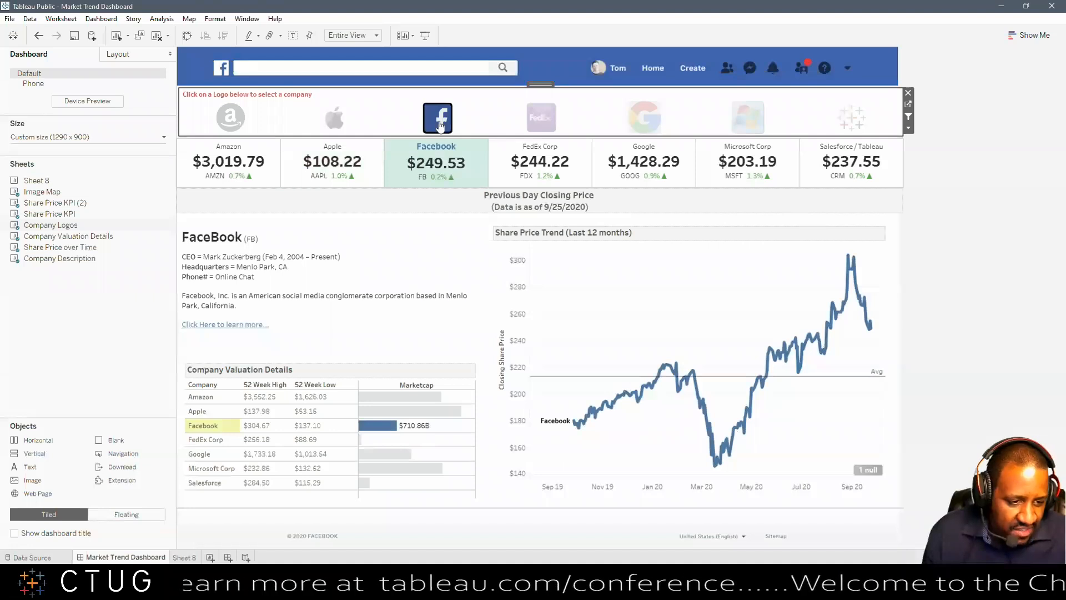
{"action": "left_click", "coordinate": [438, 126]}
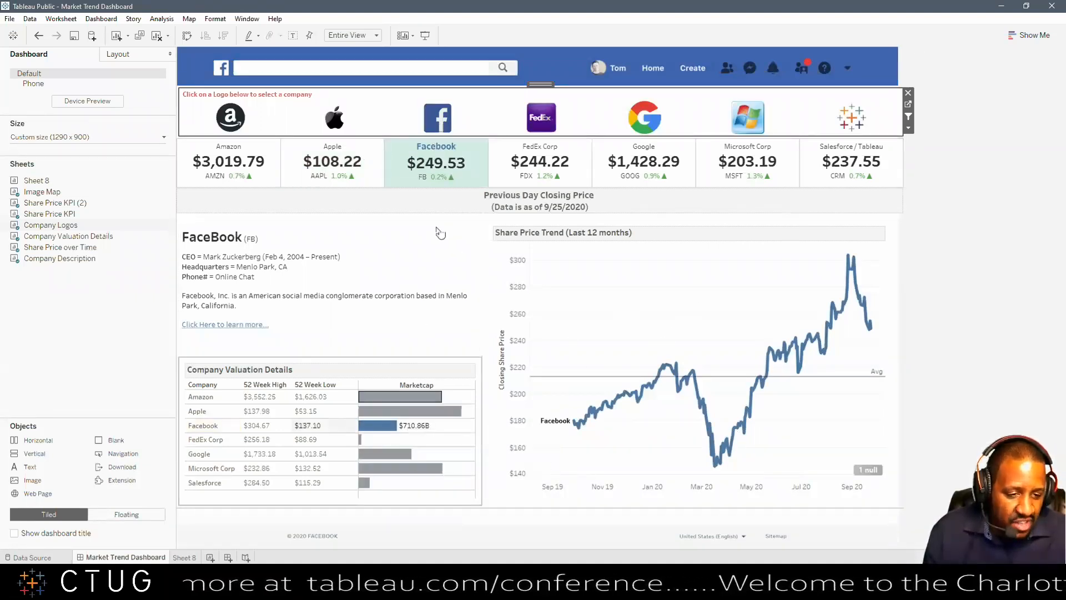
- Select the FedEx logo and examine the settings of the Set Action (Table & Line Chrt), keeping them as they are
{"action": "left_click", "coordinate": [536, 119]}
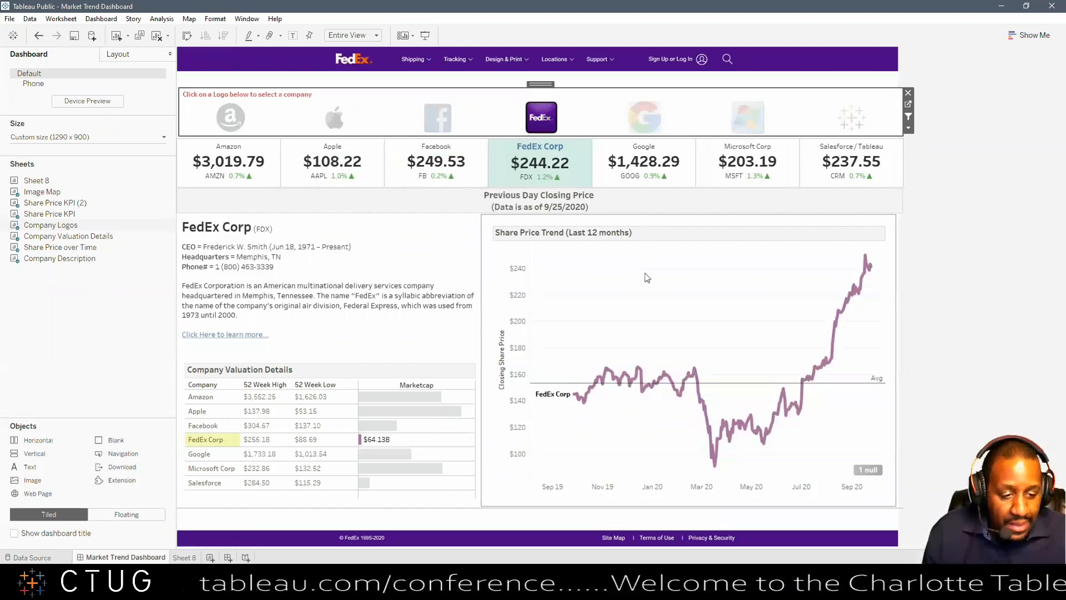
{"action": "left_click", "coordinate": [102, 19]}
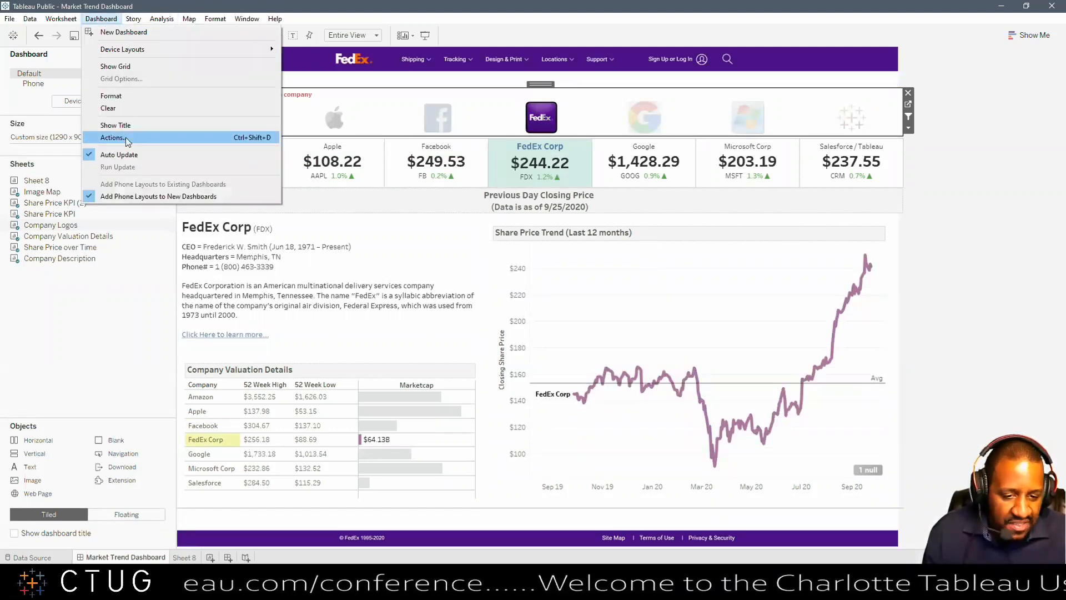
{"action": "left_click", "coordinate": [125, 137]}
{"action": "left_click", "coordinate": [447, 301]}
{"action": "left_click", "coordinate": [618, 337]}
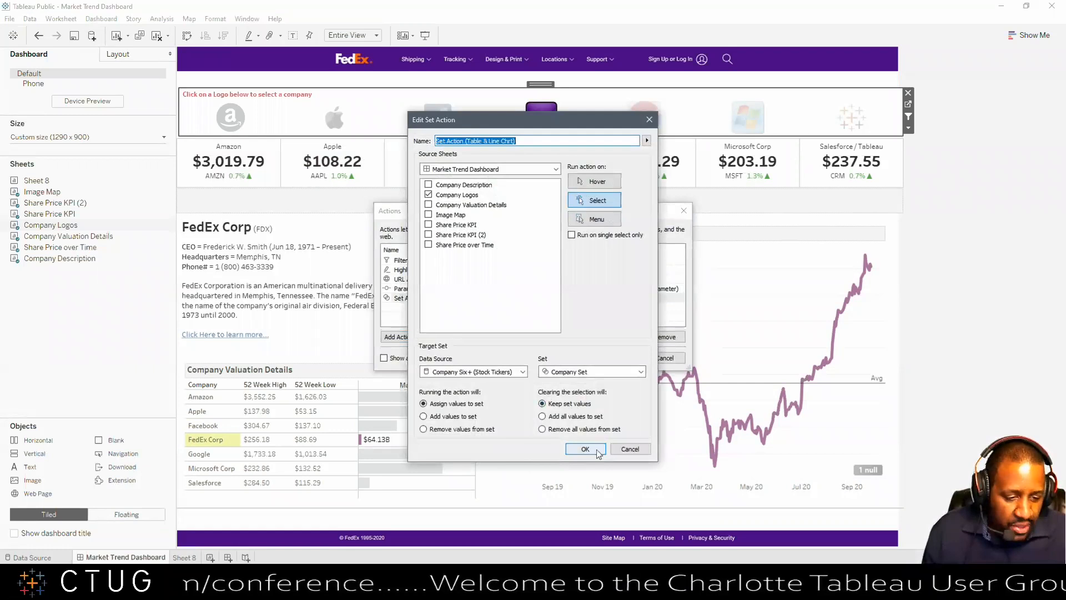
{"action": "left_click", "coordinate": [627, 449]}
{"action": "left_click", "coordinate": [655, 358]}
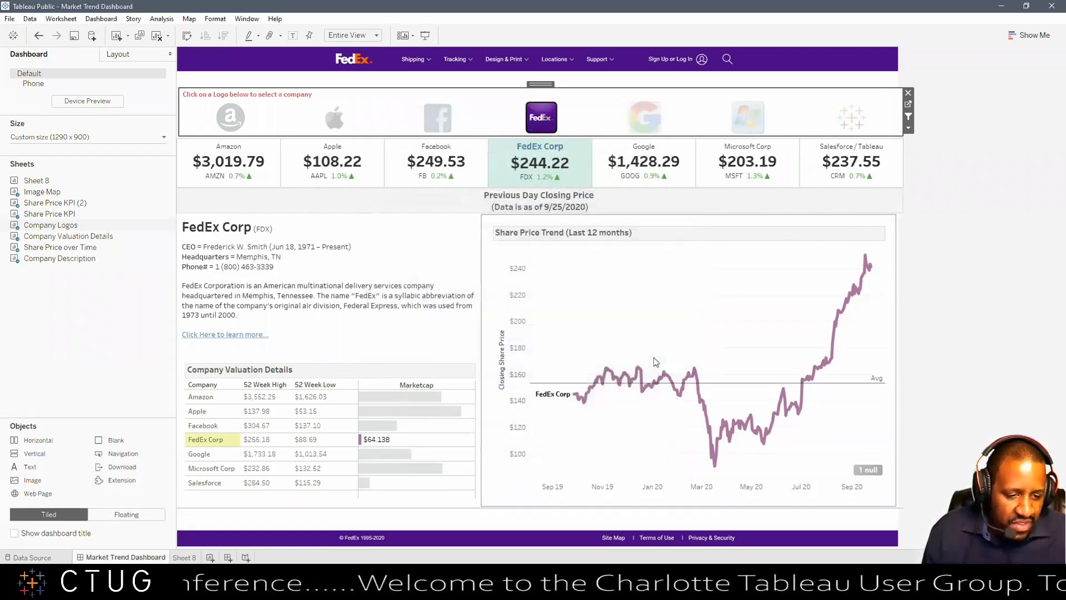
- Select the Apple, Facebook and Microsoft Corp logos together, switch to only the Amazon logo and clear the selection
{"action": "left_click", "coordinate": [336, 128]}
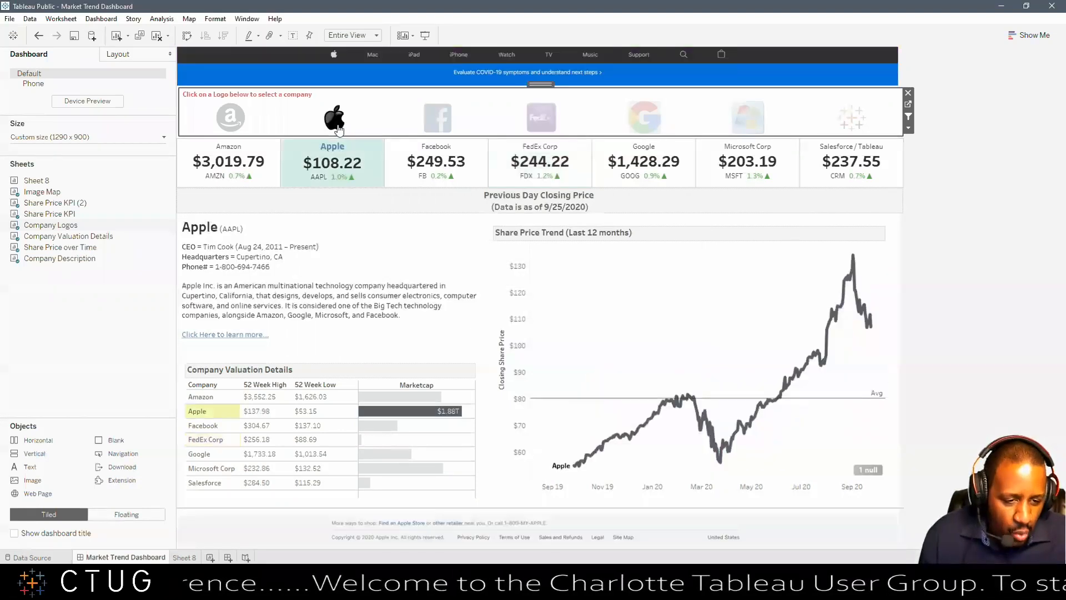
{"action": "left_click", "coordinate": [429, 123]}
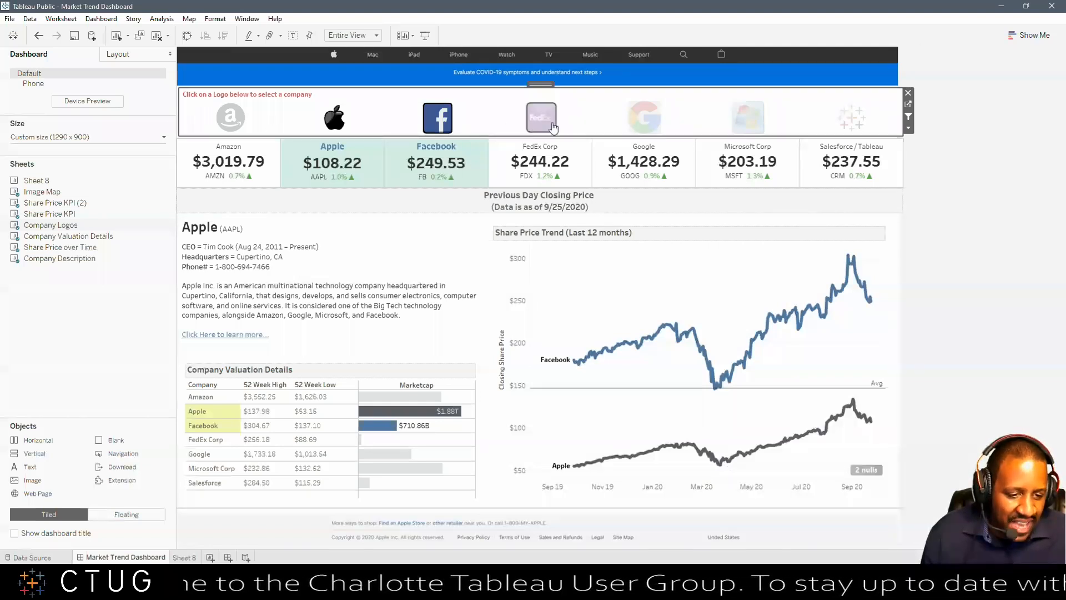
{"action": "left_click", "coordinate": [749, 126]}
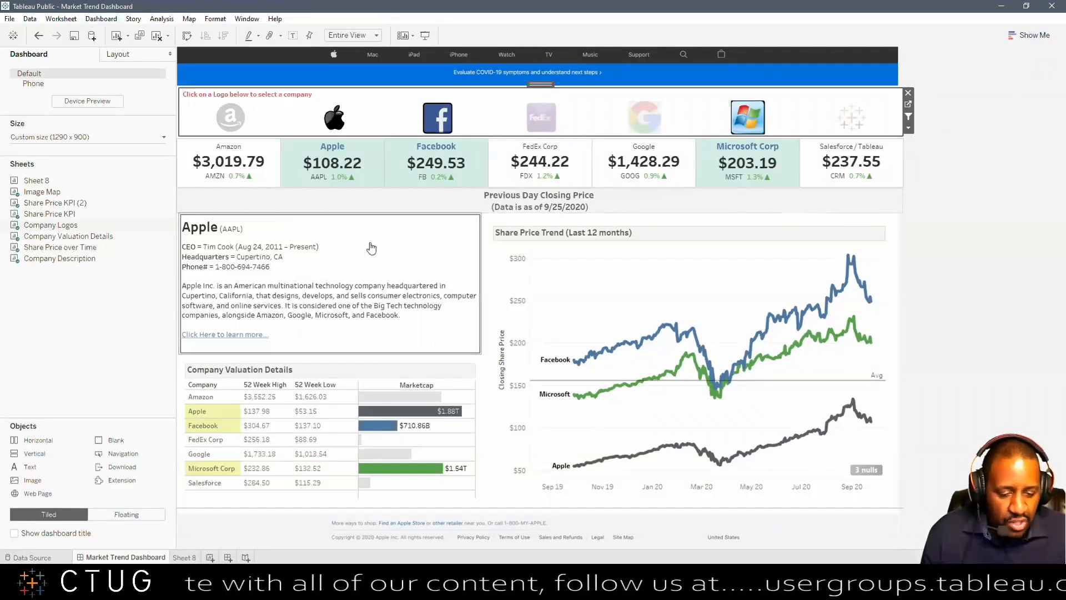
{"action": "left_click", "coordinate": [235, 121]}
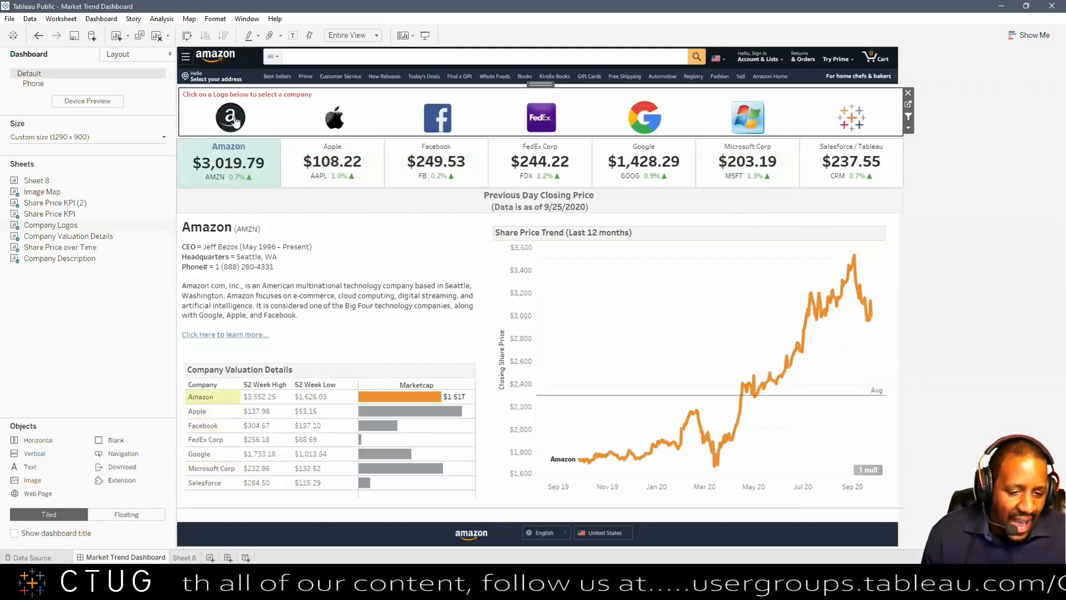
{"action": "left_click", "coordinate": [970, 207]}
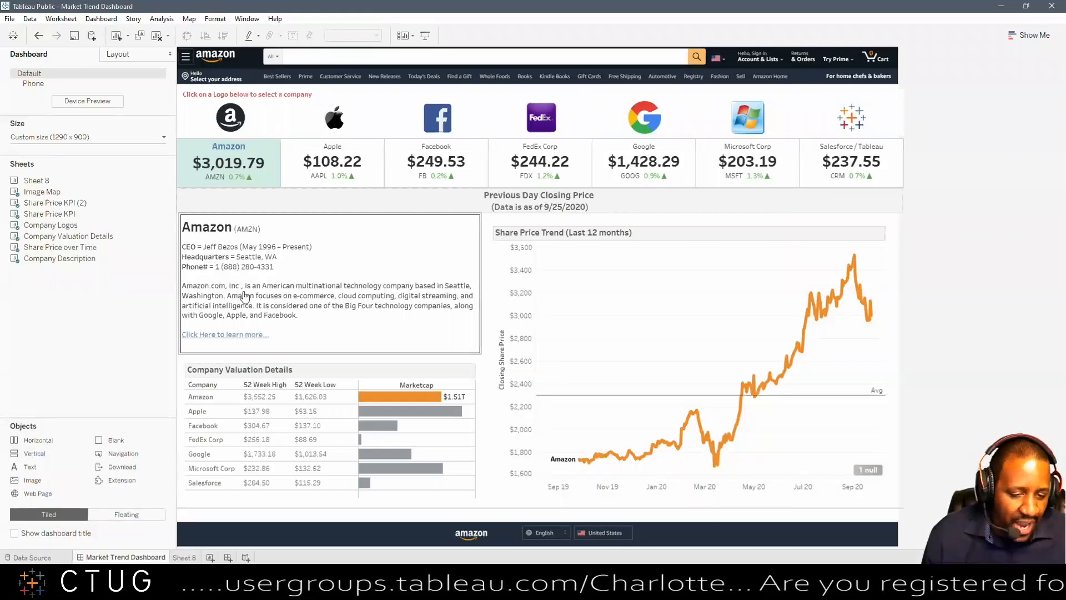
- Examine the Company Description worksheet behind the company text and return to the Market Trend Dashboard
{"action": "left_click_drag", "start_coordinate": [244, 295], "coordinate": [86, 261]}
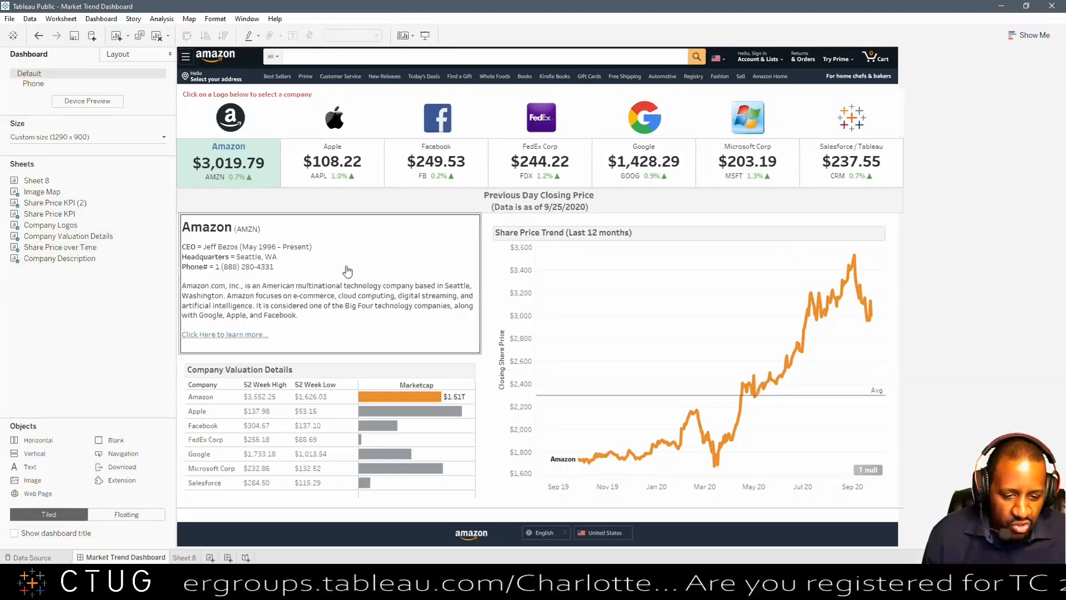
{"action": "left_click", "coordinate": [169, 258]}
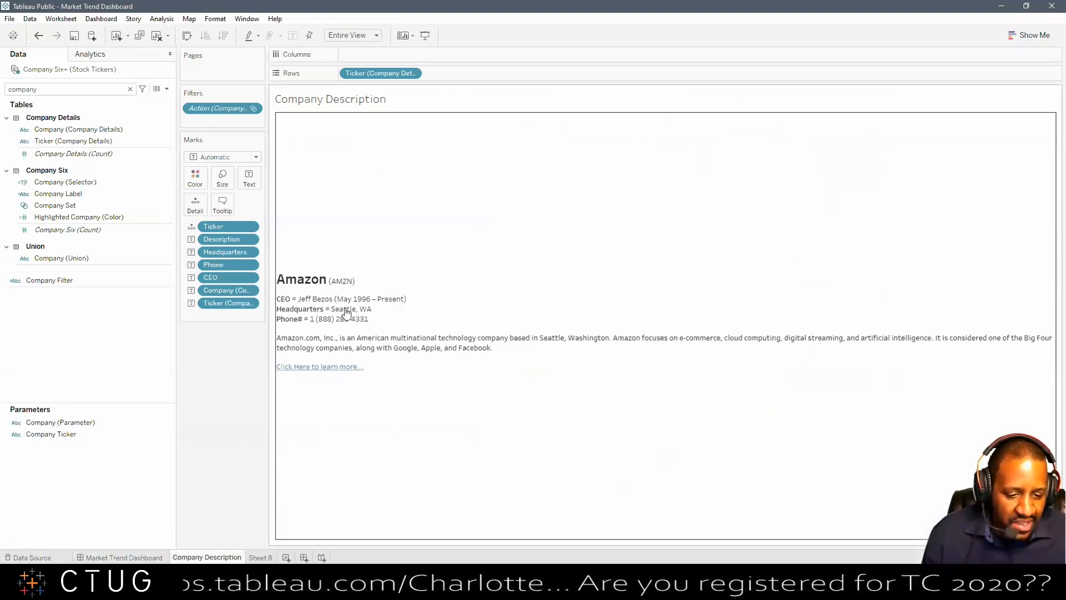
{"action": "left_click", "coordinate": [123, 556]}
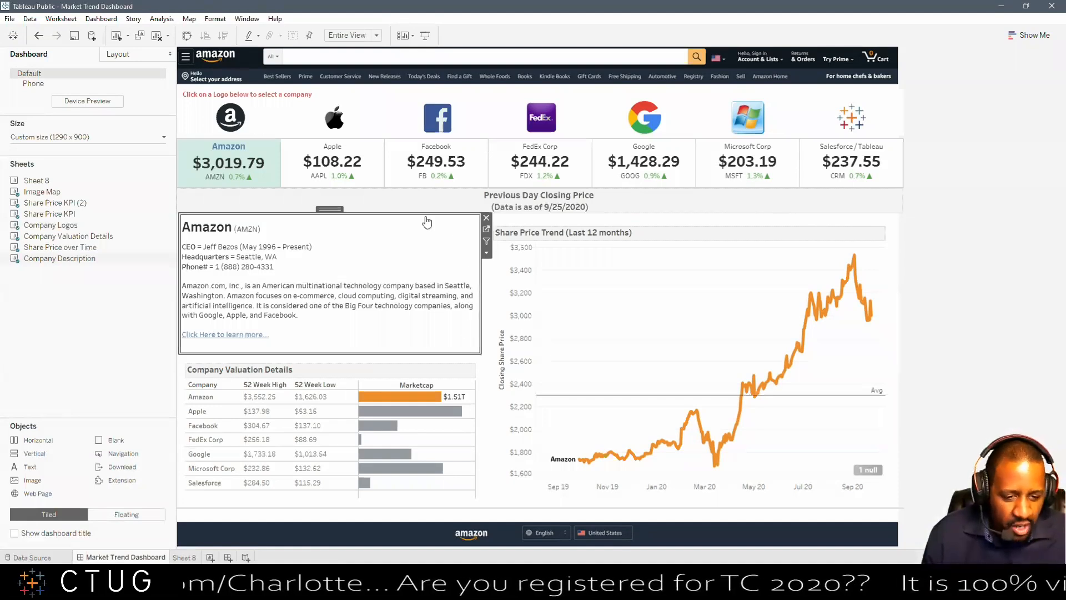
- Examine the source, target and clearing settings of the dashboard's Filter Action (Description), keeping them as they are
{"action": "left_click", "coordinate": [111, 20]}
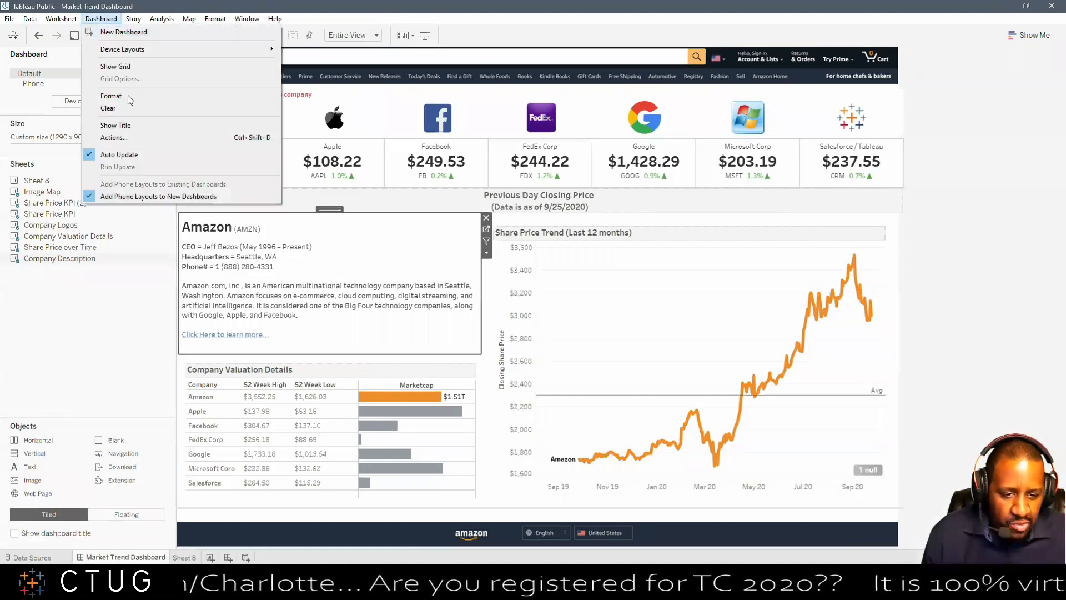
{"action": "left_click", "coordinate": [132, 137]}
{"action": "left_click", "coordinate": [424, 262]}
{"action": "left_click", "coordinate": [617, 336]}
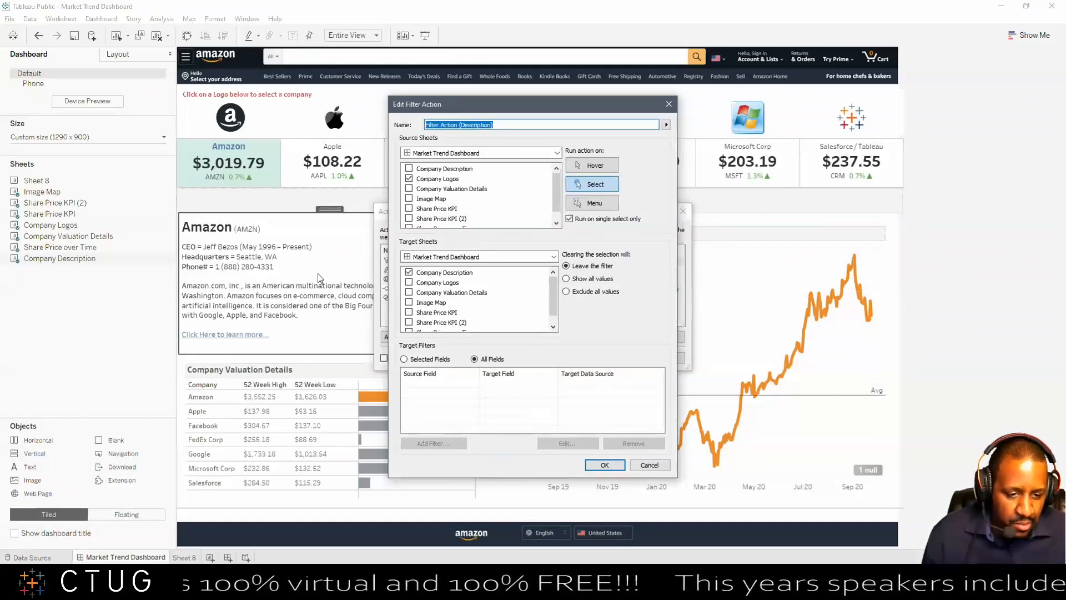
{"action": "left_click", "coordinate": [649, 465]}
{"action": "left_click", "coordinate": [650, 361]}
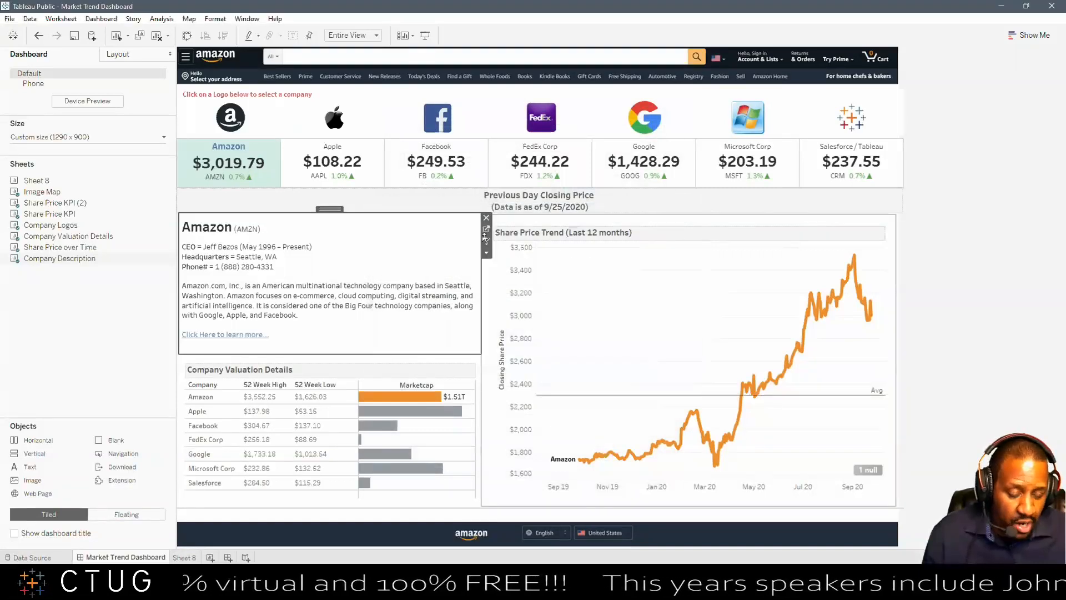
- Select Google alone, Amazon with Google added, and Google with Amazon added to test how selection order affects the description
{"action": "left_click", "coordinate": [652, 132]}
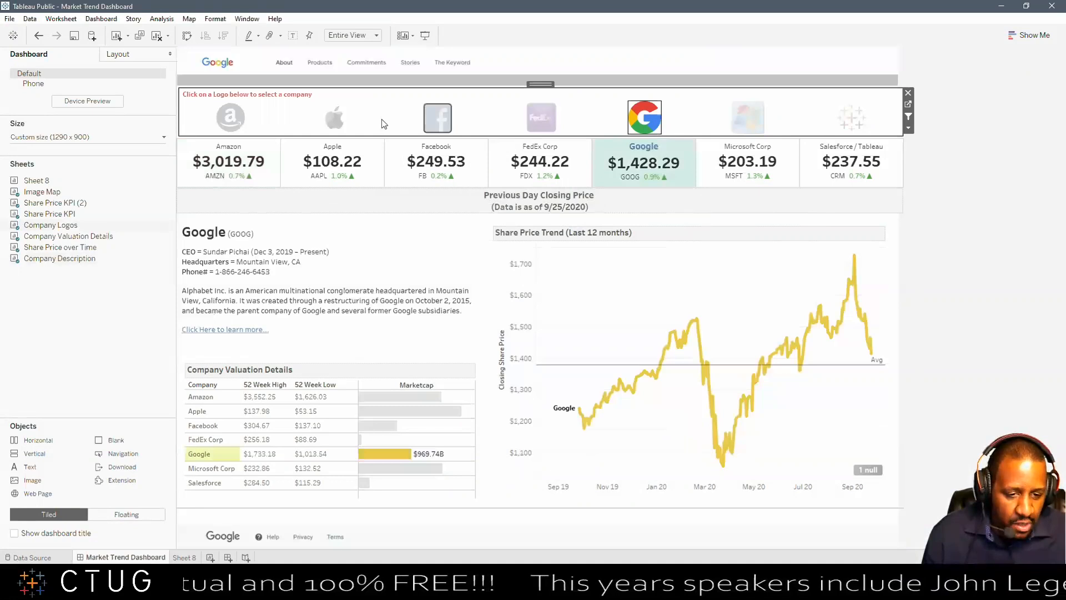
{"action": "left_click", "coordinate": [232, 123]}
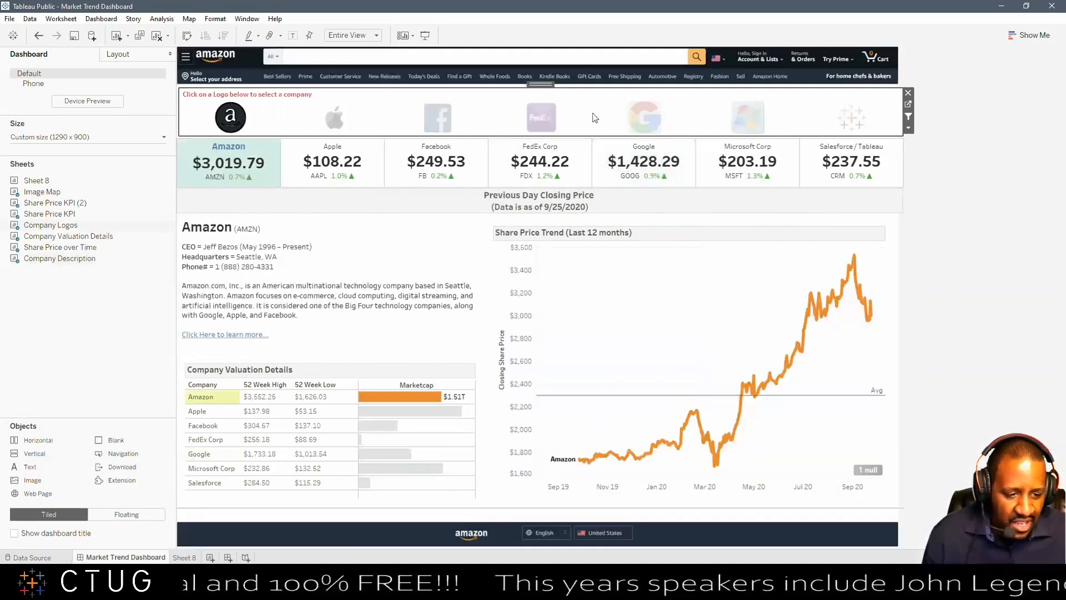
{"action": "left_click", "coordinate": [644, 117], "text": "ctrl"}
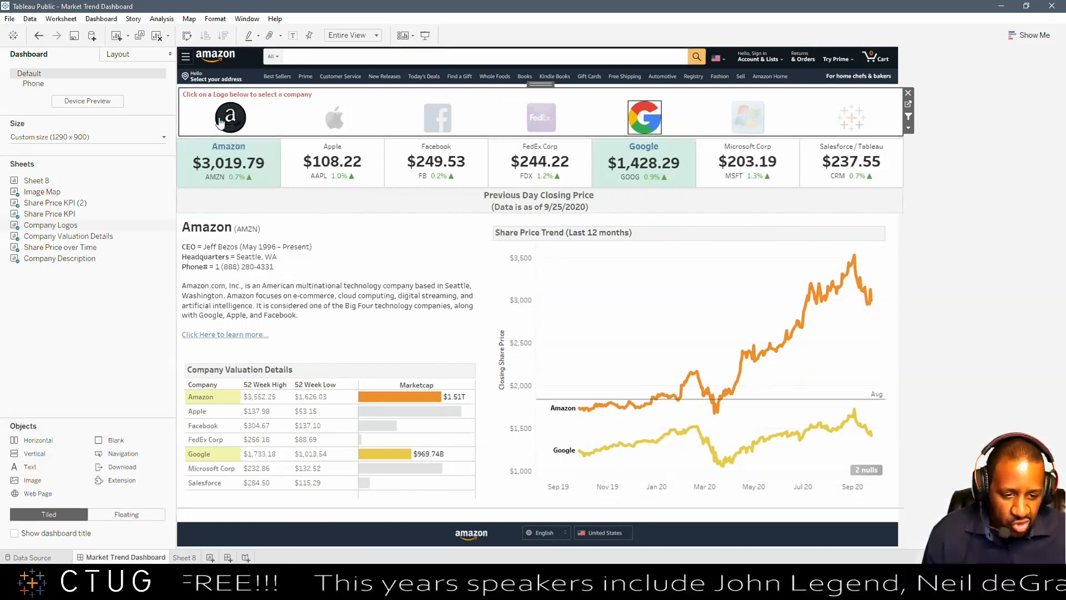
{"action": "left_click", "coordinate": [656, 125]}
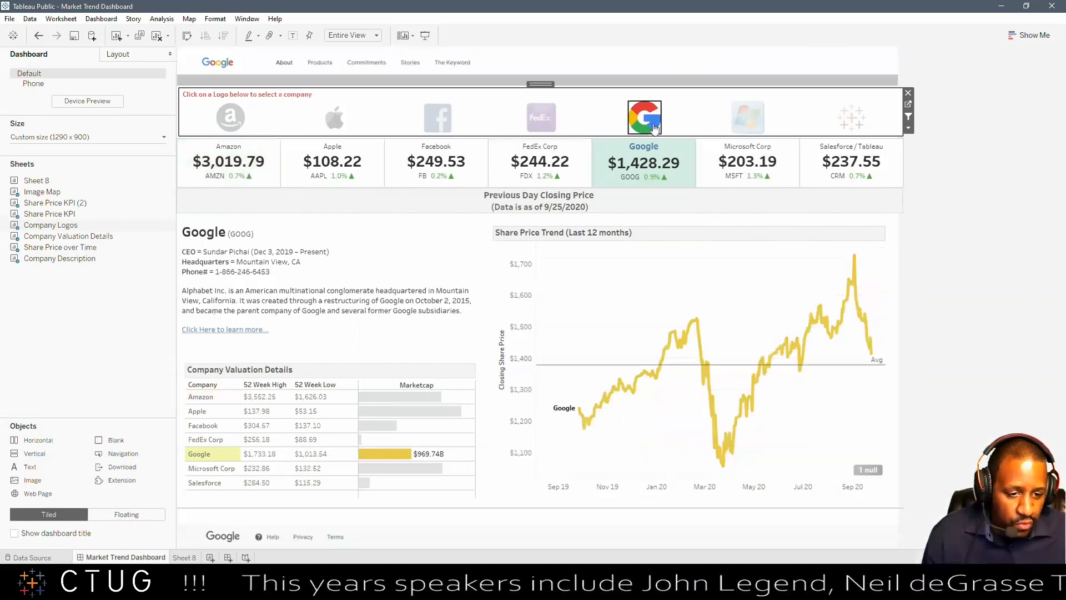
{"action": "left_click", "coordinate": [233, 122], "text": "ctrl"}
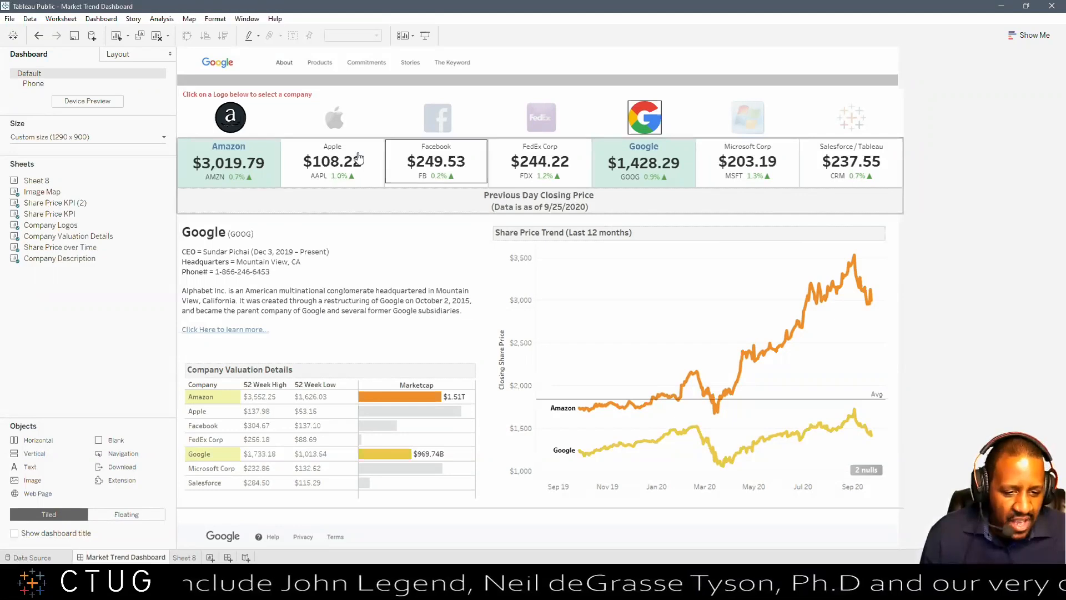
- Reduce the logo selection to Amazon only to show that company alone on the dashboard
{"action": "left_click", "coordinate": [234, 130]}
{"action": "left_click", "coordinate": [234, 130]}
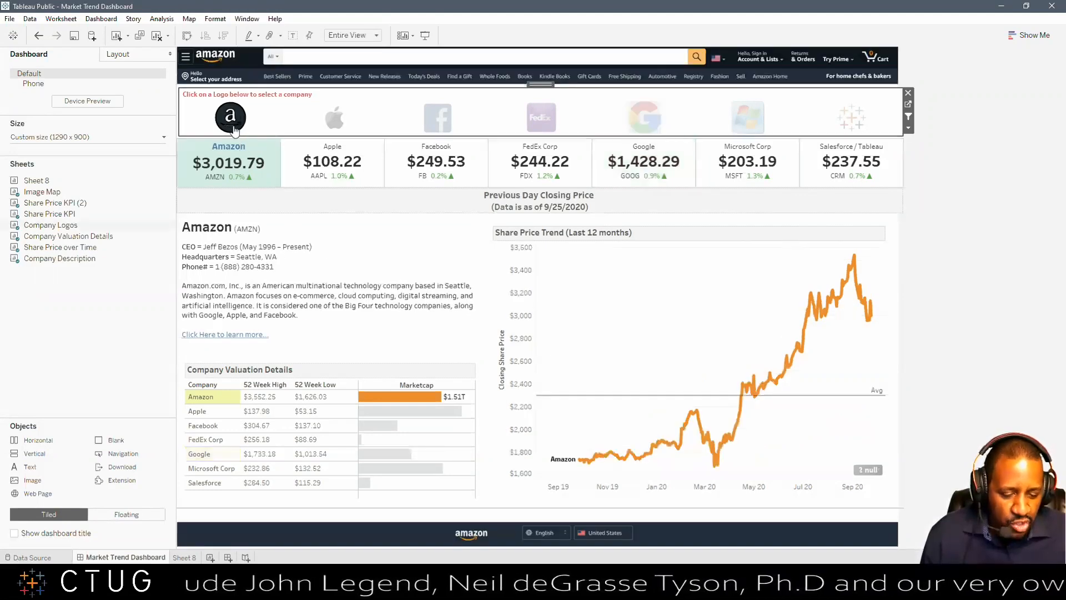
{"action": "left_click", "coordinate": [230, 117]}
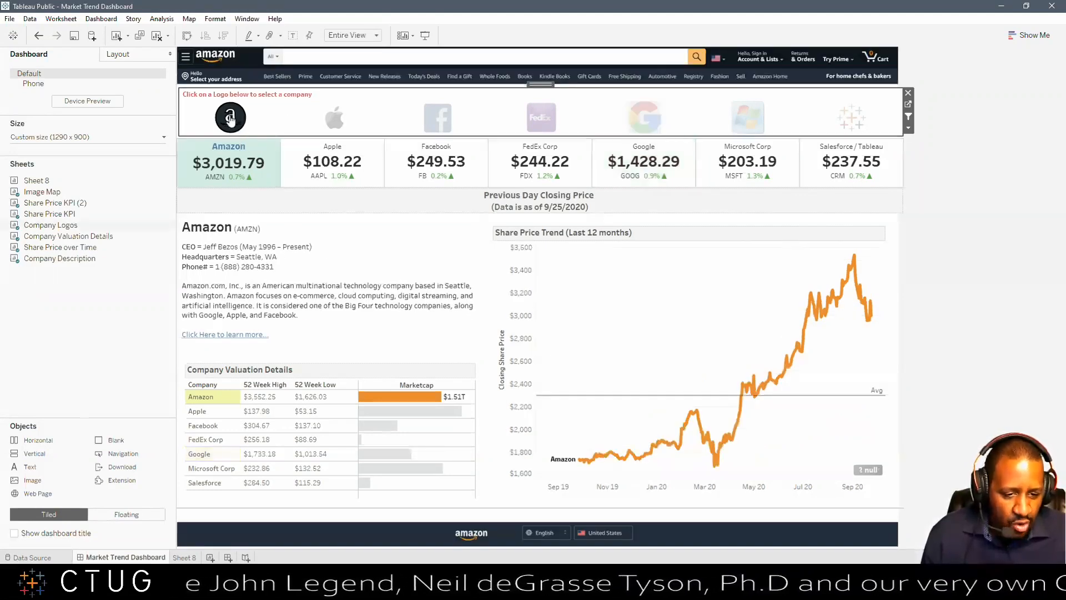
{"action": "left_click", "coordinate": [230, 118]}
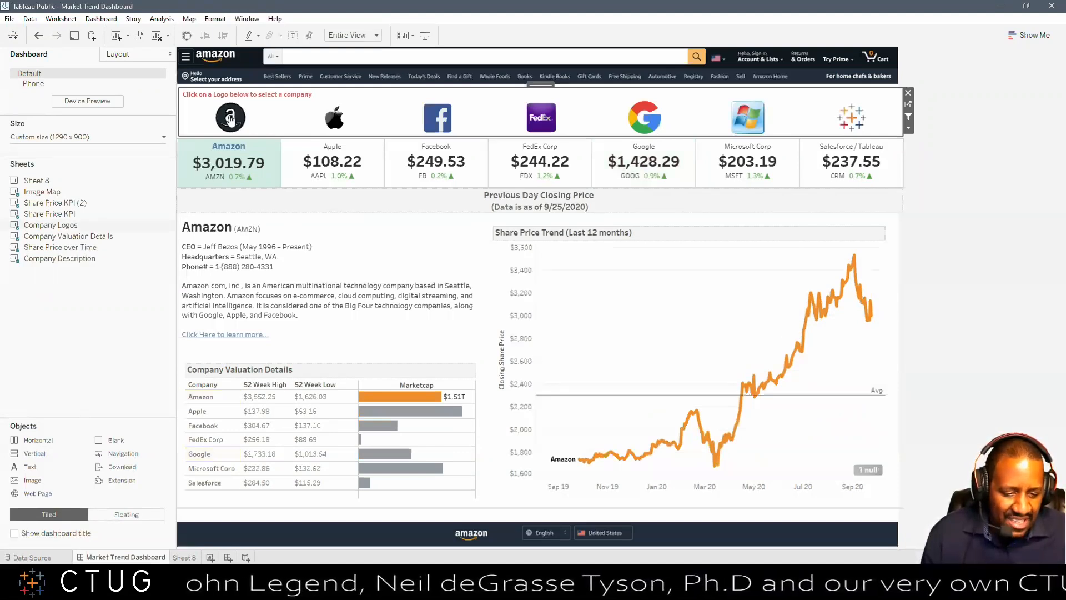
- Examine the settings of the dashboard's Highlight Action (Table) beside the Company Valuation Details table, keeping them as they are
{"action": "left_click", "coordinate": [101, 19]}
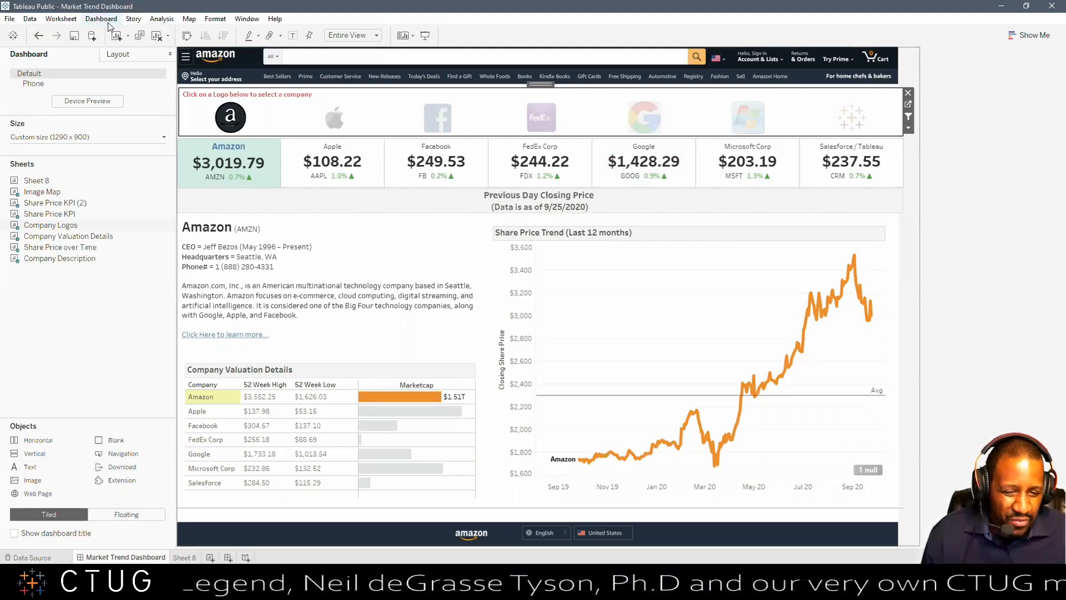
{"action": "left_click", "coordinate": [115, 137]}
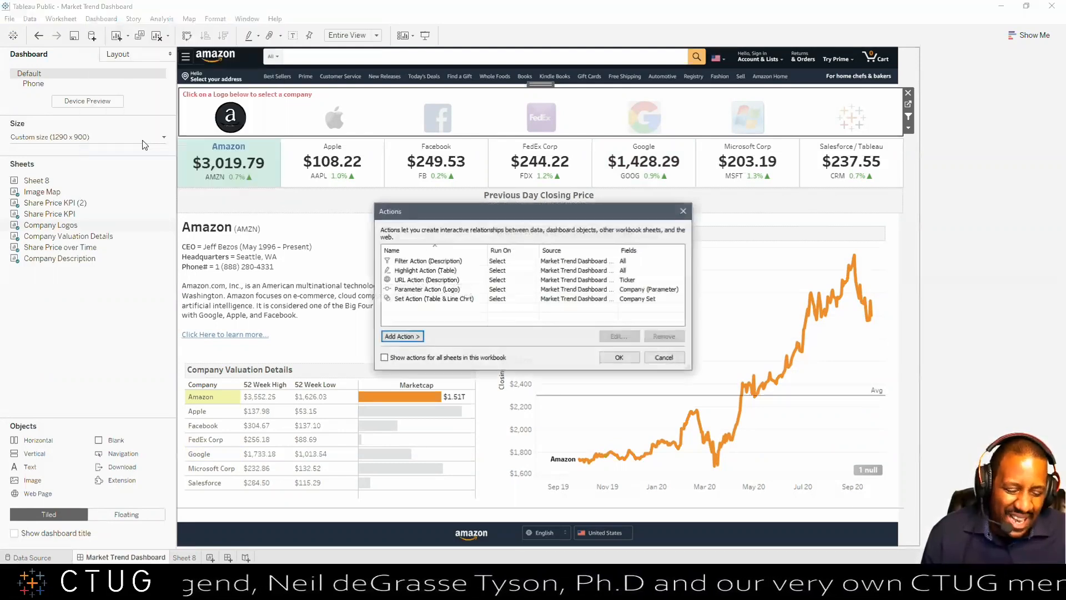
{"action": "left_click", "coordinate": [458, 271]}
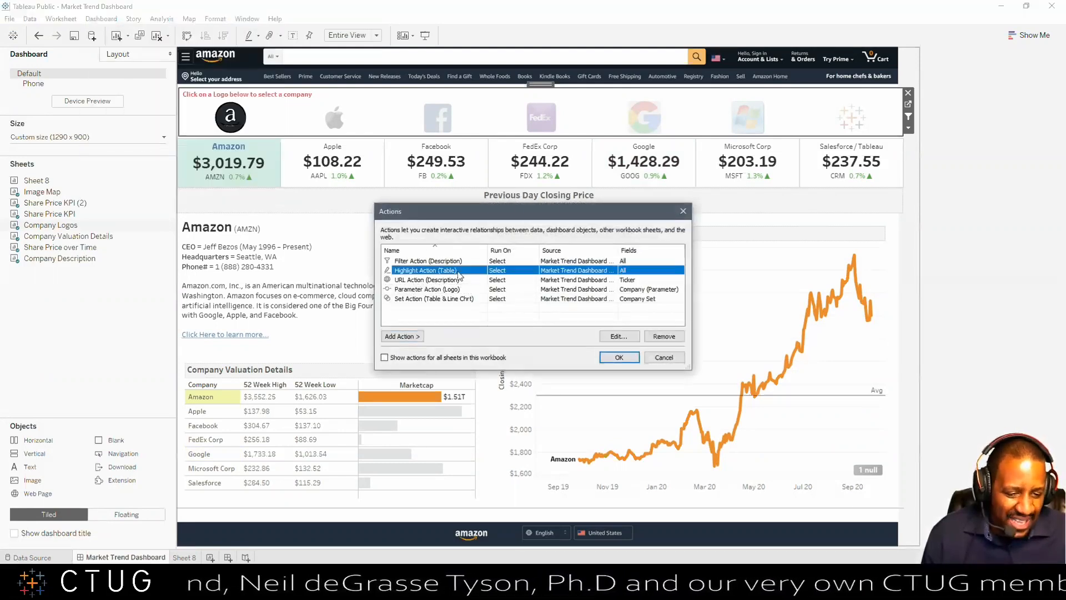
{"action": "left_click", "coordinate": [604, 337]}
{"action": "left_click_drag", "start_coordinate": [541, 136], "coordinate": [833, 155]}
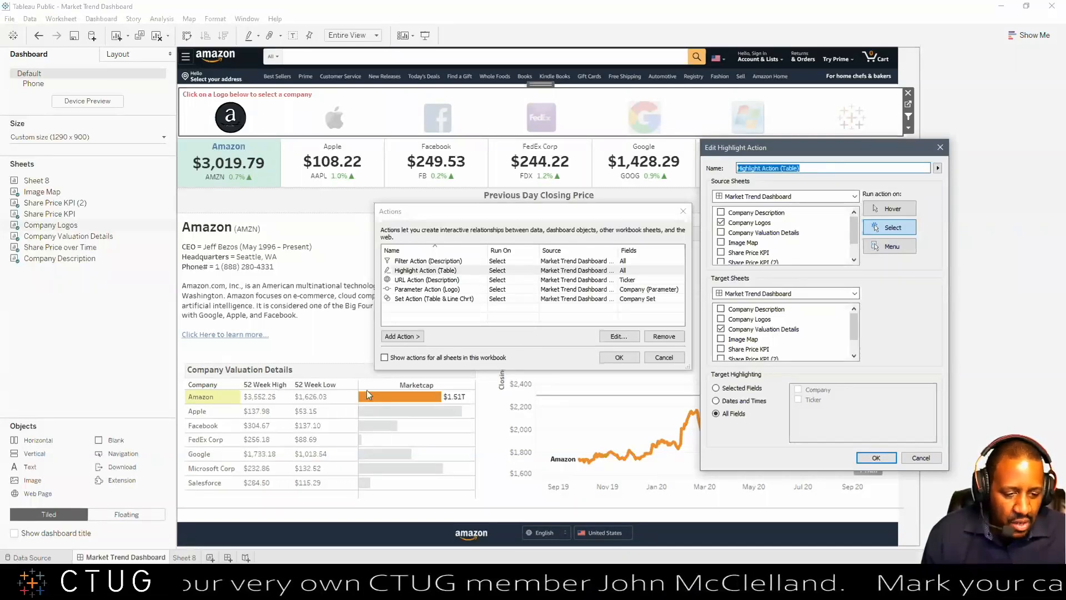
{"action": "left_click", "coordinate": [916, 457]}
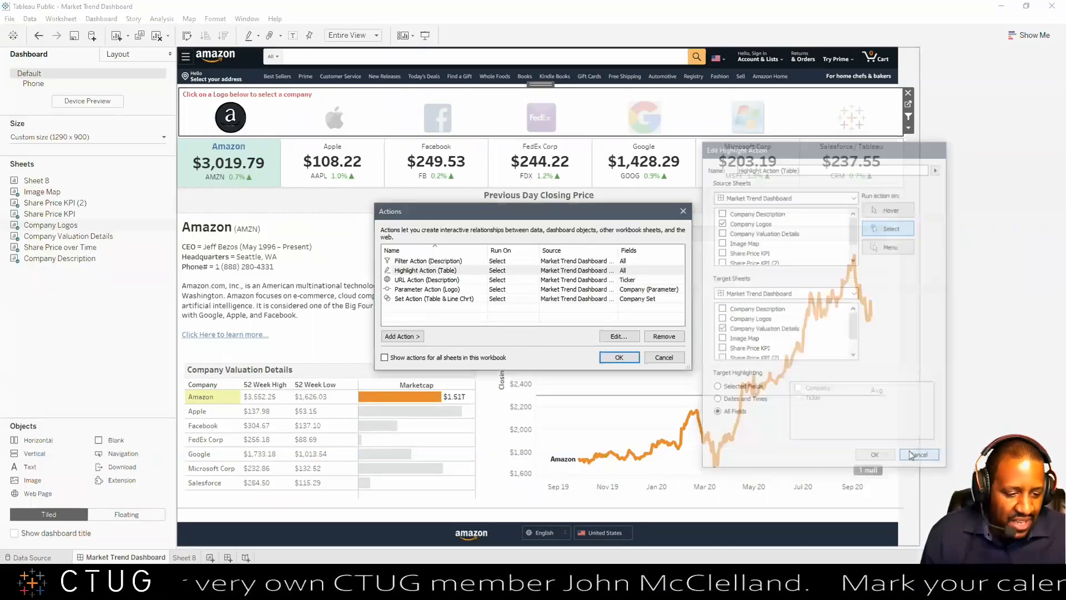
{"action": "left_click", "coordinate": [671, 359]}
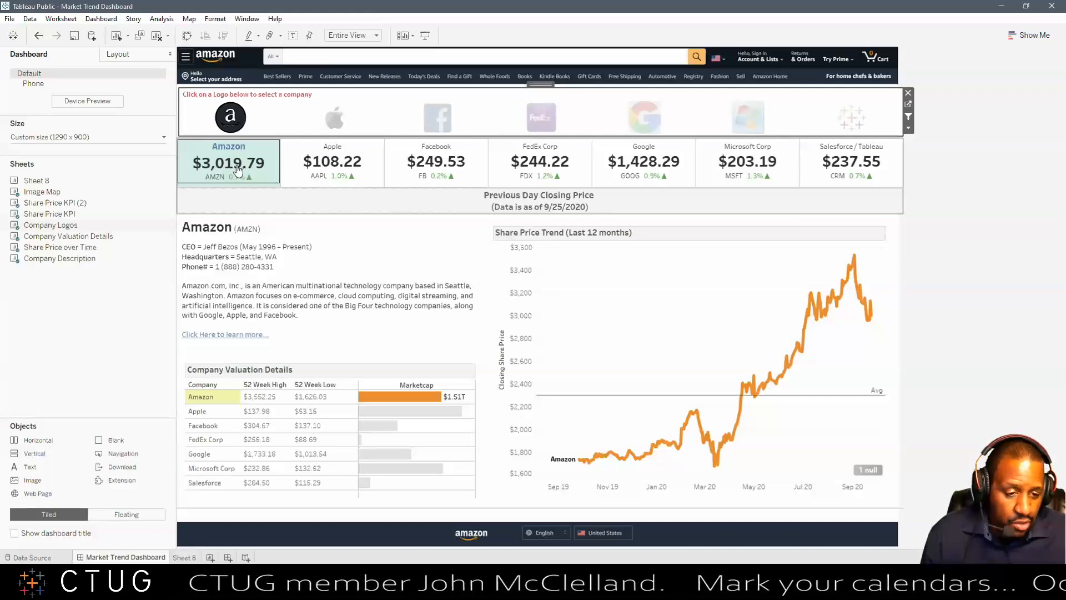
- Test the table highlighting by selecting the Apple logo, Amazon together with Google, and Apple alone, inspecting the Amazon and Google market cap bars
{"action": "left_click", "coordinate": [335, 119]}
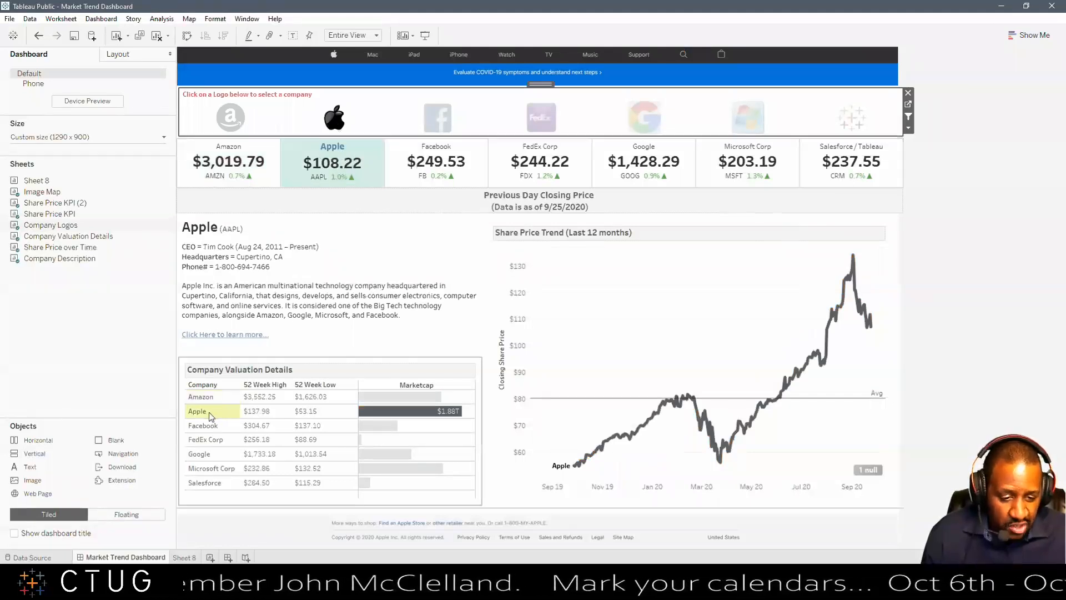
{"action": "left_click", "coordinate": [233, 126]}
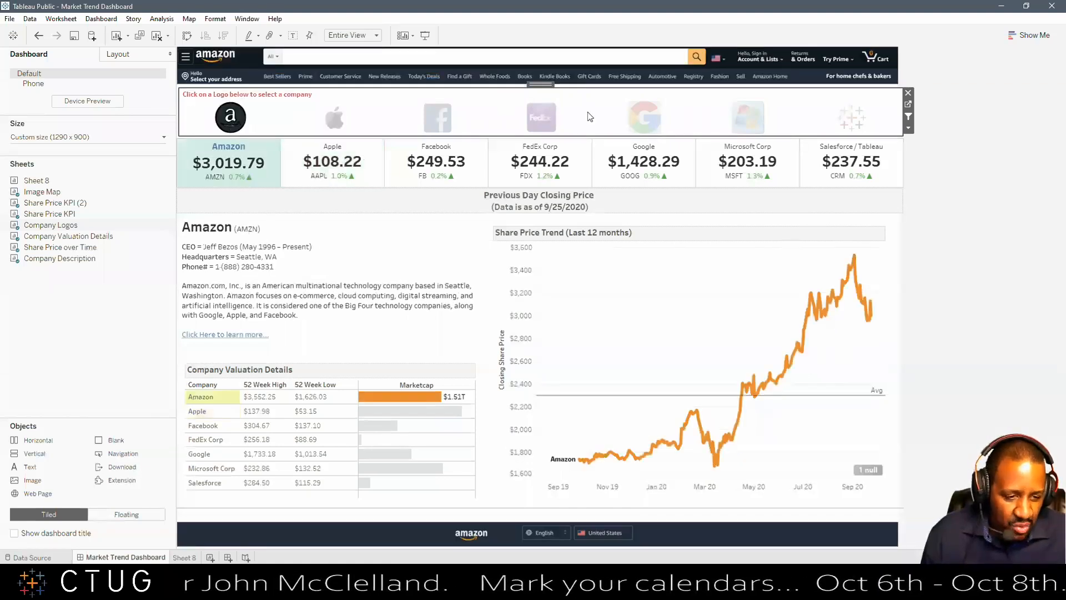
{"action": "left_click", "coordinate": [642, 121], "text": "ctrl"}
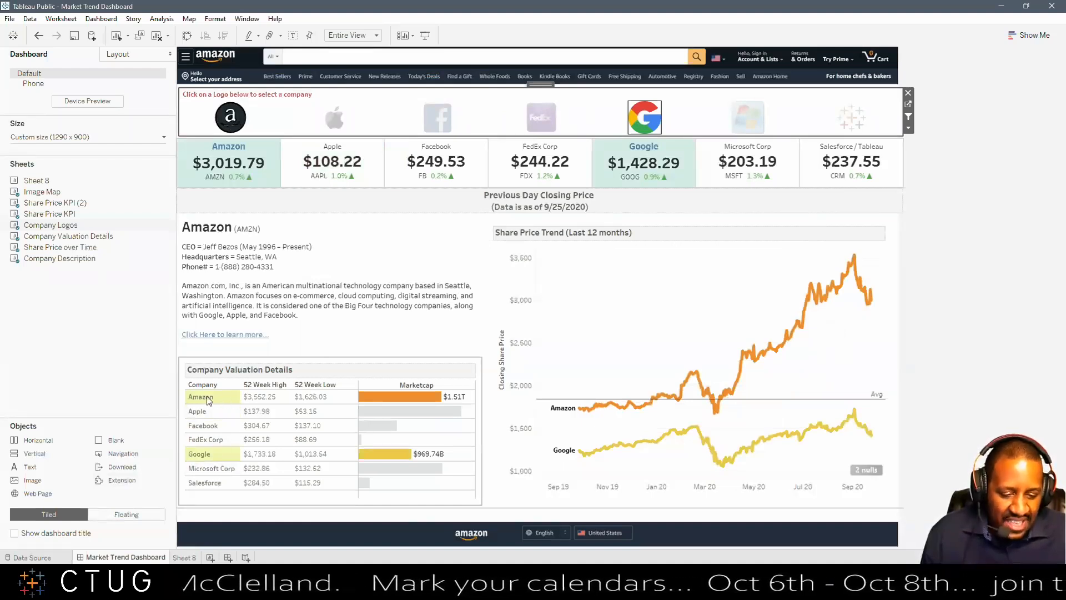
{"action": "mouse_move", "coordinate": [371, 408]}
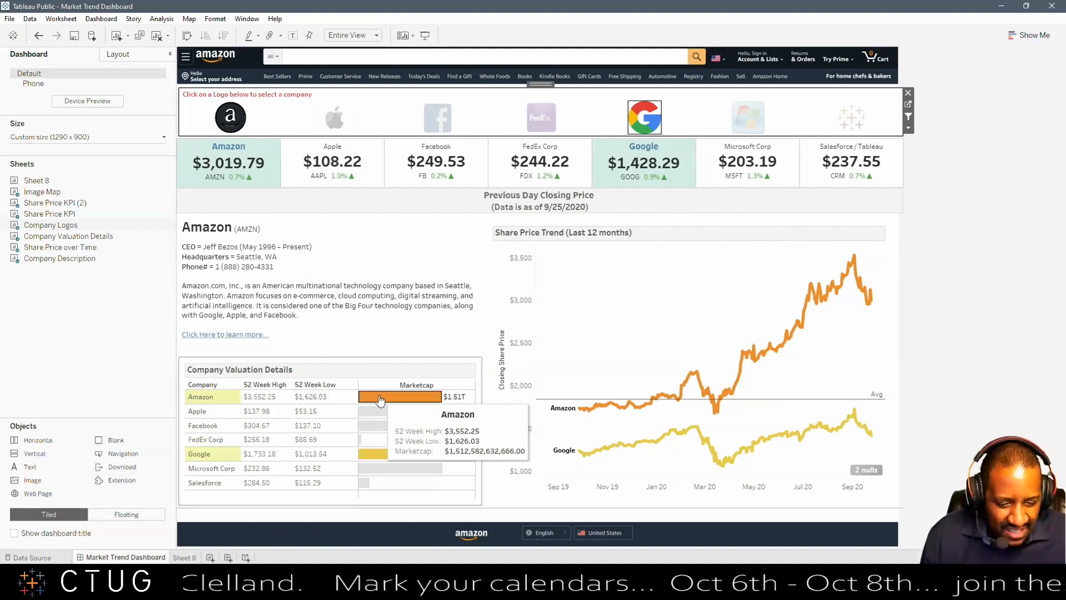
{"action": "mouse_move", "coordinate": [408, 455]}
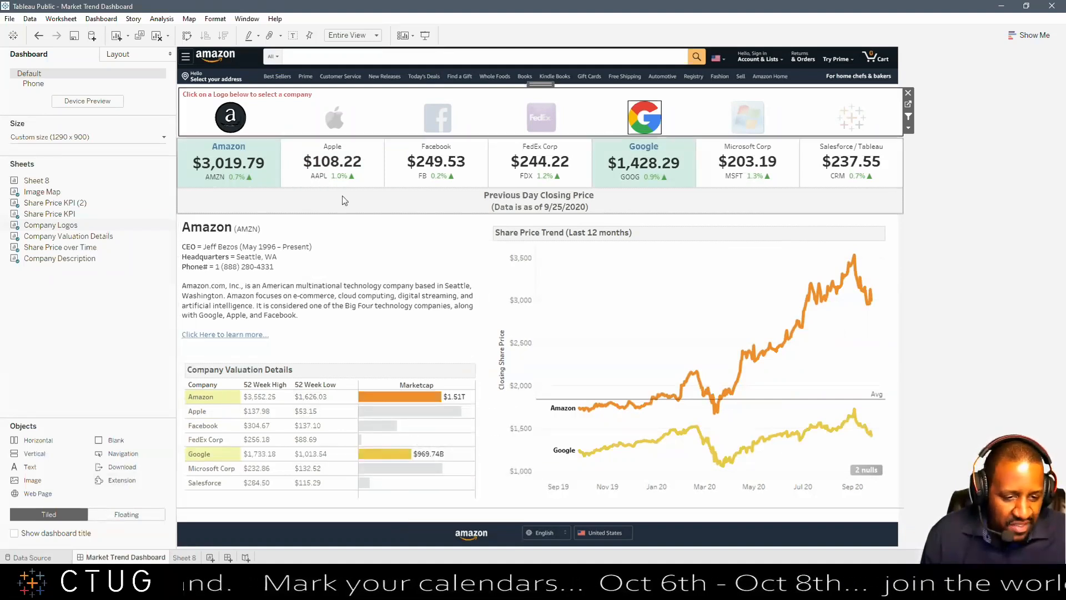
{"action": "left_click", "coordinate": [336, 122]}
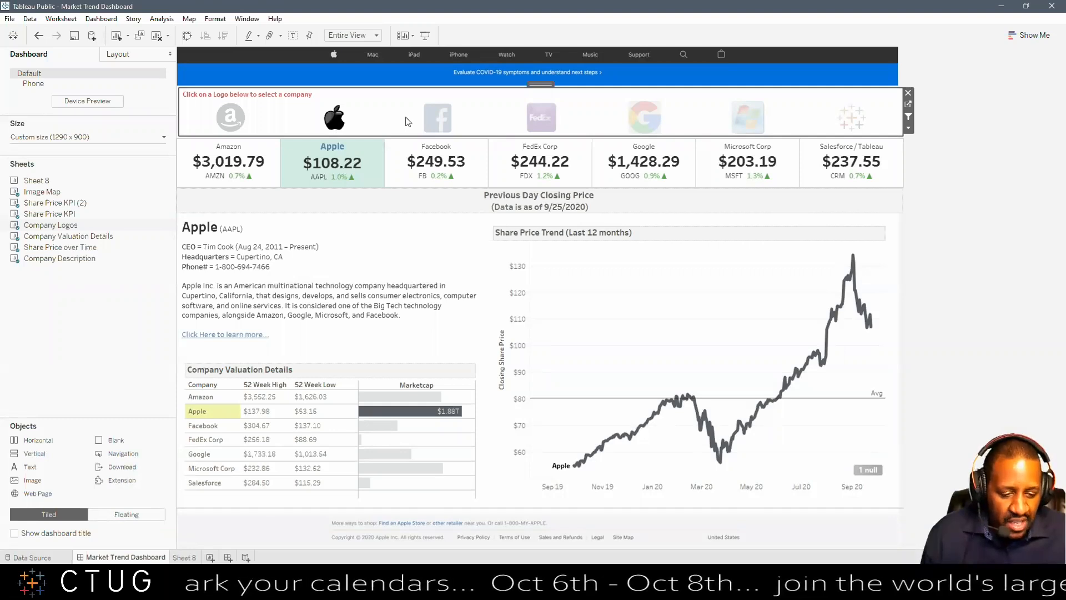
- Select the Facebook logo followed by the Amazon logo to test the table highlighting, and narrow the Dashboard pane
{"action": "left_click", "coordinate": [443, 118]}
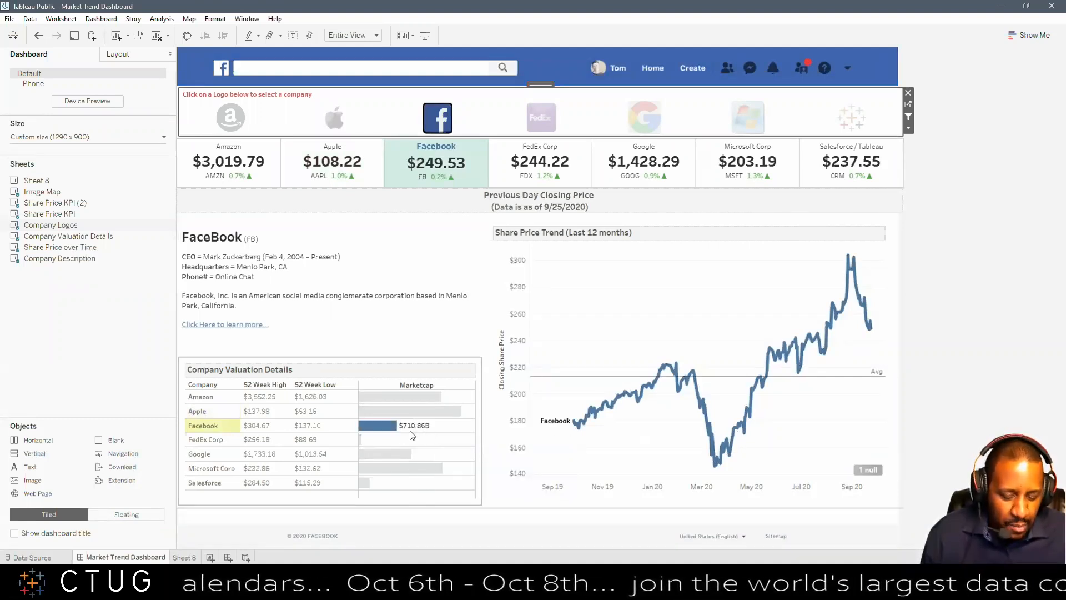
{"action": "left_click", "coordinate": [221, 125]}
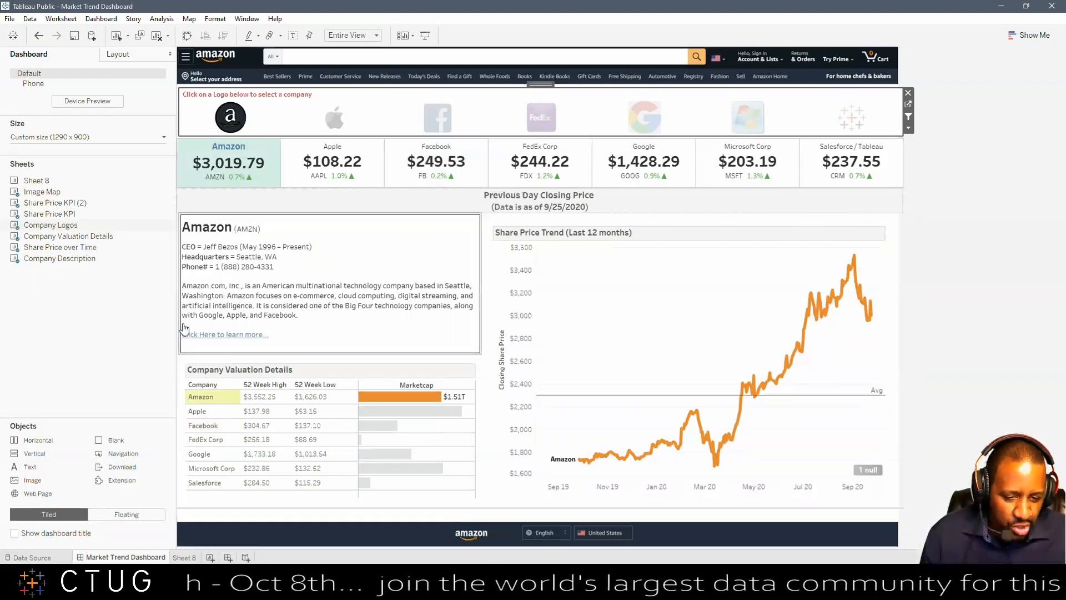
{"action": "left_click_drag", "start_coordinate": [177, 317], "coordinate": [142, 317]}
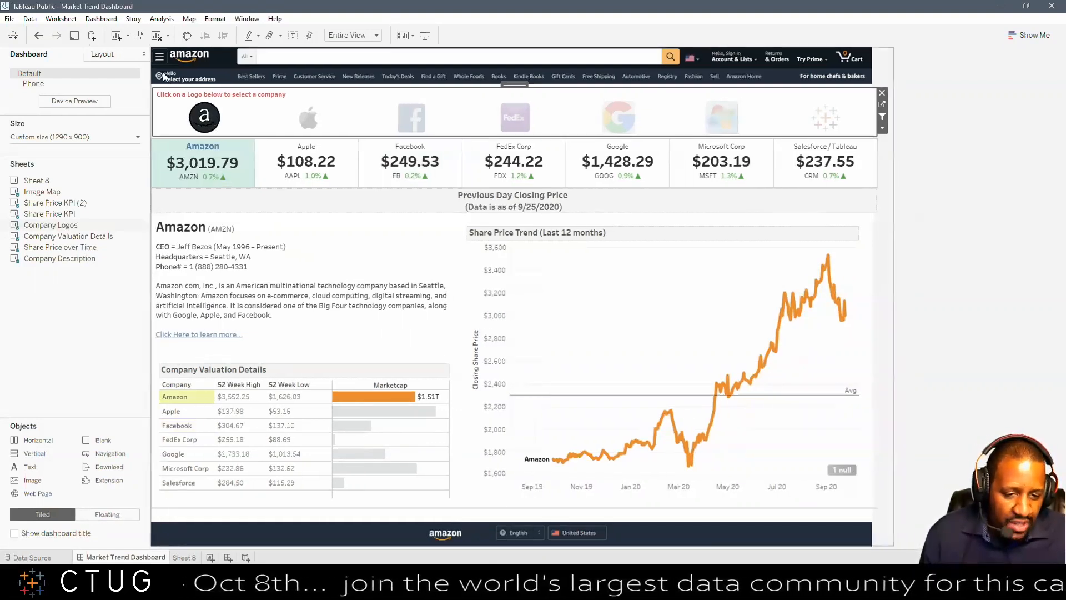
- Examine the settings of the dashboard's URL Action (Description), including the Ticker field in its Google Finance URL, keeping them as they are
{"action": "left_click", "coordinate": [162, 19]}
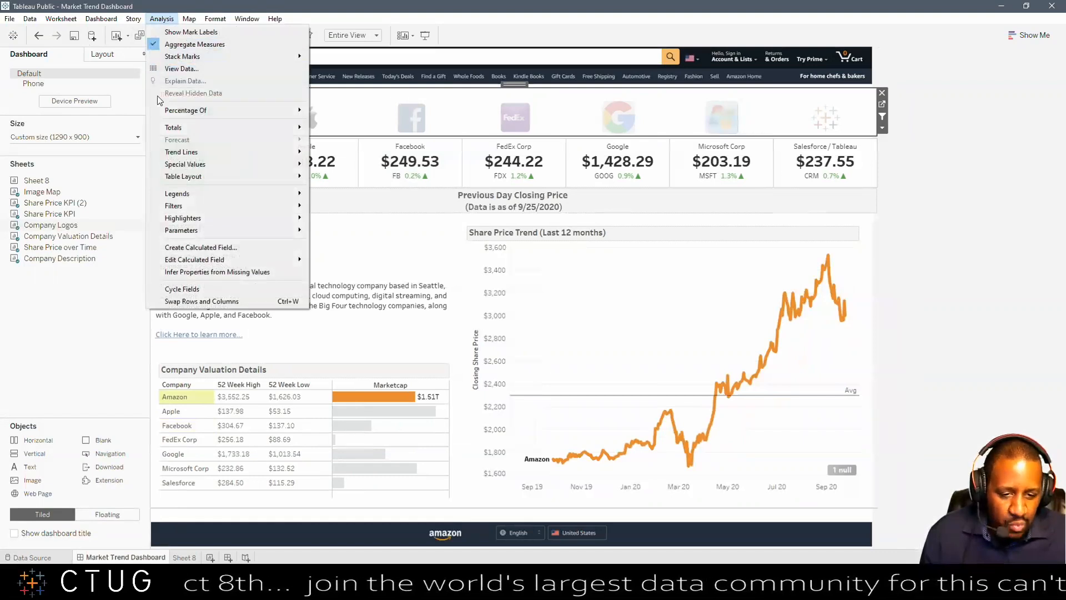
{"action": "mouse_move", "coordinate": [110, 23]}
{"action": "left_click", "coordinate": [117, 137]}
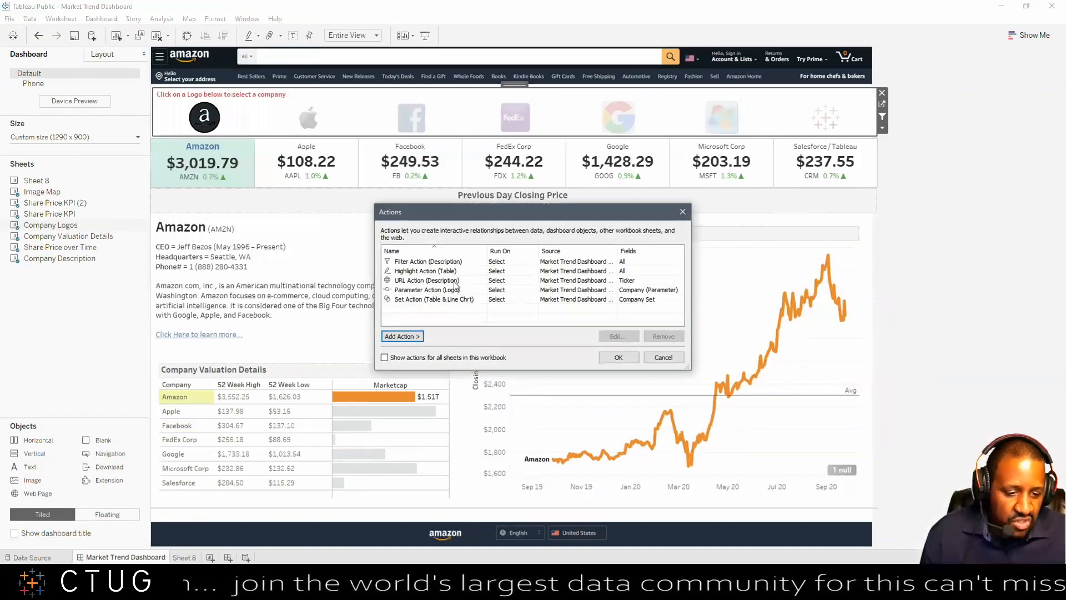
{"action": "left_click", "coordinate": [455, 280]}
{"action": "left_click", "coordinate": [625, 335]}
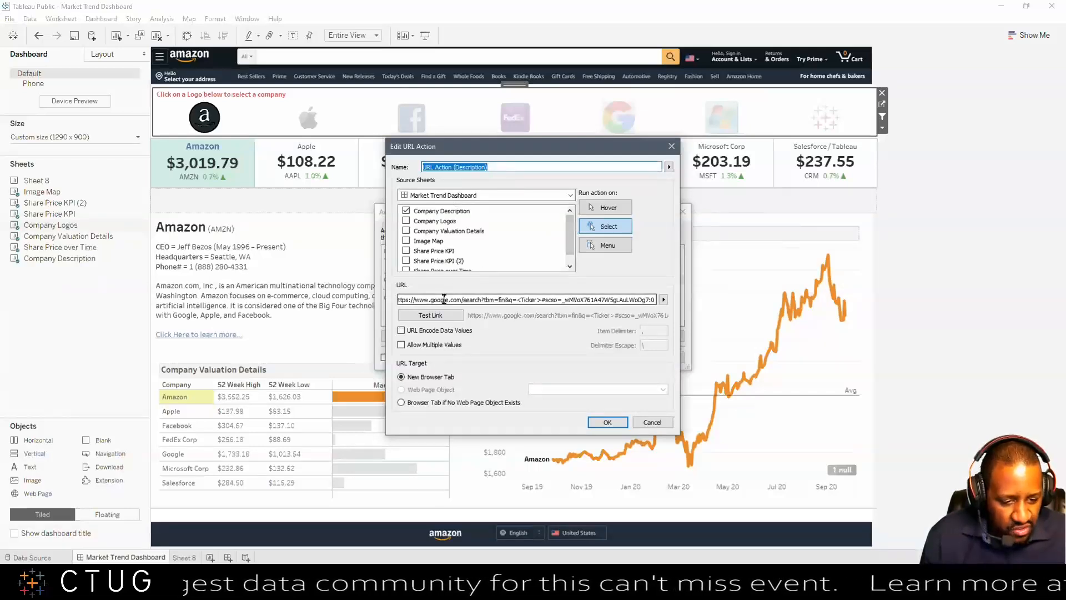
{"action": "left_click", "coordinate": [562, 300]}
{"action": "left_click_drag", "start_coordinate": [562, 300], "coordinate": [646, 301]}
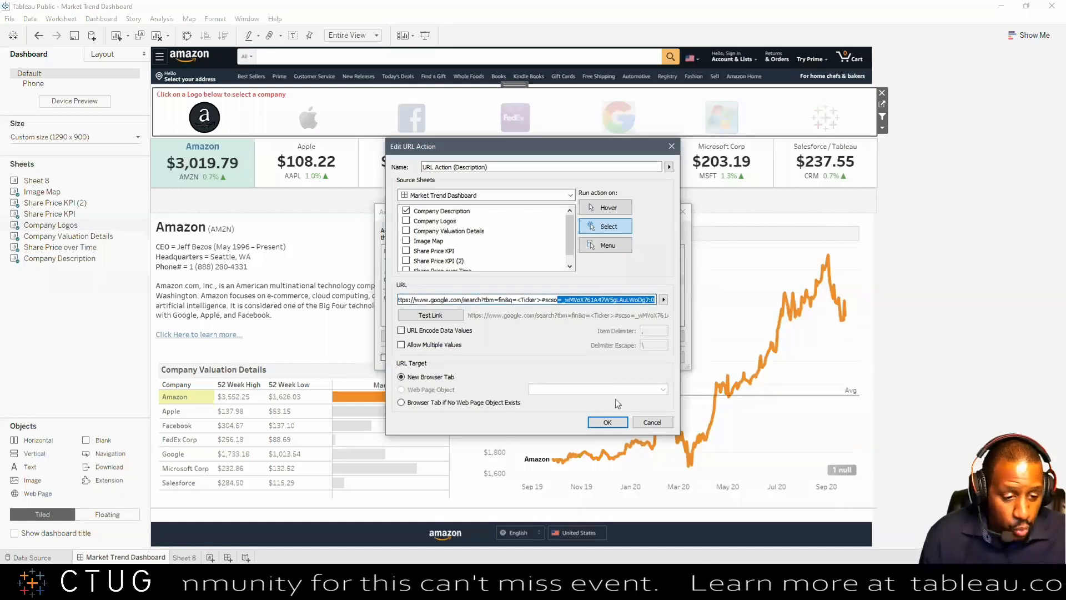
{"action": "left_click", "coordinate": [652, 422]}
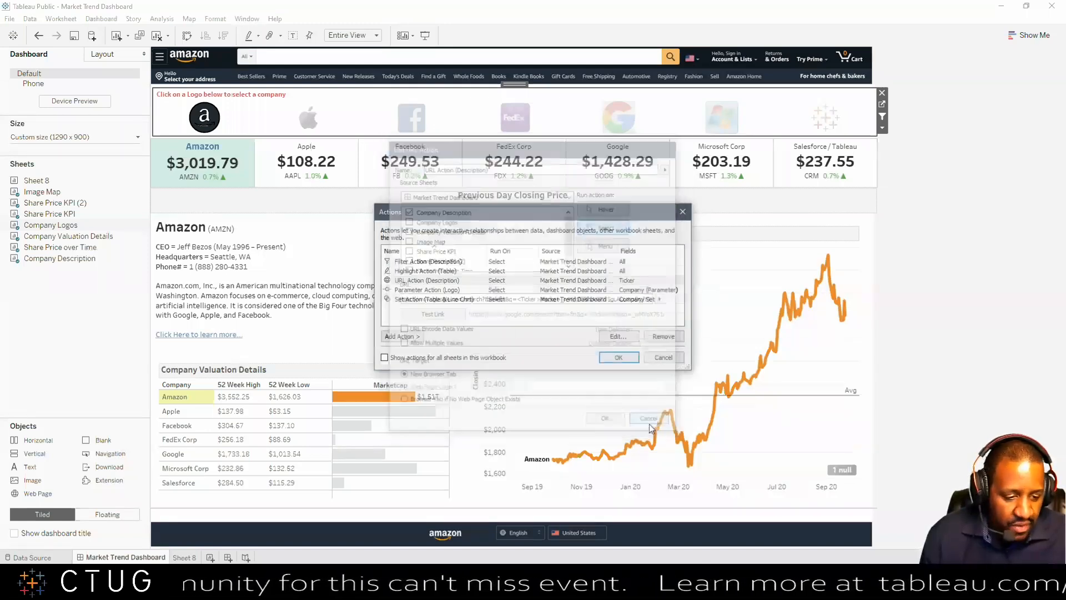
{"action": "left_click", "coordinate": [611, 357]}
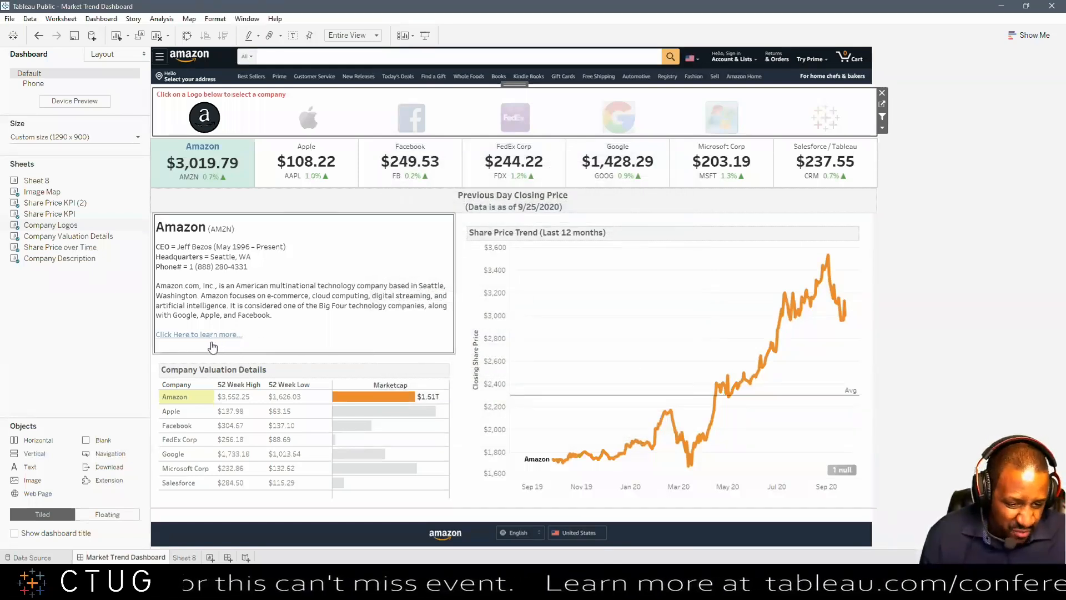
- Test the URL action from the Amazon description, close the resulting Google Finance page, and return to the Tableau dashboard
{"action": "left_click", "coordinate": [338, 259]}
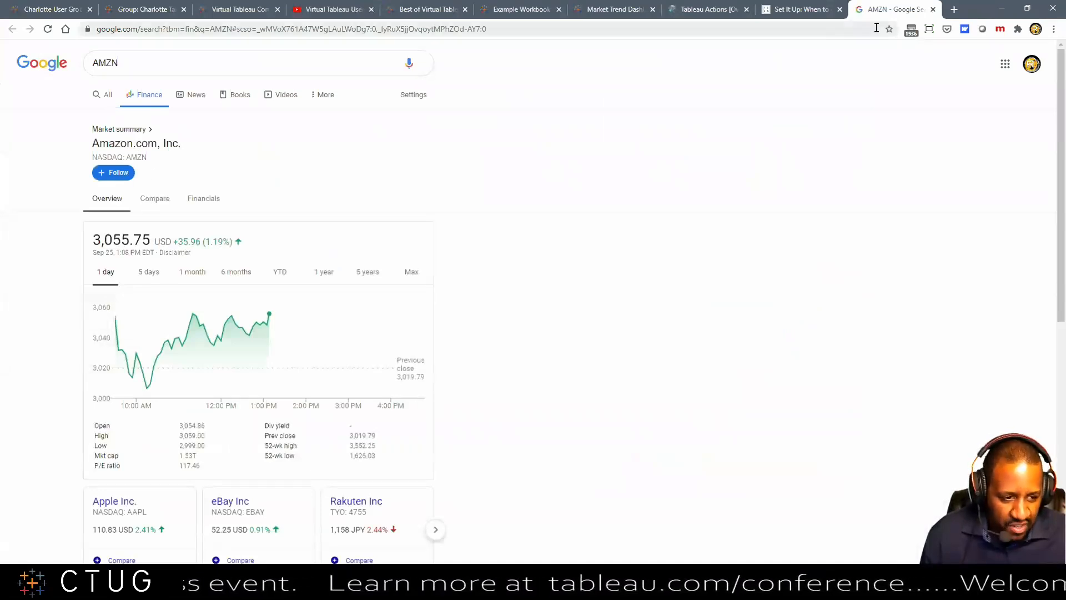
{"action": "left_click", "coordinate": [932, 9]}
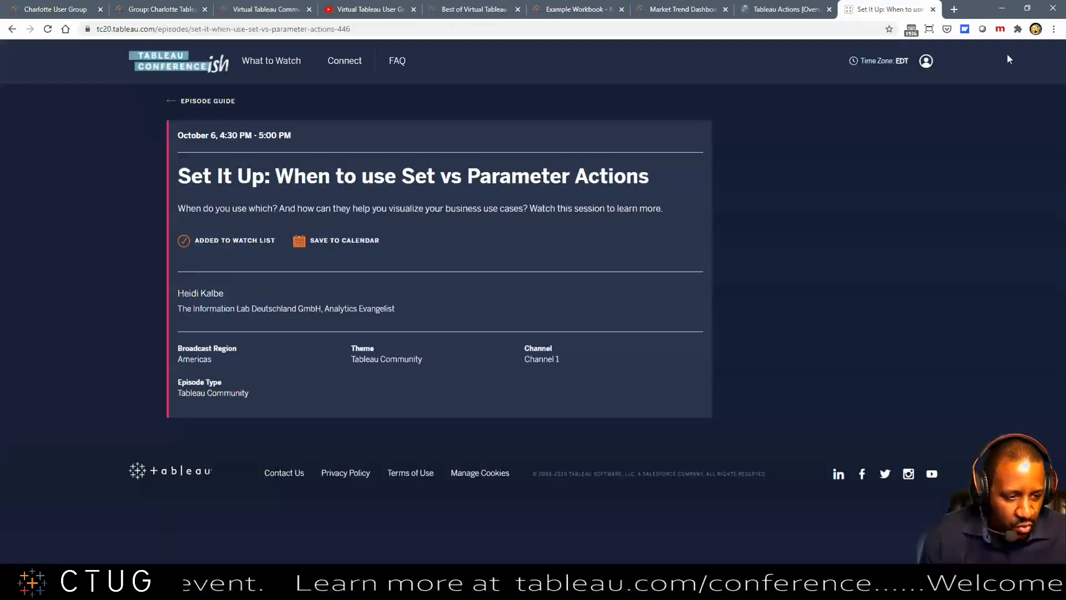
{"action": "left_click", "coordinate": [1001, 7]}
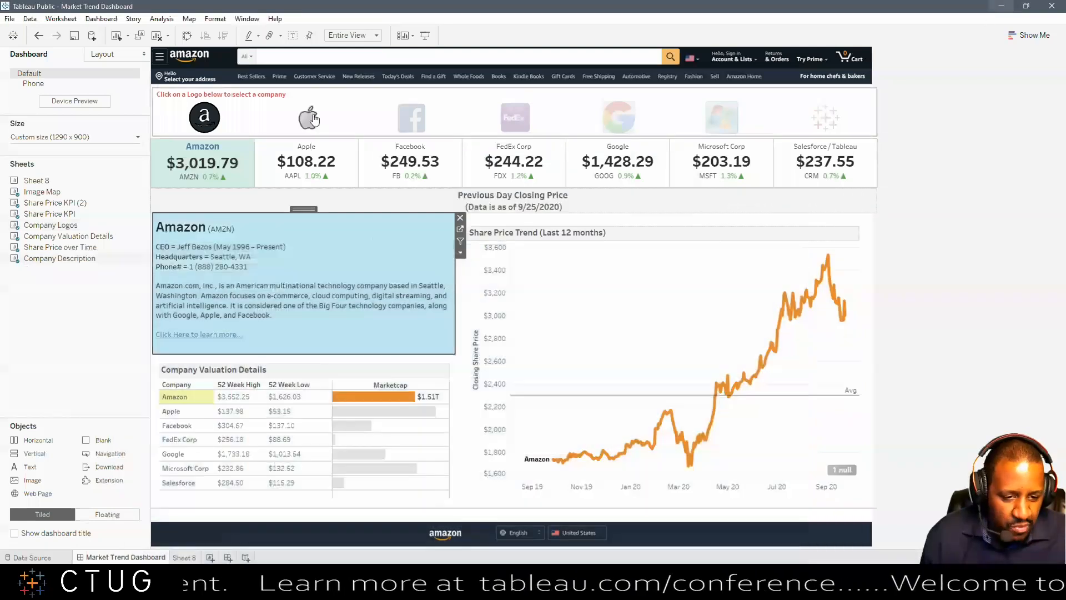
- Test the URL action from Apple's description, close its web page, and return to the dashboard with the Amazon logo selected
{"action": "left_click", "coordinate": [309, 117]}
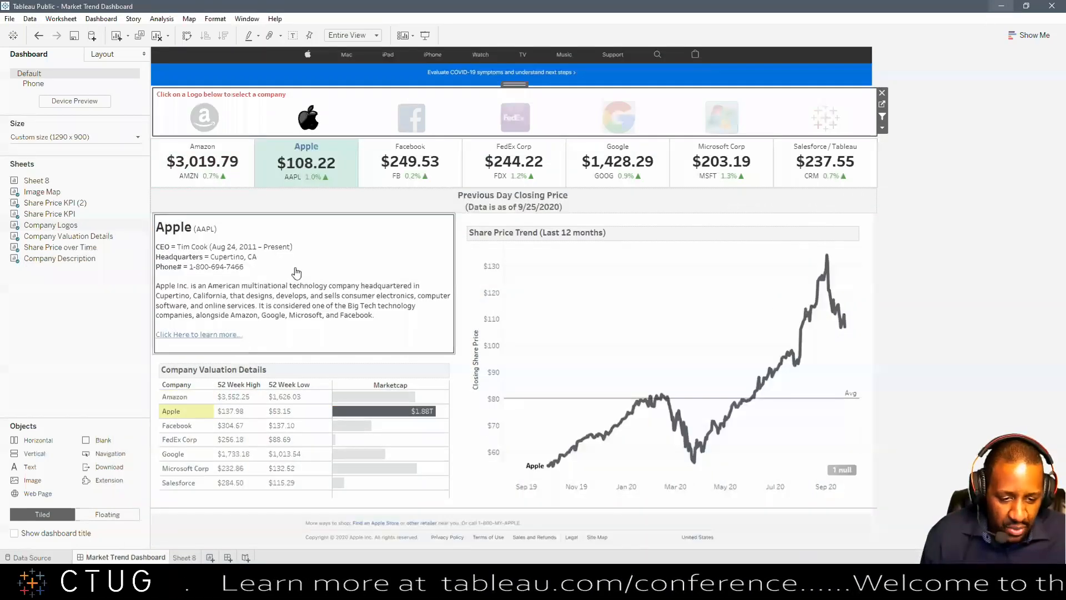
{"action": "left_click", "coordinate": [277, 299]}
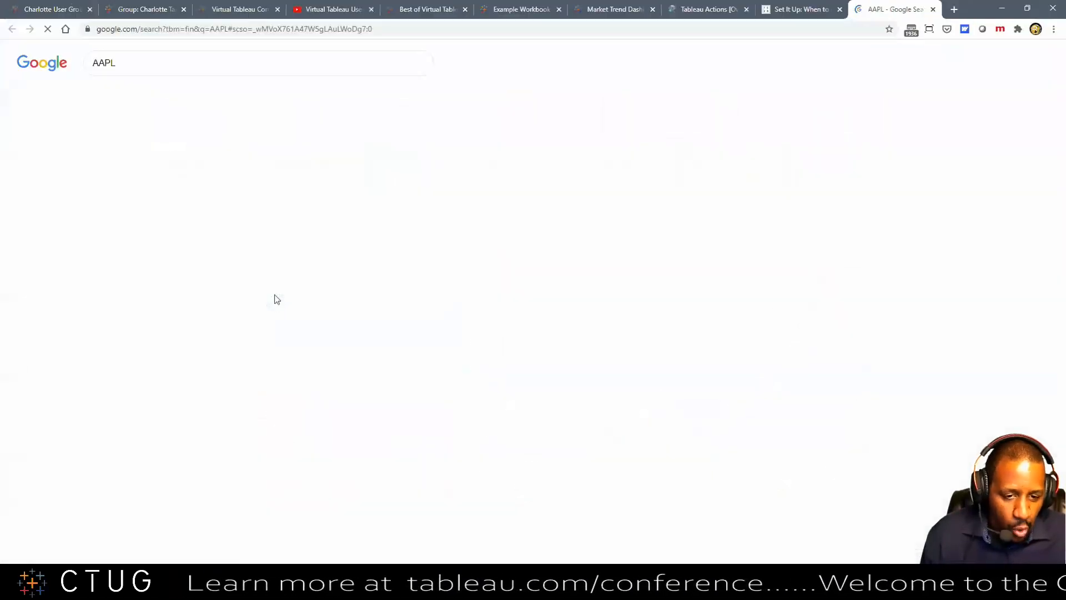
{"action": "left_click", "coordinate": [932, 10]}
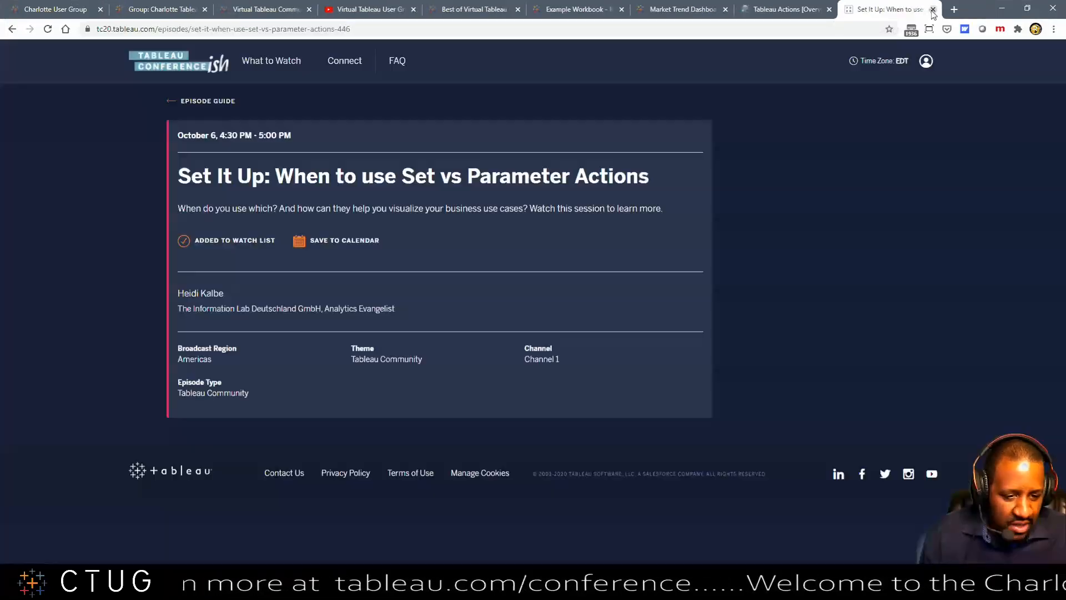
{"action": "left_click", "coordinate": [1010, 12]}
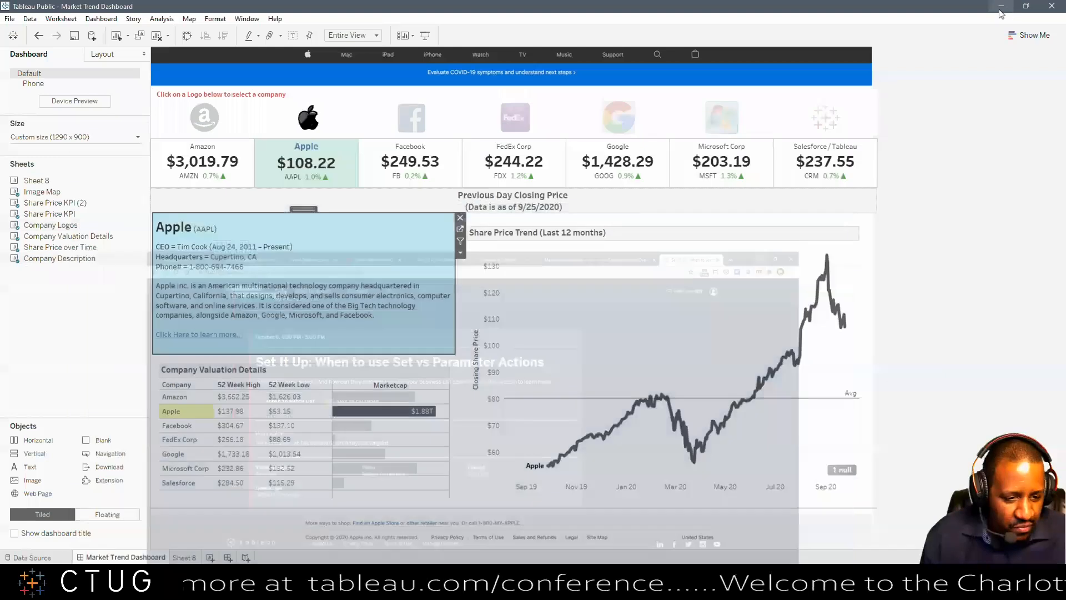
{"action": "left_click", "coordinate": [203, 118]}
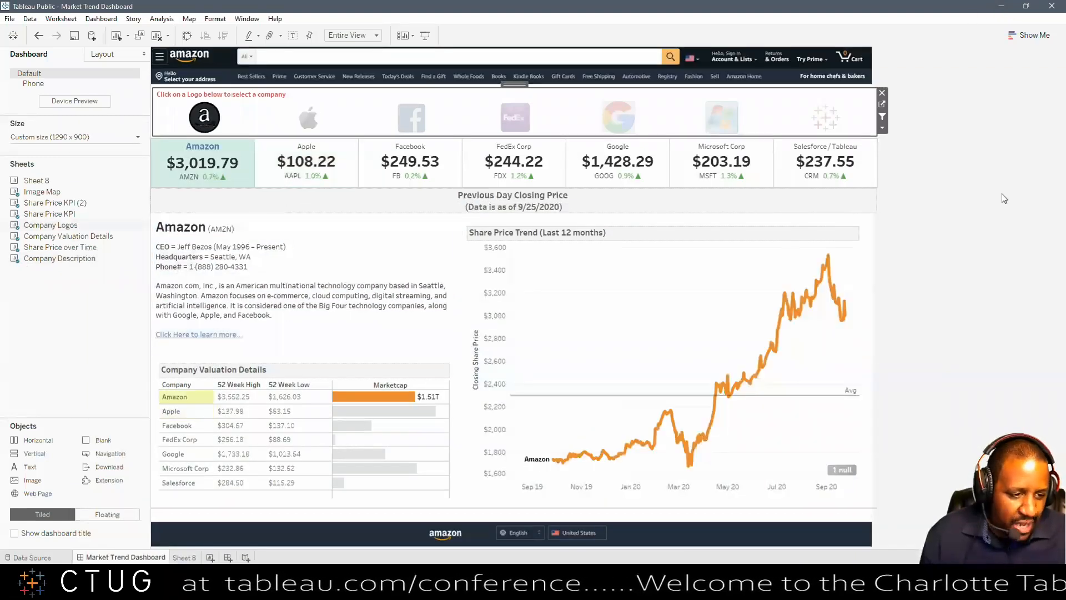
{"action": "left_click", "coordinate": [1001, 198]}
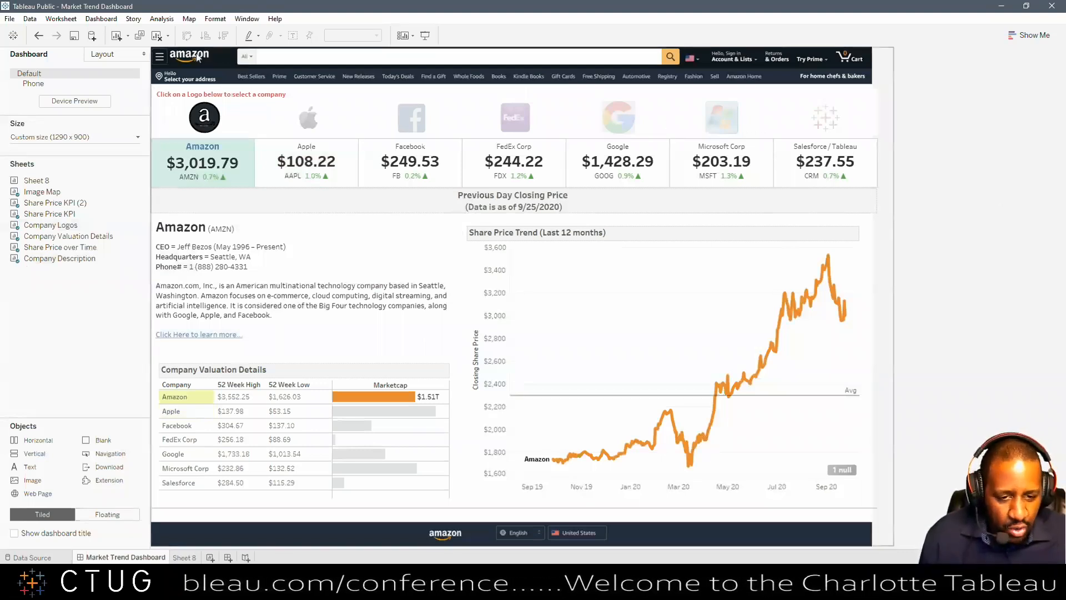
- Start adding a Go to Sheet action with Image Map as the only source sheet
{"action": "left_click", "coordinate": [106, 21]}
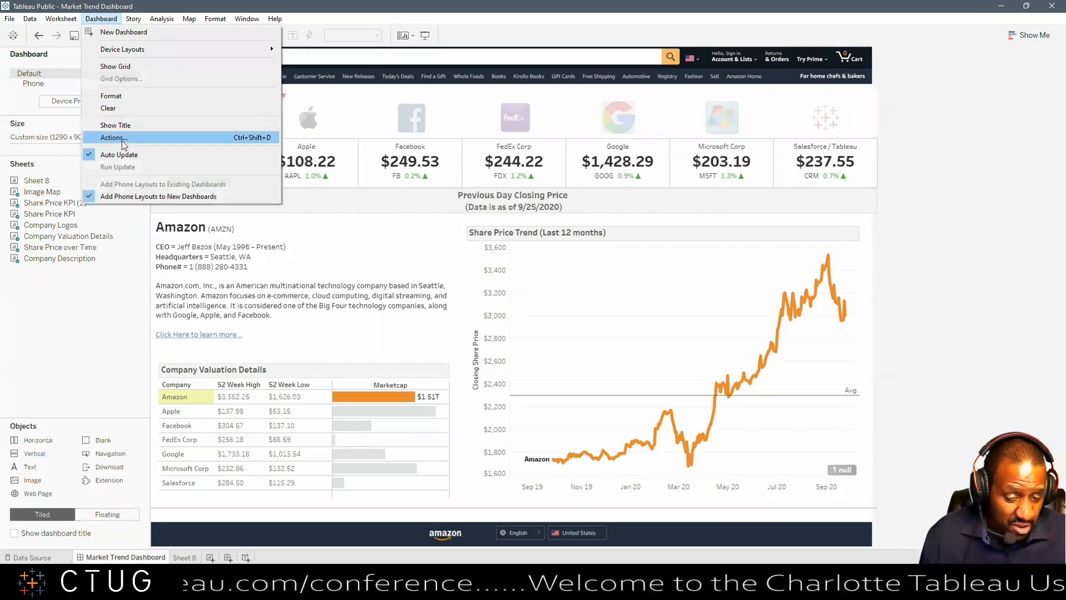
{"action": "left_click", "coordinate": [121, 138]}
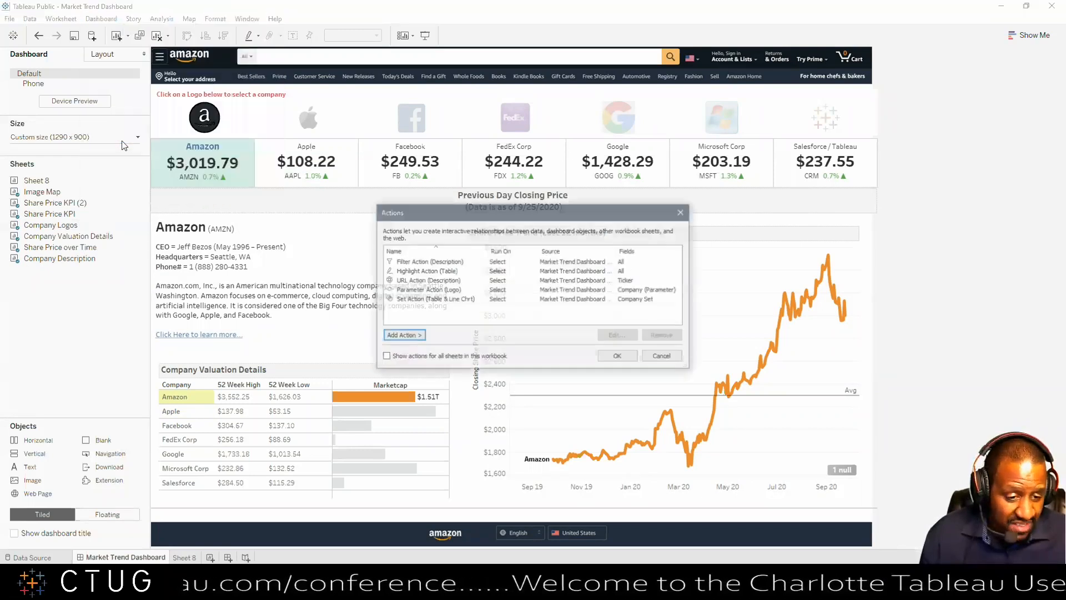
{"action": "left_click", "coordinate": [410, 336]}
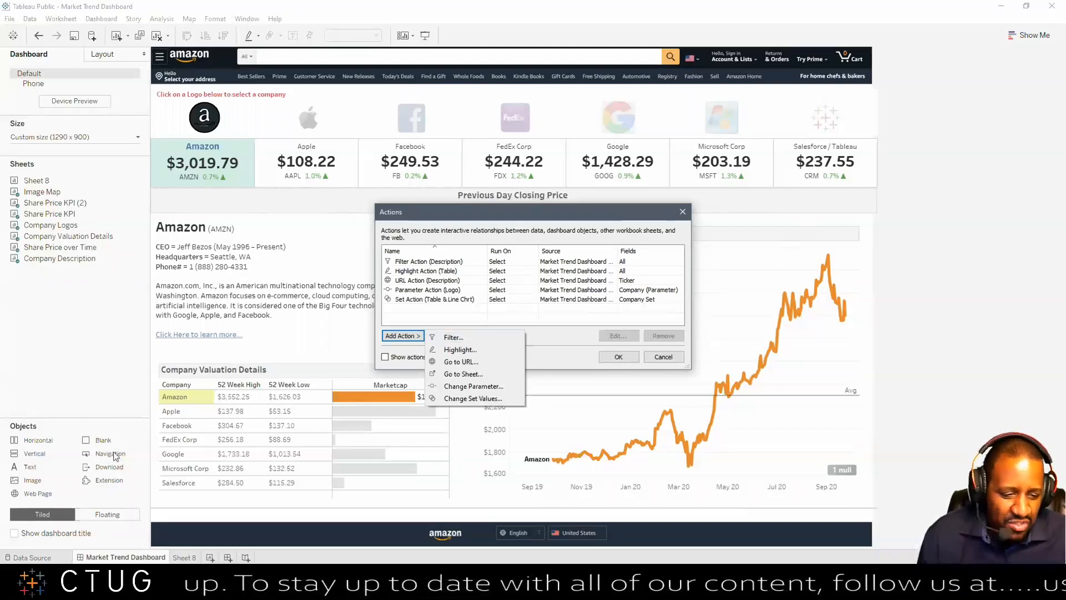
{"action": "left_click", "coordinate": [464, 375]}
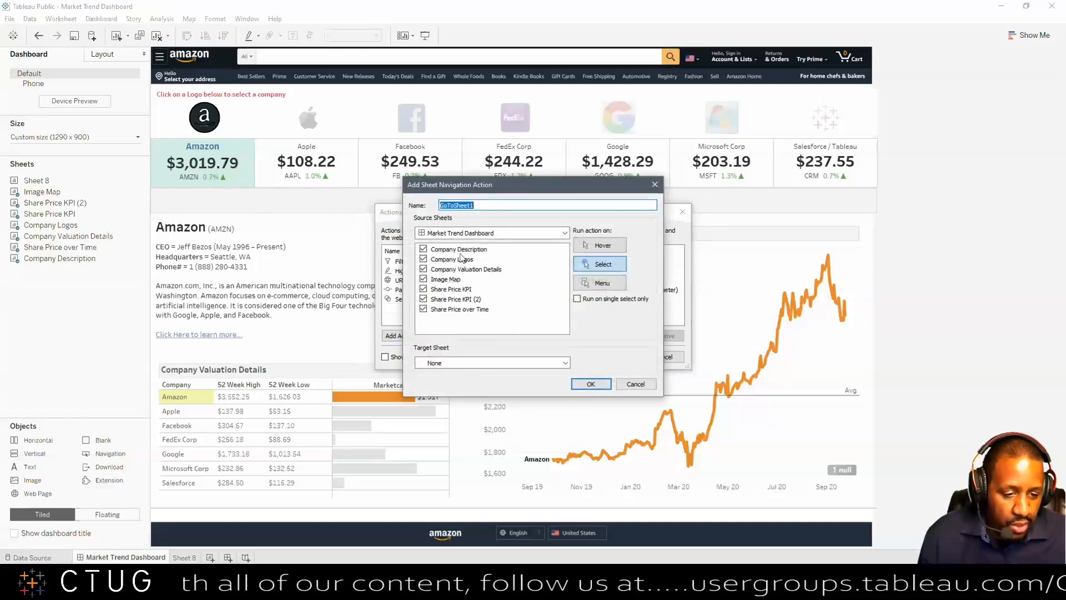
{"action": "left_click", "coordinate": [423, 248]}
{"action": "left_click", "coordinate": [425, 260]}
{"action": "left_click", "coordinate": [423, 269]}
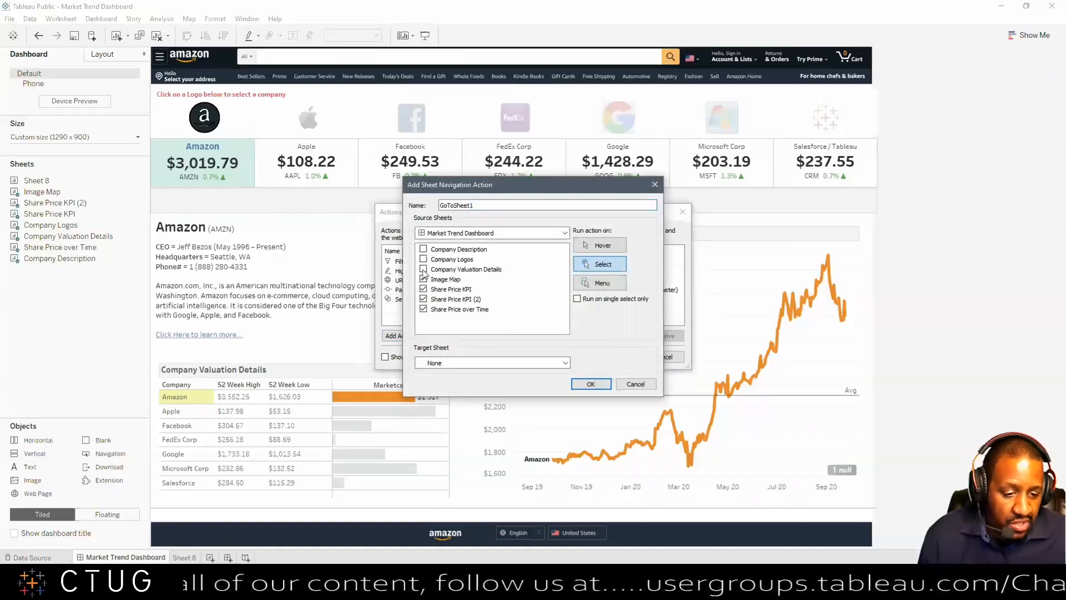
{"action": "left_click", "coordinate": [423, 289]}
{"action": "left_click", "coordinate": [423, 299]}
{"action": "left_click", "coordinate": [423, 309]}
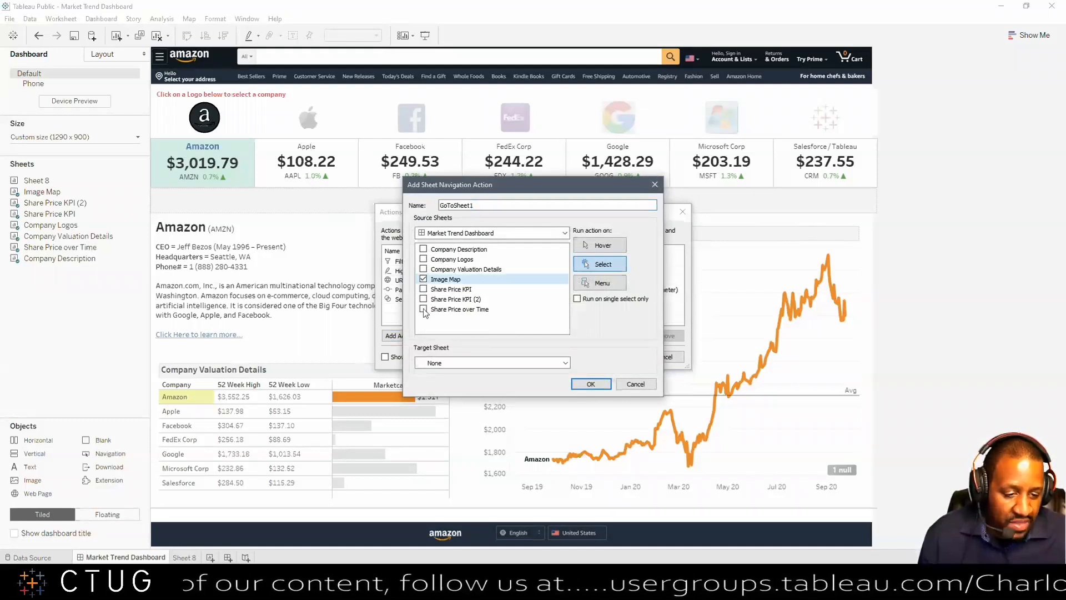
- Look through the target sheet choices for the Go to Sheet action and discard the new action
{"action": "left_click", "coordinate": [467, 362]}
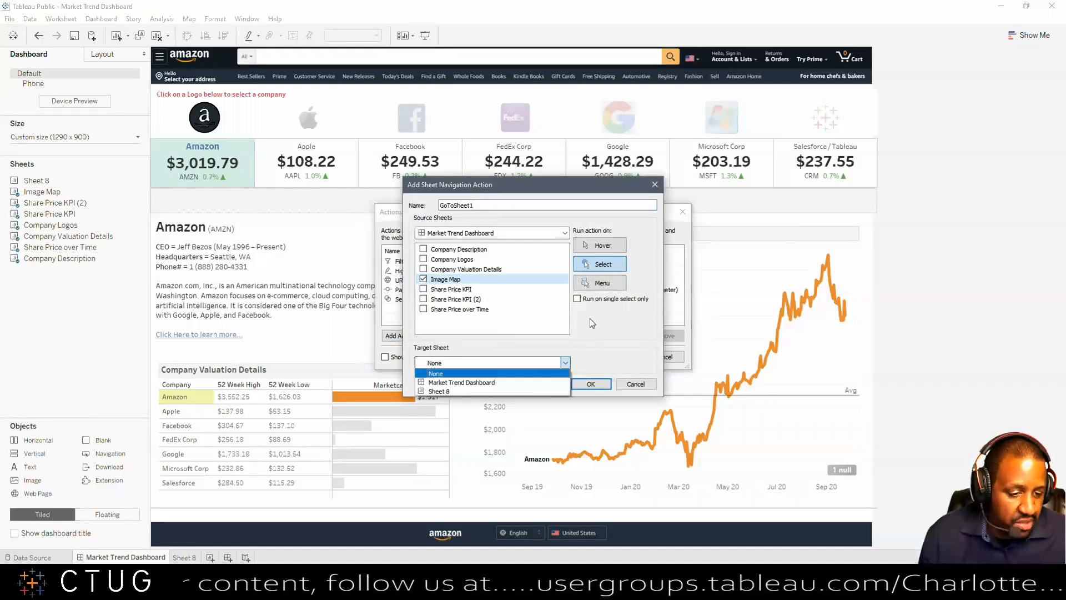
{"action": "left_click", "coordinate": [628, 385]}
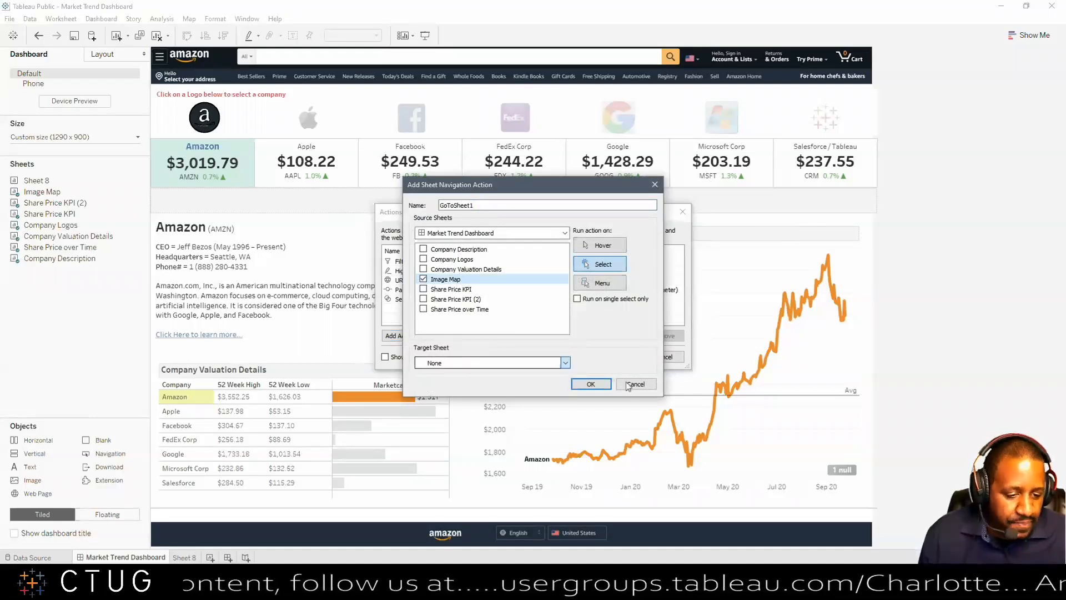
{"action": "left_click", "coordinate": [627, 385]}
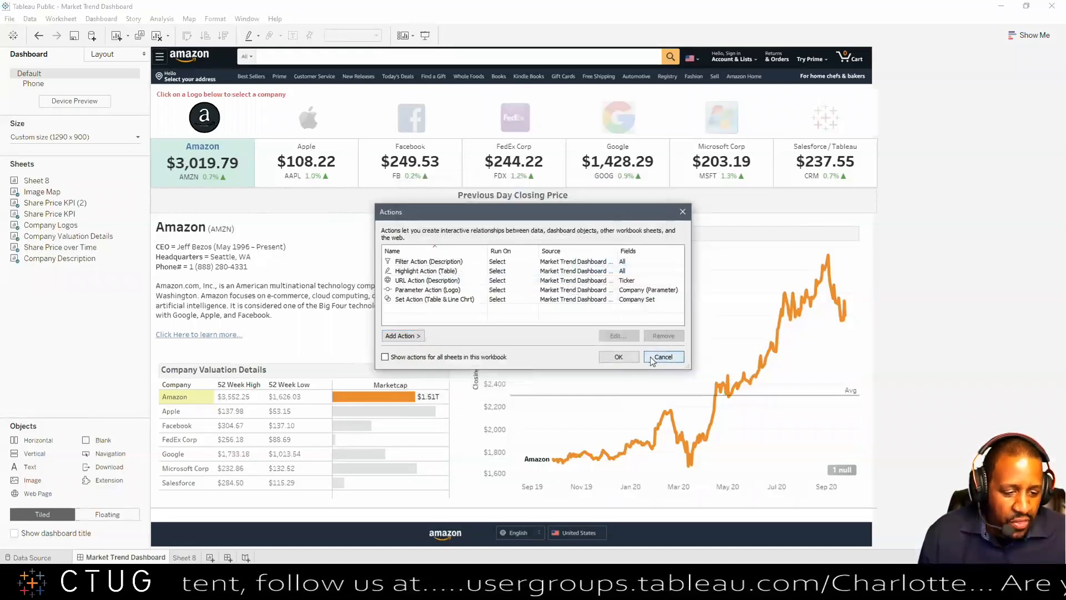
{"action": "left_click", "coordinate": [652, 359]}
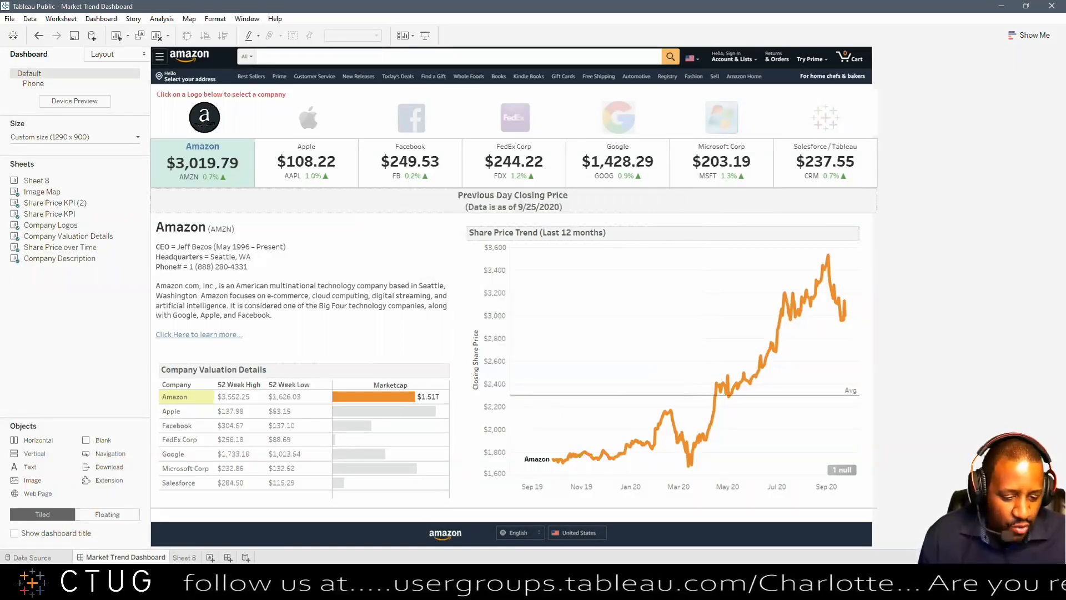
- Switch to the browser and highlight "When to use Set vs Parameter Actions" in the conference session title
{"action": "left_click", "coordinate": [361, 588]}
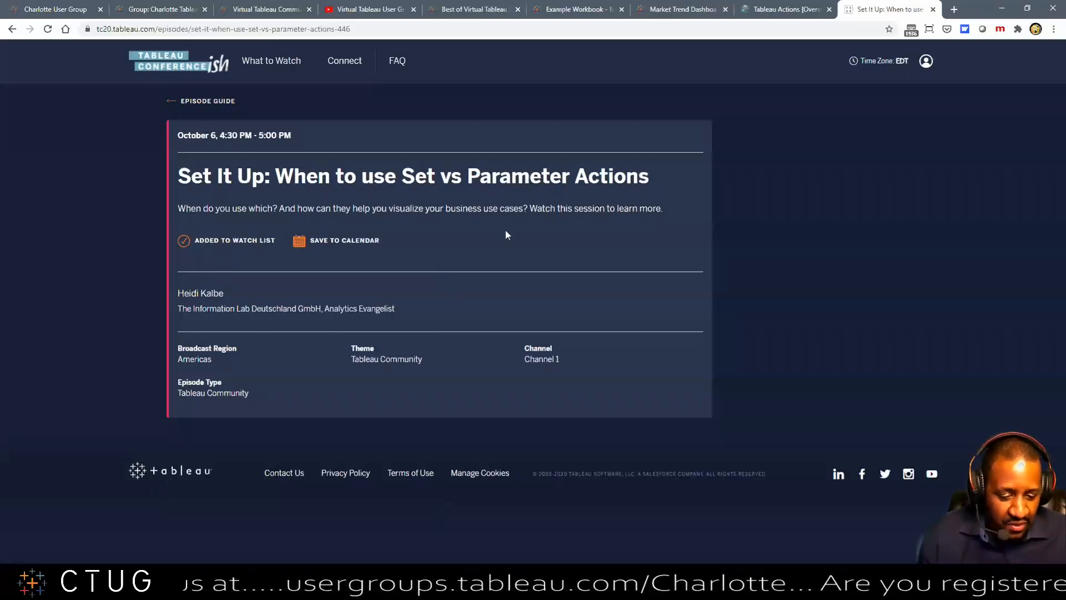
{"action": "left_click_drag", "start_coordinate": [648, 180], "coordinate": [284, 177]}
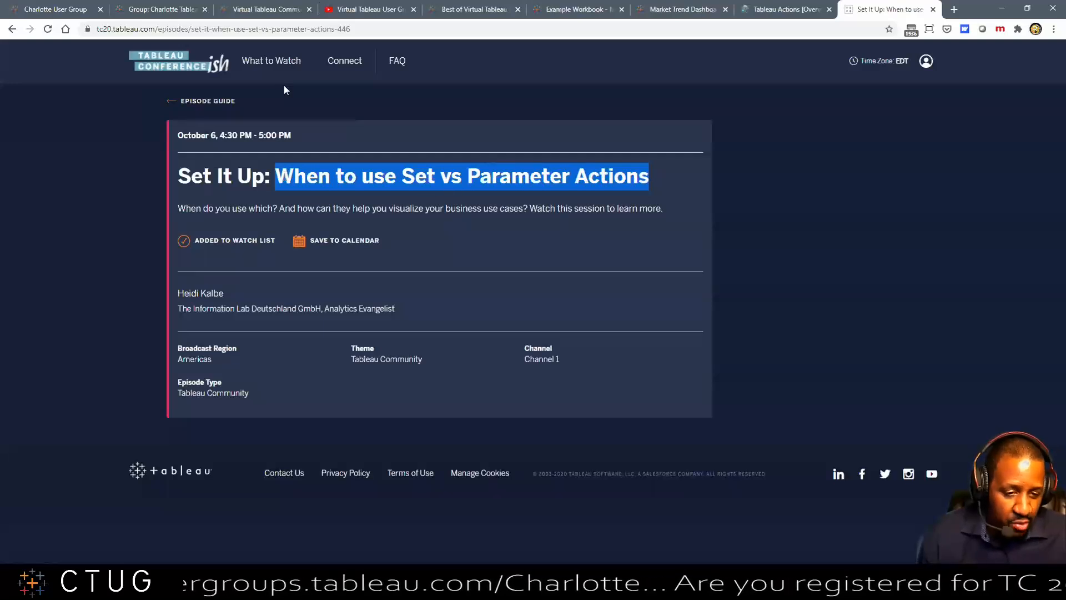
- Review the set action and parameter action links in the Charlotte Tableau User Group's September 2020 meeting post
{"action": "left_click", "coordinate": [256, 9]}
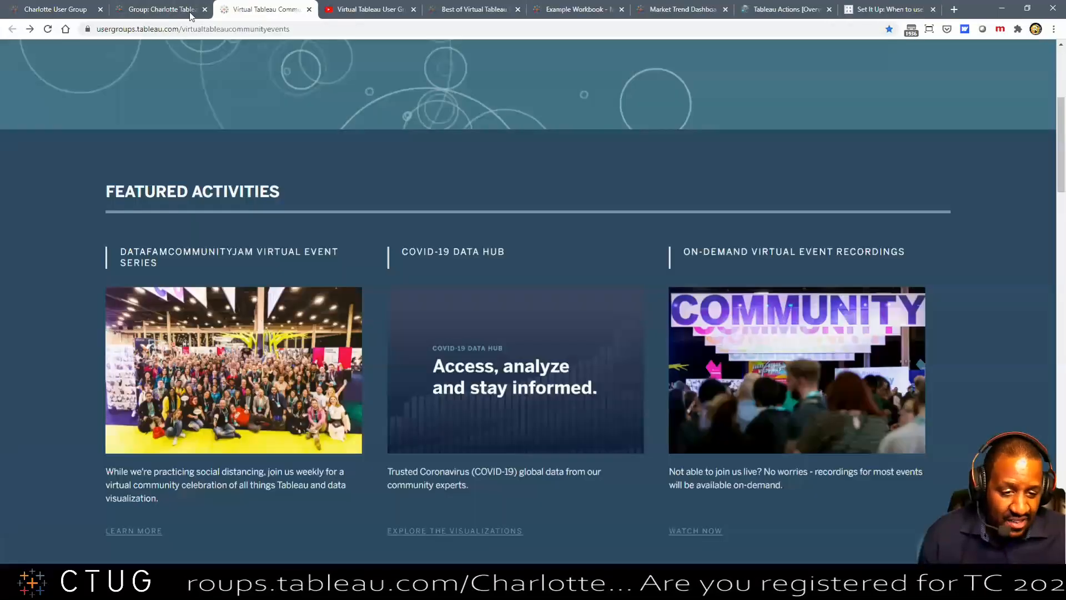
{"action": "left_click", "coordinate": [173, 11]}
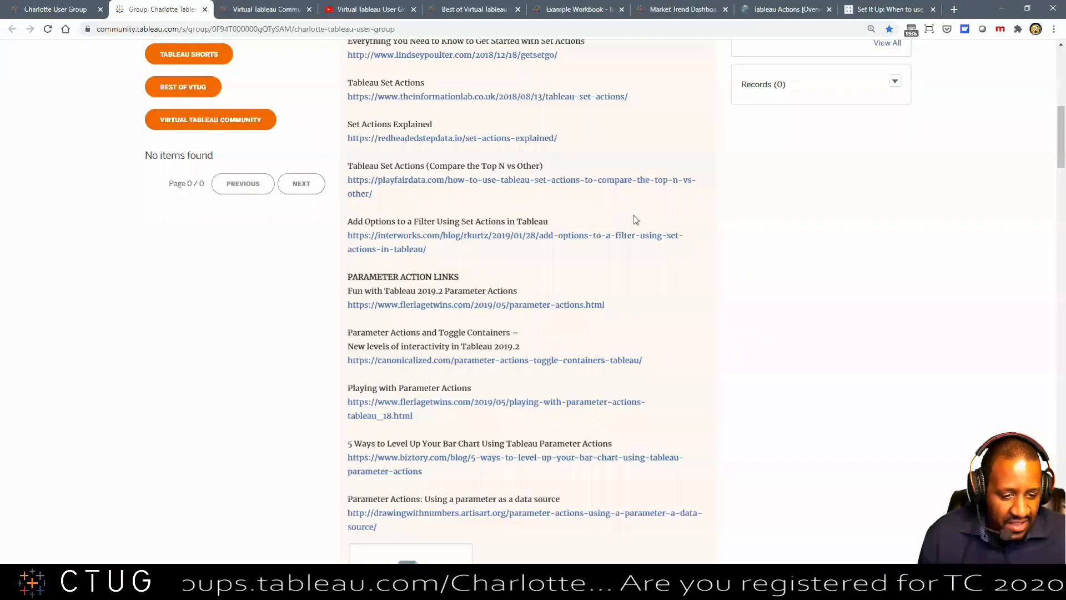
{"action": "scroll", "coordinate": [609, 214], "scroll_direction": "up", "scroll_amount": 3}
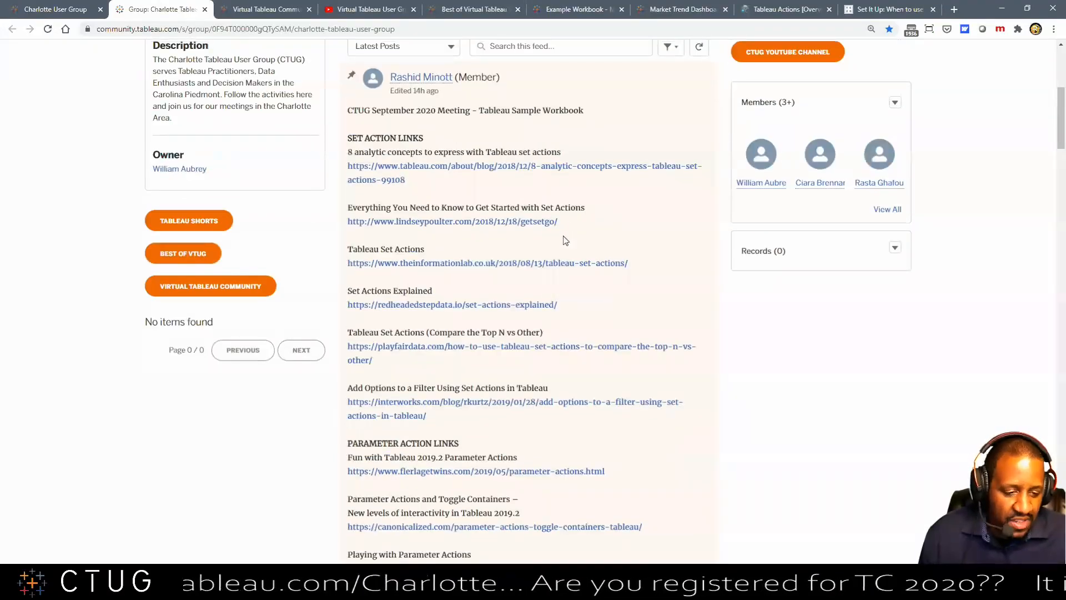
{"action": "scroll", "coordinate": [617, 260], "scroll_direction": "down", "scroll_amount": 1}
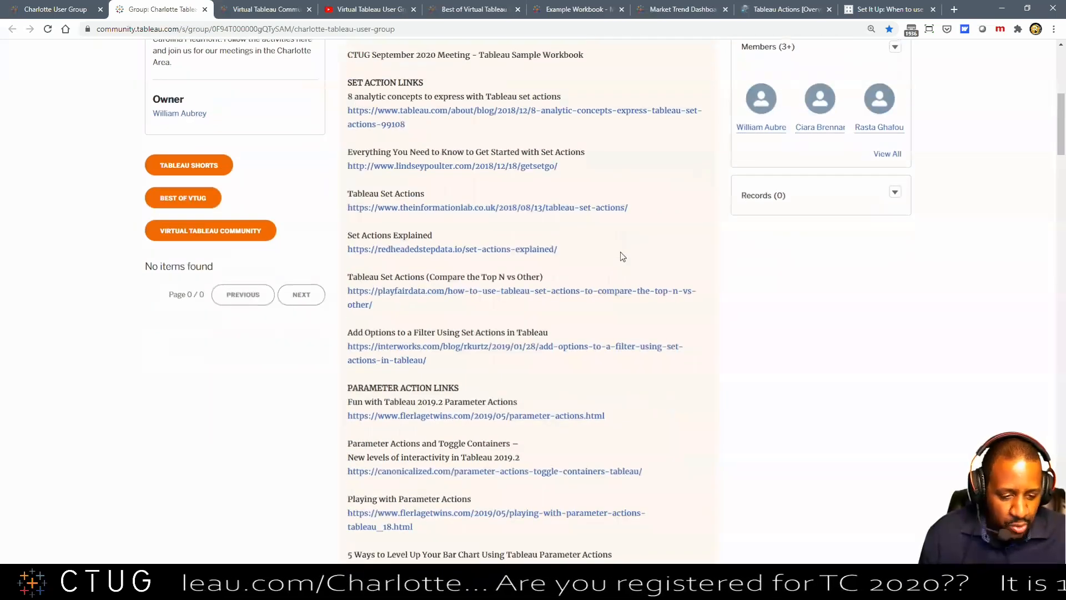
{"action": "scroll", "coordinate": [622, 256], "scroll_direction": "down", "scroll_amount": 2}
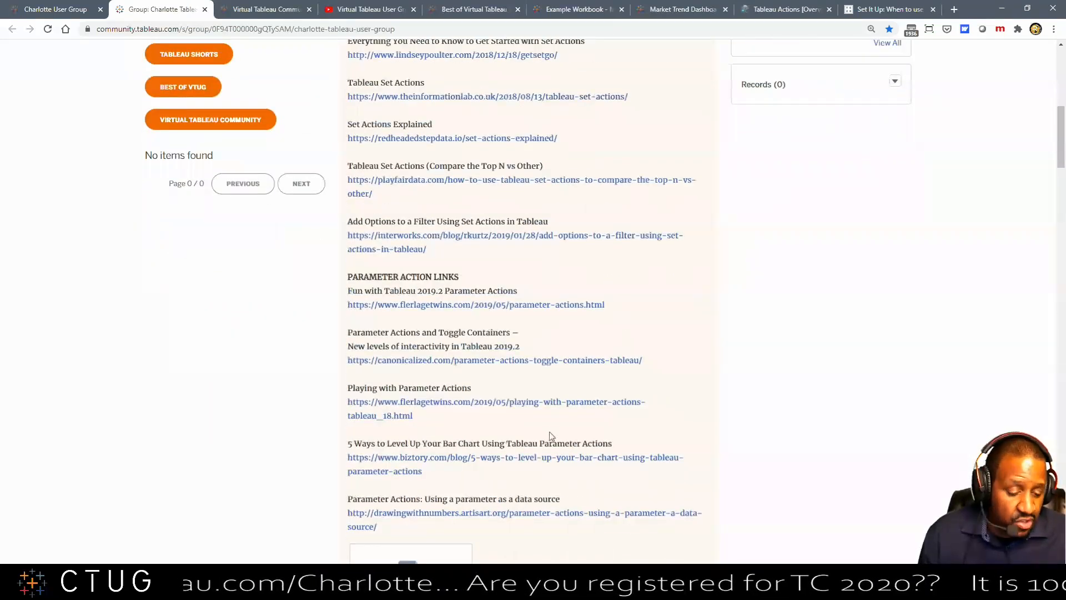
- Go back over the SET ACTION LINKS section at the start of the September 2020 meeting post
{"action": "scroll", "coordinate": [549, 436], "scroll_direction": "up", "scroll_amount": 1}
{"action": "scroll", "coordinate": [544, 438], "scroll_direction": "up", "scroll_amount": 2}
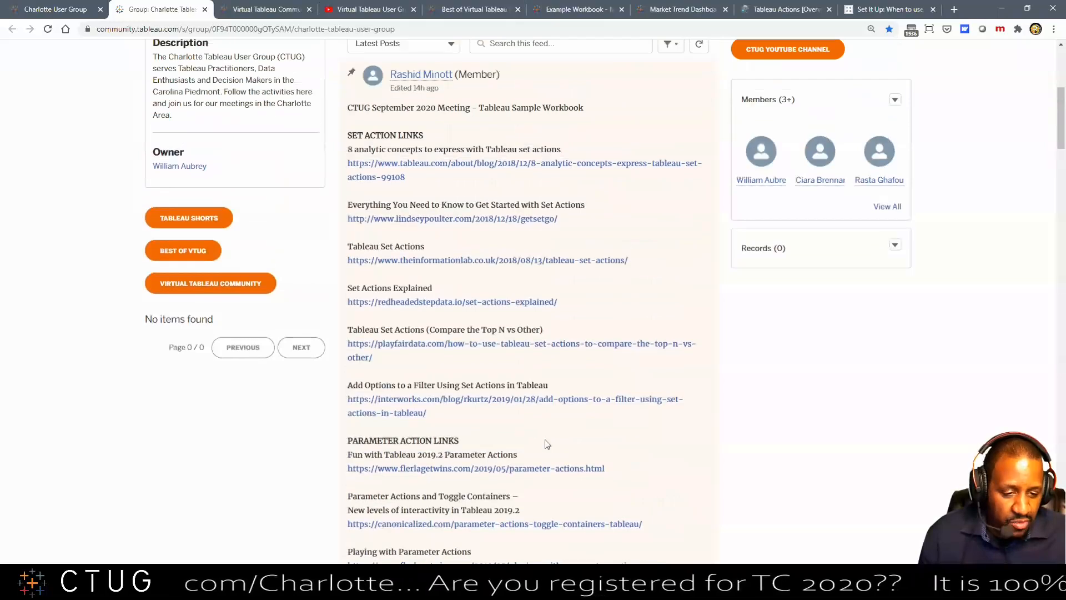
{"action": "scroll", "coordinate": [473, 356], "scroll_direction": "down", "scroll_amount": 1}
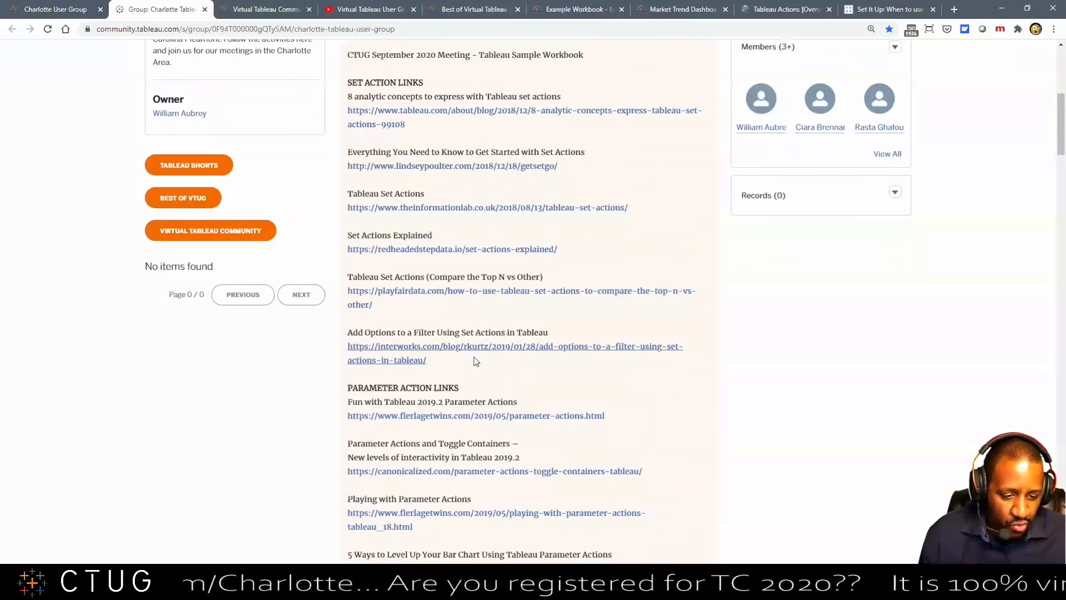
{"action": "scroll", "coordinate": [565, 413], "scroll_direction": "up", "scroll_amount": 2}
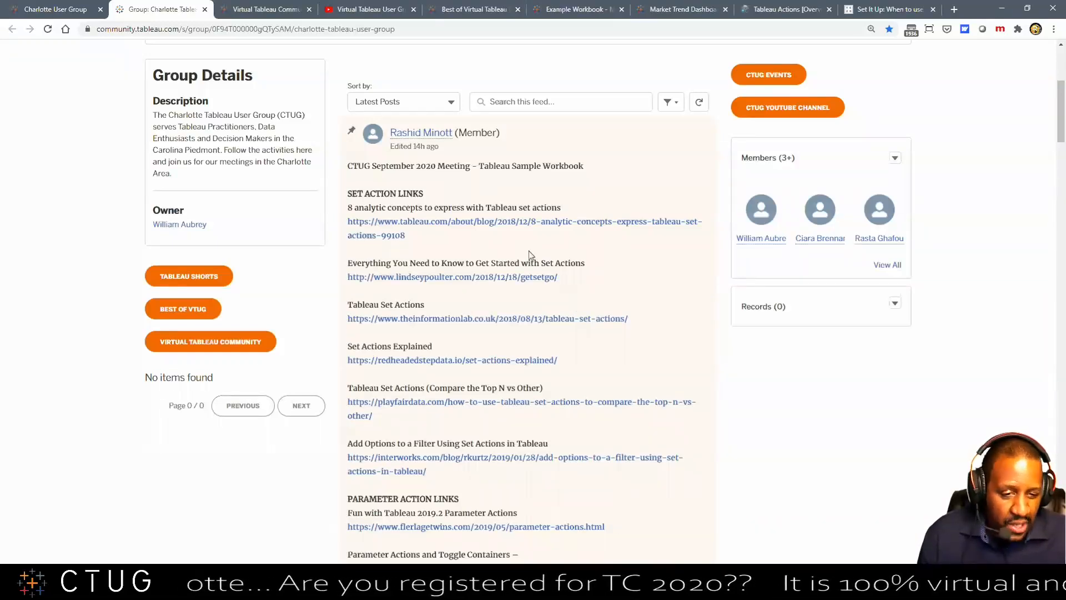
- View the Virtual Tableau Community events page, the start of the Best of Virtual Tableau collection and the Virtual Tableau User Groups YouTube playlist
{"action": "left_click", "coordinate": [260, 13]}
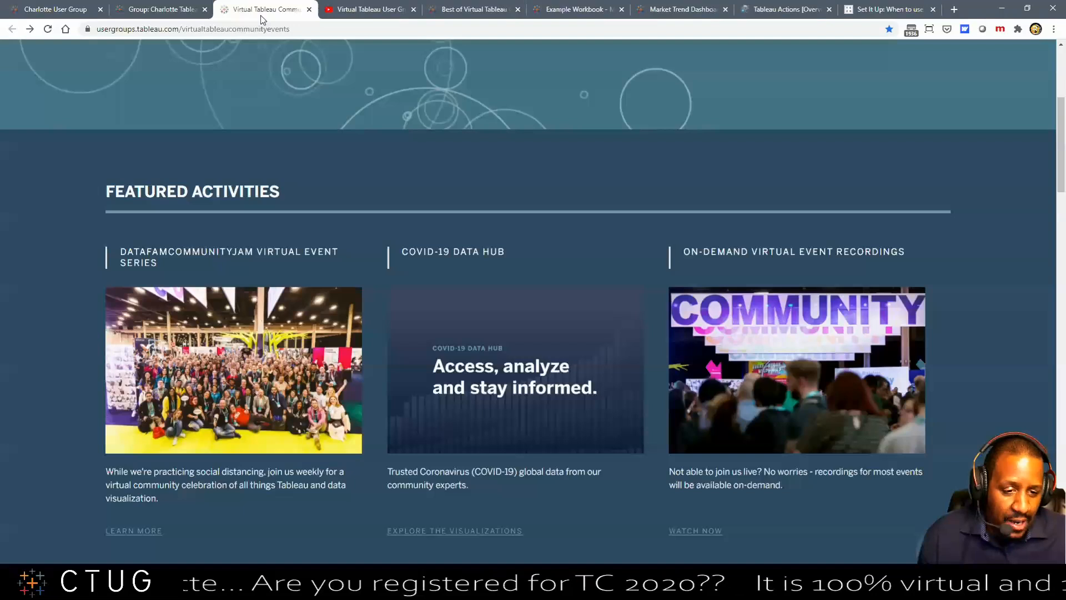
{"action": "left_click", "coordinate": [460, 11]}
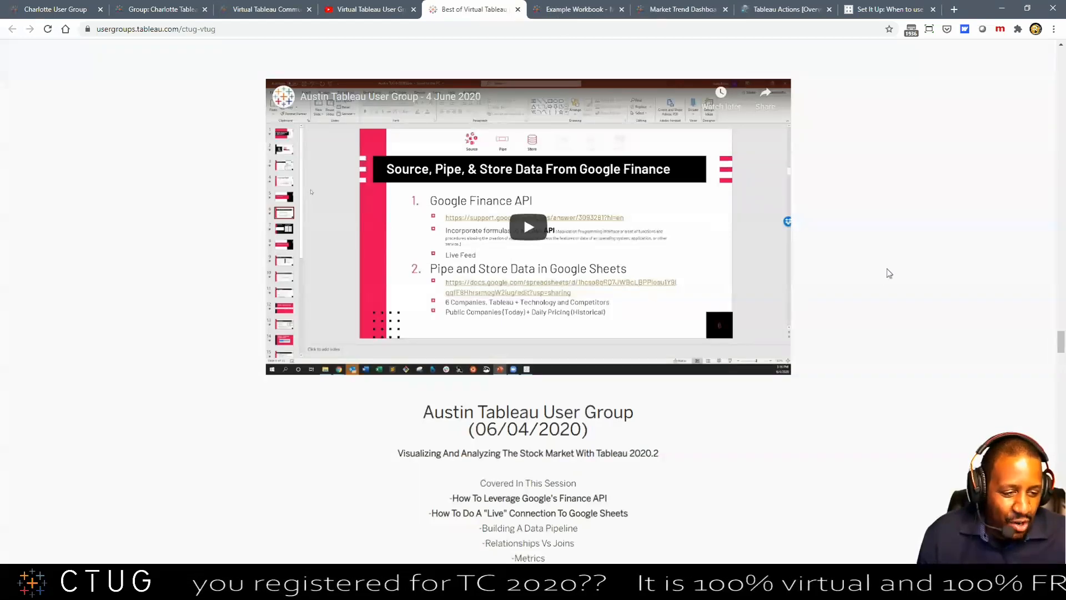
{"action": "scroll", "coordinate": [898, 286], "scroll_direction": "up", "scroll_amount": 2}
{"action": "scroll", "coordinate": [898, 286], "scroll_direction": "down", "scroll_amount": 2}
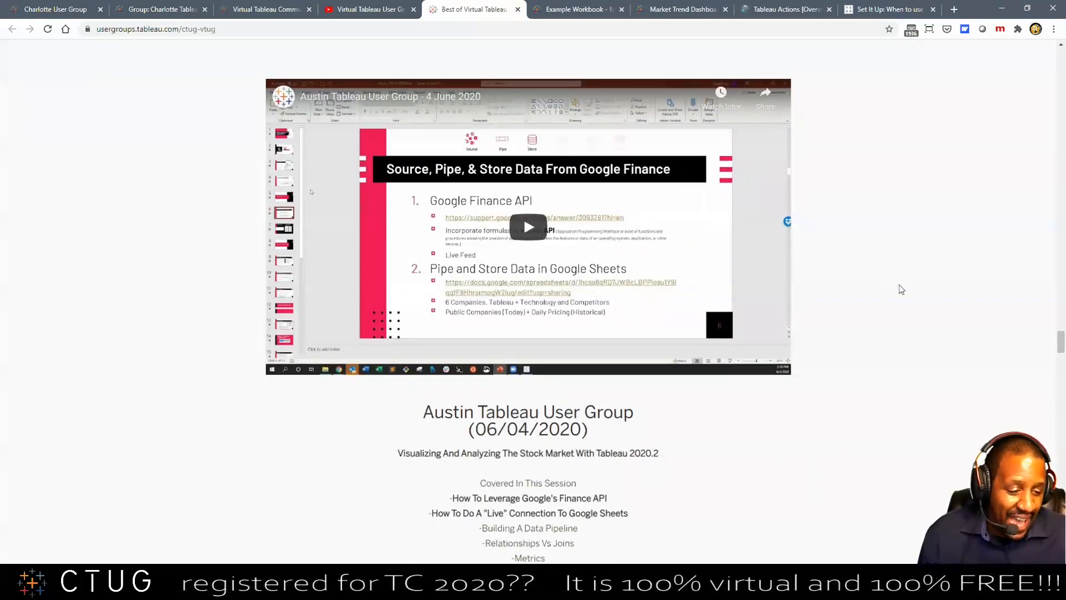
{"action": "left_click_drag", "start_coordinate": [1060, 333], "coordinate": [1061, 60]}
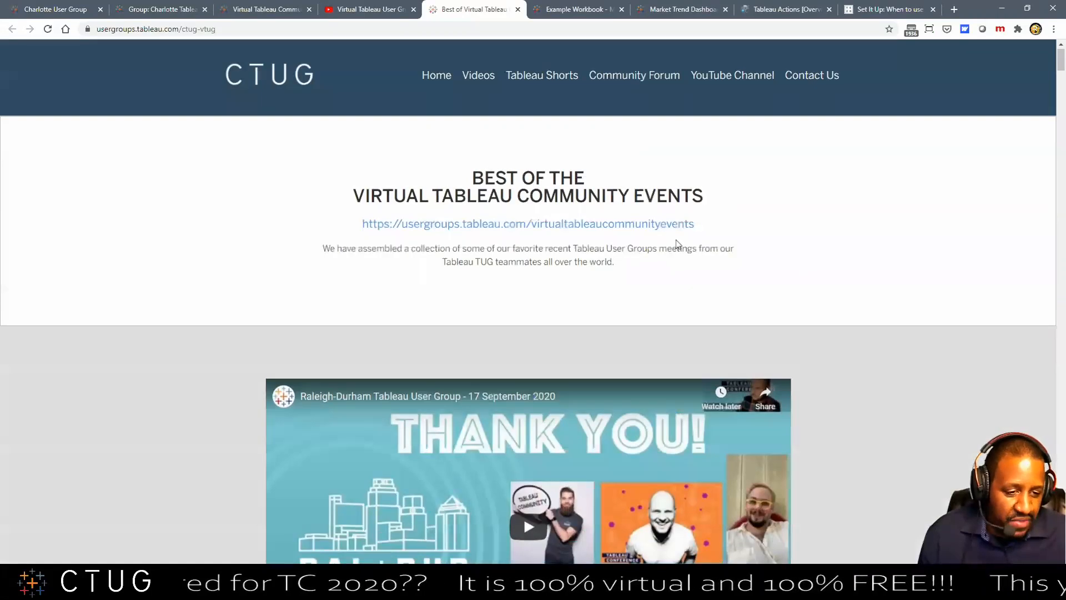
{"action": "left_click", "coordinate": [359, 10]}
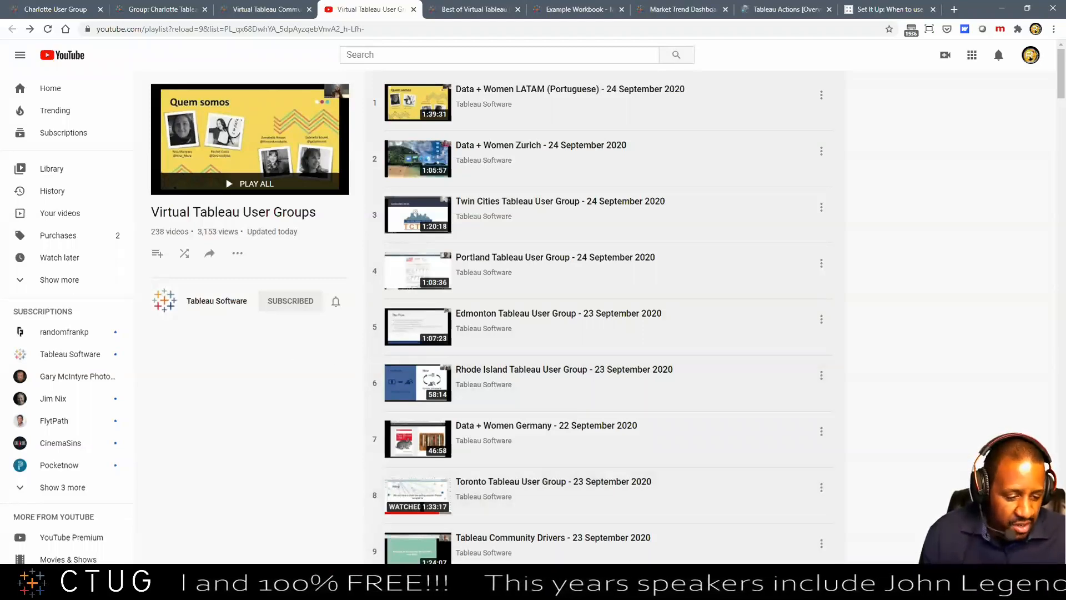
- Switch to the Superstore-Actions workbook in Tableau and show its Intro dashboard
{"action": "mouse_move", "coordinate": [667, 589]}
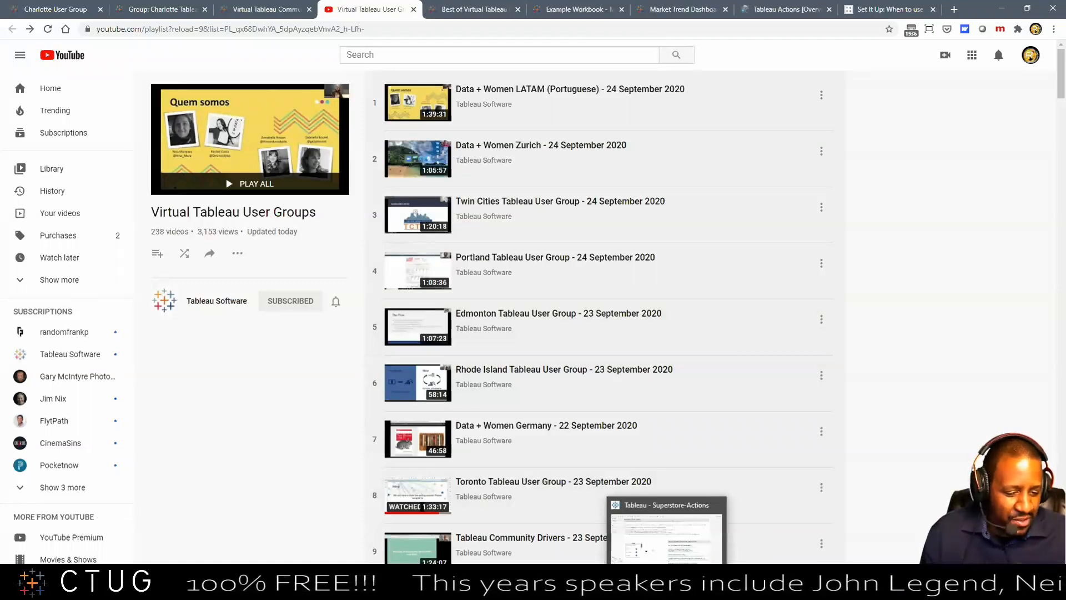
{"action": "left_click", "coordinate": [666, 588]}
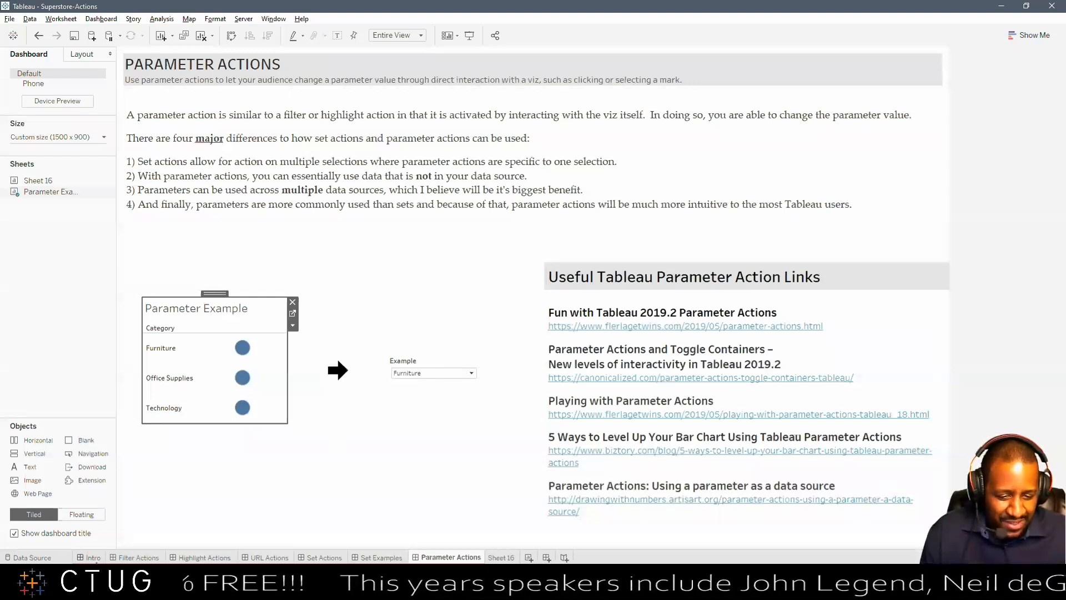
{"action": "mouse_move", "coordinate": [94, 560]}
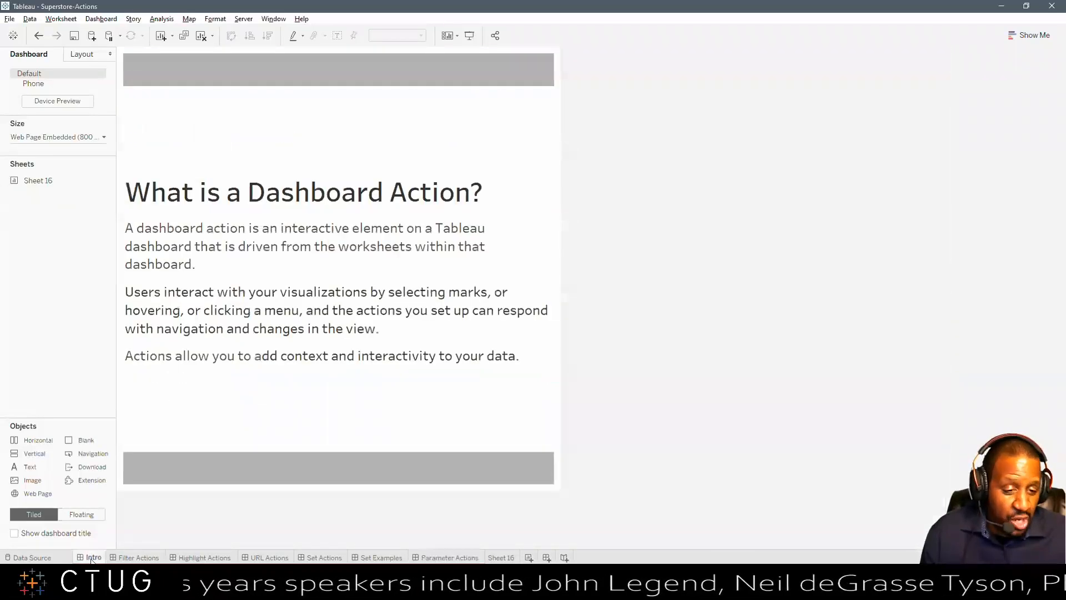
{"action": "left_click", "coordinate": [92, 558]}
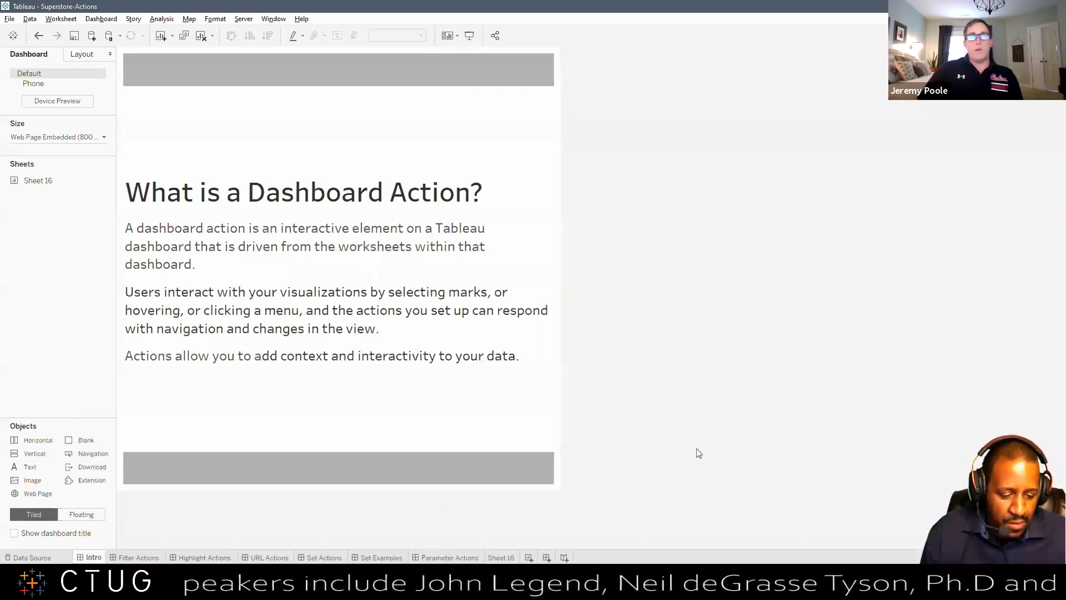
{"action": "mouse_move", "coordinate": [693, 582]}
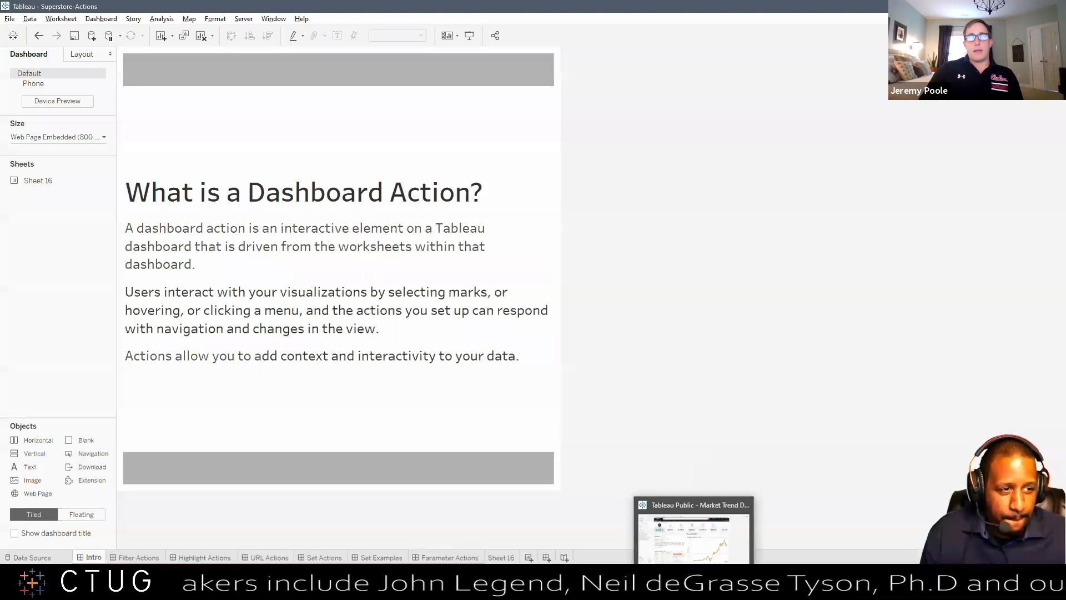